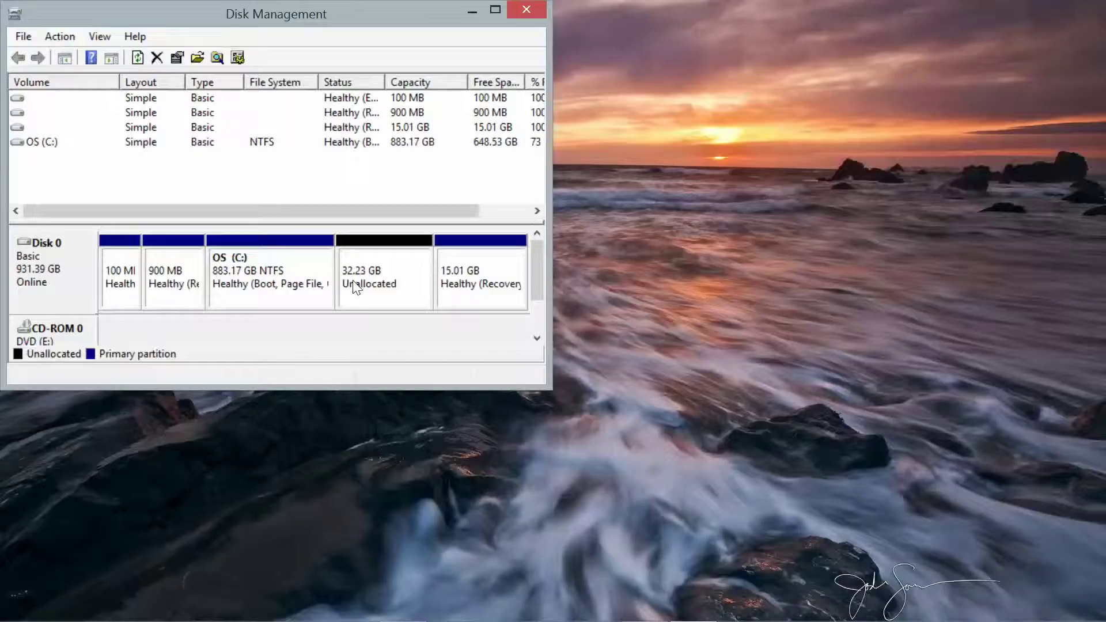
- Start a New Simple Volume on the 32.23 GB unallocated space, keeping the full 33000 MB size and drive letter D
right_click(355, 287)
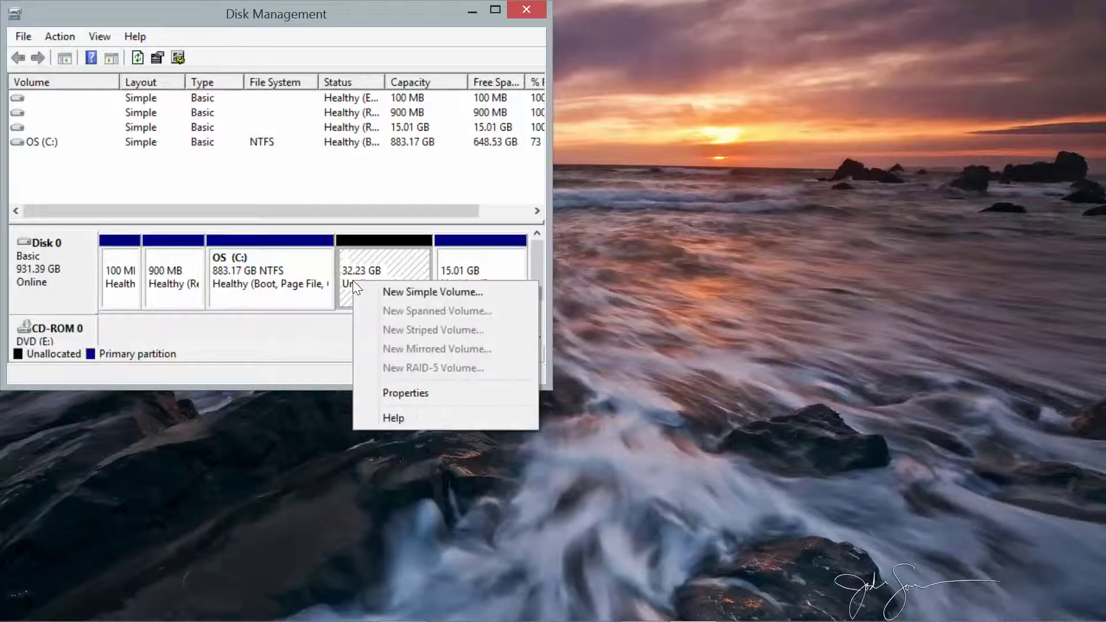
left_click(384, 292)
left_click(351, 407)
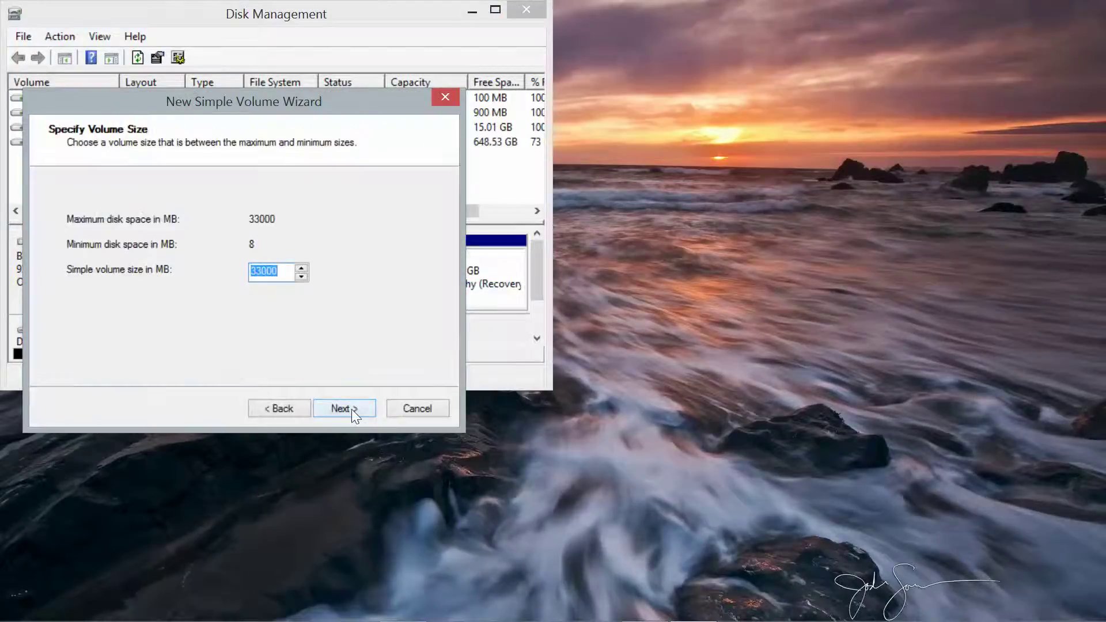
left_click(351, 409)
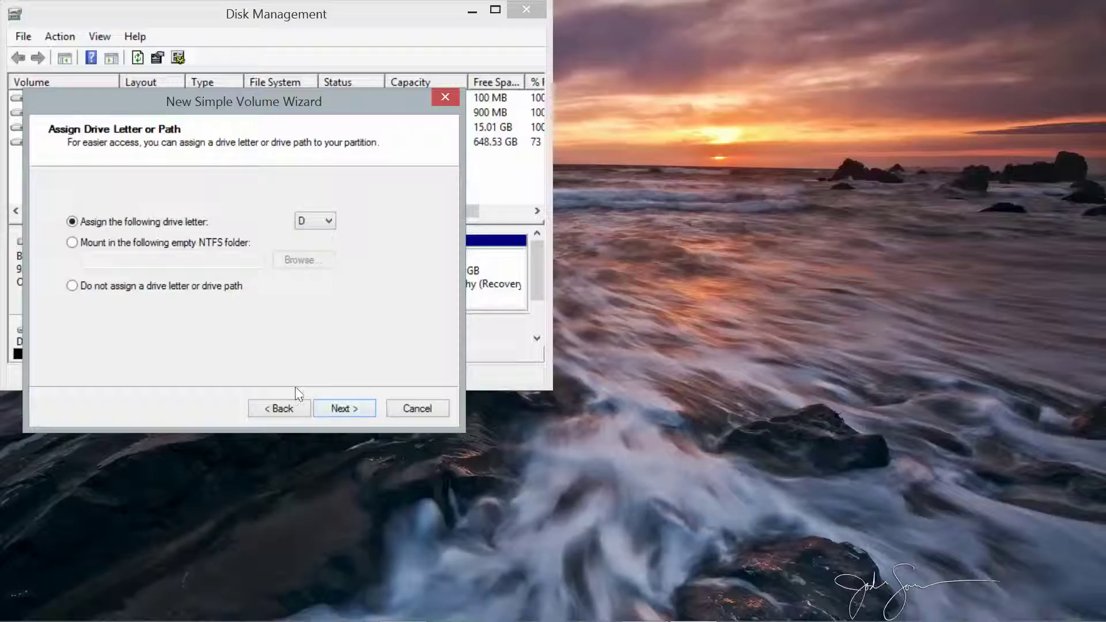
left_click(351, 410)
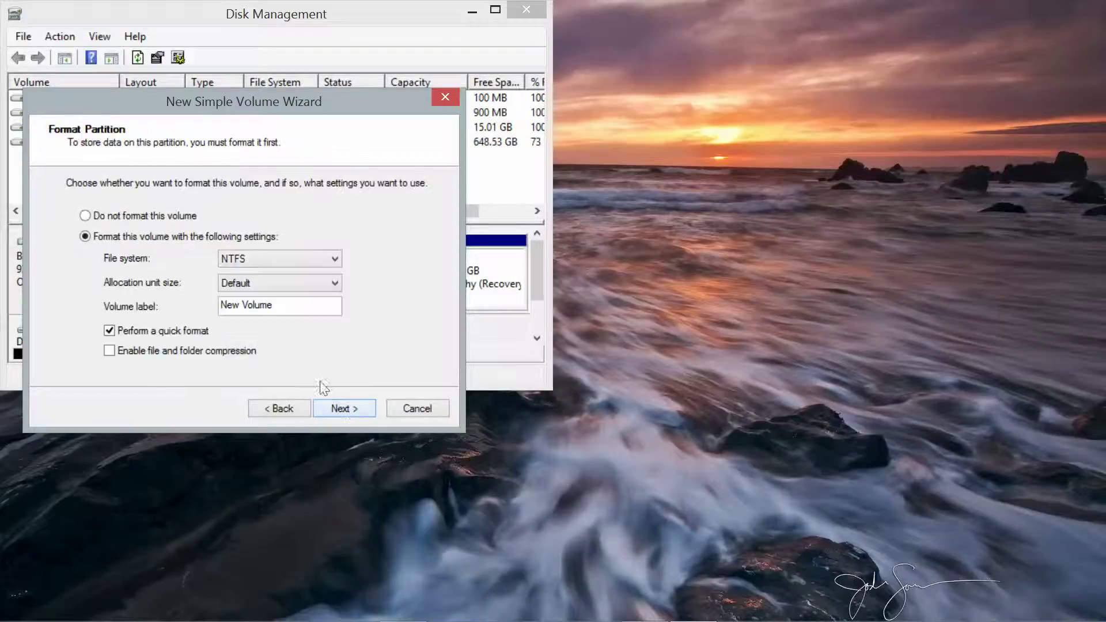
- Label the NTFS volume WebSystems, finish the wizard, and close the new drive window and Disk Management
left_click_drag(276, 306, 60, 279)
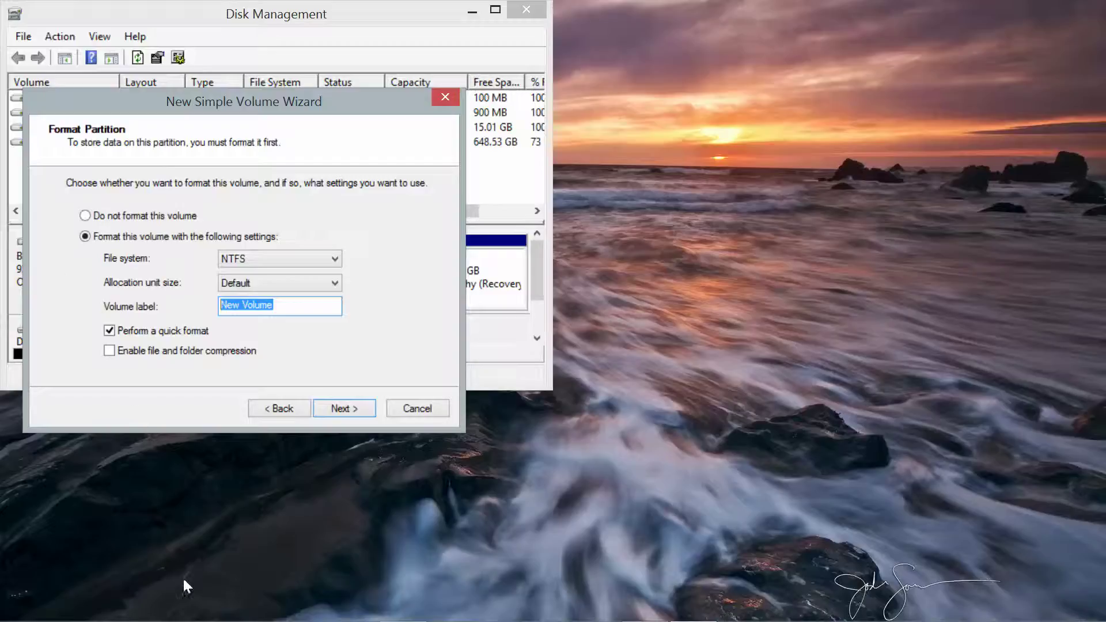
mouse_move(253, 619)
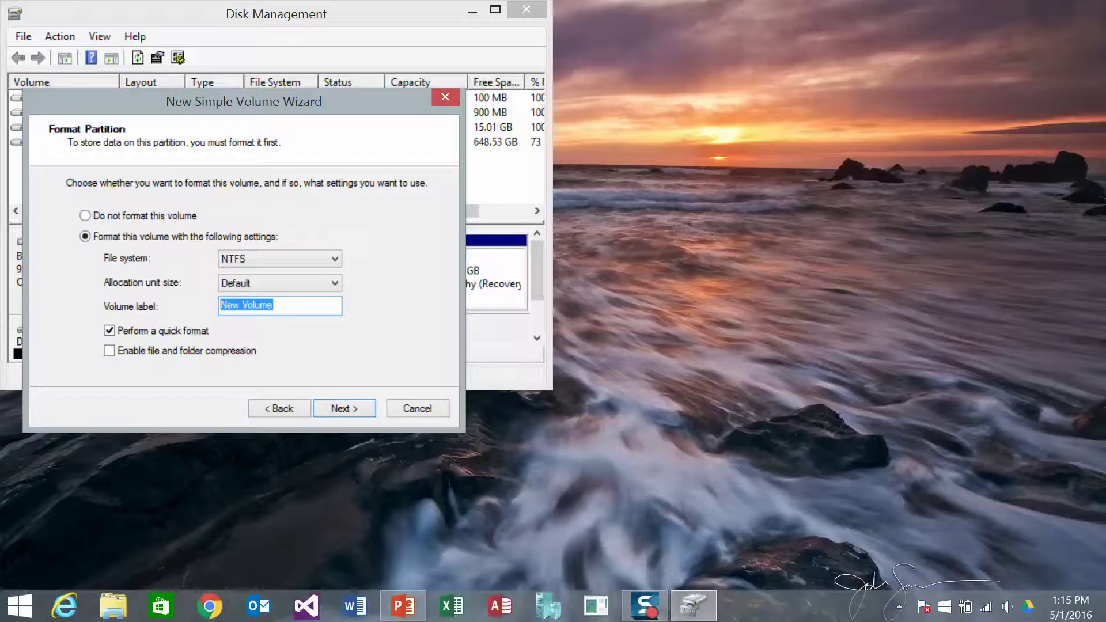
left_click(394, 615)
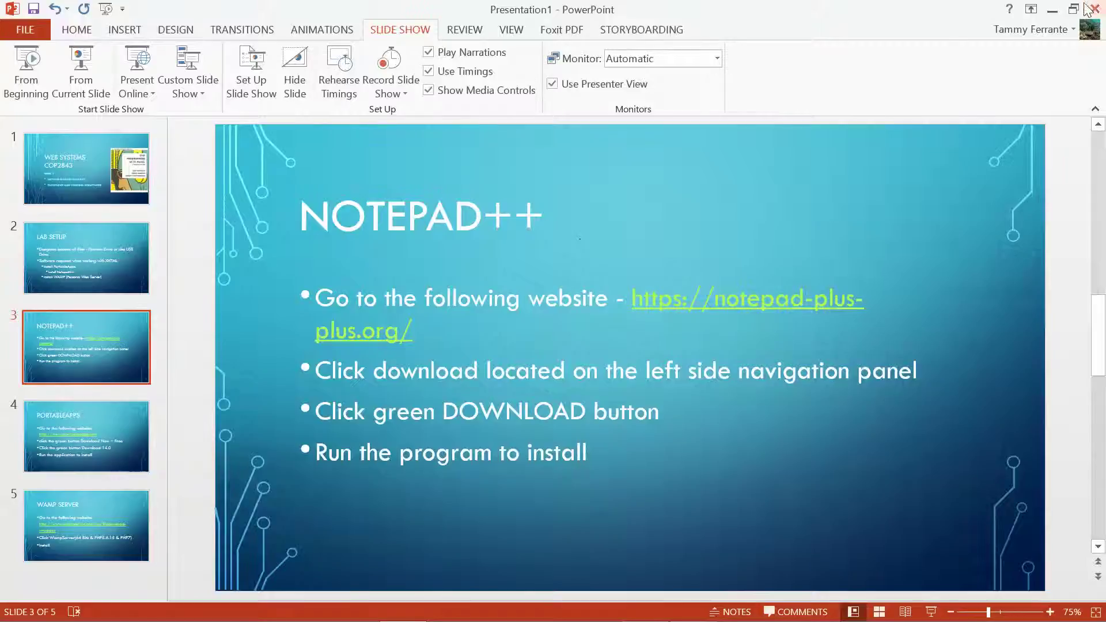
left_click(1051, 9)
type("W")
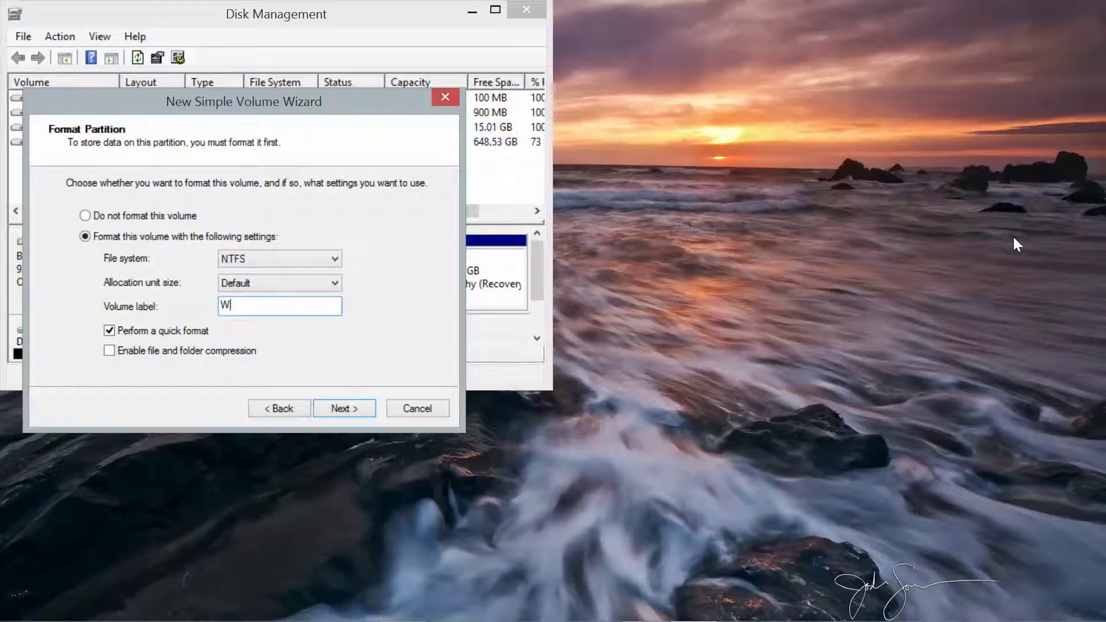
type("ebSystems")
left_click(346, 408)
left_click(348, 407)
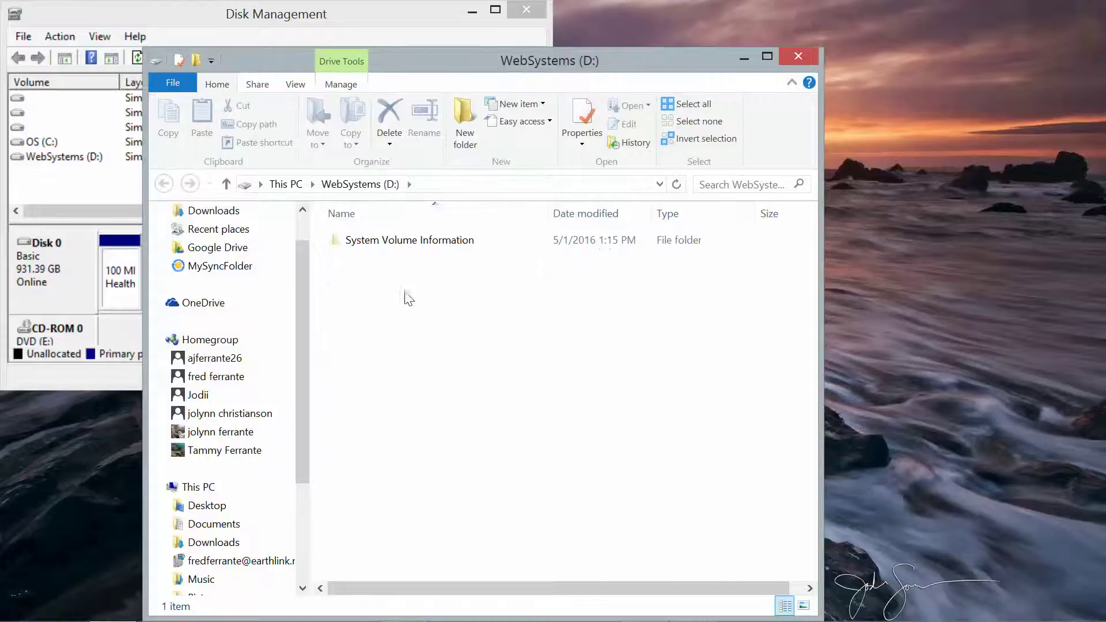
left_click(797, 55)
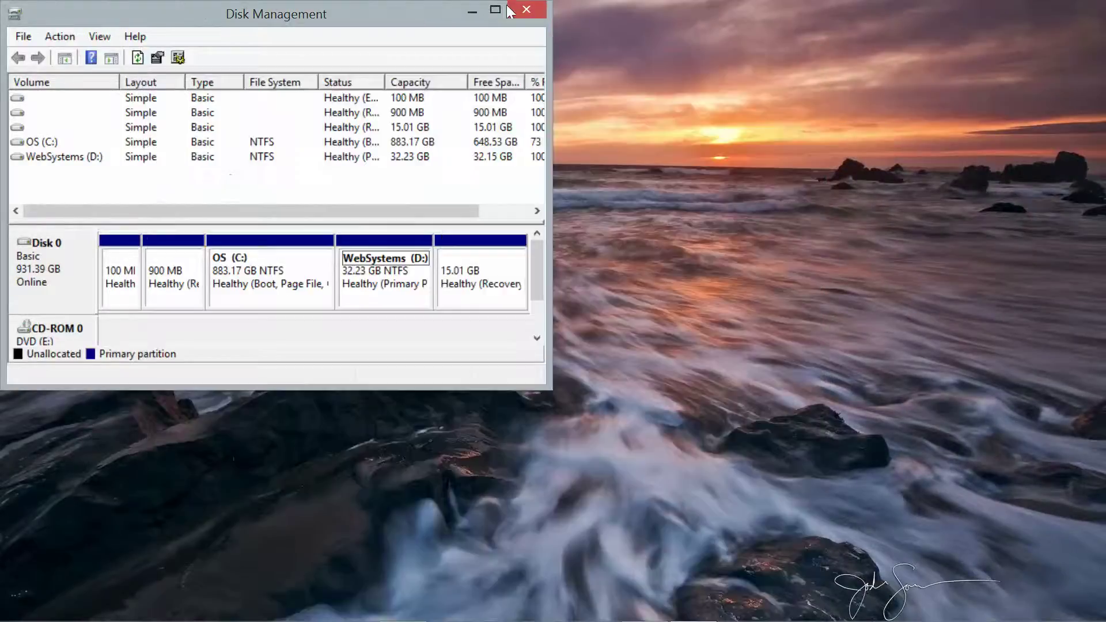
left_click(525, 10)
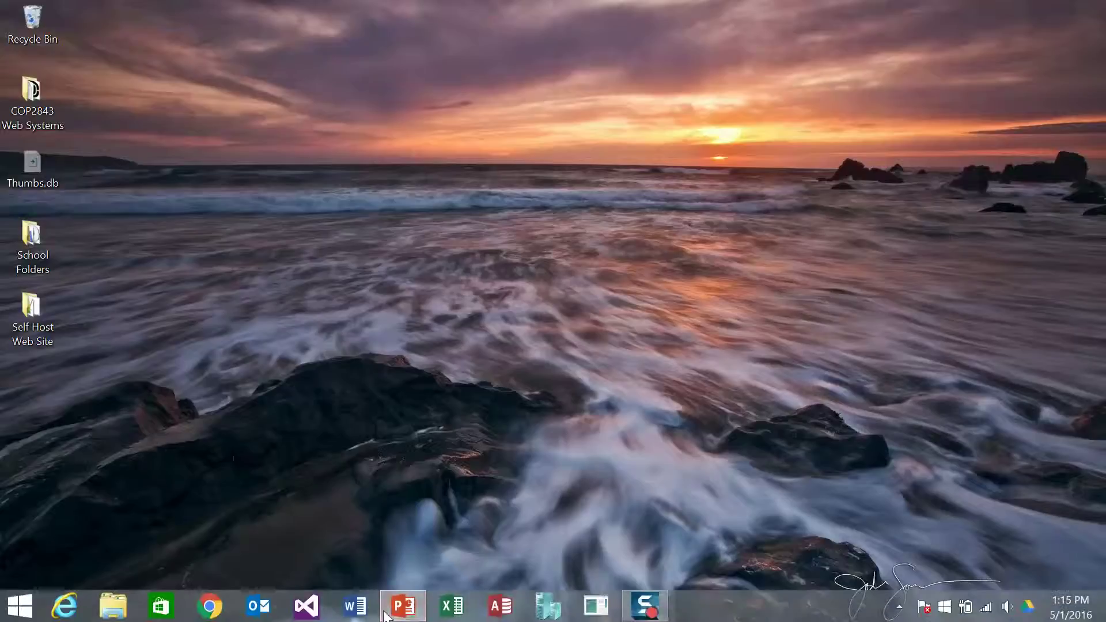
- Move the PORTABLEAPPS slide ahead of NOTEPAD++ as slide 3, copy its portableapps.com URL, and open Chrome
left_click(405, 610)
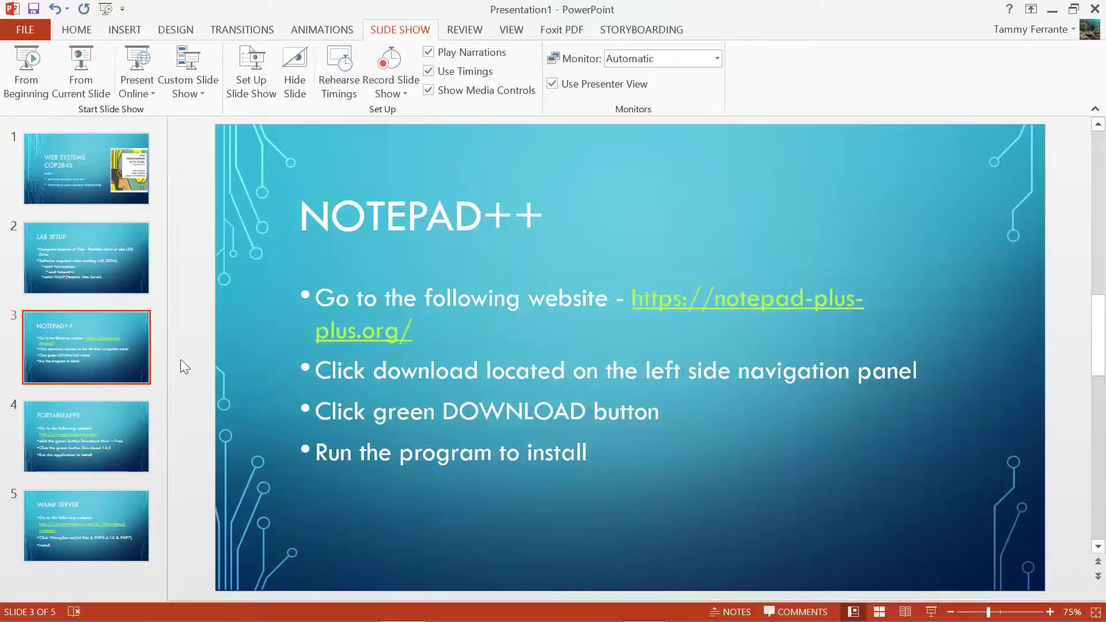
left_click(93, 417)
left_click_drag(93, 417, 96, 323)
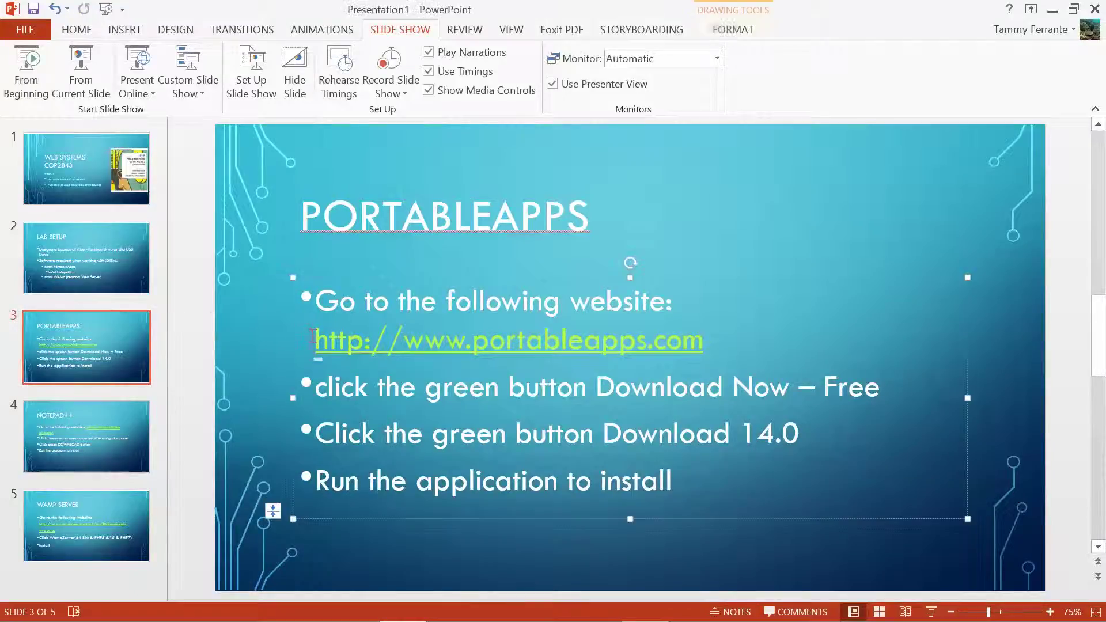
double_click(494, 331)
key("ctrl+c")
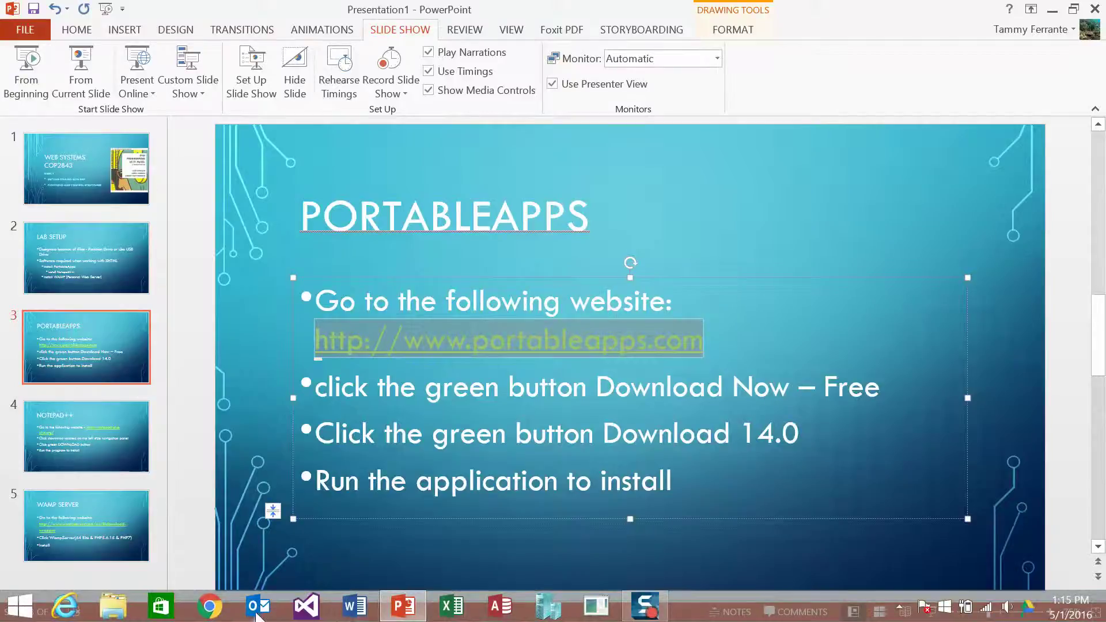
left_click(209, 615)
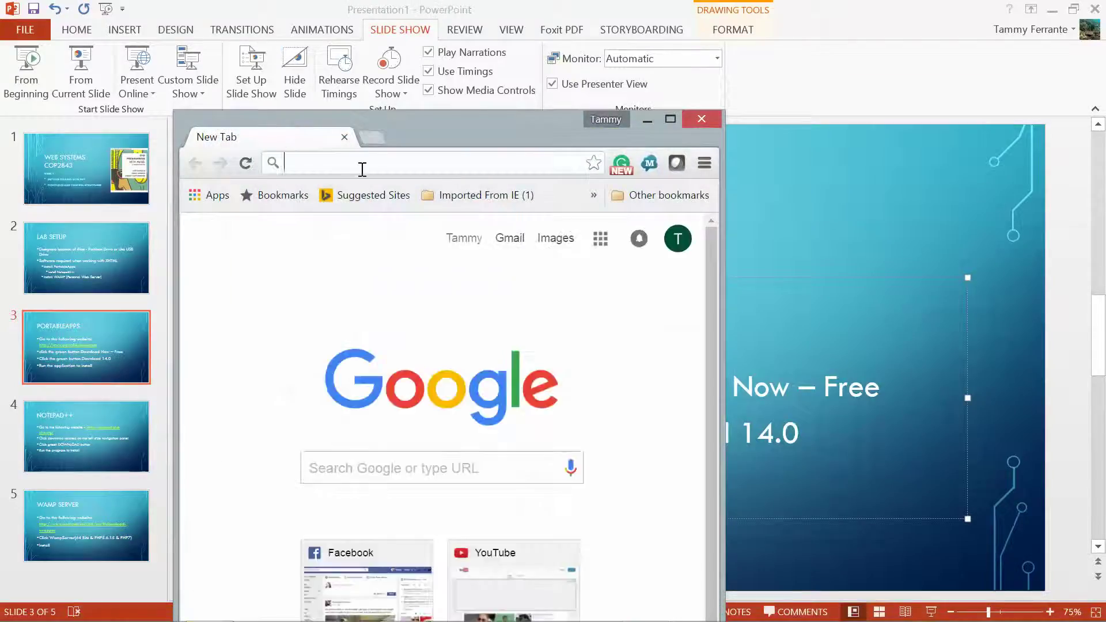
- Go to the pasted portableapps.com address in a maximized Chrome window
key("ctrl+v")
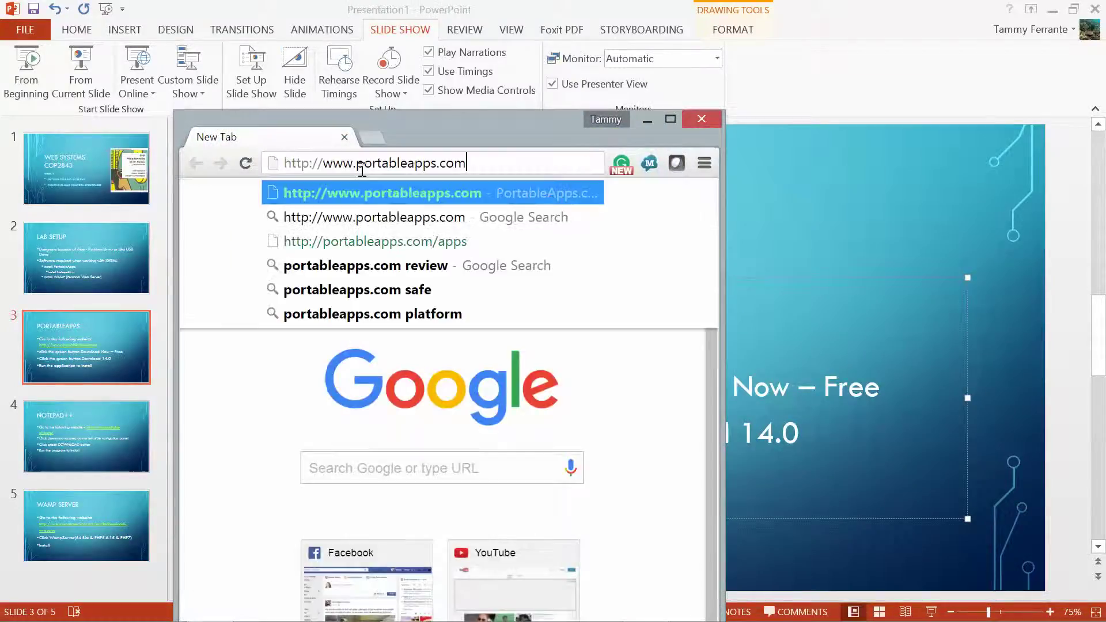
key("Return")
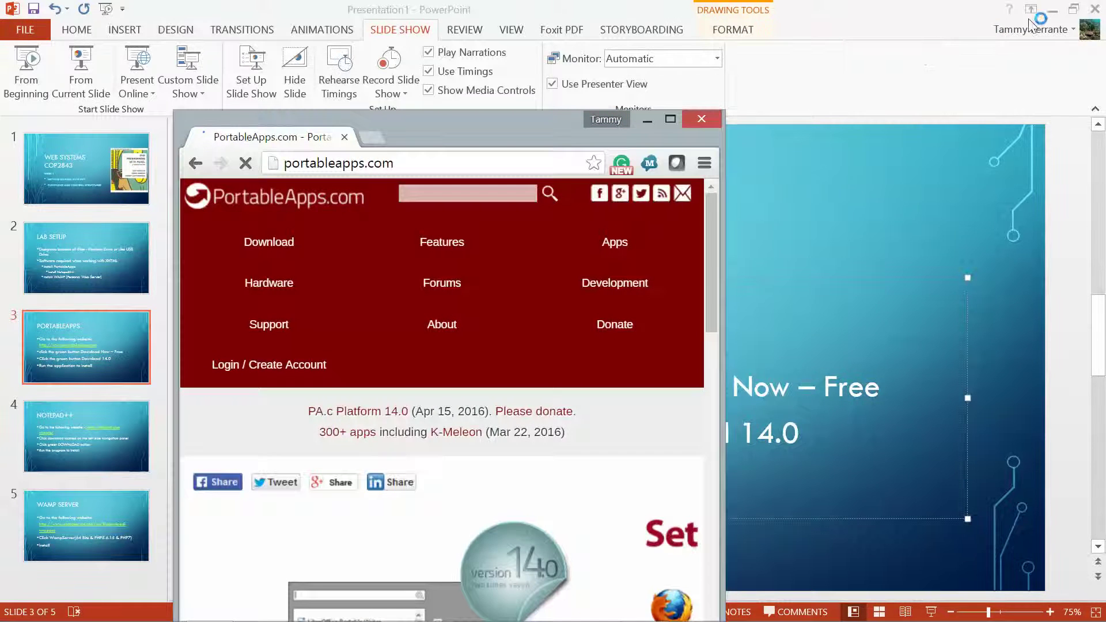
left_click(1052, 9)
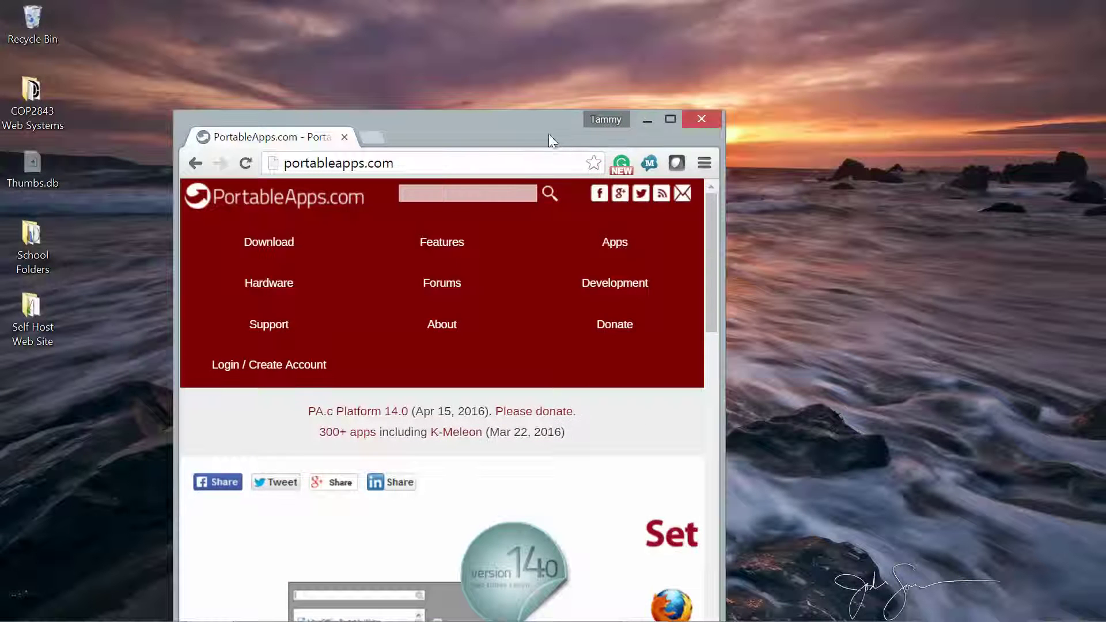
left_click_drag(548, 134, 605, 6)
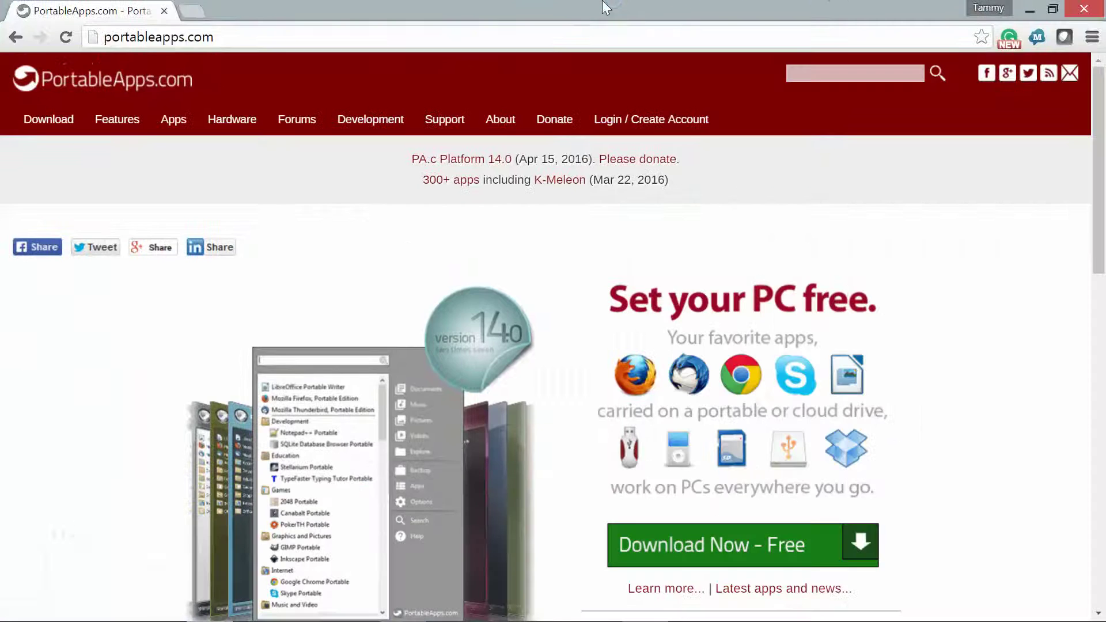
- Download the PortableApps.com Platform 14.0 installer and run it
left_click(746, 538)
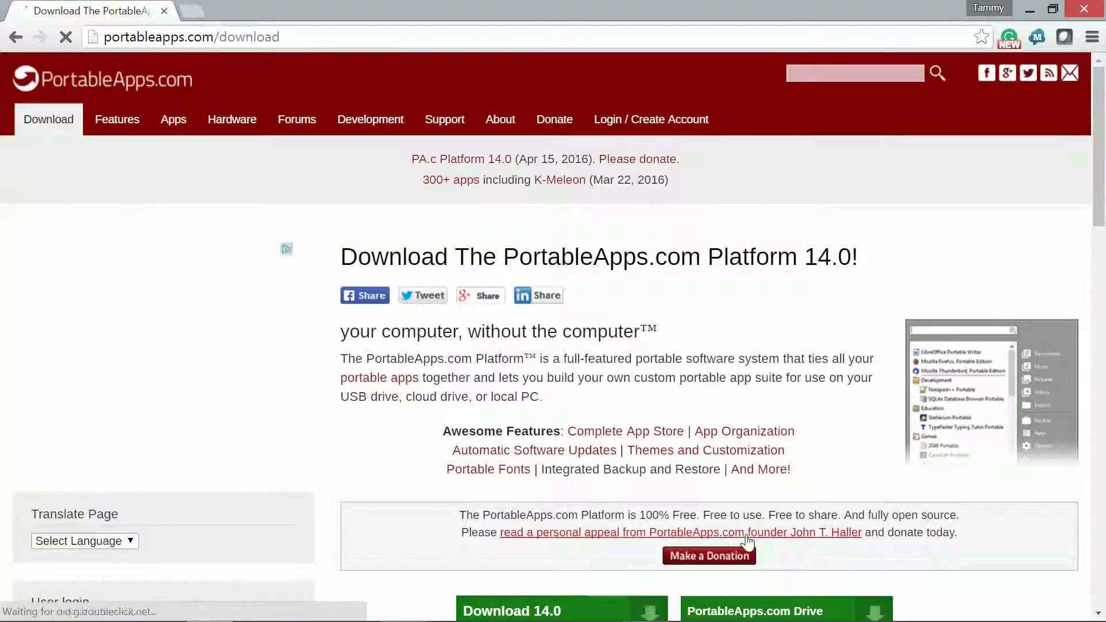
left_click(550, 609)
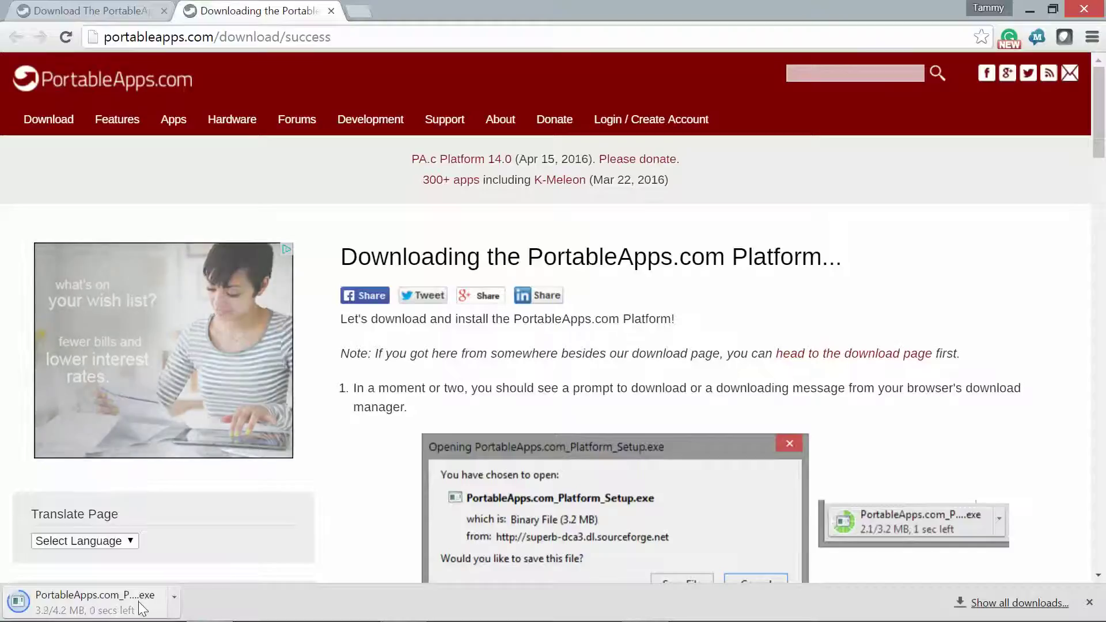
left_click(174, 613)
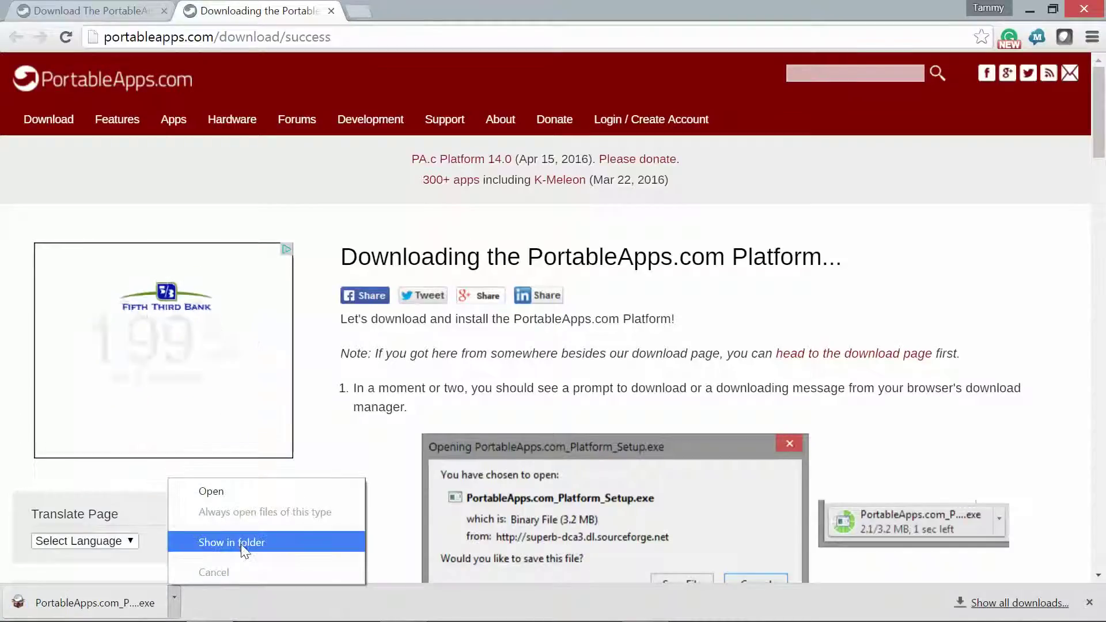
left_click(244, 489)
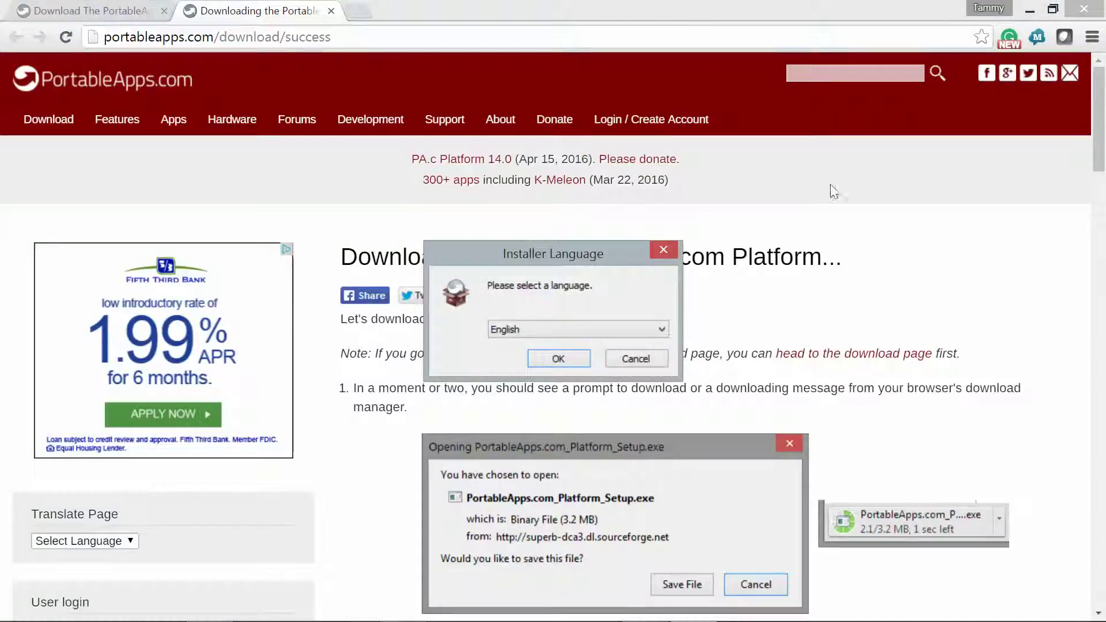
- Choose English, accept the license, and select a New Install to a portable device
left_click(1031, 9)
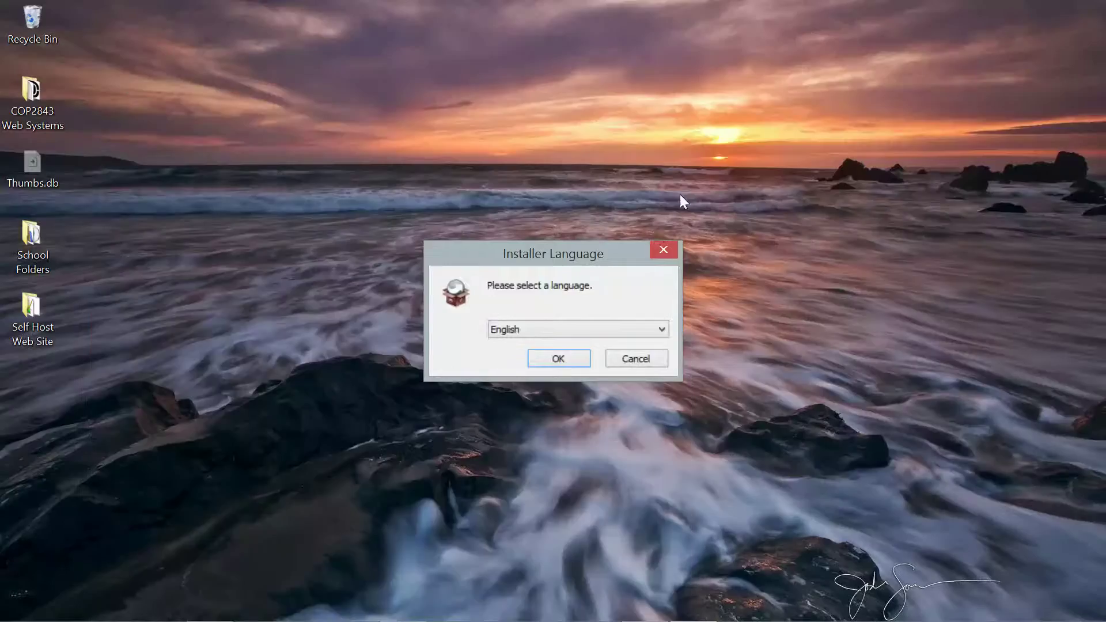
left_click(558, 359)
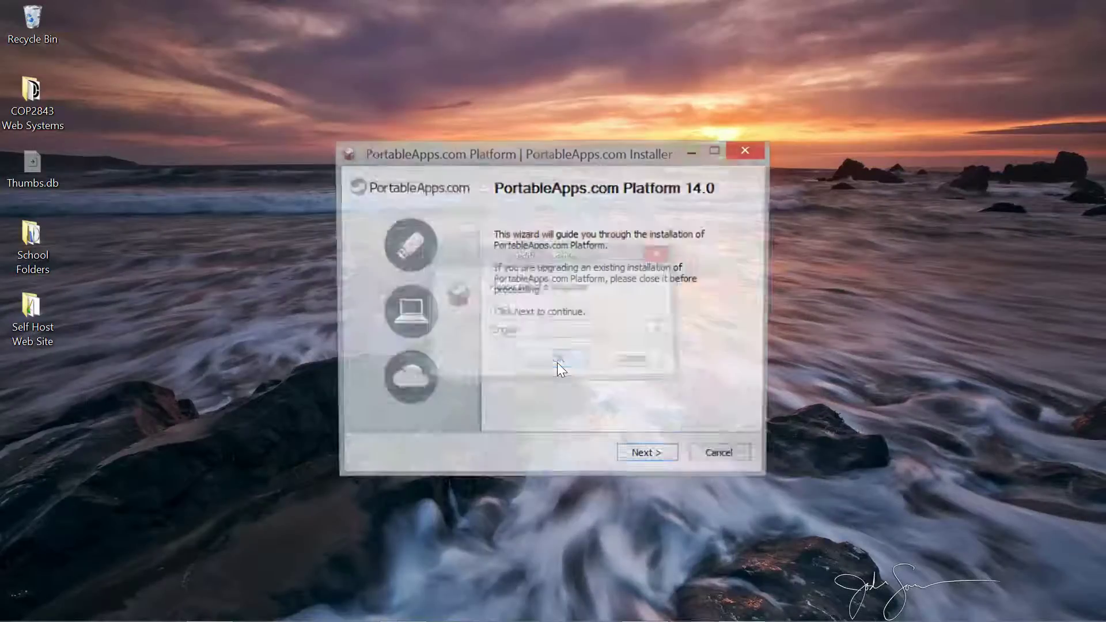
left_click(651, 458)
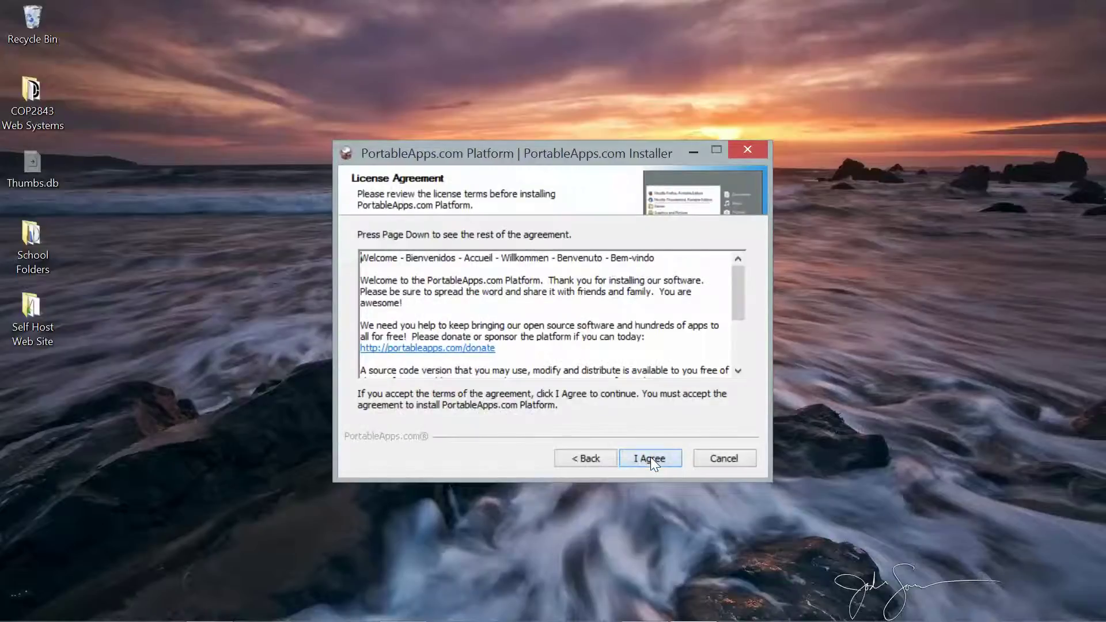
left_click(651, 458)
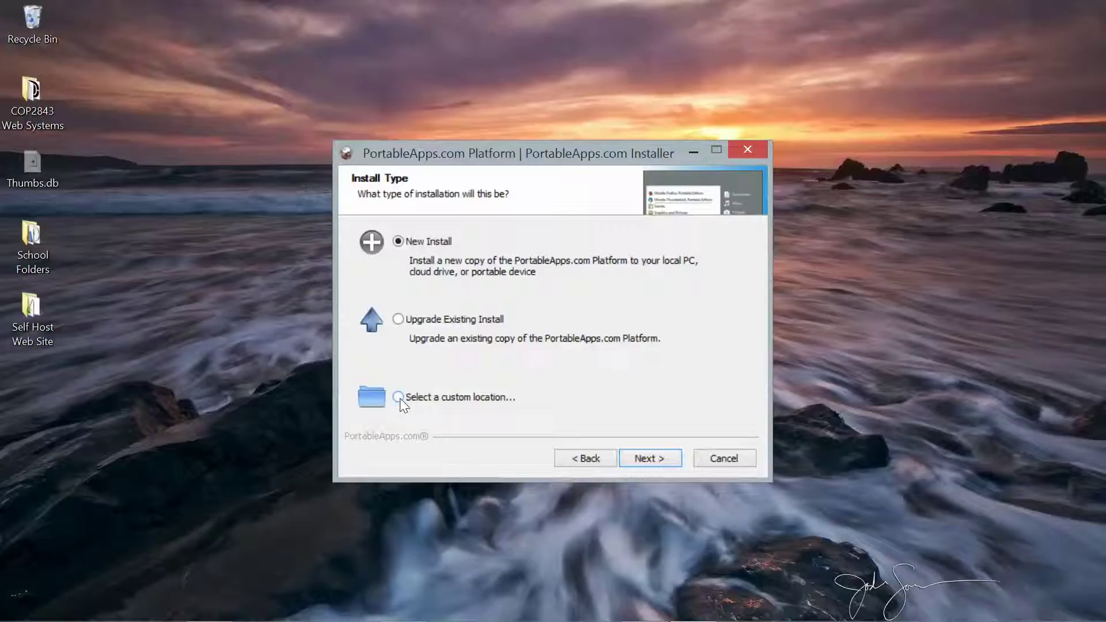
left_click(662, 463)
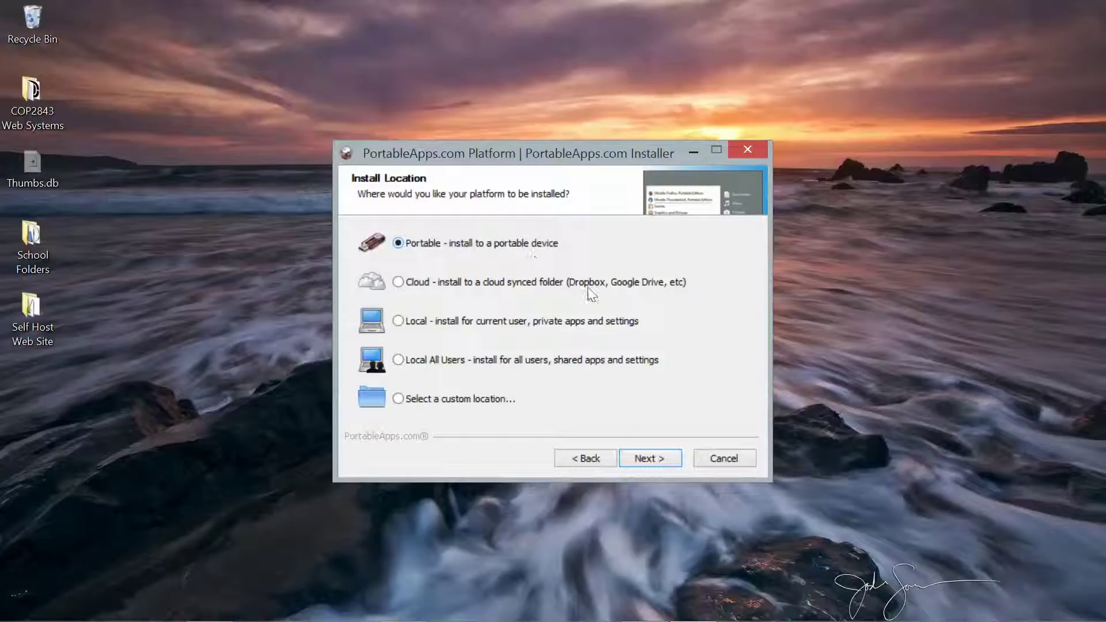
left_click(645, 460)
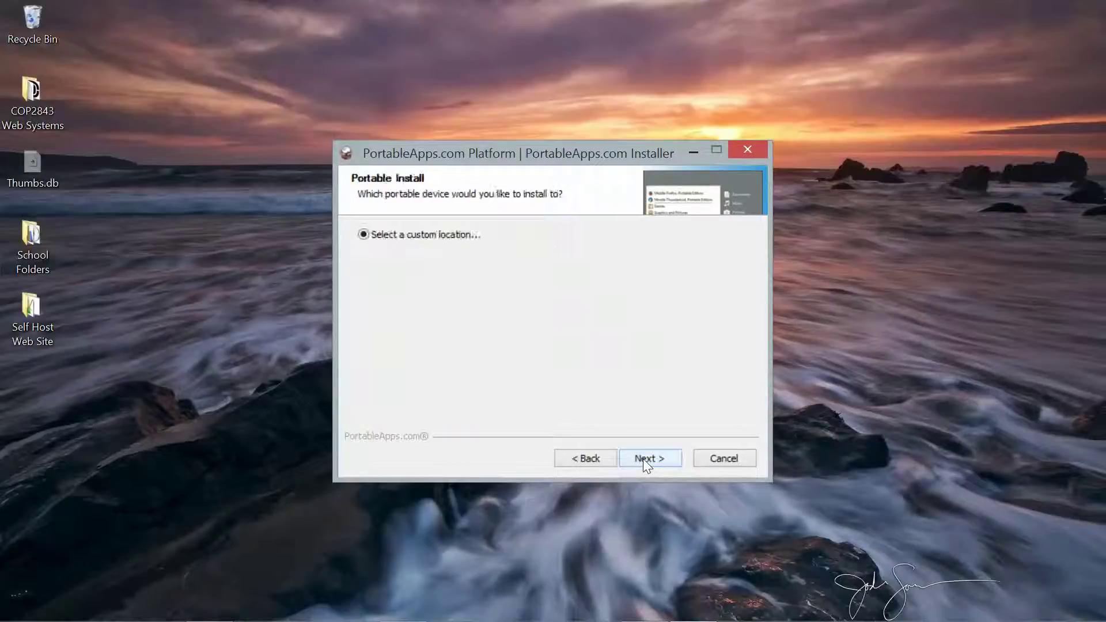
- Install PortableApps.com Platform to the WebSystems (D:) drive and finish setup
left_click(644, 459)
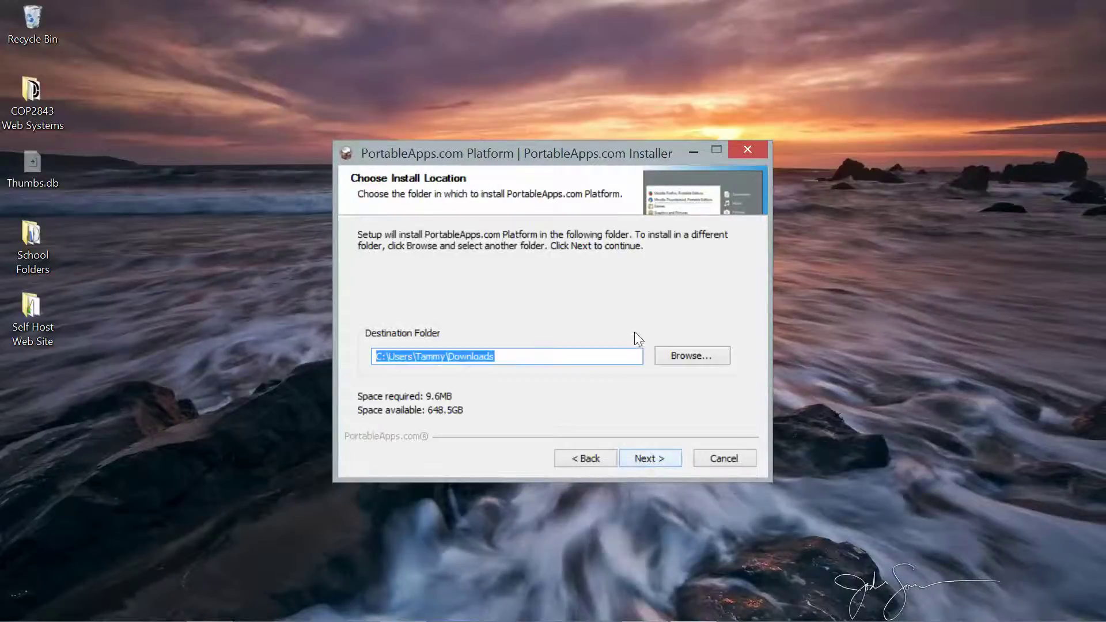
left_click(686, 355)
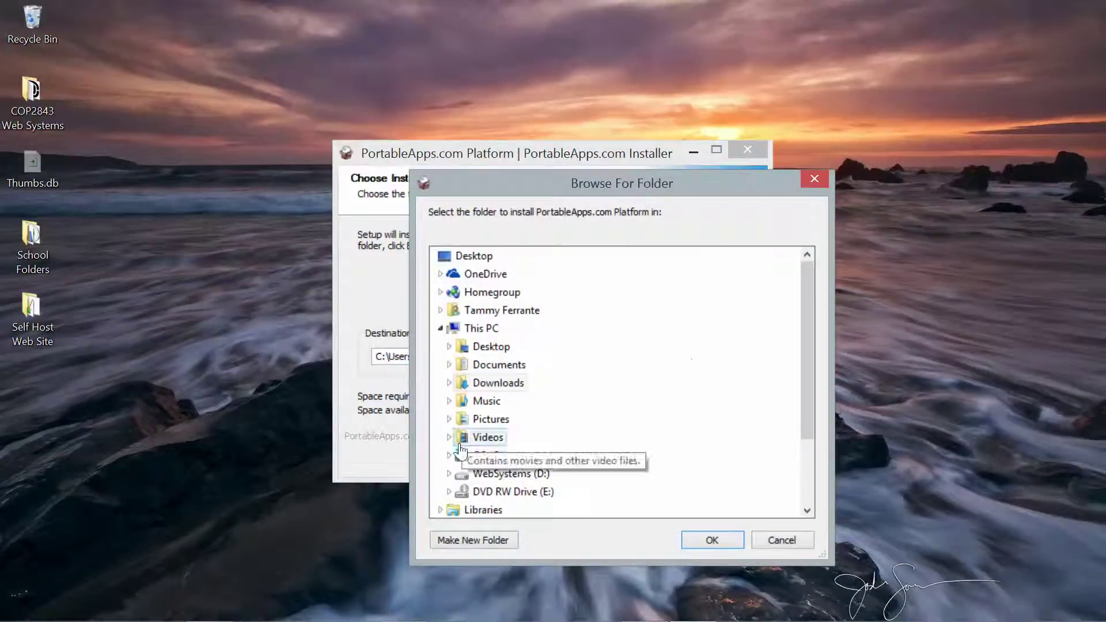
left_click(480, 474)
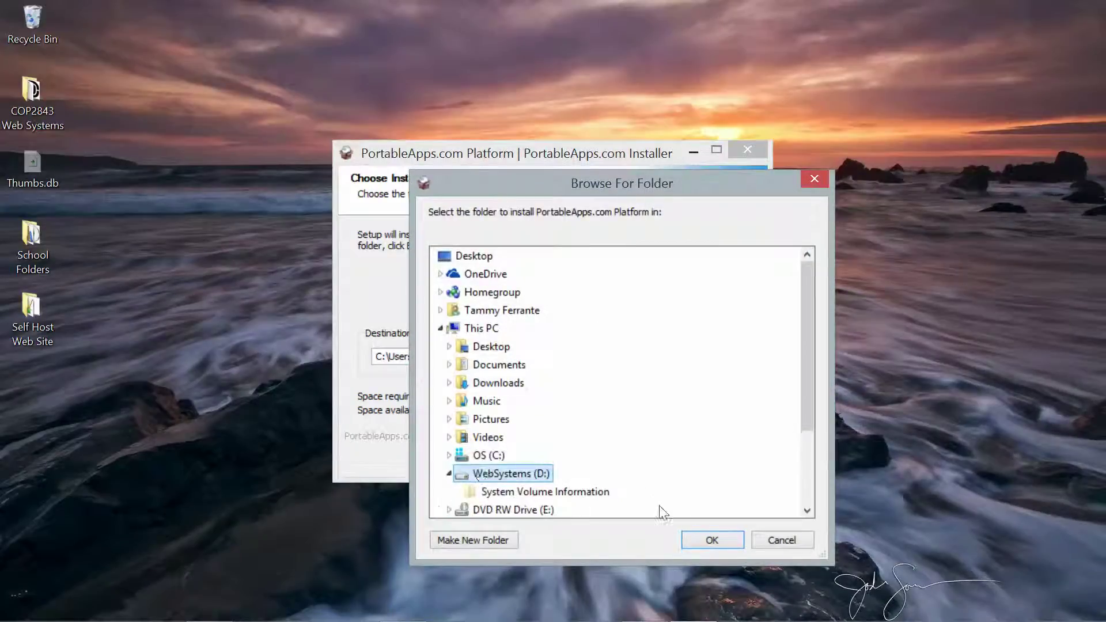
left_click(711, 541)
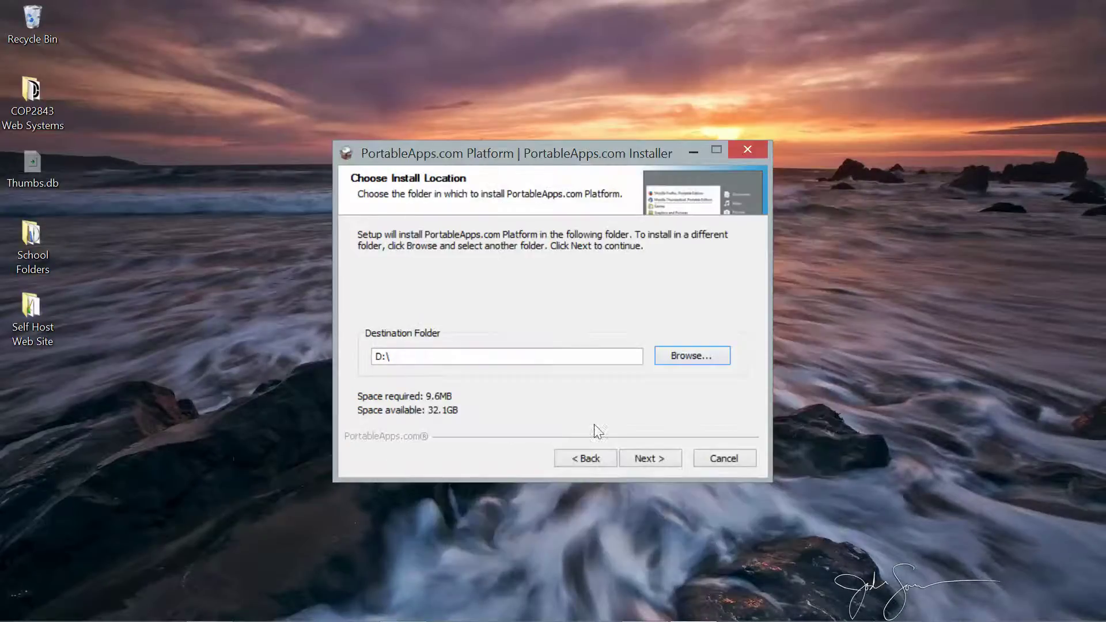
left_click(652, 461)
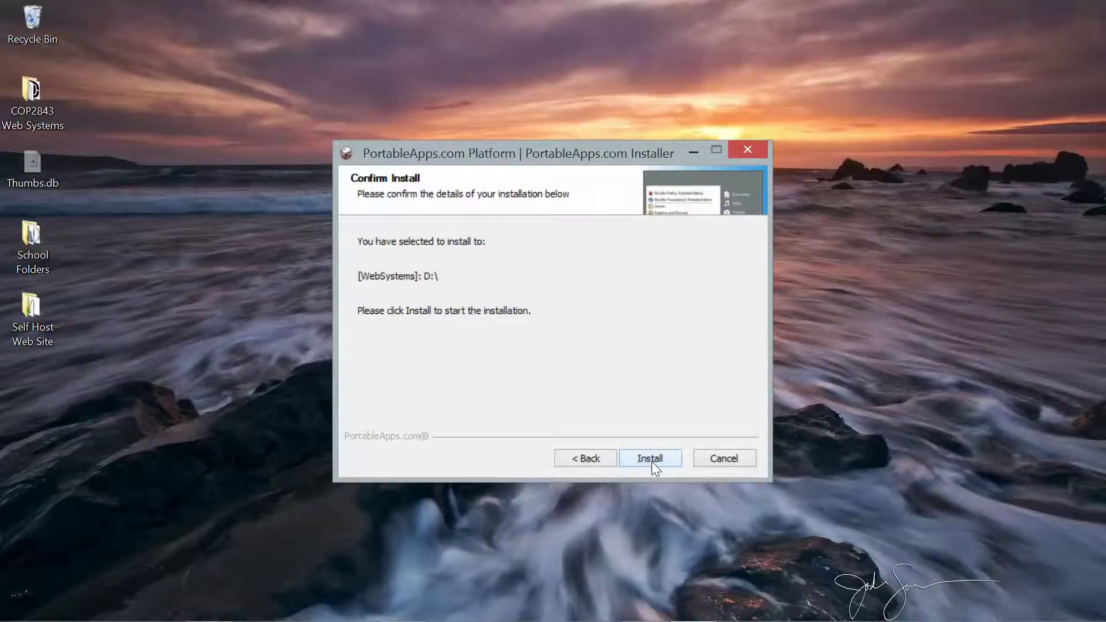
left_click(652, 461)
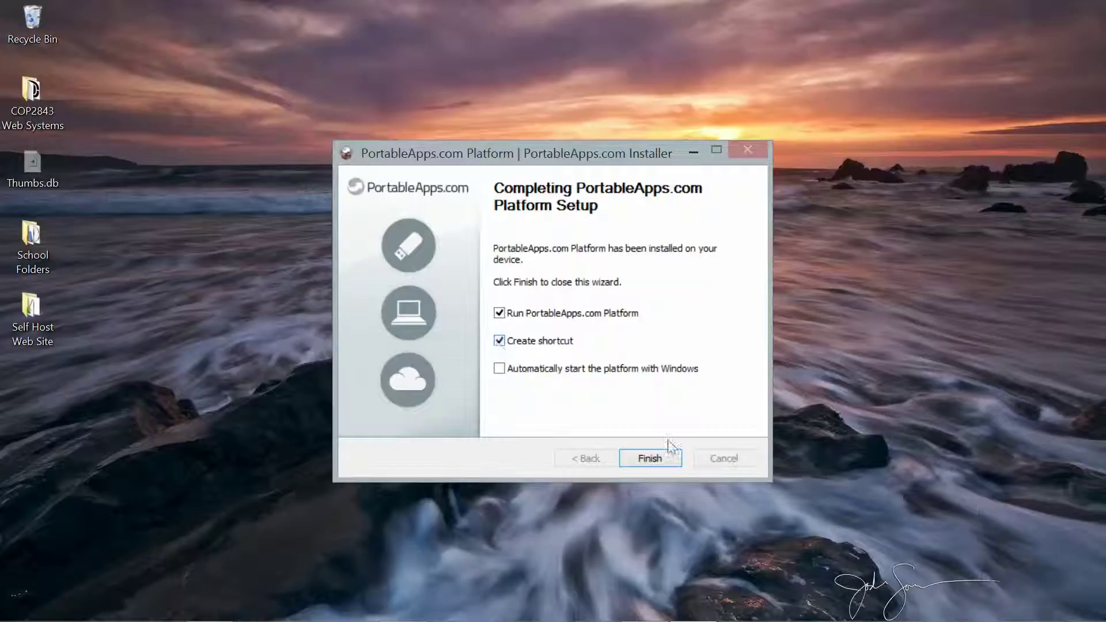
left_click(655, 462)
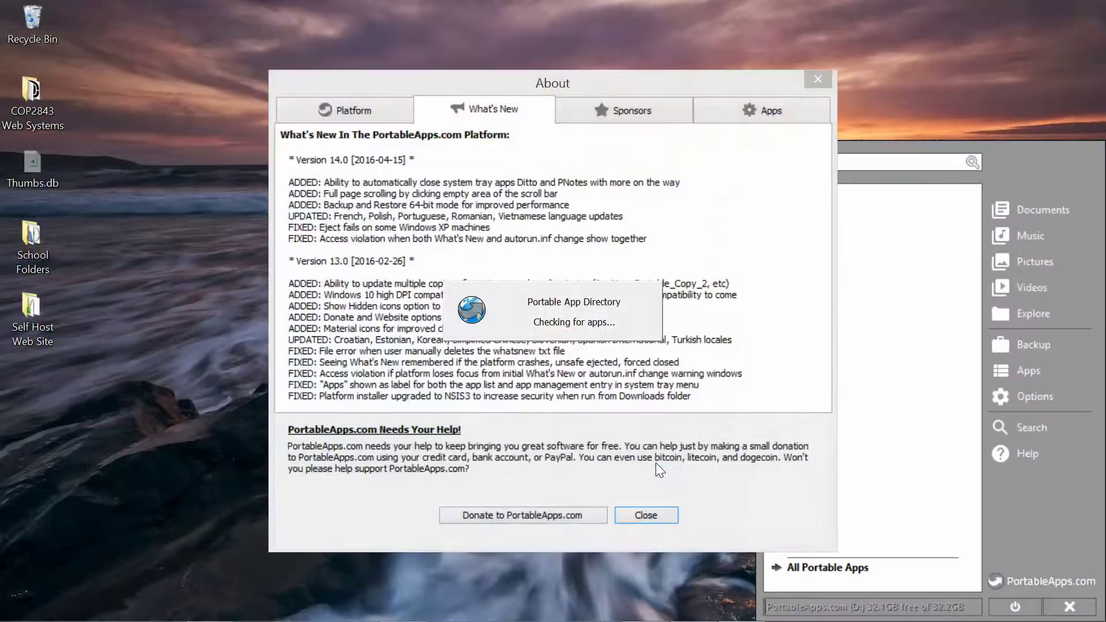
- Dismiss the About window and tick Notepad++ Portable in the Portable App Directory
left_click(641, 510)
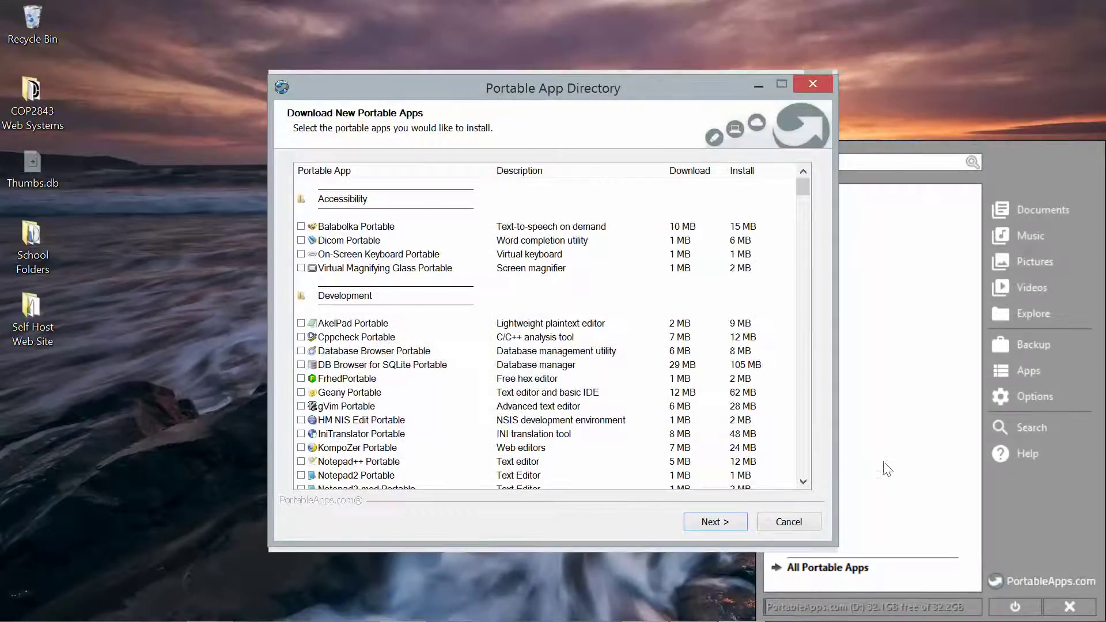
left_click(803, 482)
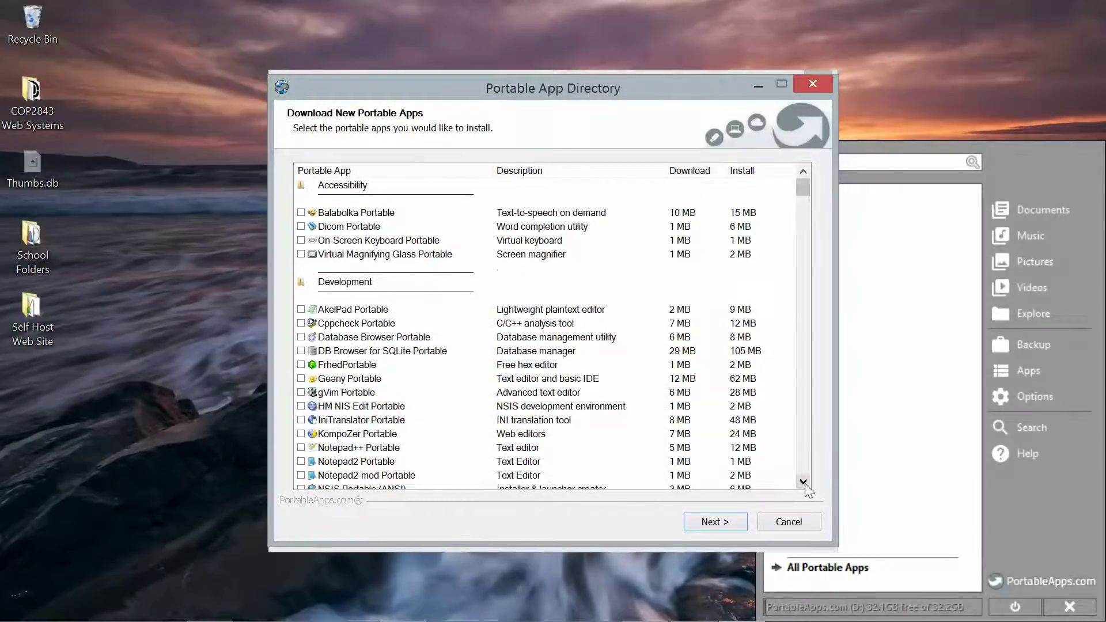
left_click(802, 481)
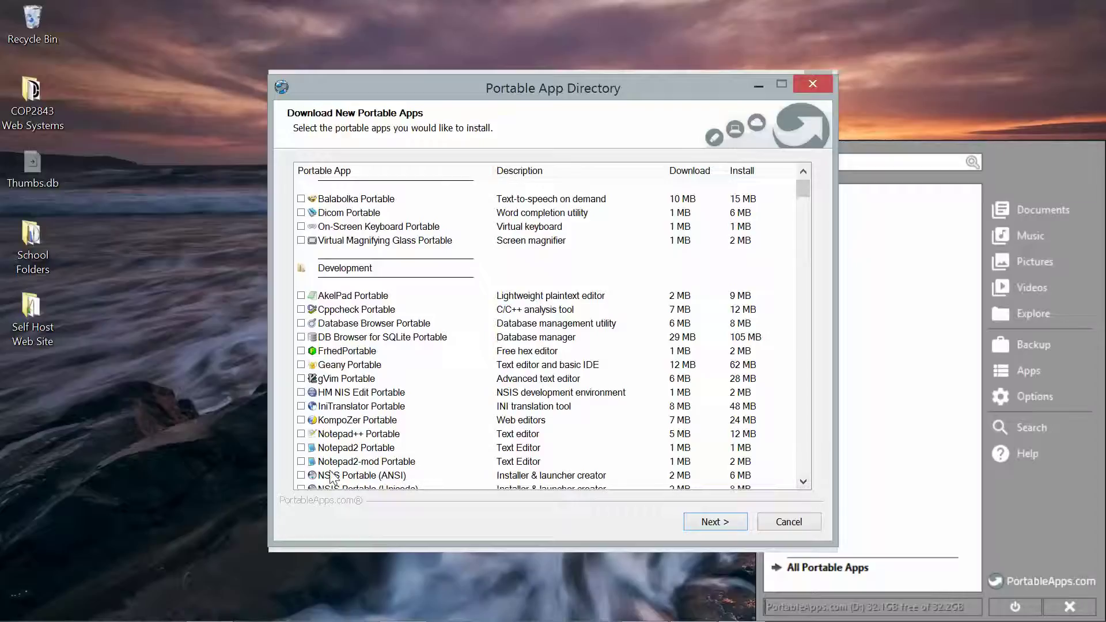
left_click(301, 434)
- Scroll through the rest of the app list, then start downloading and installing the selected app
scroll(803, 481, "down", 8)
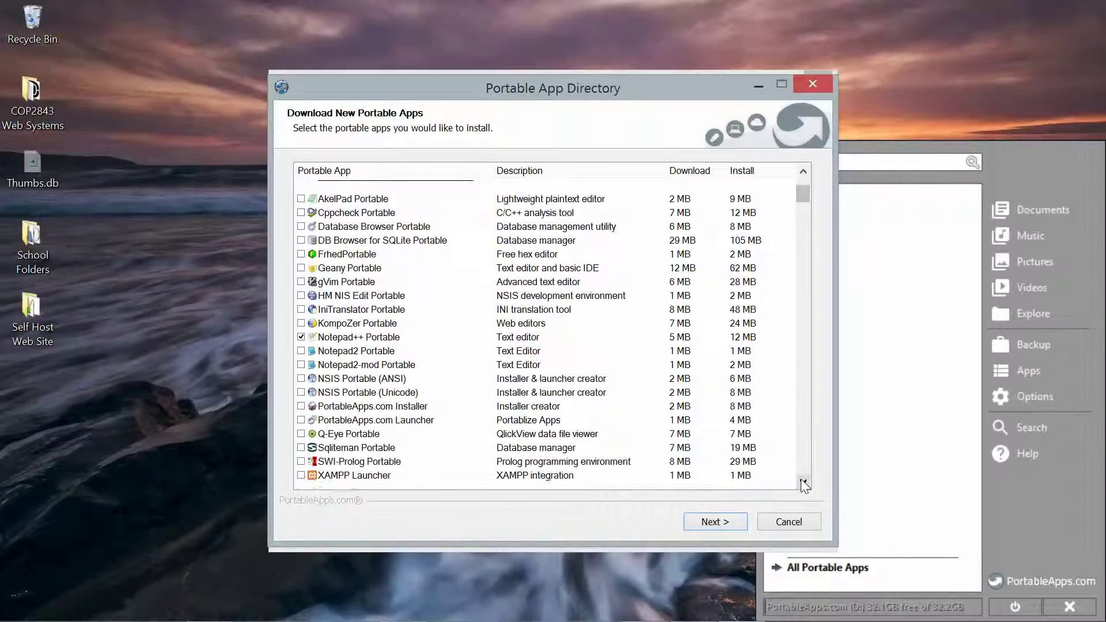
left_click(803, 481)
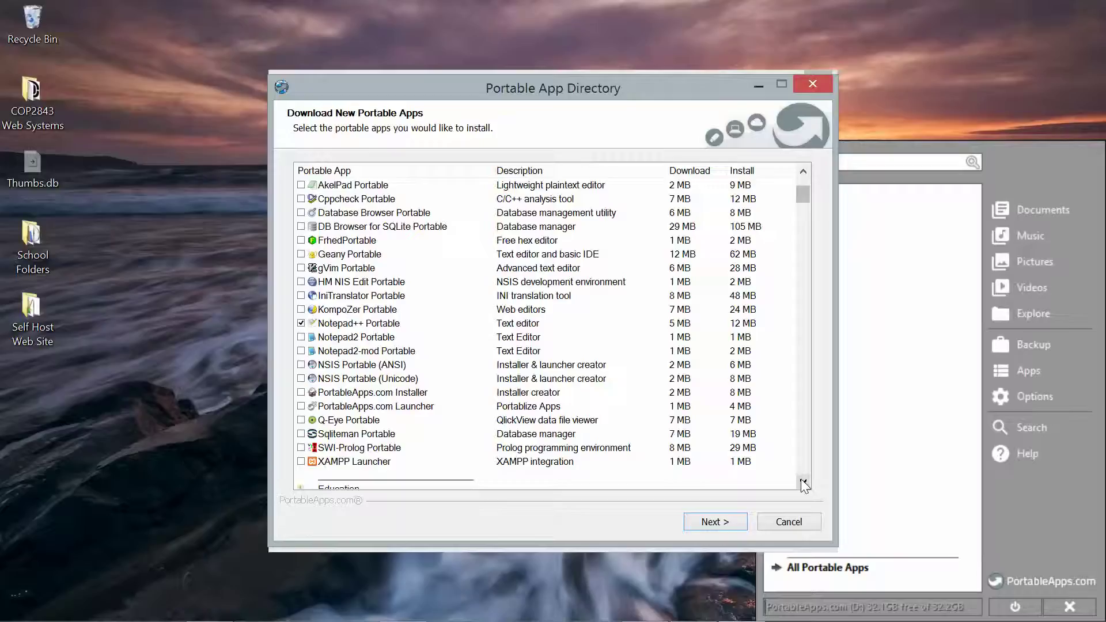
left_click(803, 481)
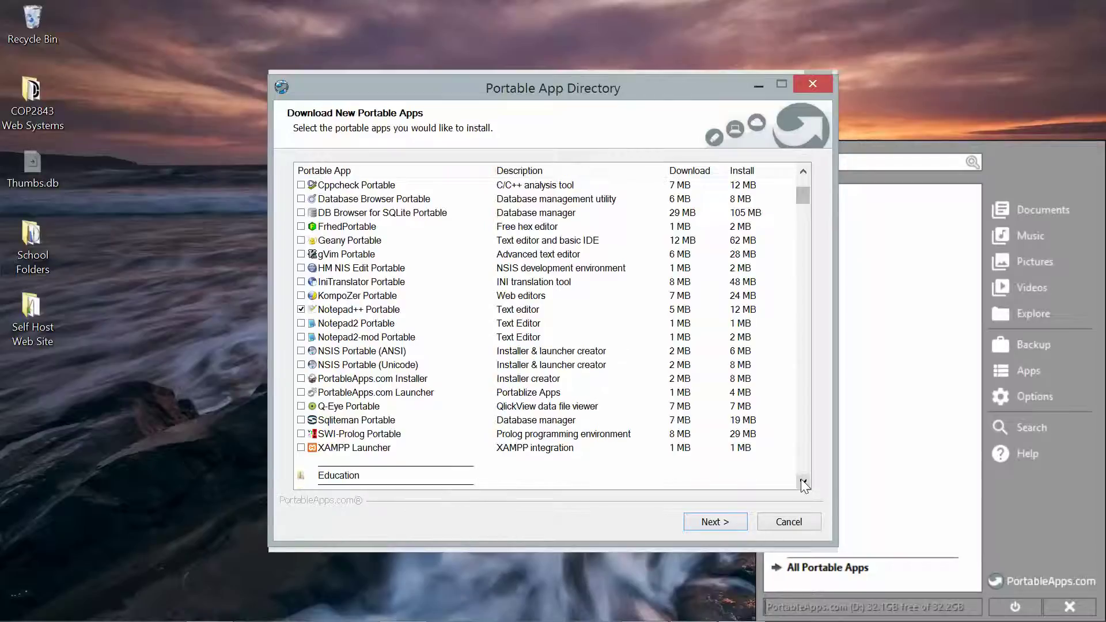
scroll(802, 482, "down", 8)
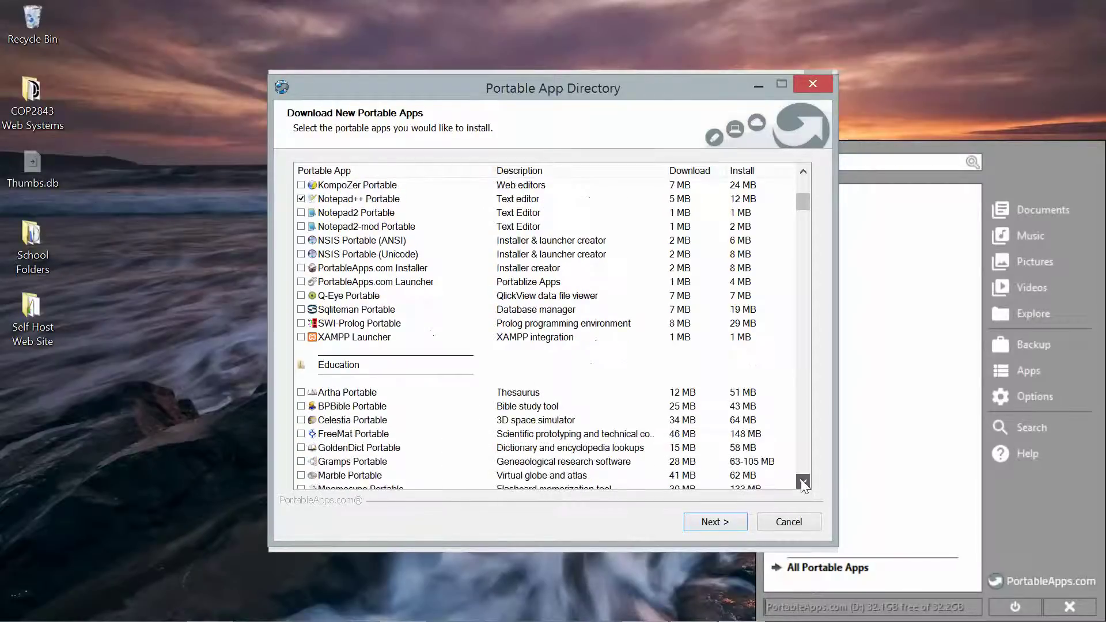
scroll(802, 481, "down", 19)
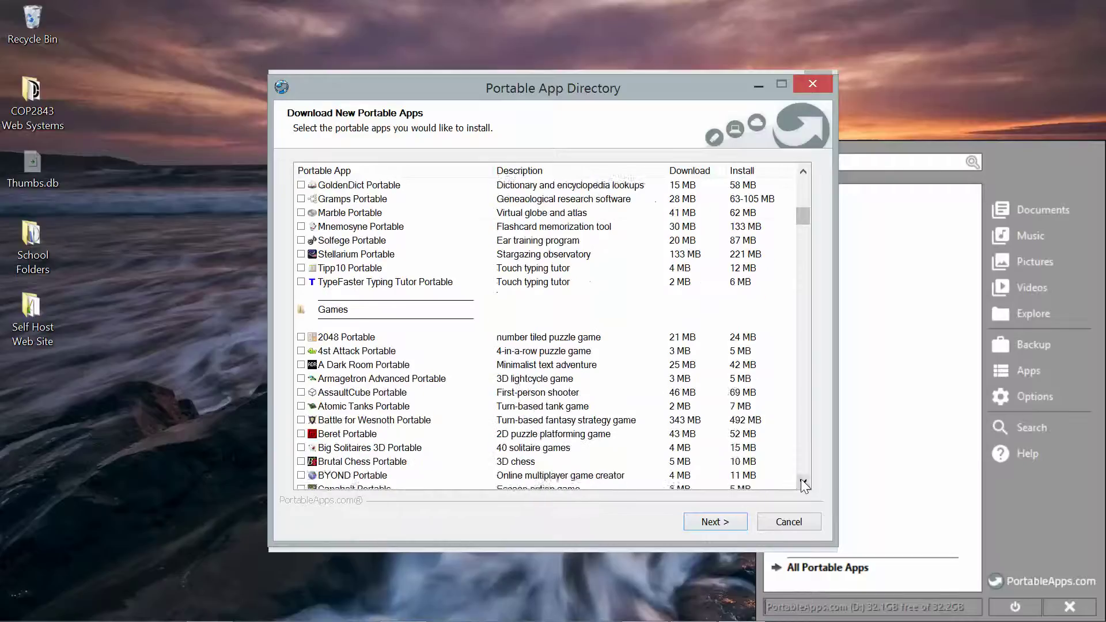
scroll(802, 482, "down", 4)
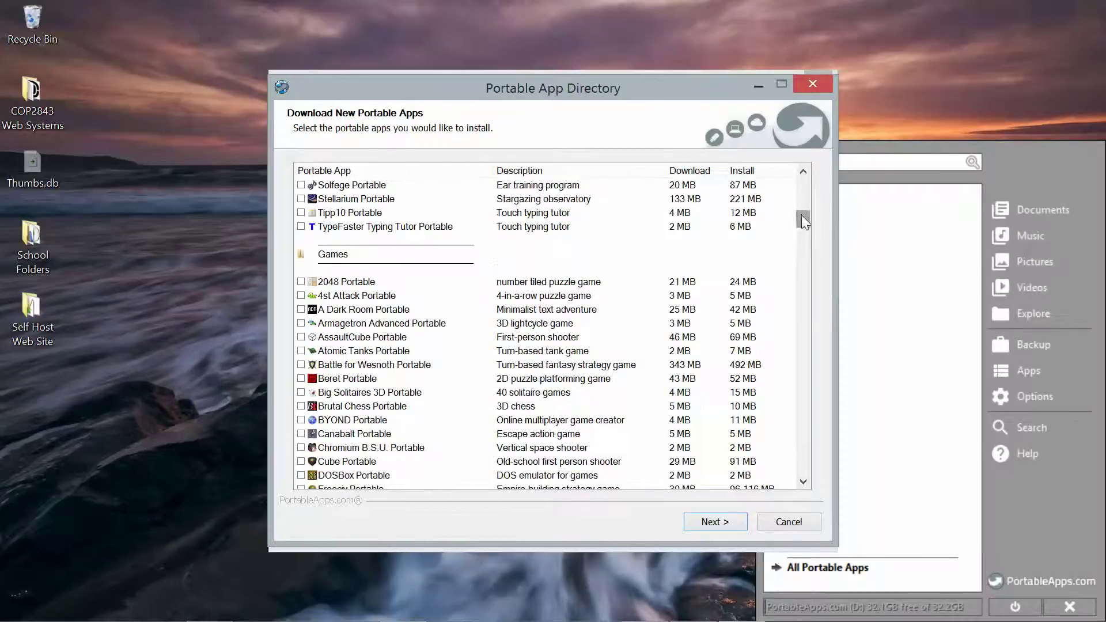
left_click_drag(801, 216, 804, 293)
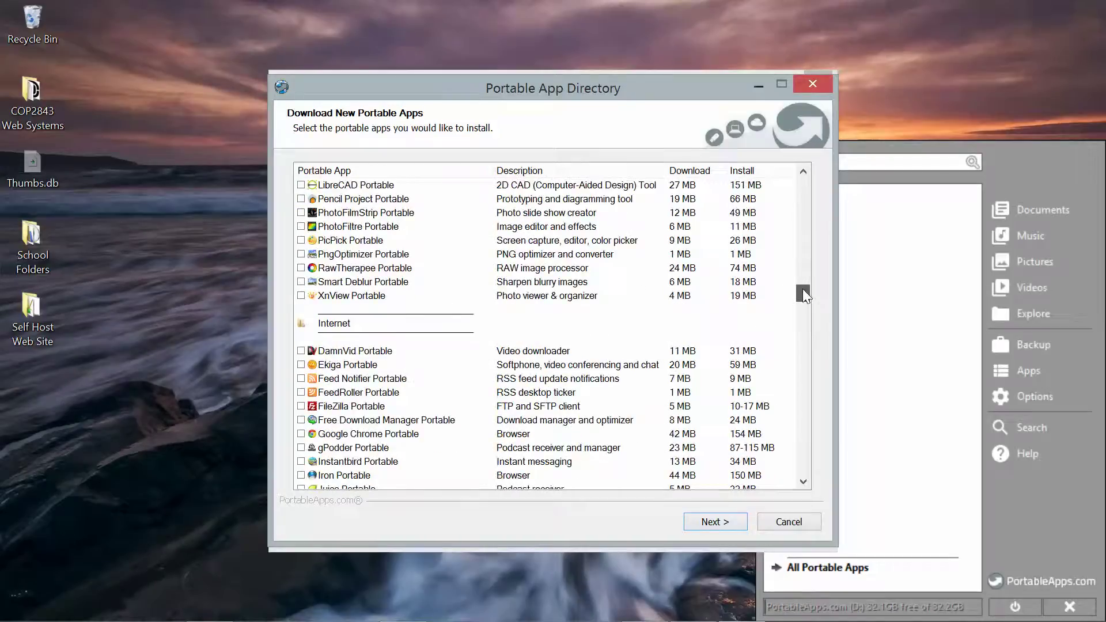
left_click_drag(802, 289, 802, 313)
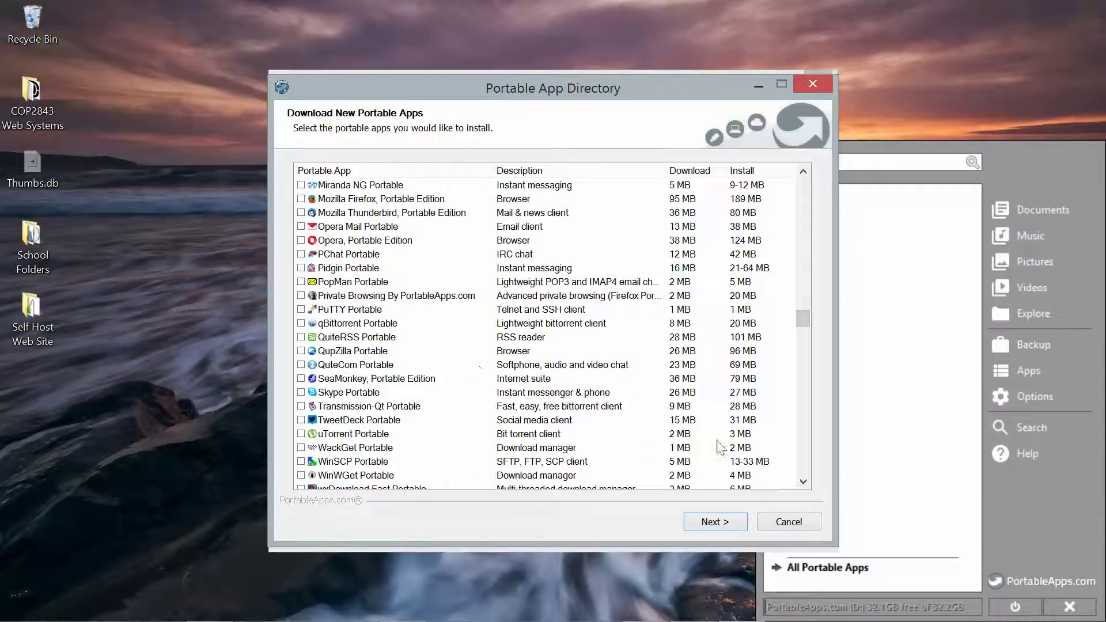
left_click(803, 482)
left_click_drag(803, 481, 803, 481)
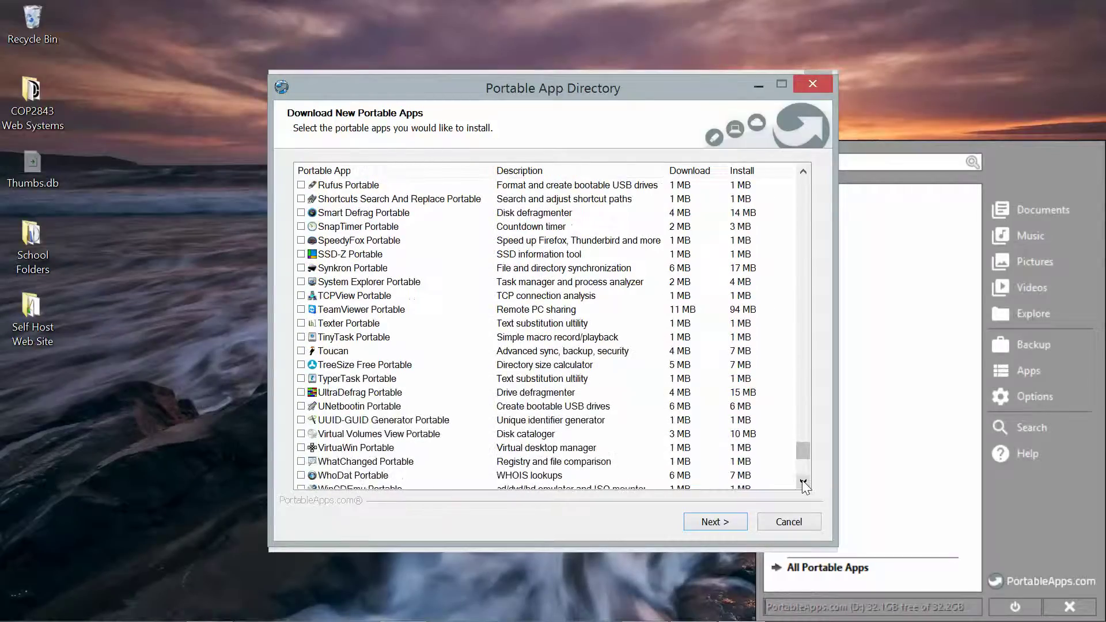
left_click(803, 481)
left_click(802, 482)
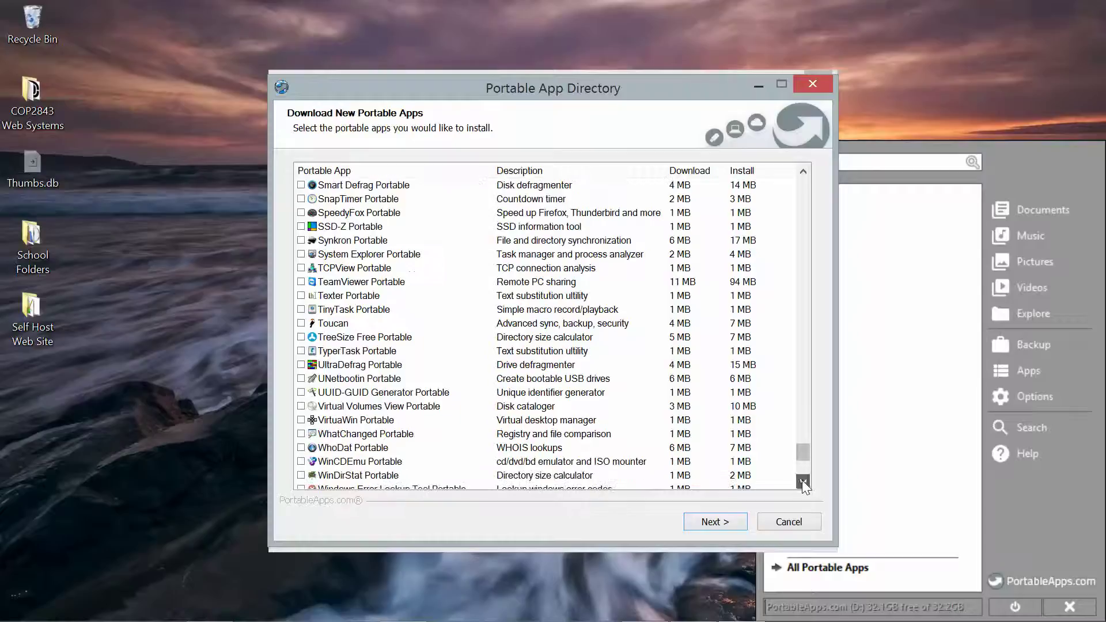
left_click(803, 482)
left_click(803, 481)
left_click(803, 482)
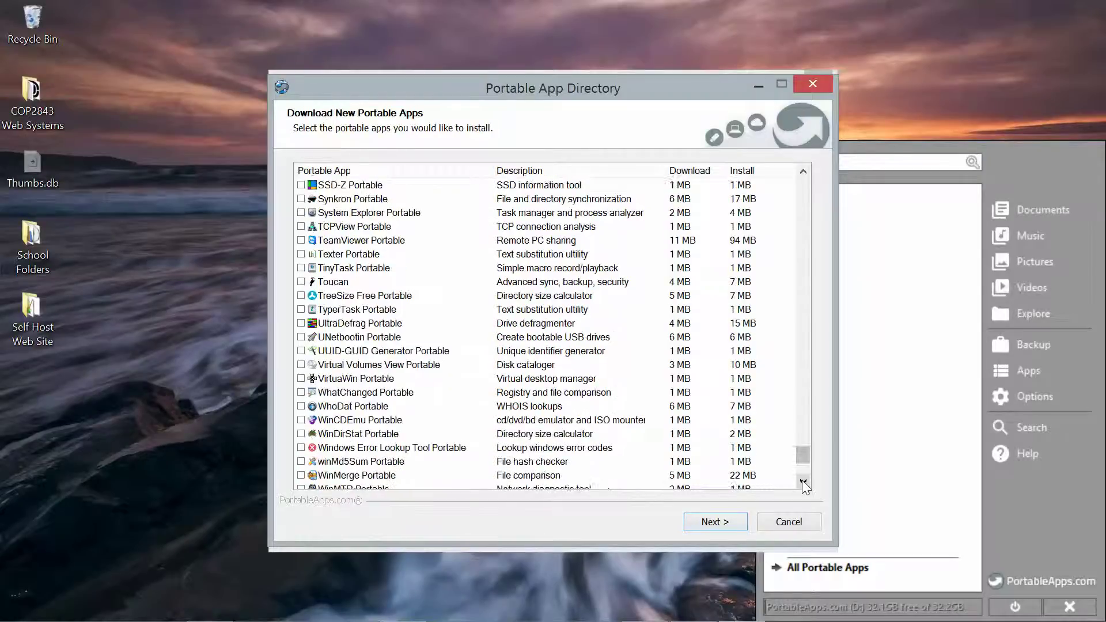
left_click(802, 481)
left_click(803, 482)
left_click(803, 481)
left_click(803, 481)
left_click(802, 481)
left_click(803, 482)
left_click(803, 482)
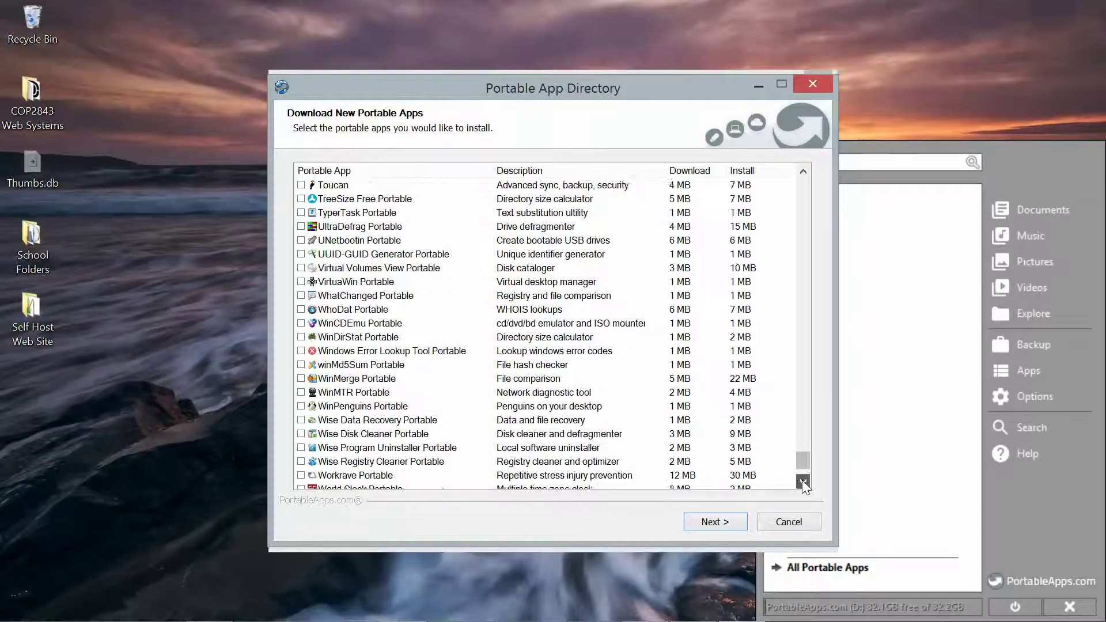
left_click(803, 482)
left_click(803, 481)
left_click(803, 481)
left_click(803, 482)
left_click(803, 482)
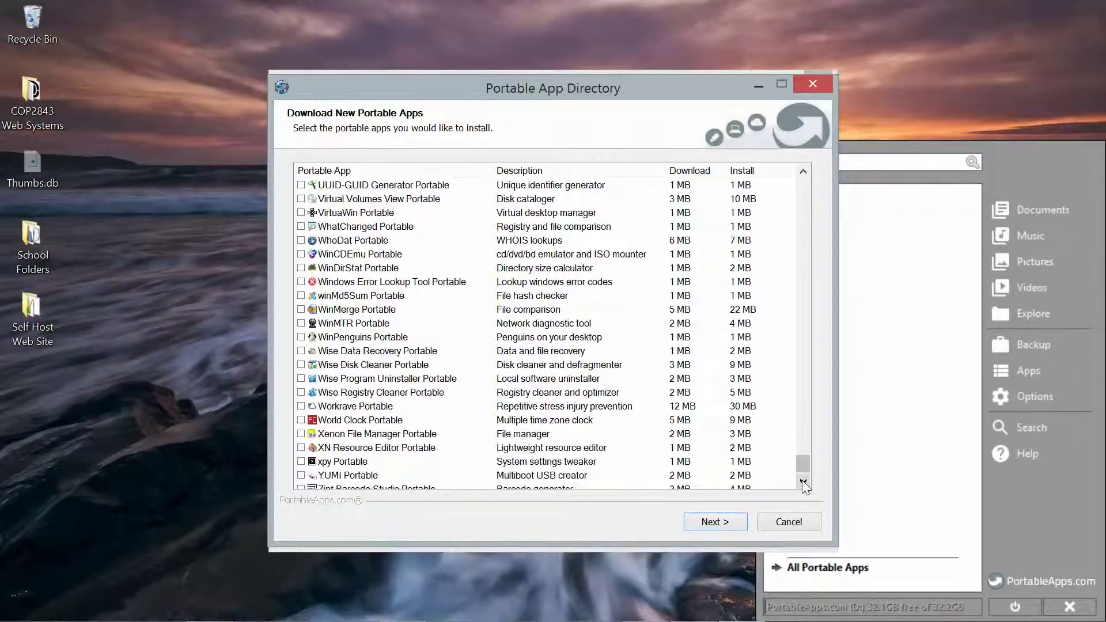
left_click(803, 481)
left_click(802, 482)
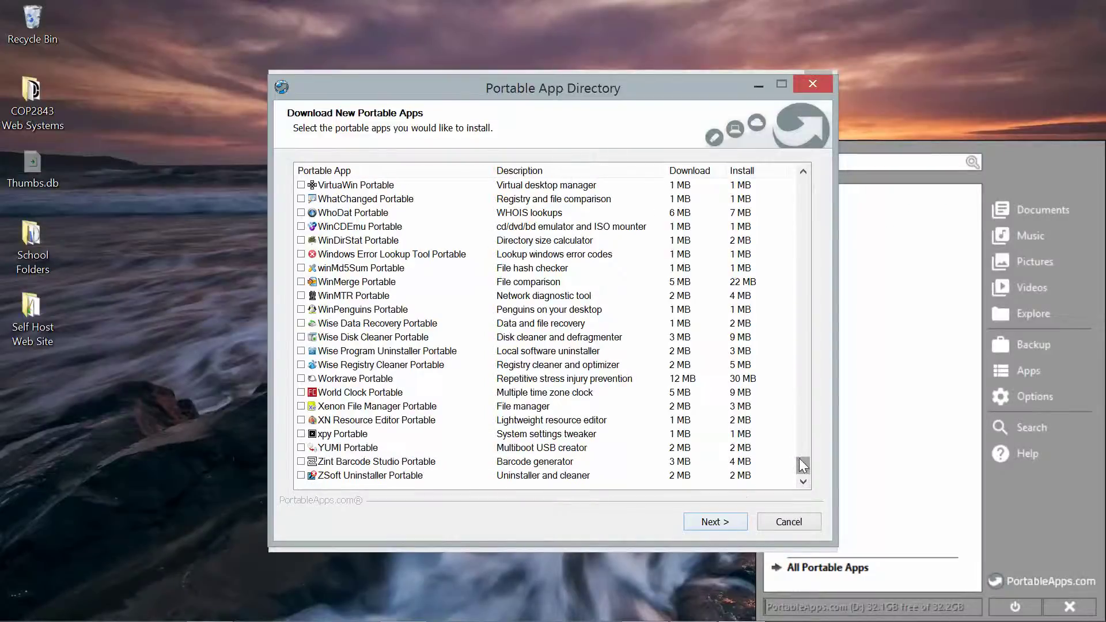
left_click_drag(799, 458, 794, 183)
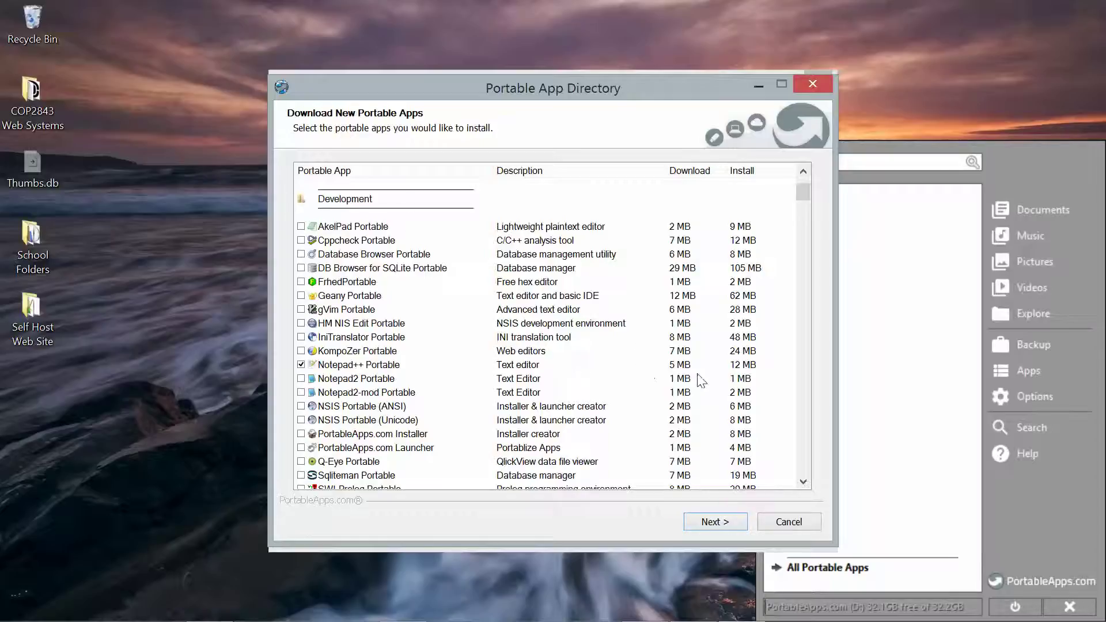
left_click(718, 523)
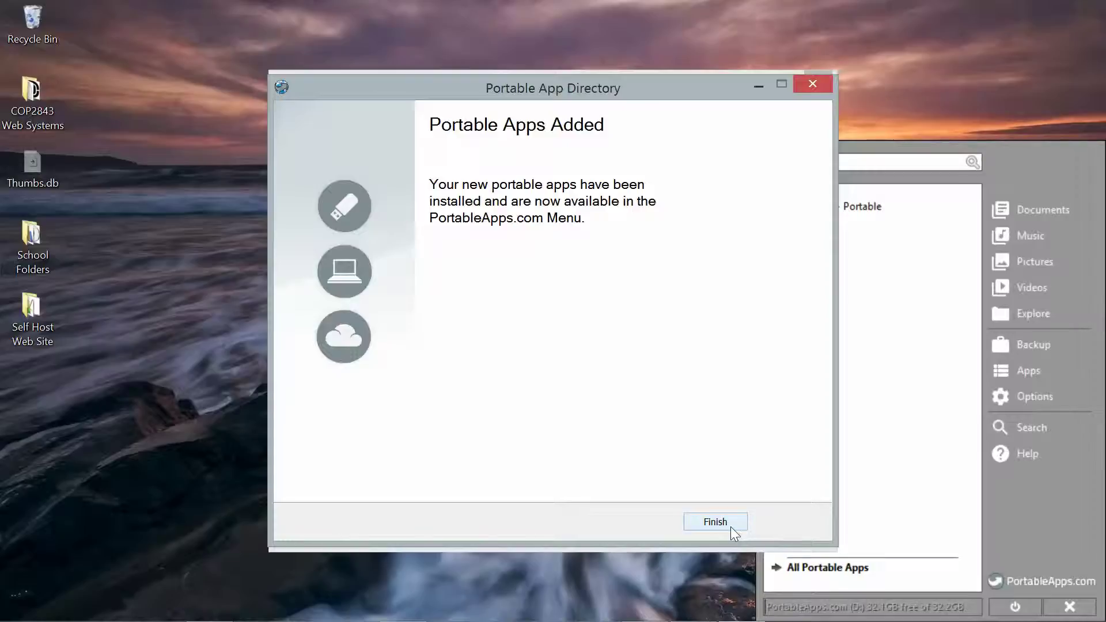
- Close the apps-added confirmation, review the About window's Platform and Apps tabs, then close it
left_click(715, 522)
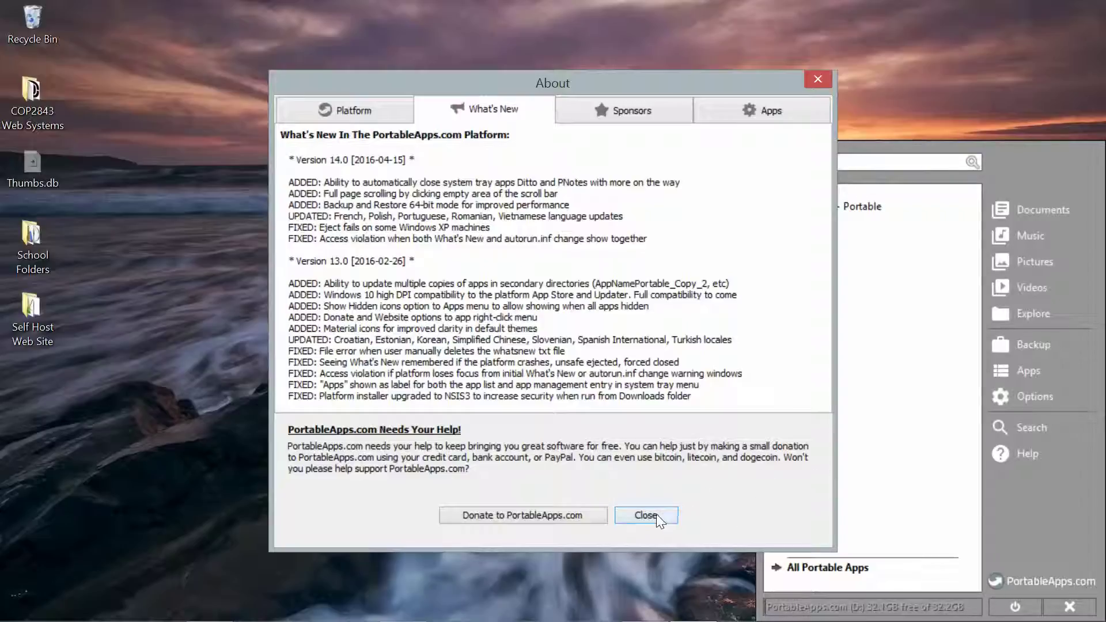
left_click(355, 118)
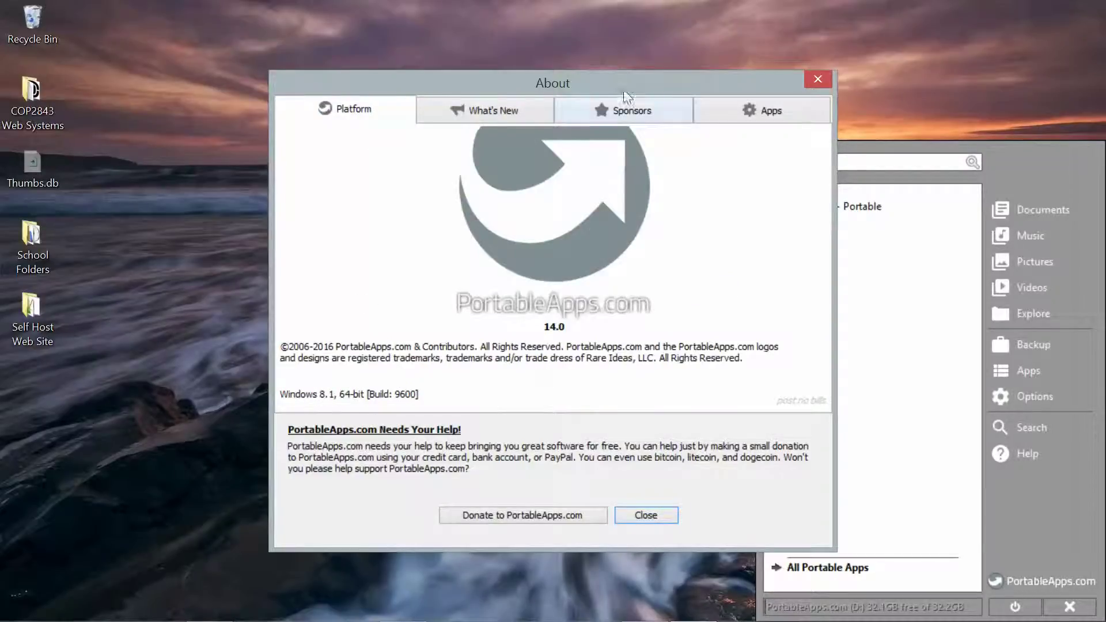
left_click(762, 111)
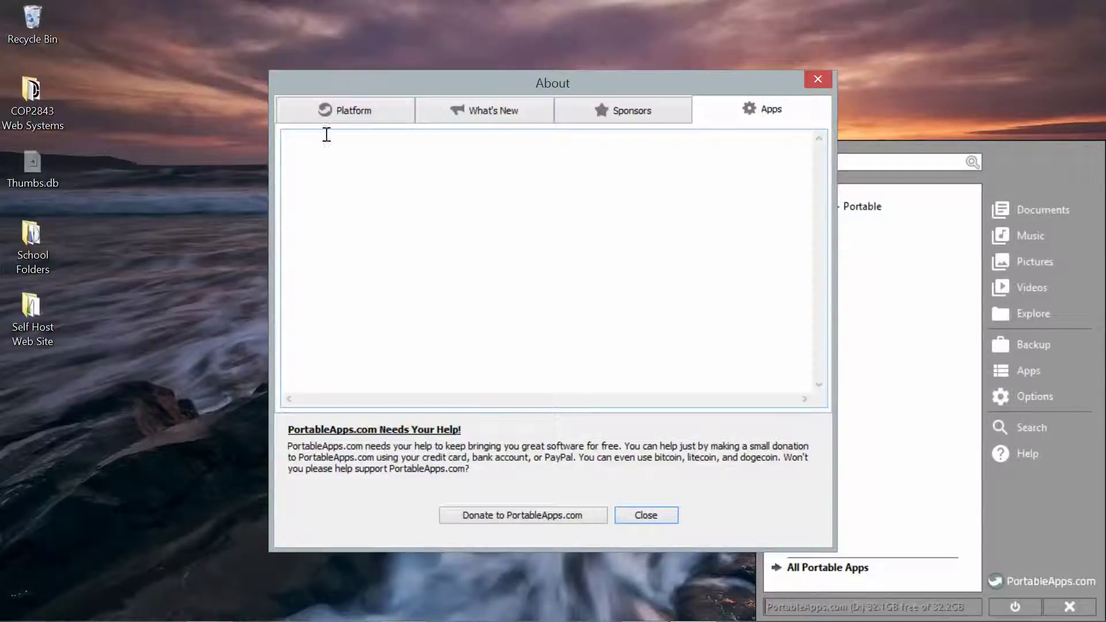
left_click(645, 515)
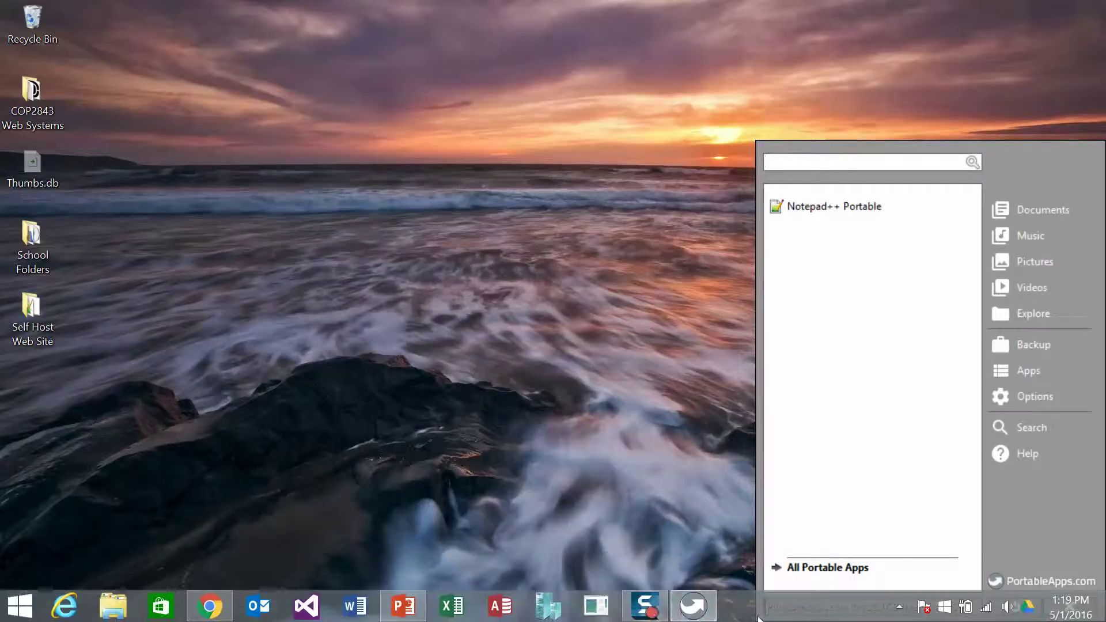
left_click(700, 609)
mouse_move(700, 619)
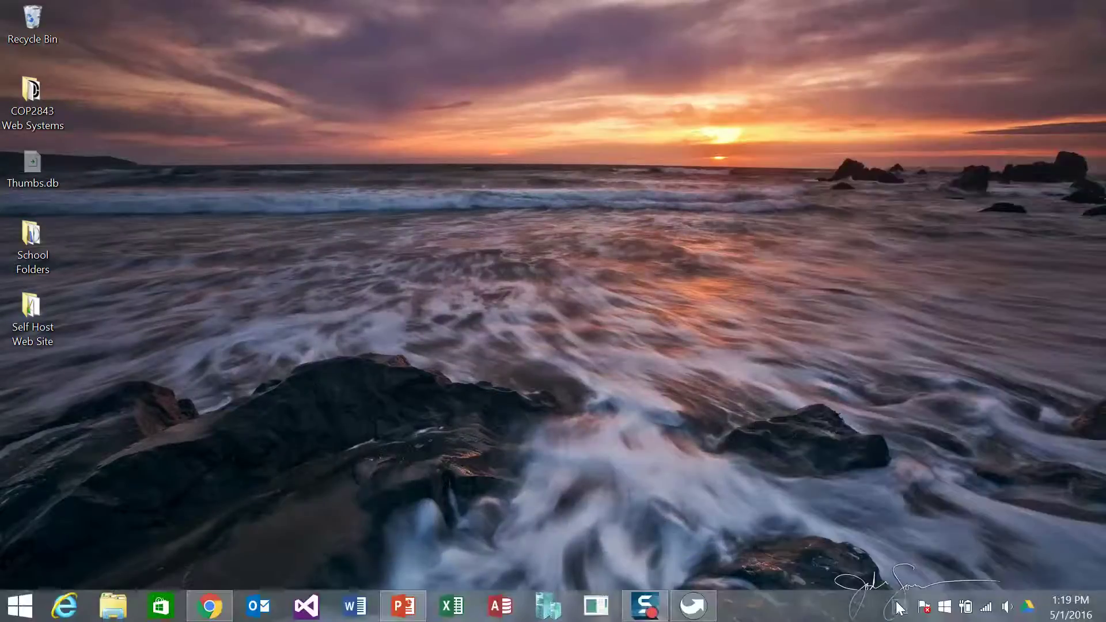
left_click(704, 614)
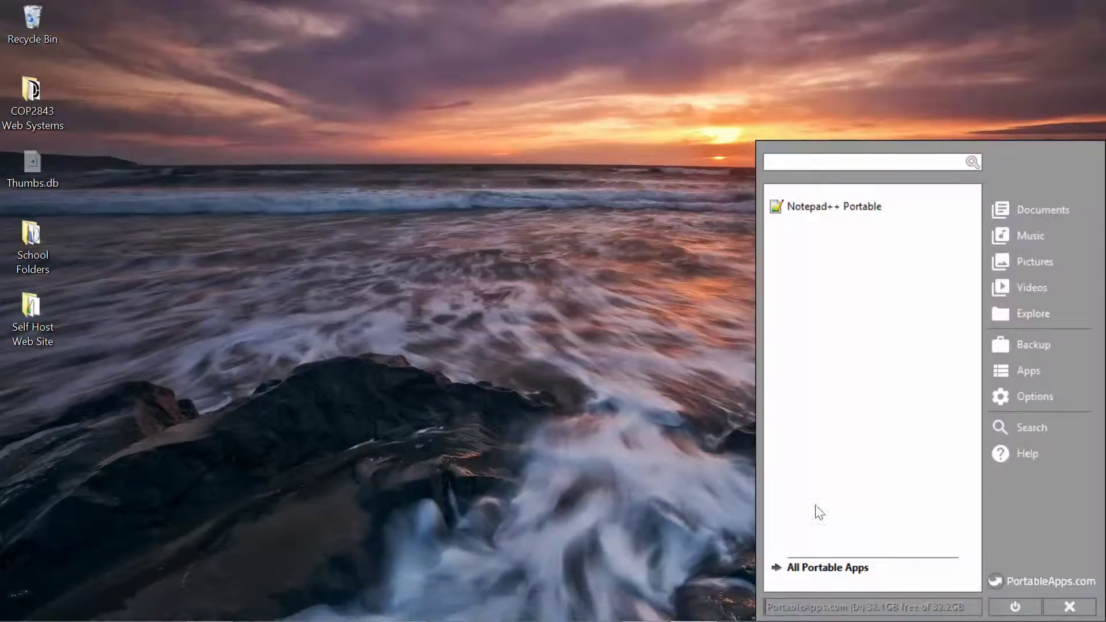
left_click(850, 570)
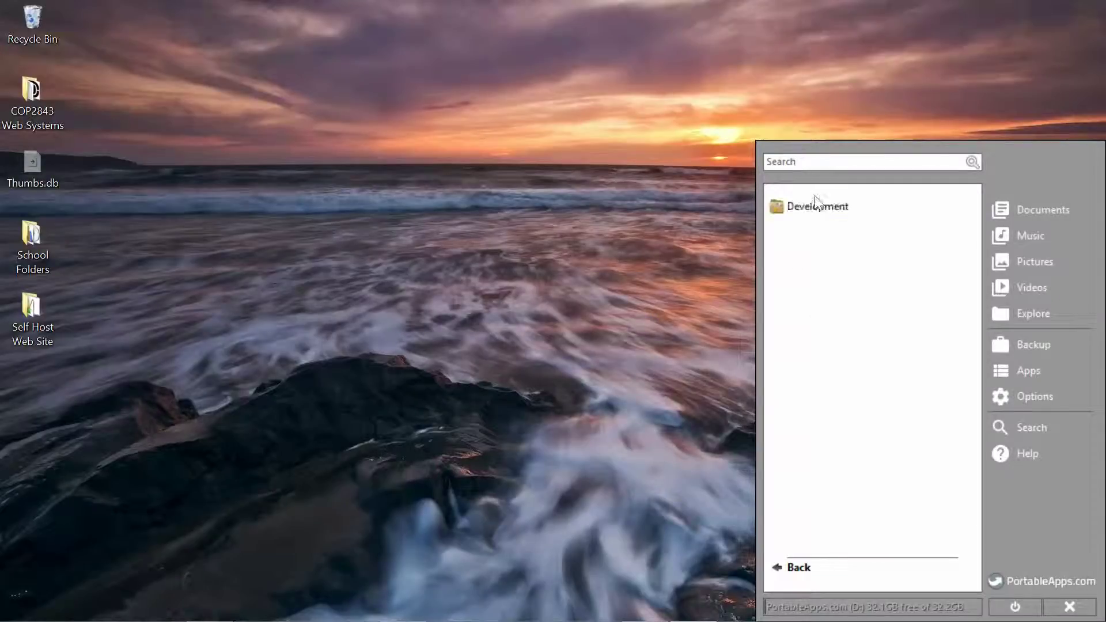
left_click(820, 211)
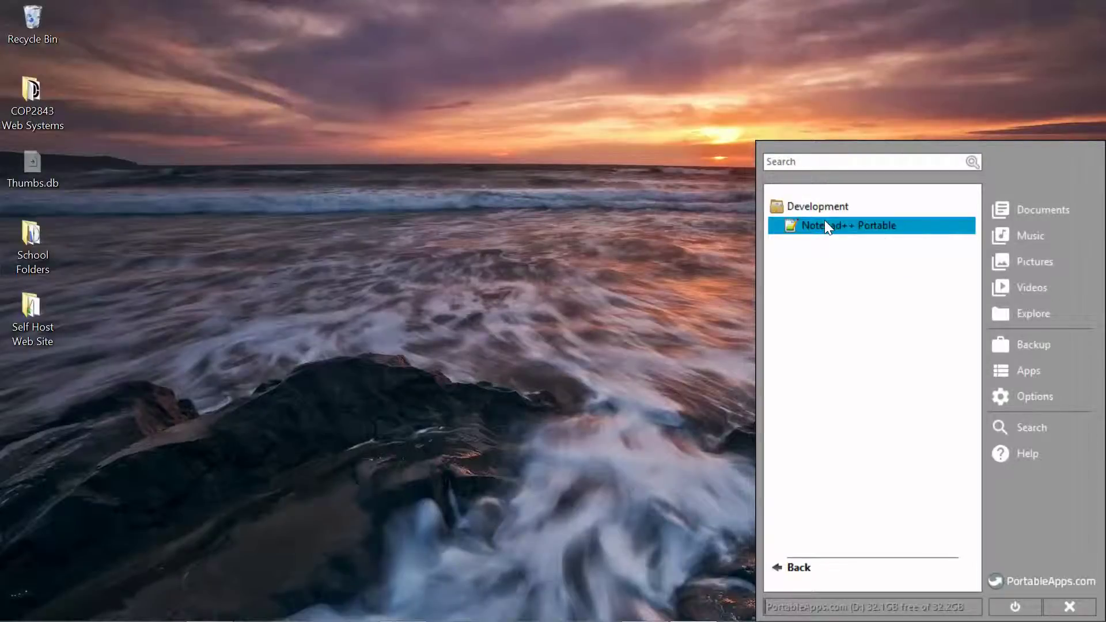
left_click(825, 221)
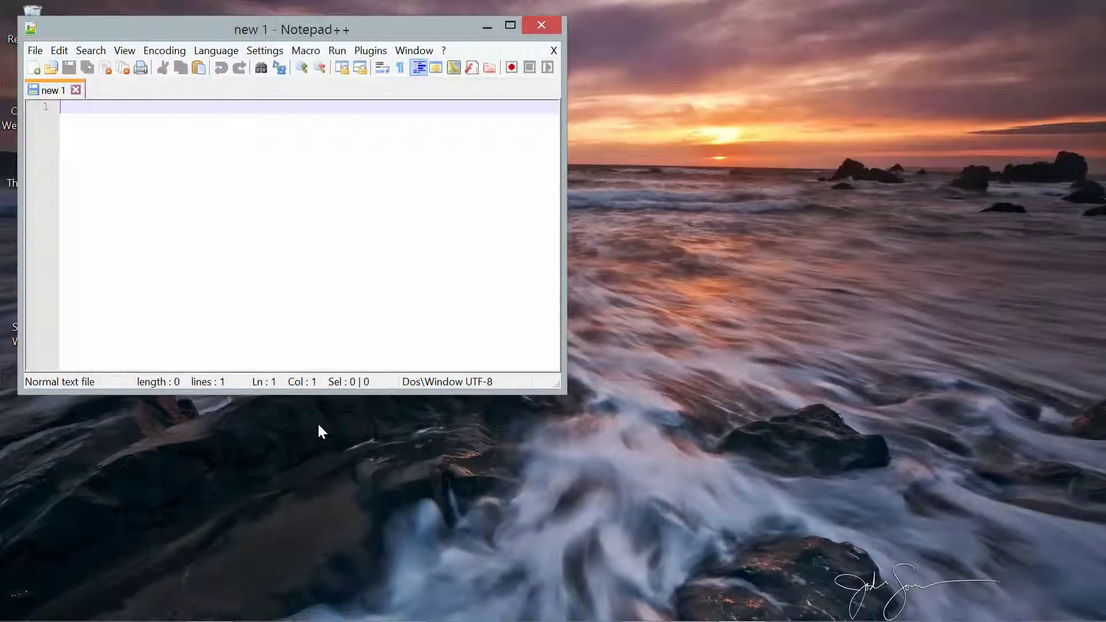
left_click(550, 23)
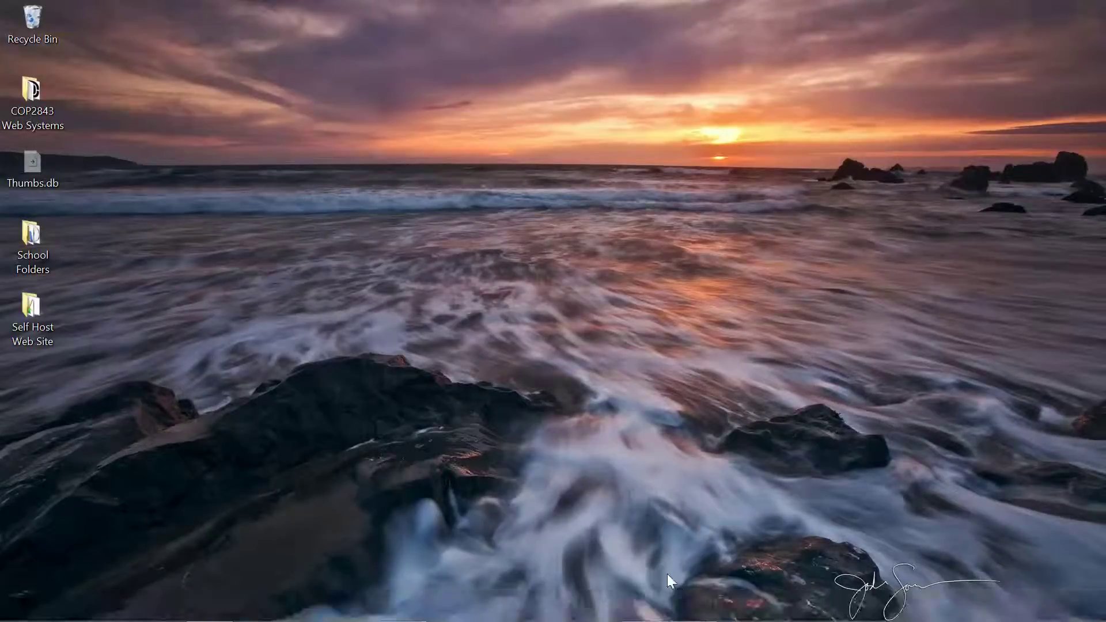
mouse_move(279, 620)
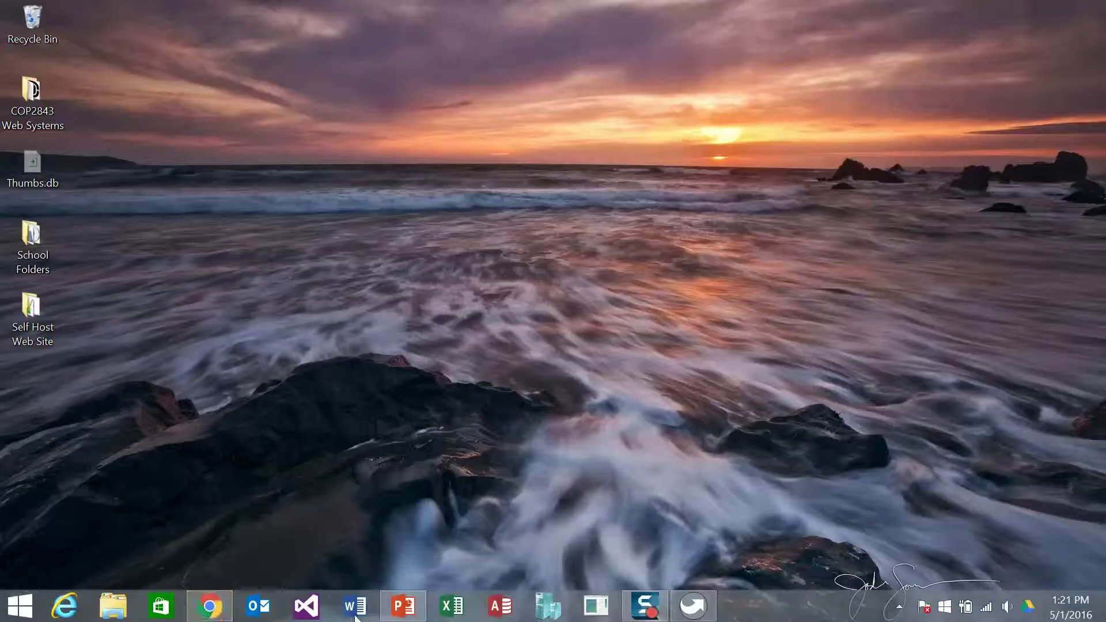
- Bring Chrome back and go to wampserver.com/en/
left_click(192, 614)
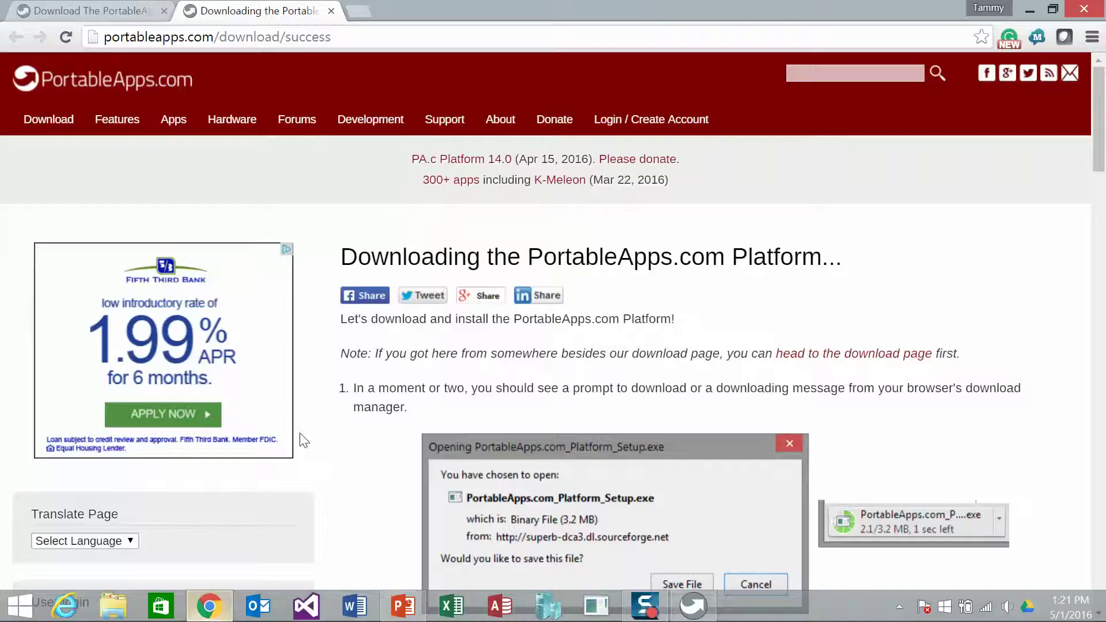
left_click(312, 40)
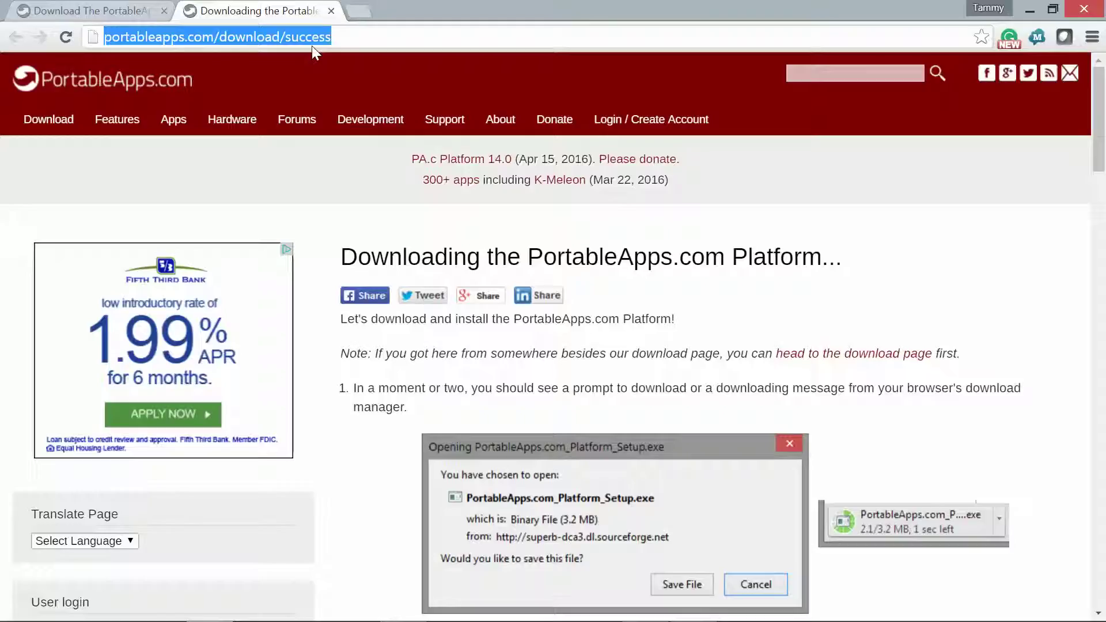
type("wamp")
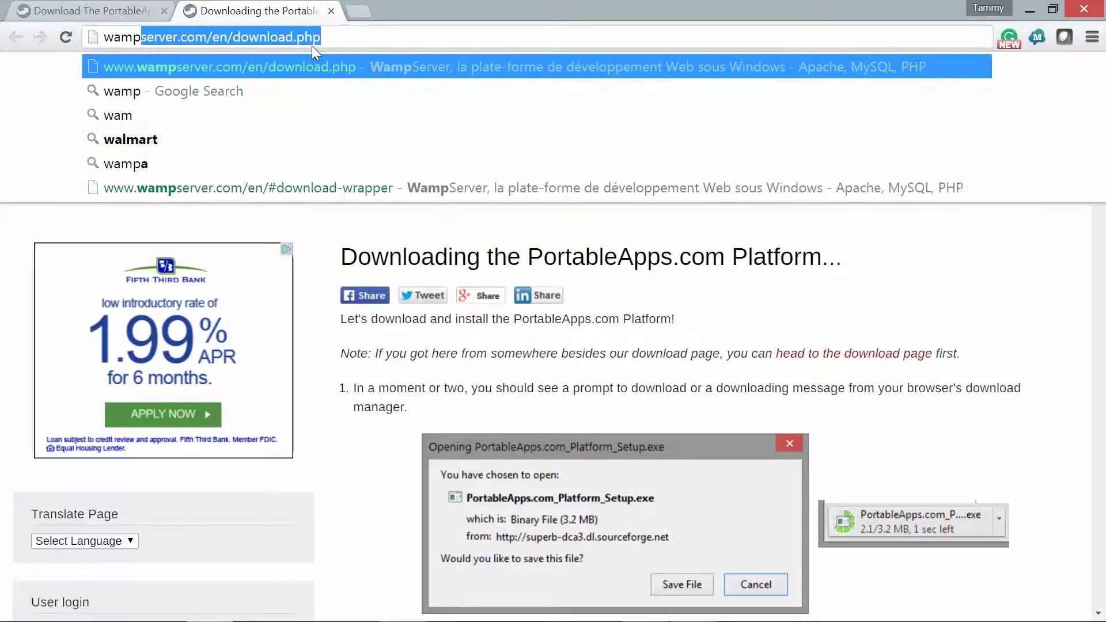
type("server.com")
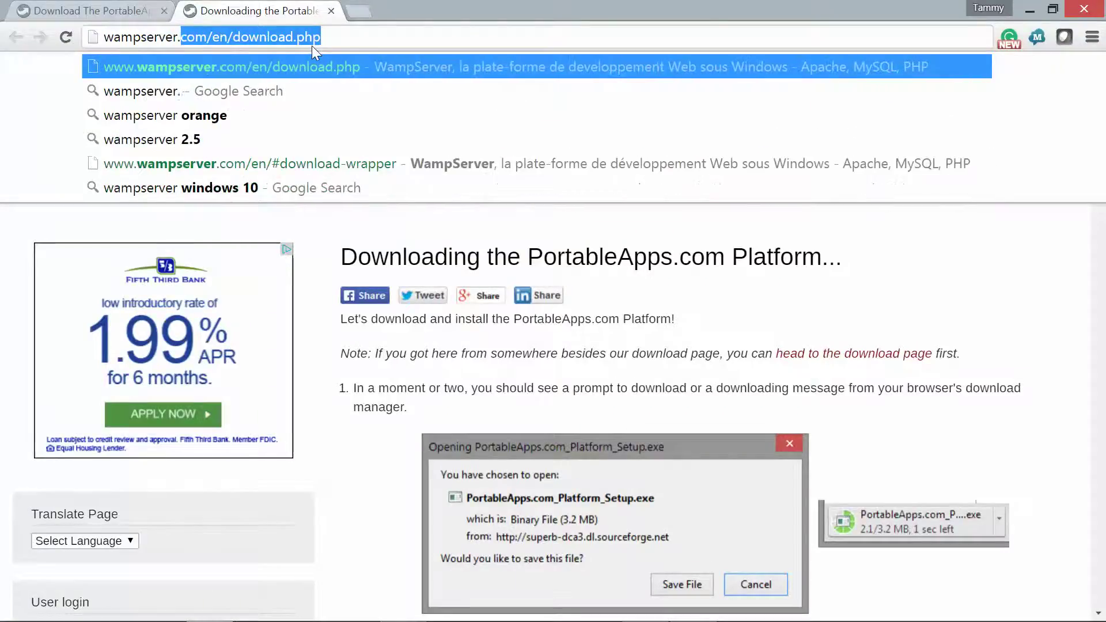
type("/en")
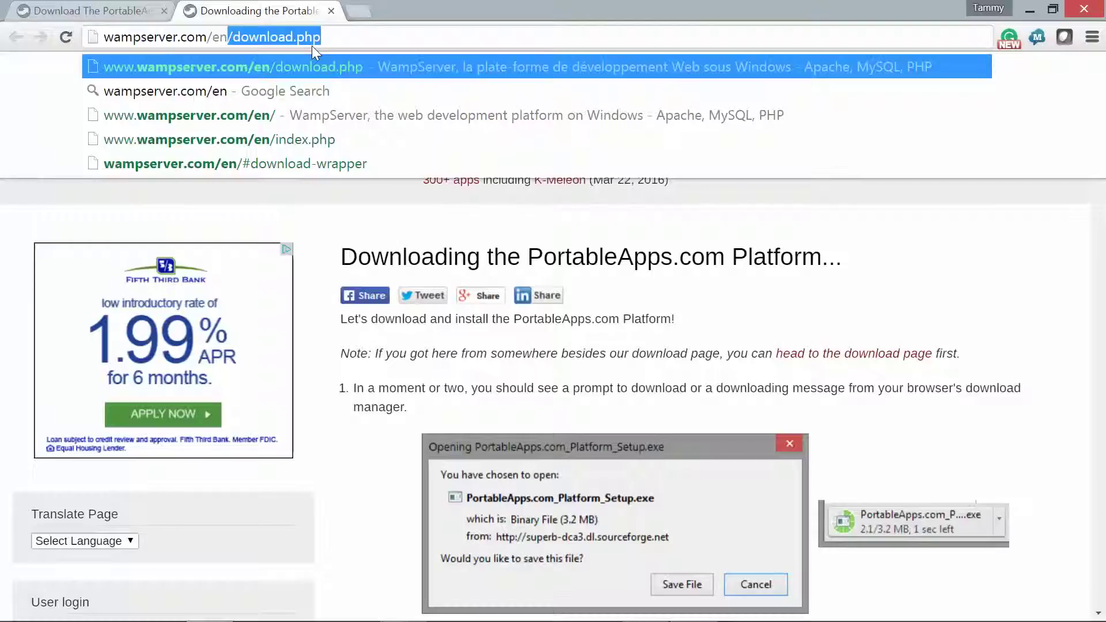
type("/")
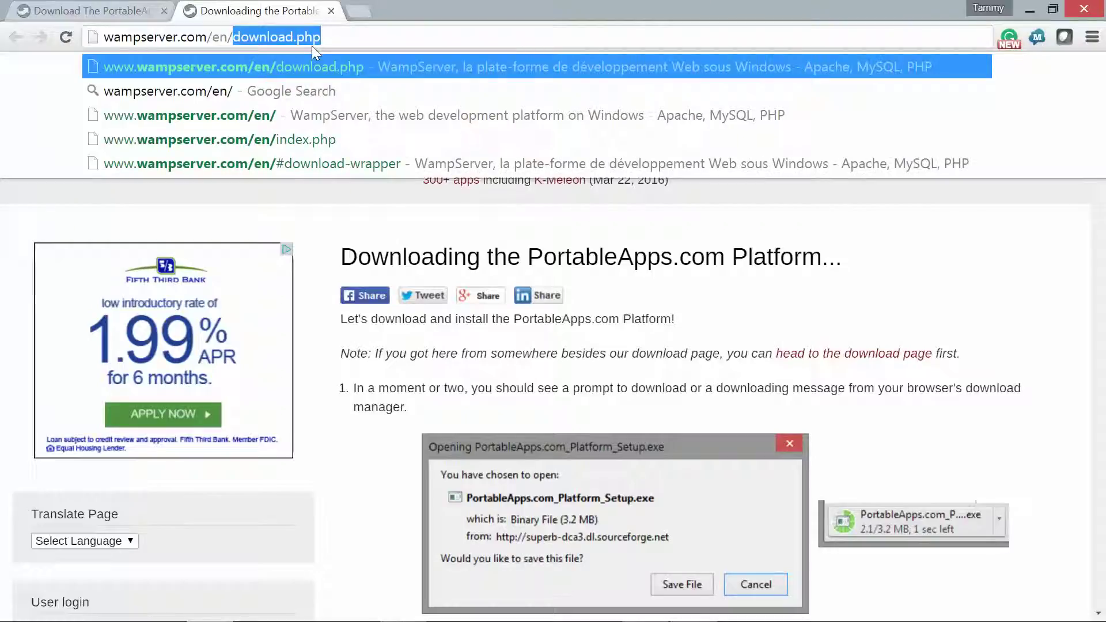
key("Return")
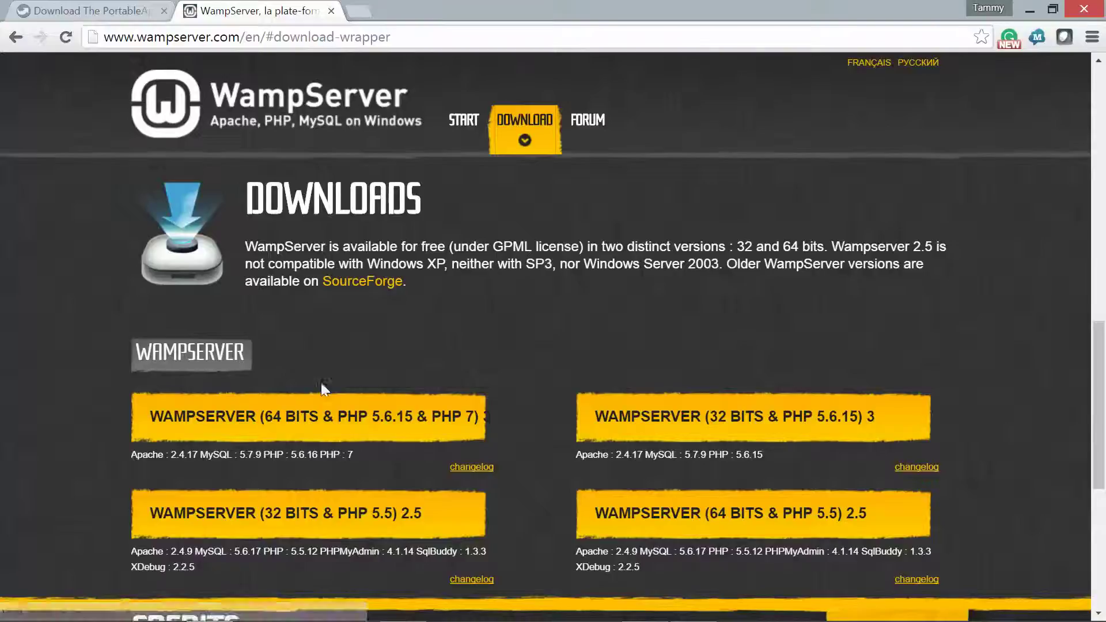
- Directly download the 64-bit WampServer installer, dismiss the downloads bar, and minimize Chrome
left_click(335, 421)
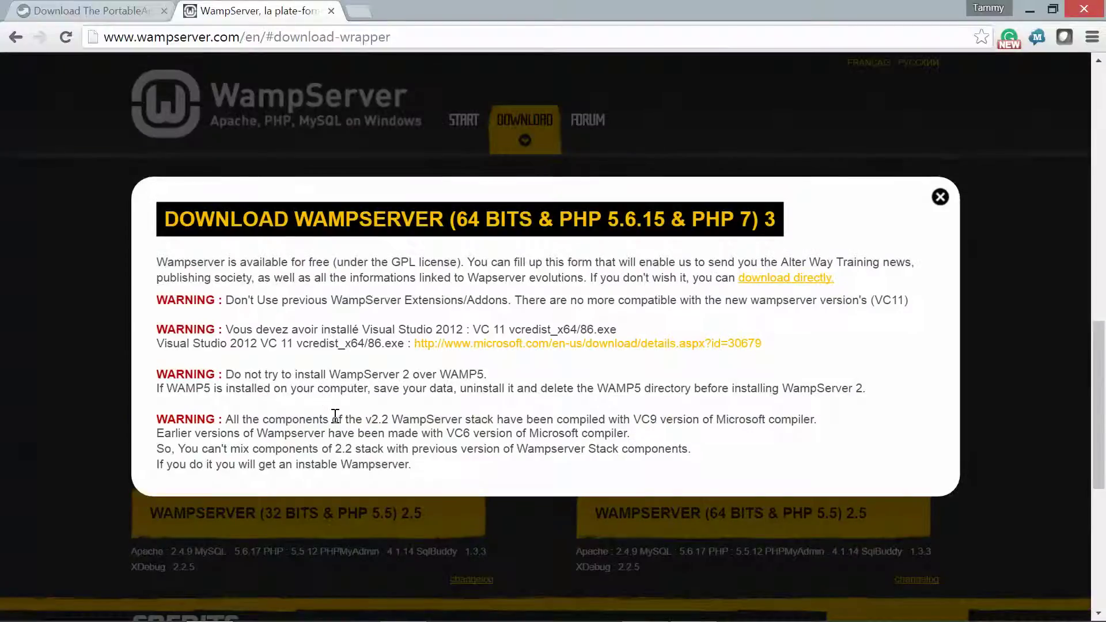
left_click(782, 279)
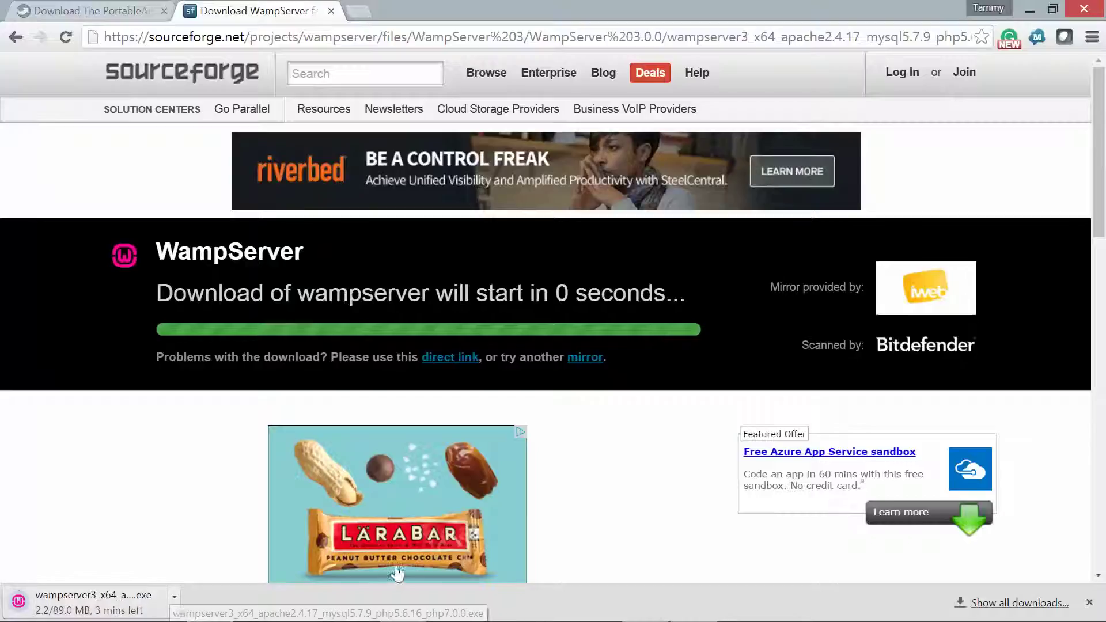
left_click(1090, 603)
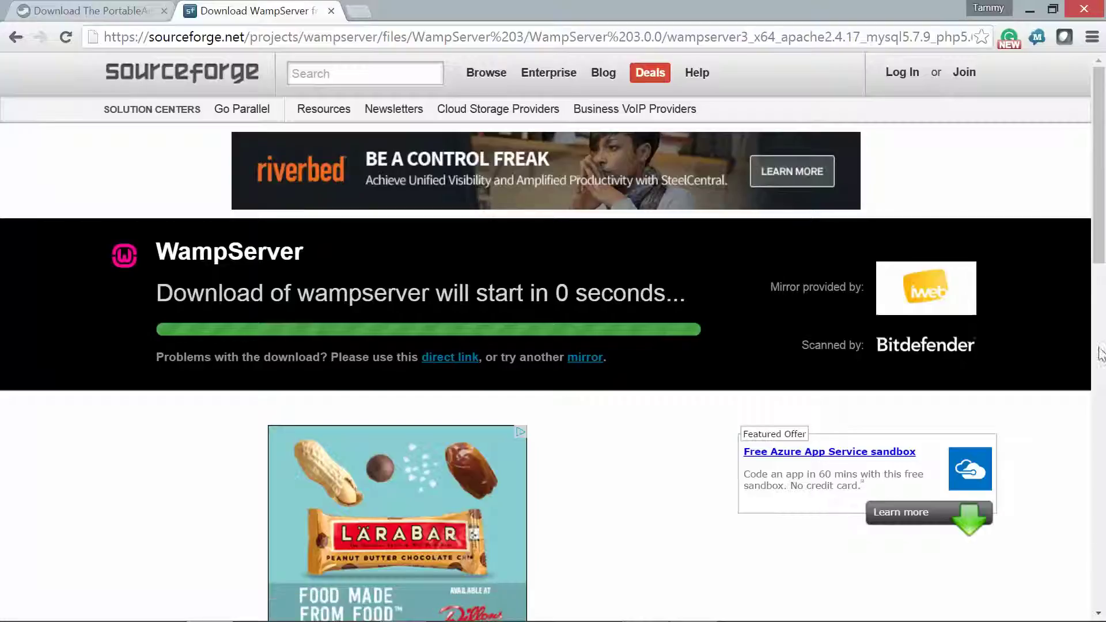
left_click(1028, 9)
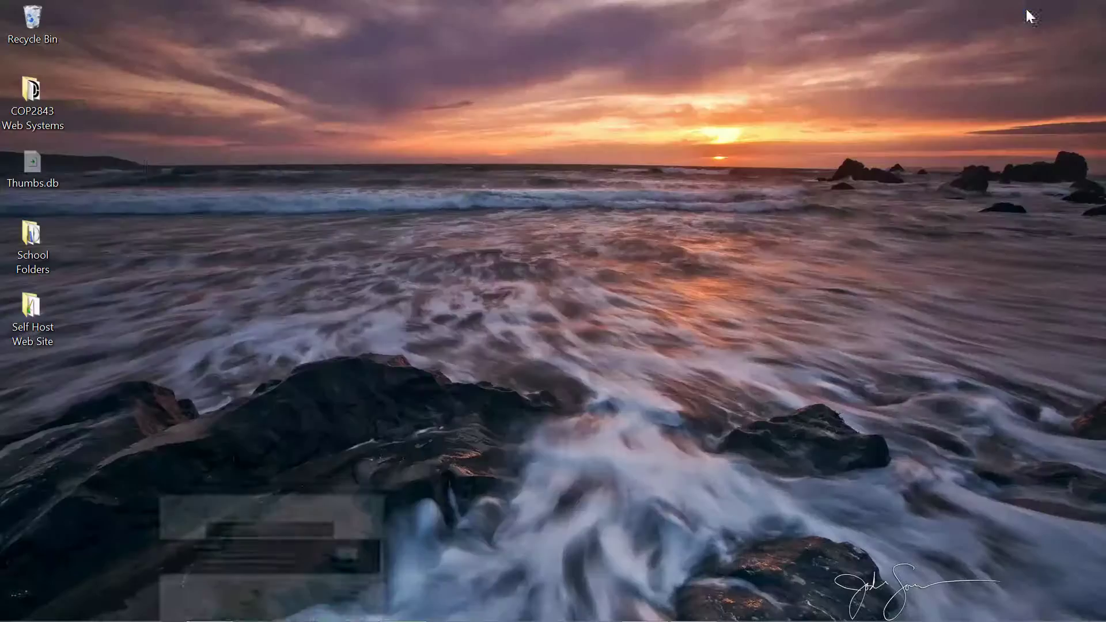
- Launch the wampserver3_x64 installer from the COP2843 Web Systems desktop folder
double_click(46, 104)
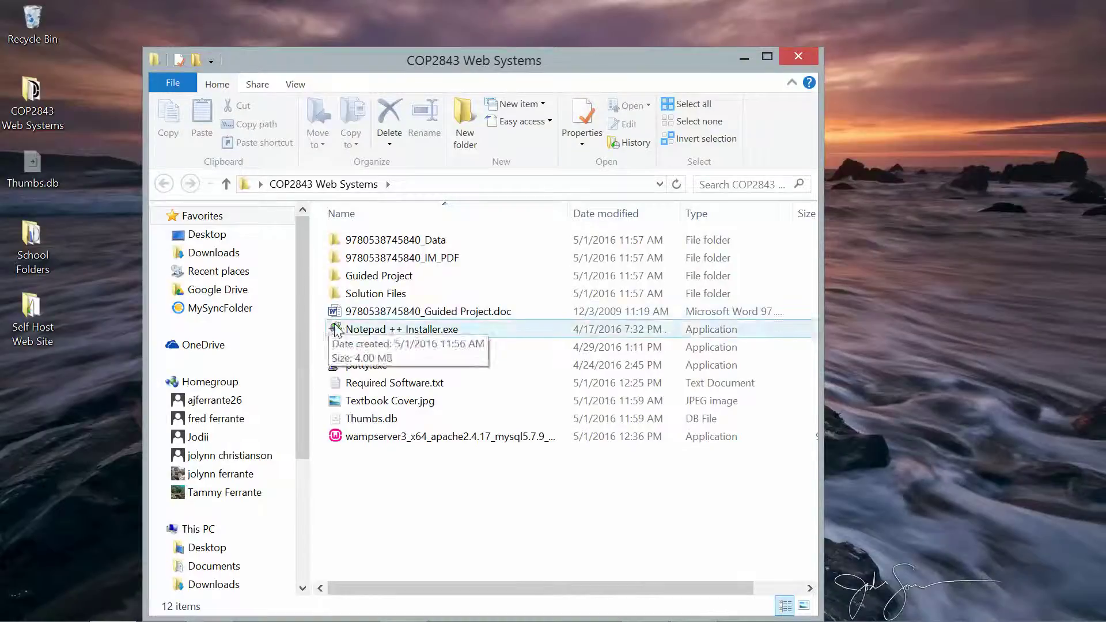
left_click(390, 438)
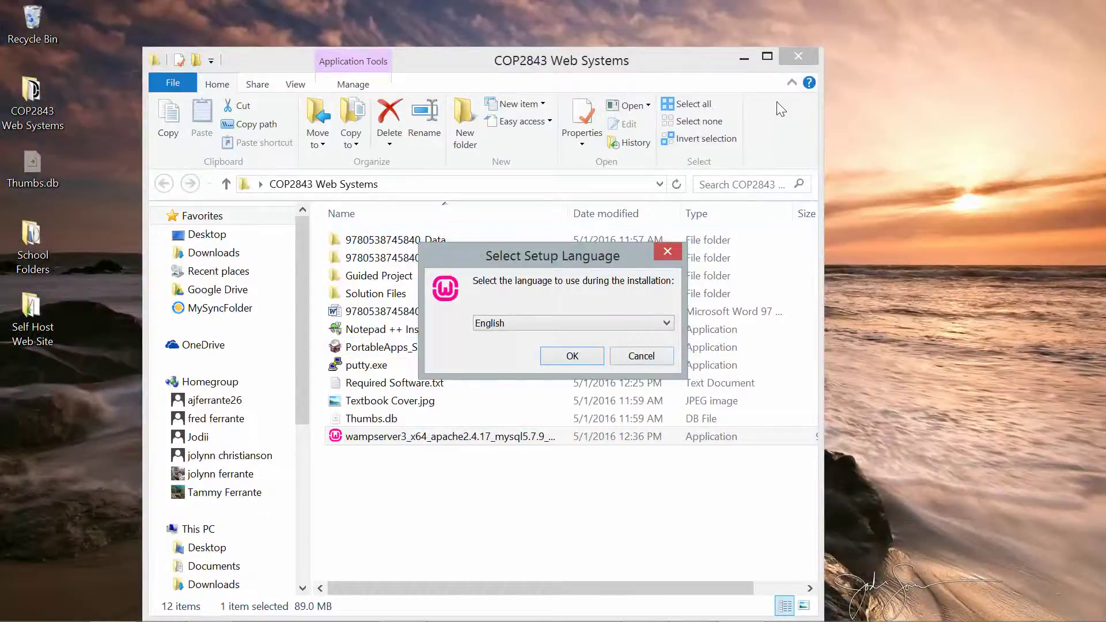
- Close Explorer, choose English, accept the license, and keep C:\wamp64 and the Wampserver64 Start Menu folder
left_click(797, 57)
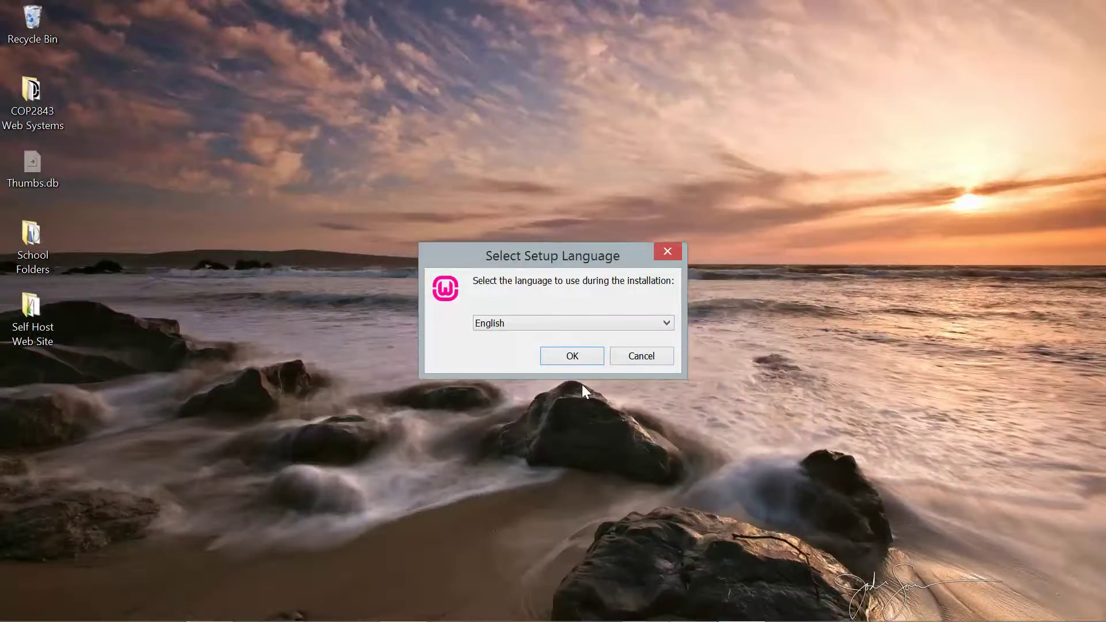
left_click(570, 356)
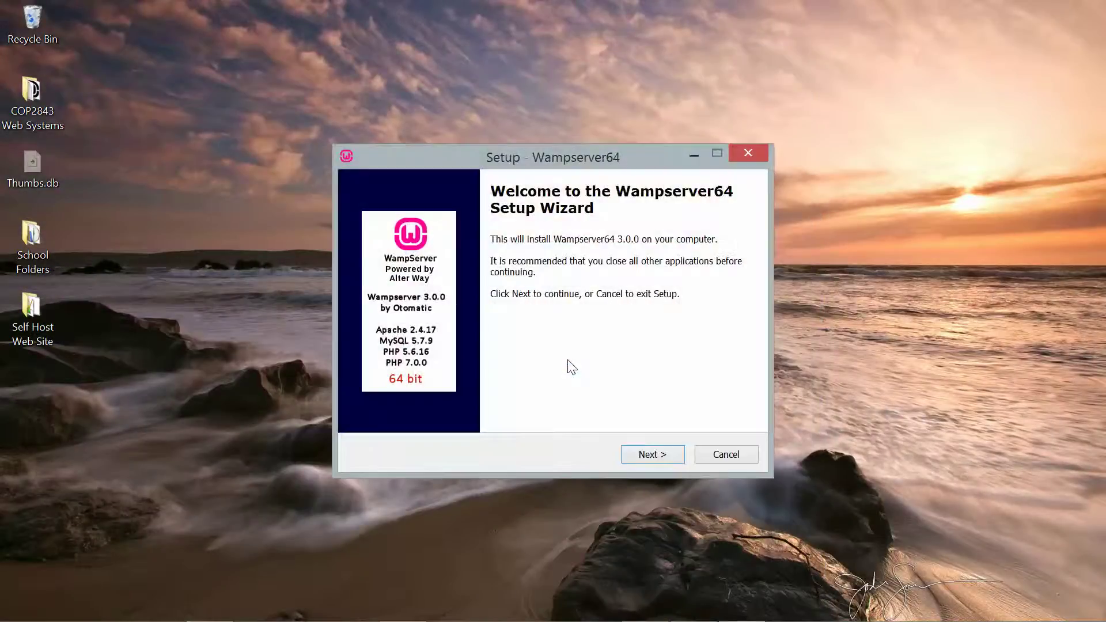
left_click(643, 450)
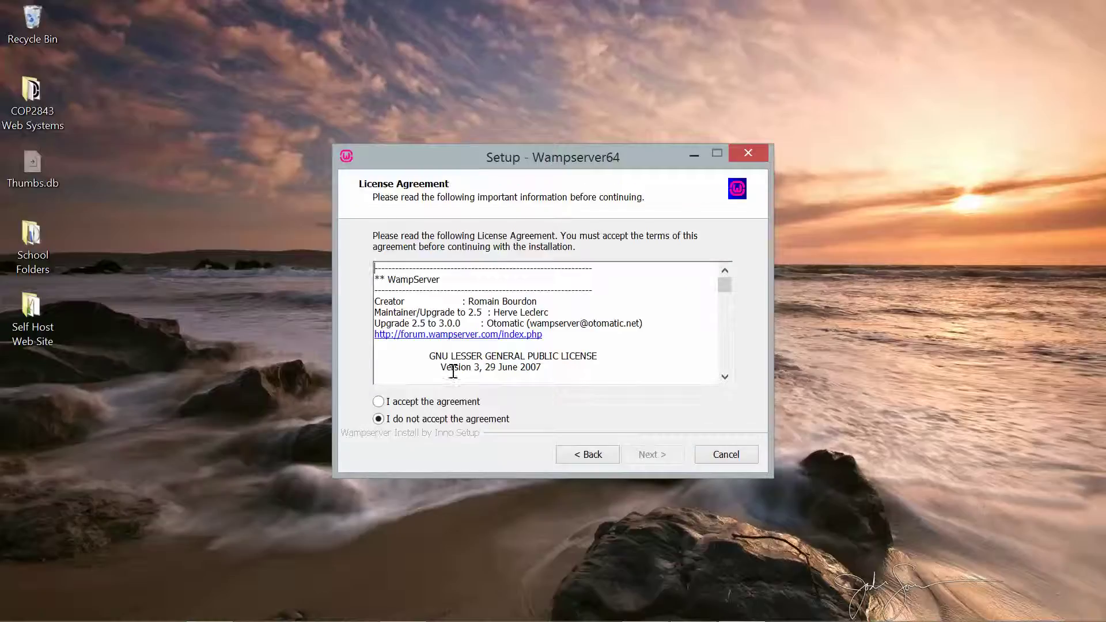
left_click(430, 402)
left_click(657, 459)
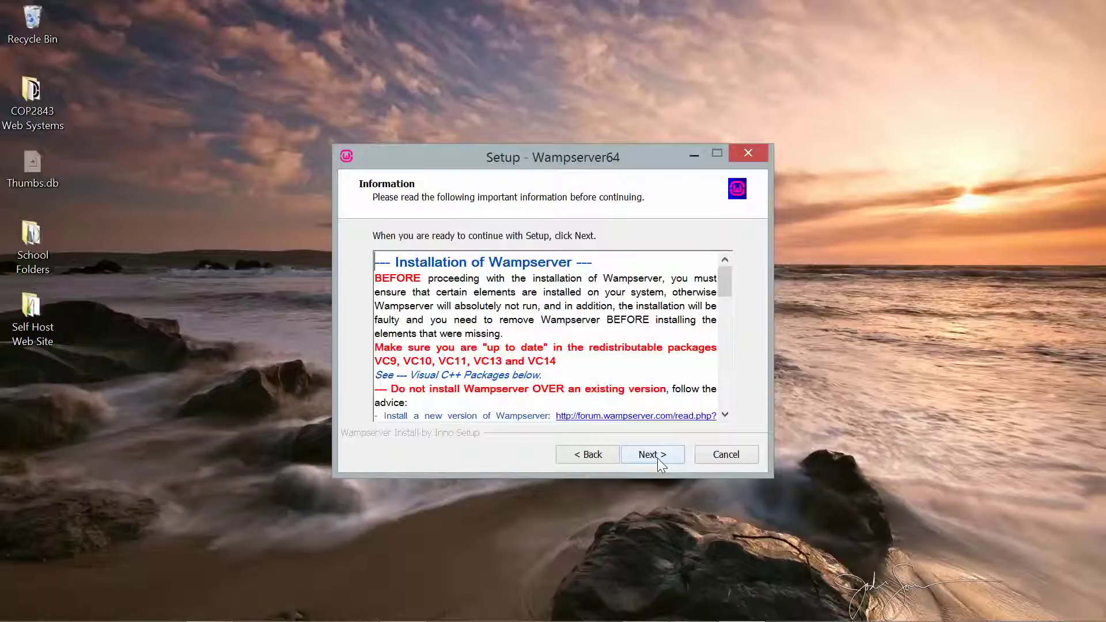
left_click(657, 458)
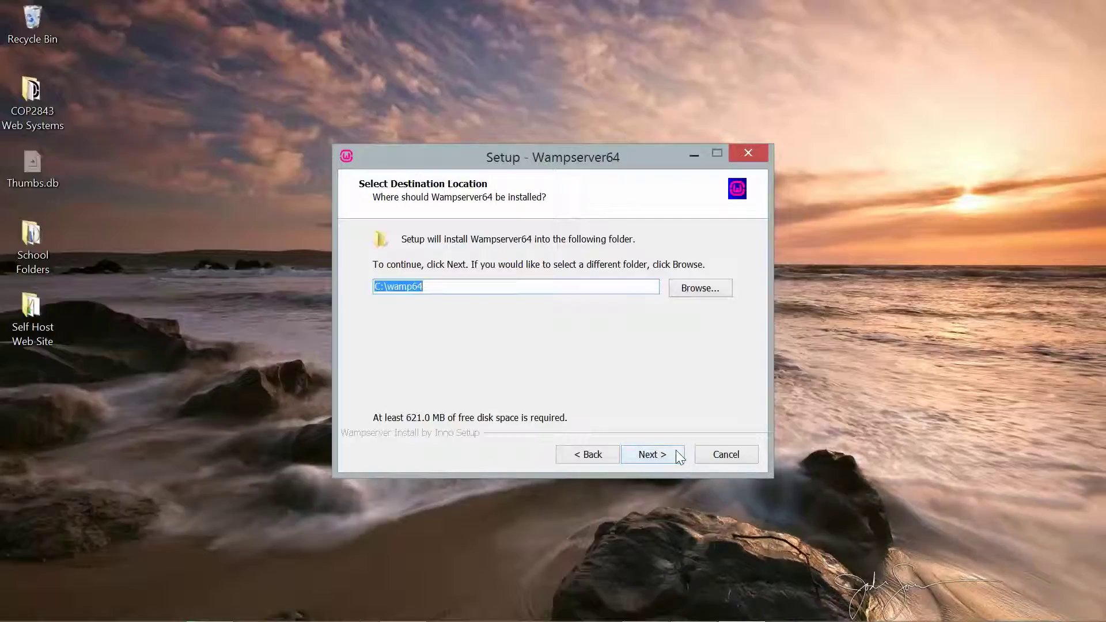
left_click(649, 458)
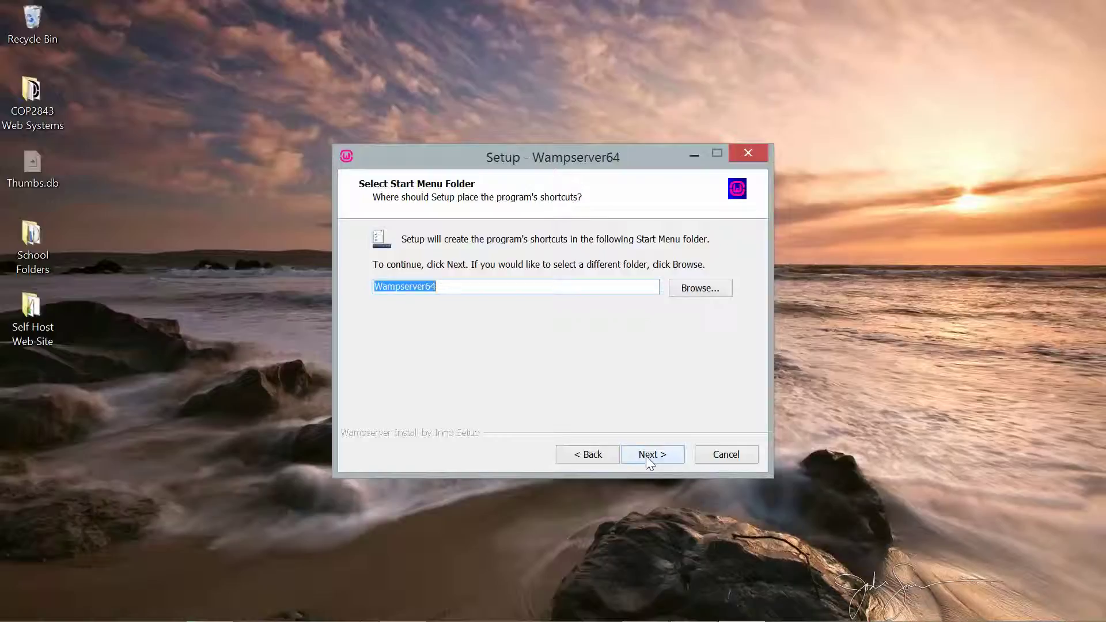
left_click(646, 455)
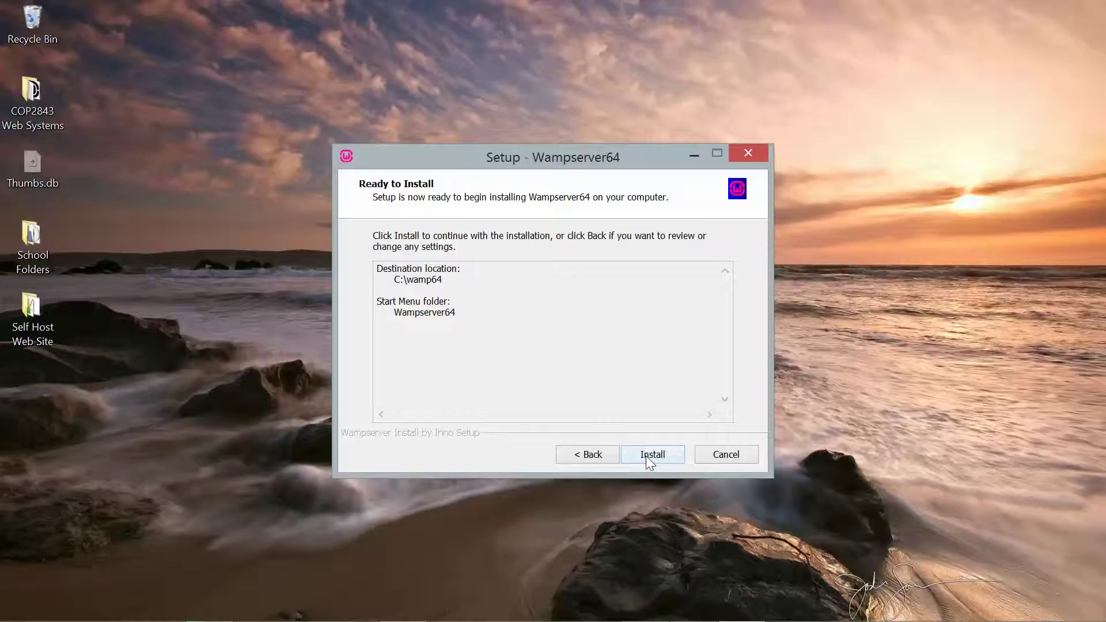
- Start the WampServer64 install and set Google\Chrome\Application\chrome.exe as the default browser
left_click(646, 455)
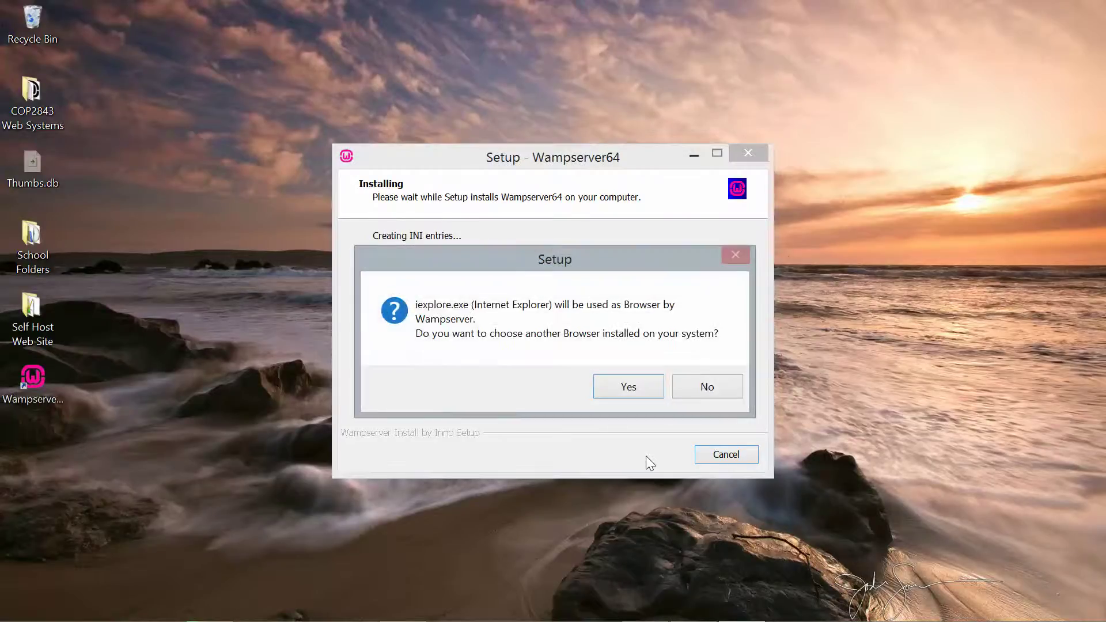
left_click(637, 390)
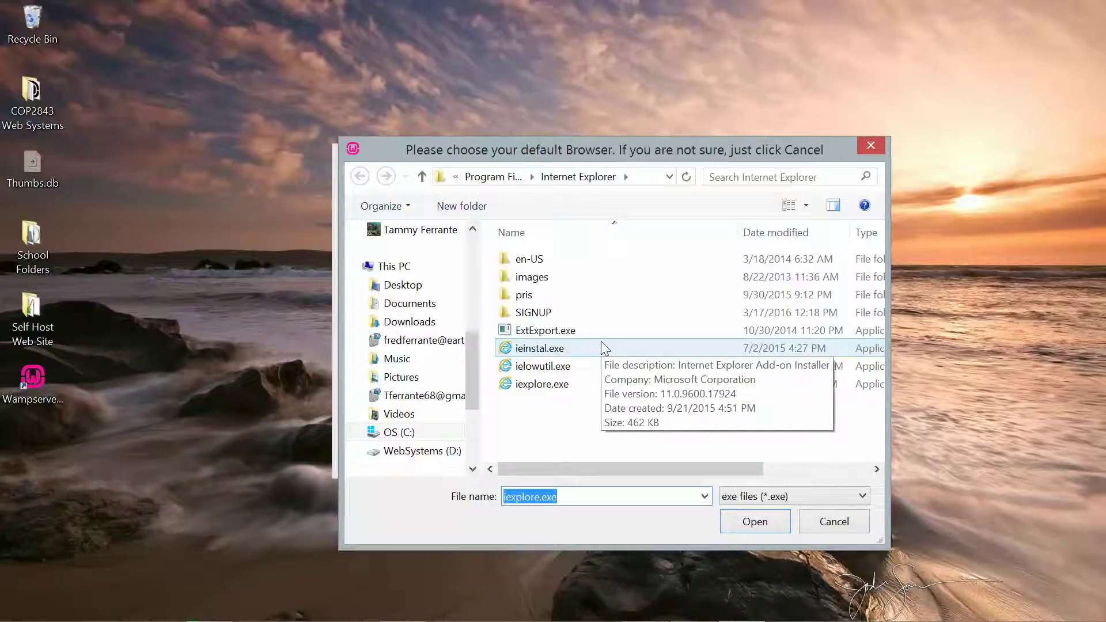
left_click(496, 177)
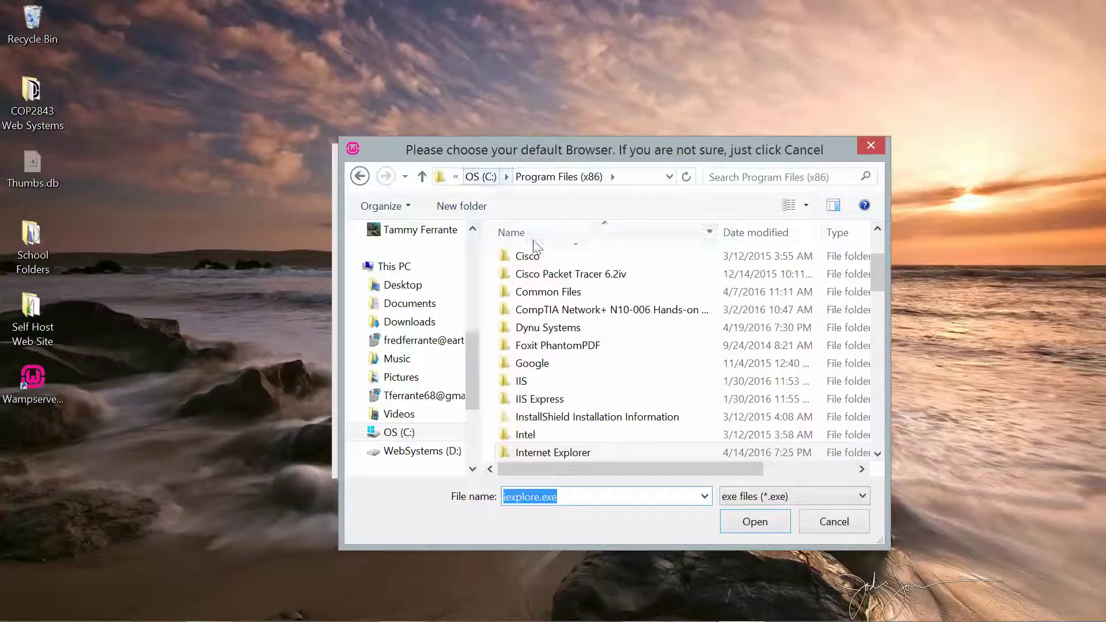
double_click(545, 367)
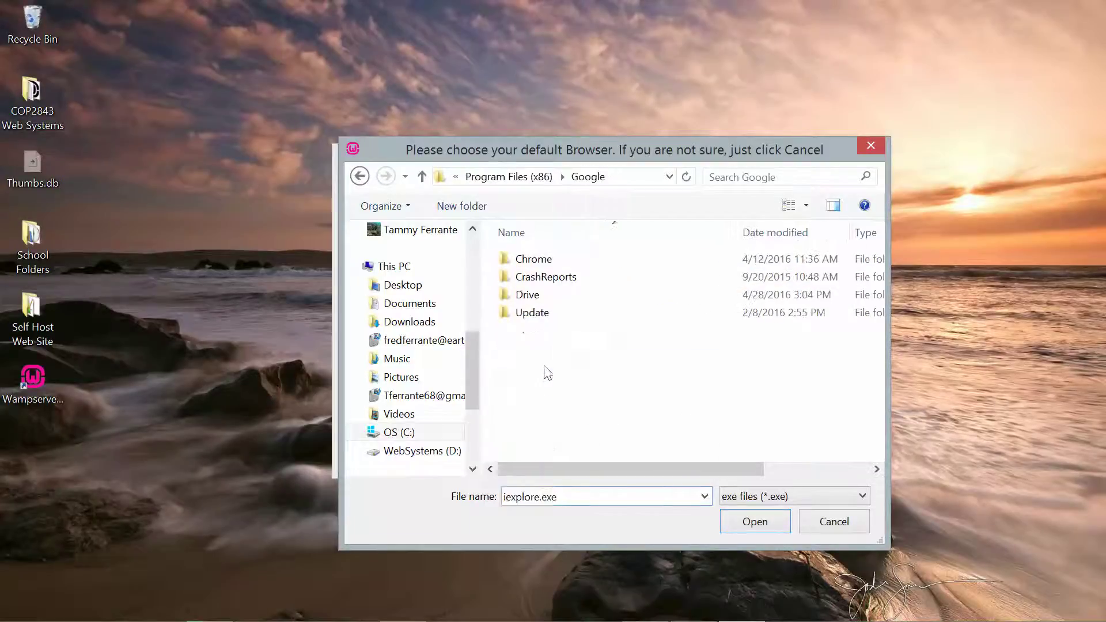
double_click(539, 259)
double_click(541, 261)
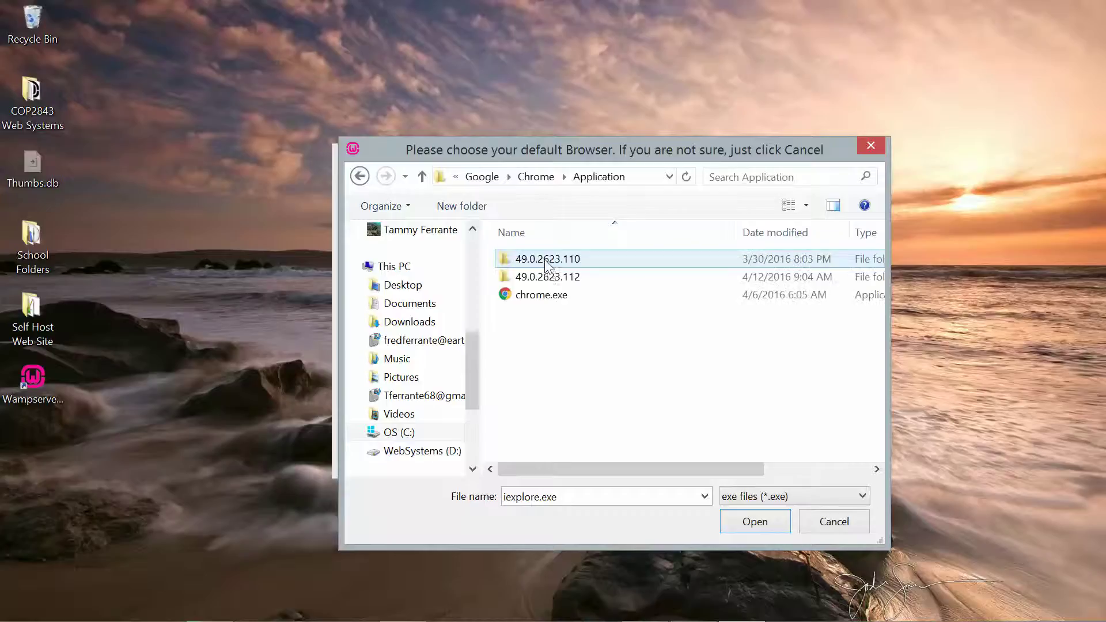
left_click(553, 295)
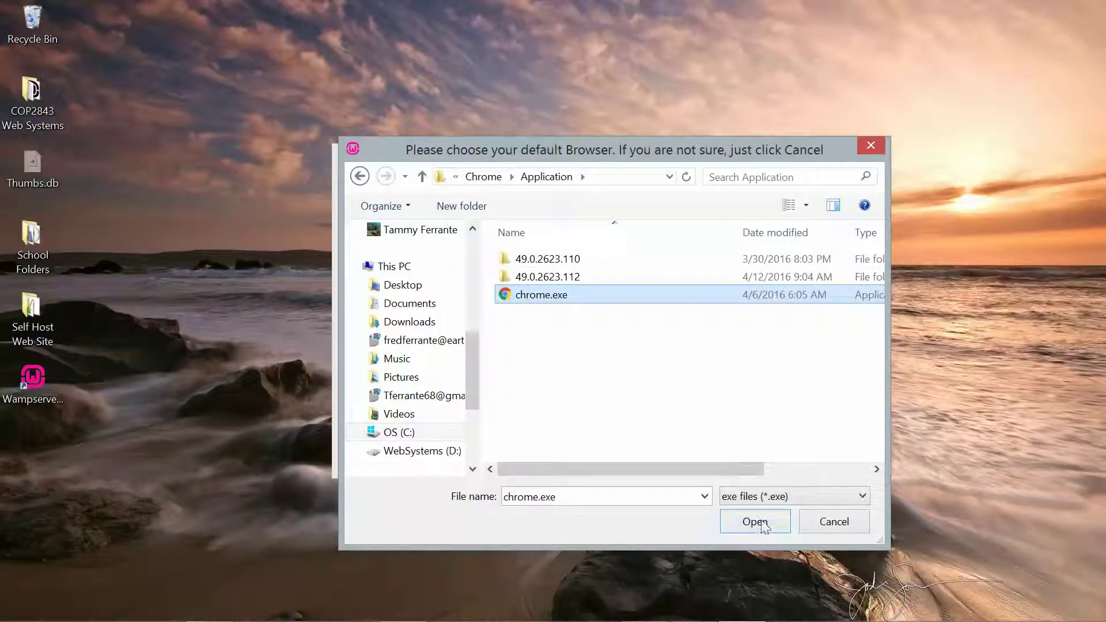
left_click(754, 521)
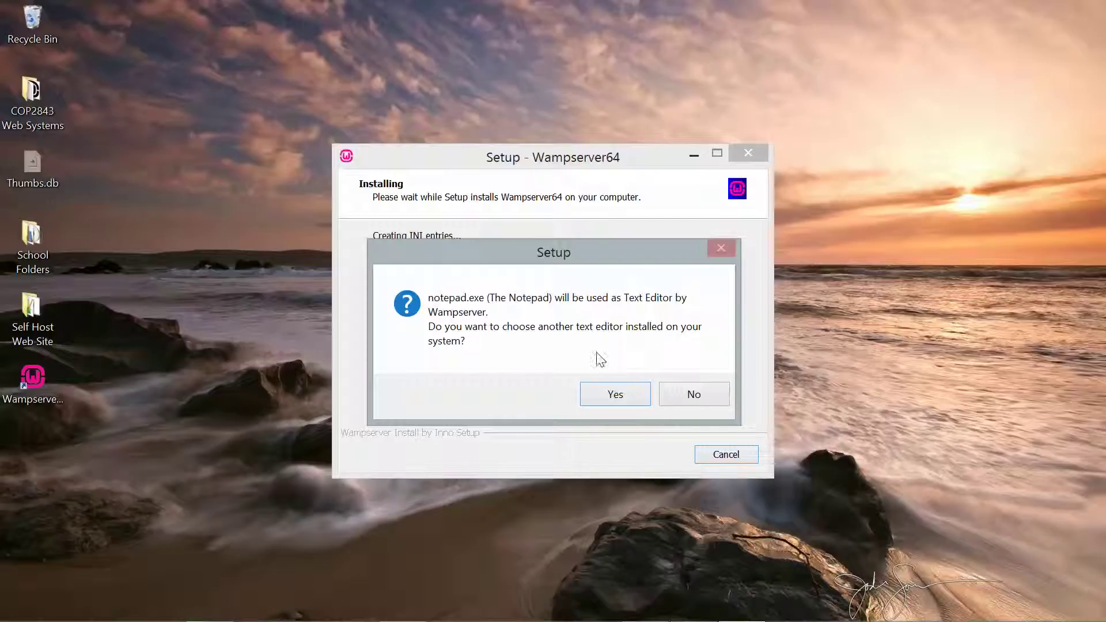
- Choose D:\PortableApps\Notepad++Portable\Notepad++Portable.exe as WampServer's text editor instead of Notepad
left_click(637, 395)
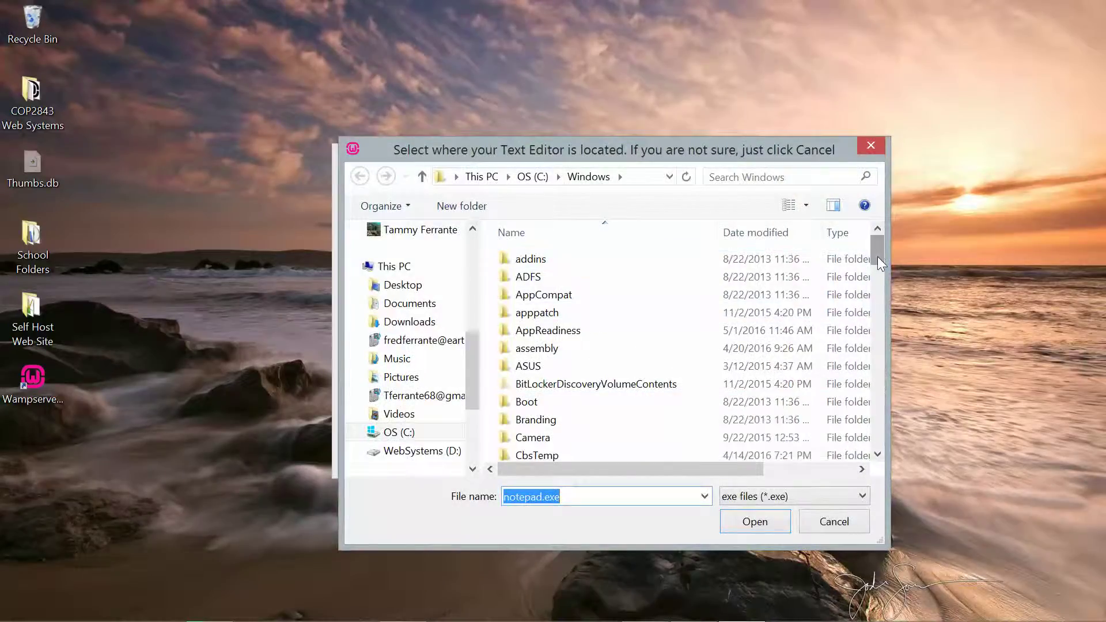
left_click_drag(877, 257, 876, 330)
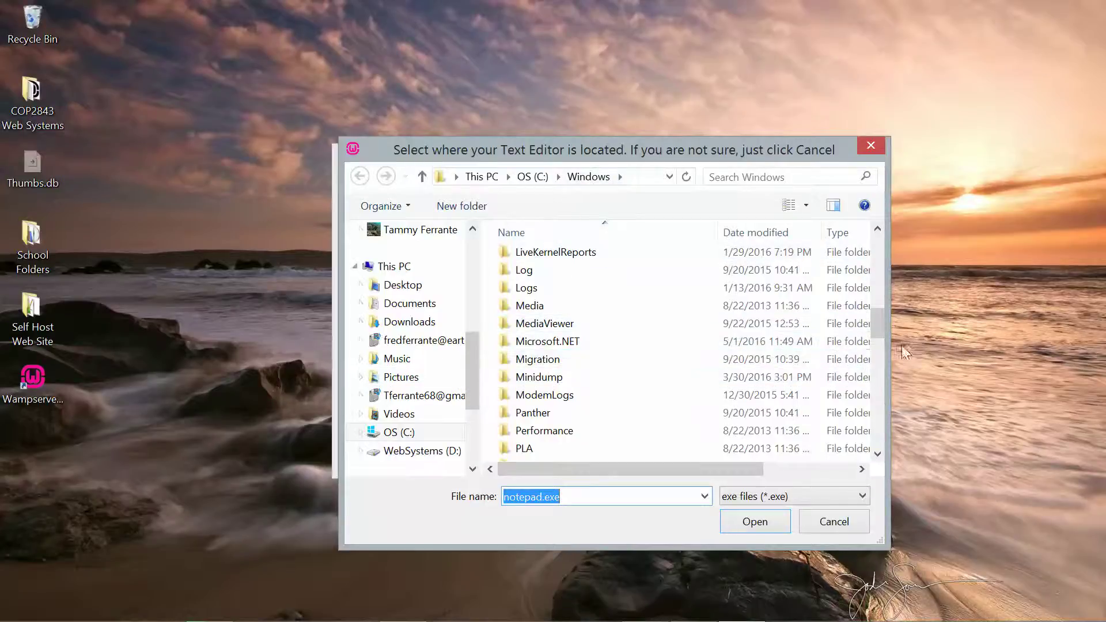
left_click_drag(876, 324, 875, 245)
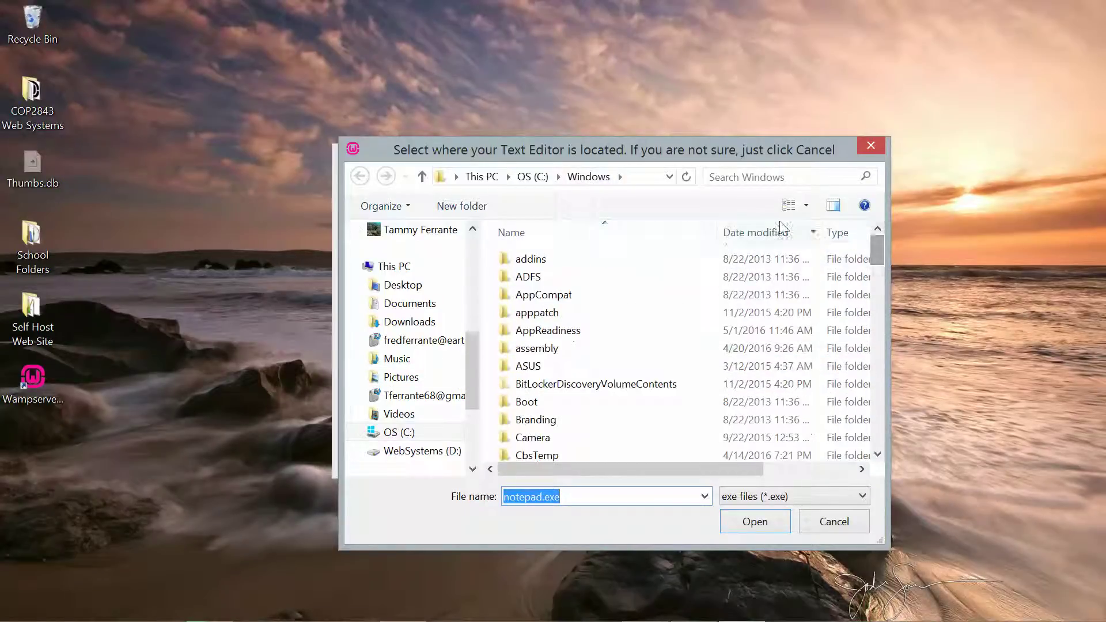
left_click(525, 176)
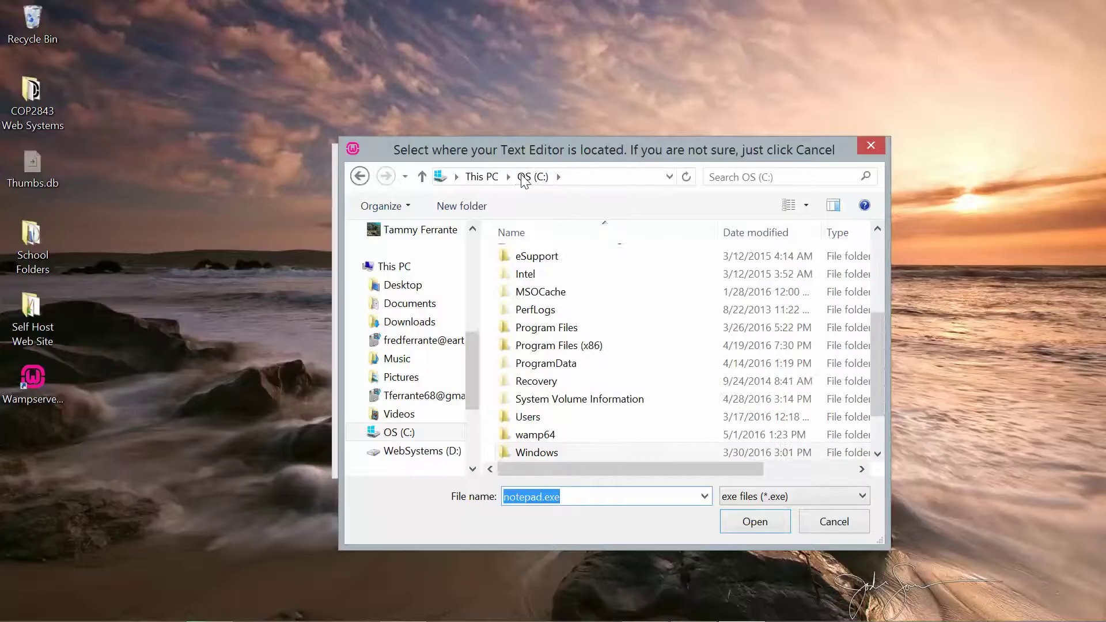
double_click(561, 329)
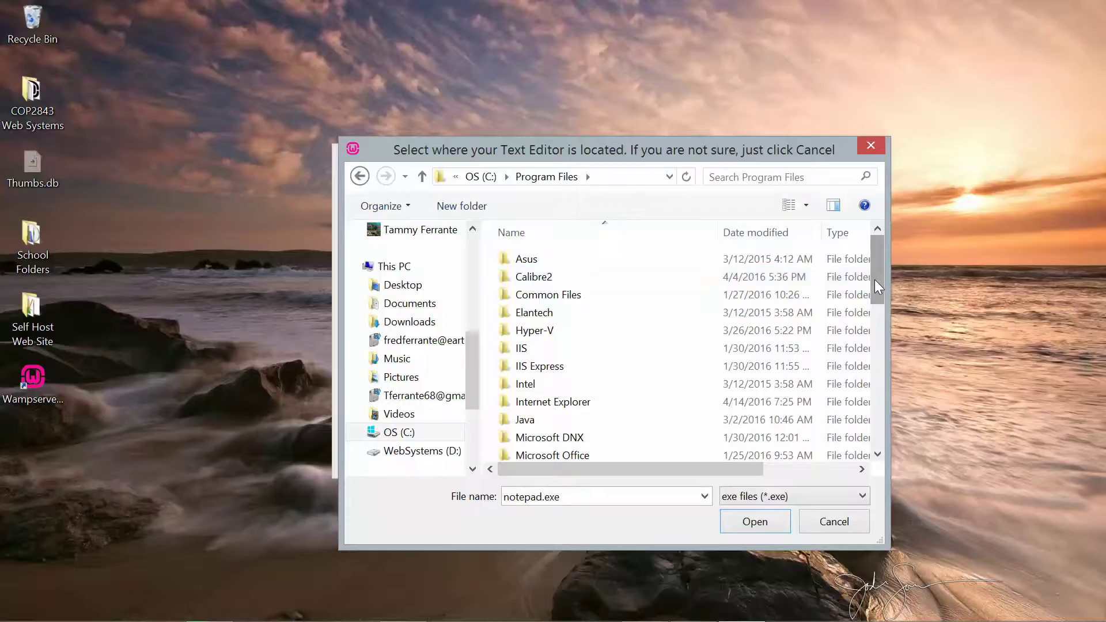
left_click(426, 451)
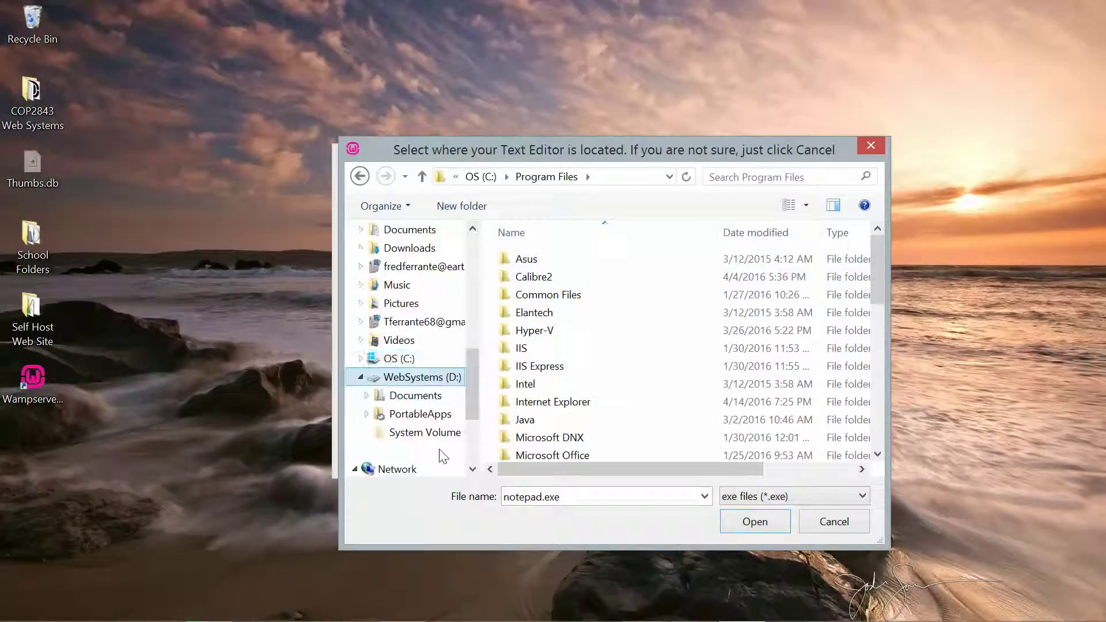
left_click(432, 419)
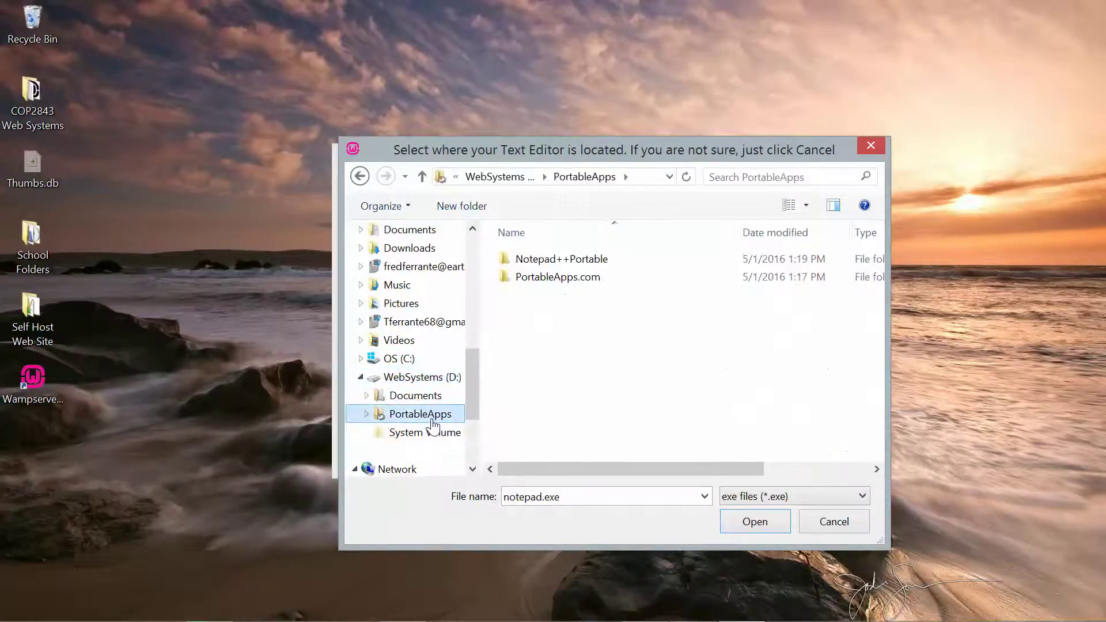
double_click(578, 259)
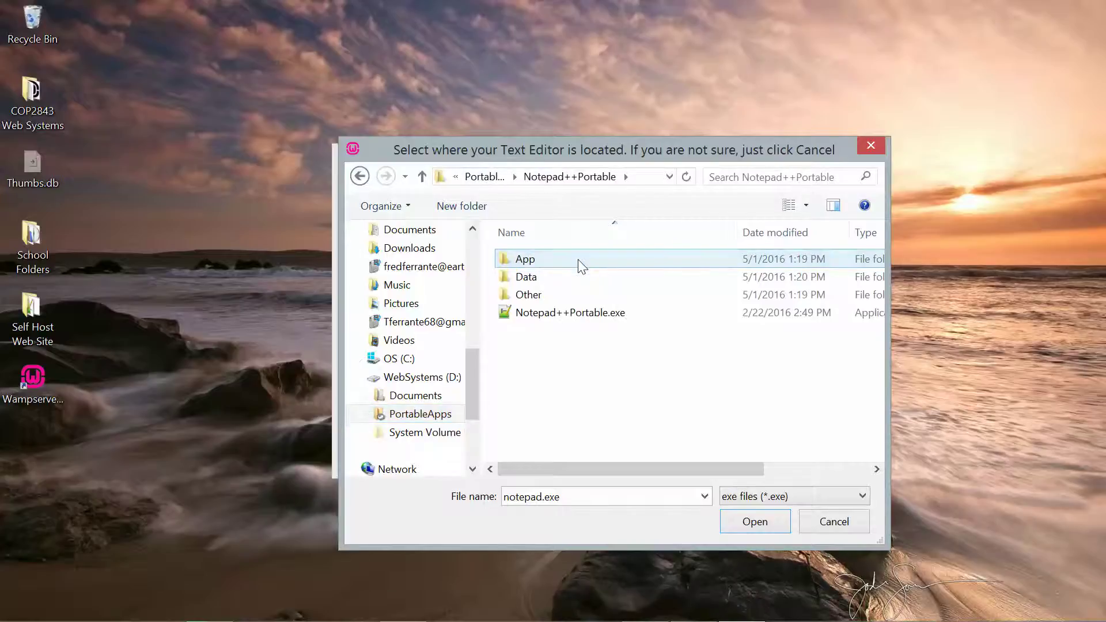
left_click(578, 317)
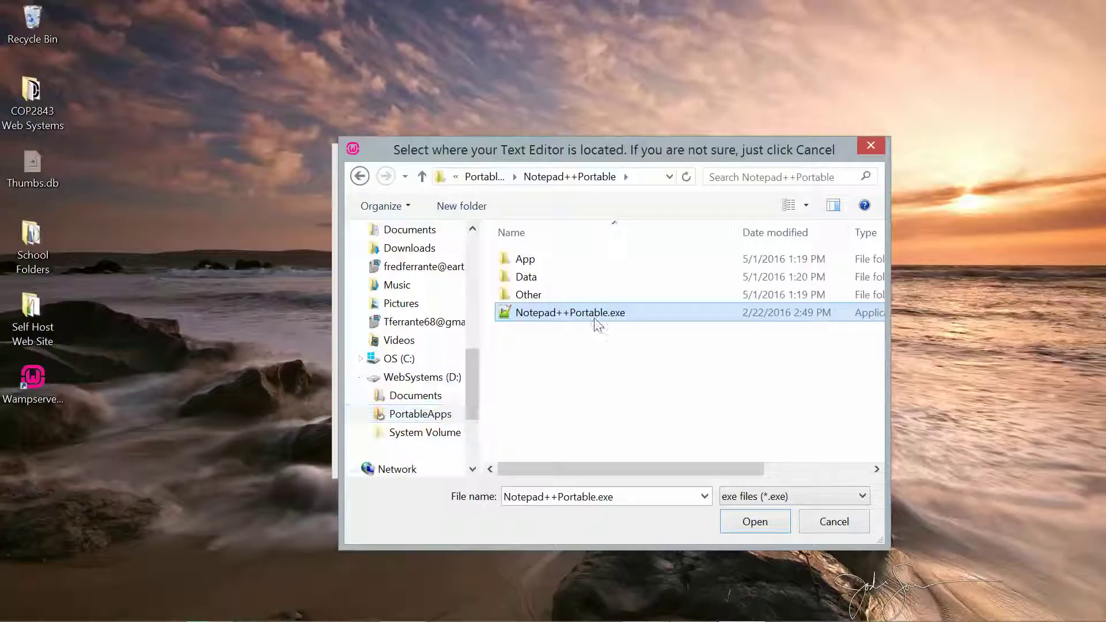
mouse_move(598, 324)
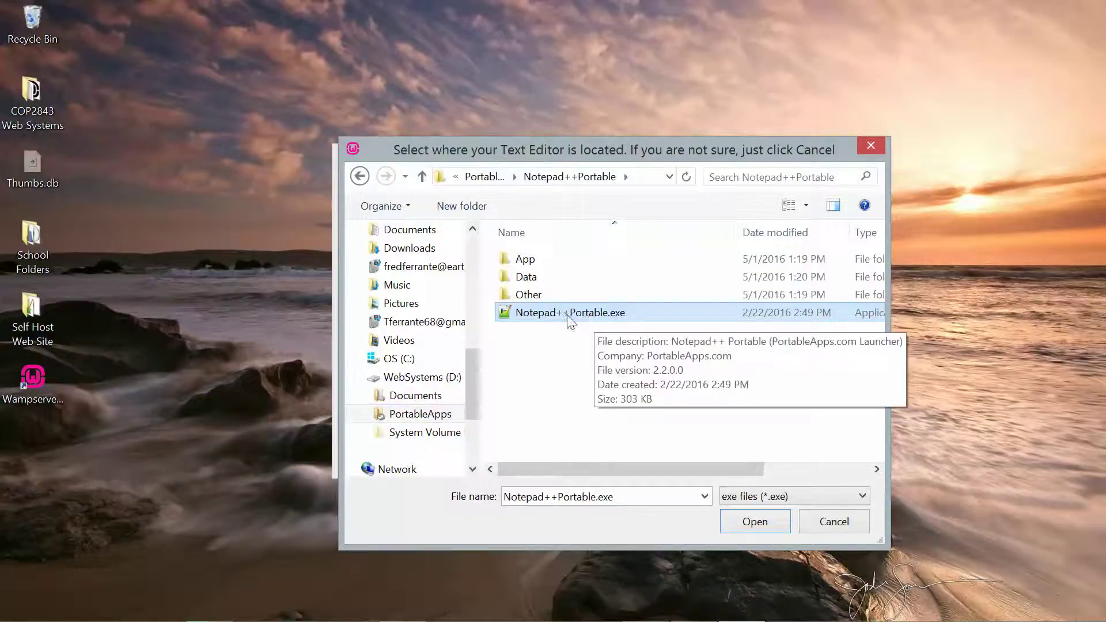
left_click(749, 523)
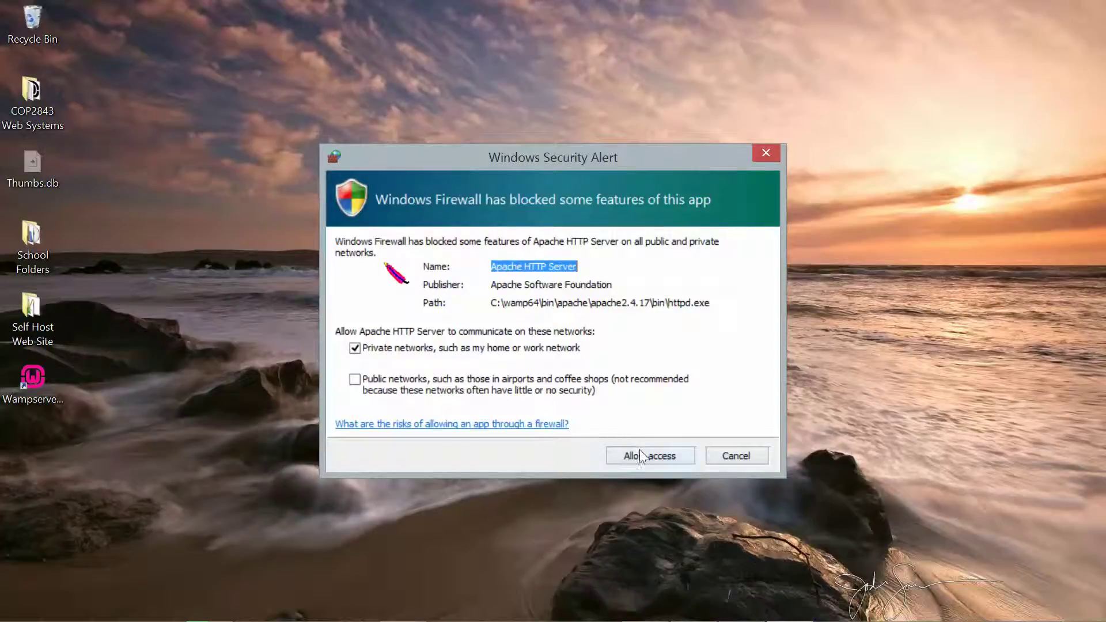
- Allow Apache HTTP Server through the firewall and finish the WampServer64 installation
left_click(639, 451)
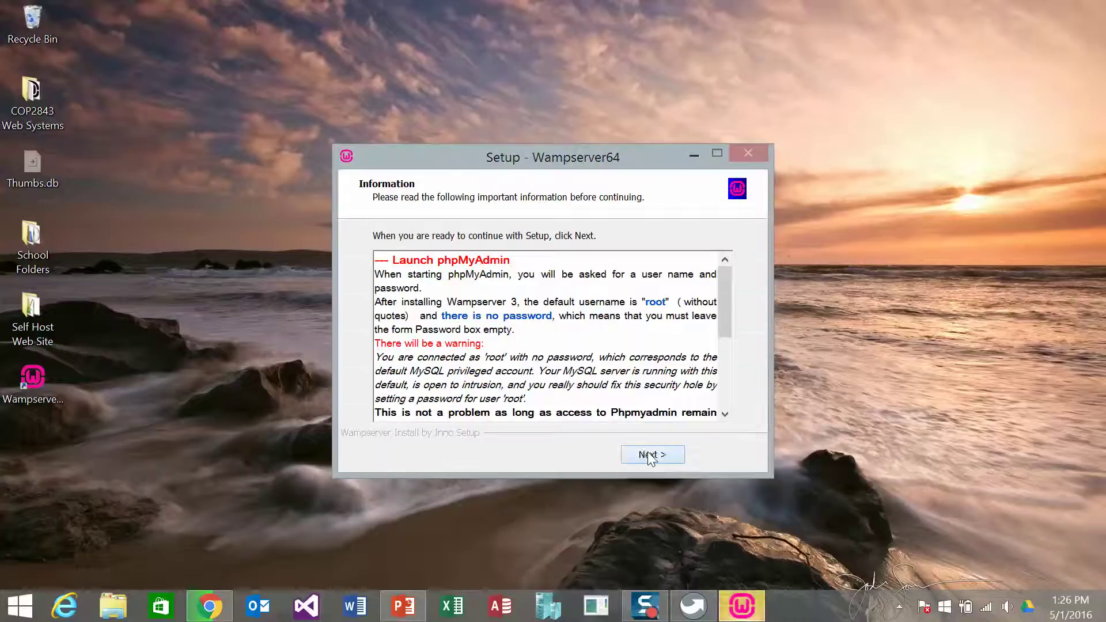
left_click(648, 455)
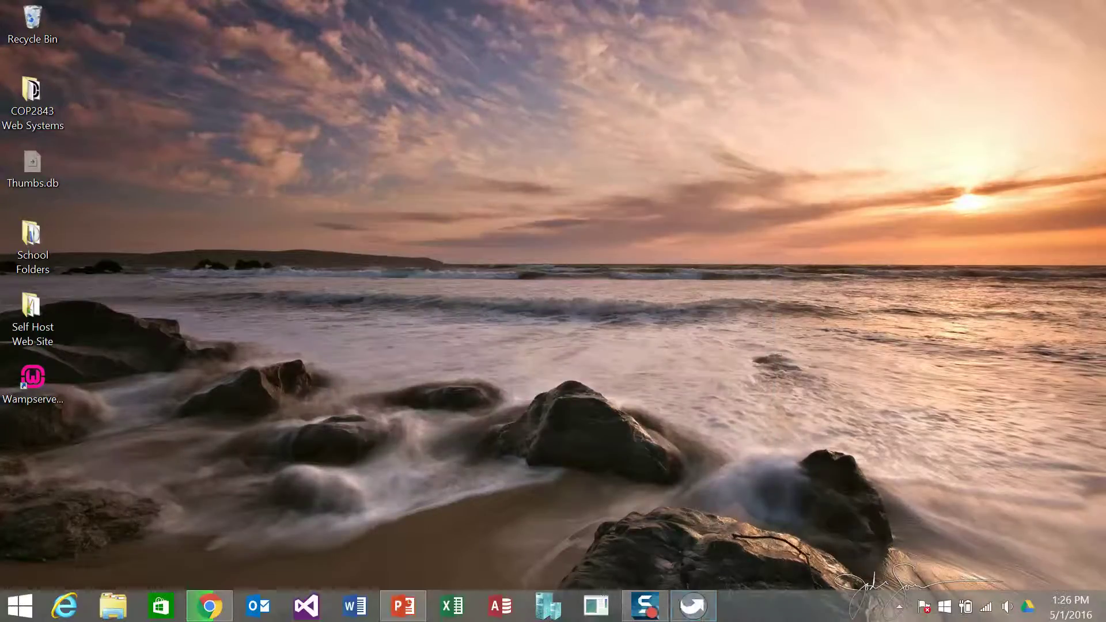
- Close Chrome, cancelling its pending SourceForge download, and open File Explorer at This PC
mouse_move(675, 618)
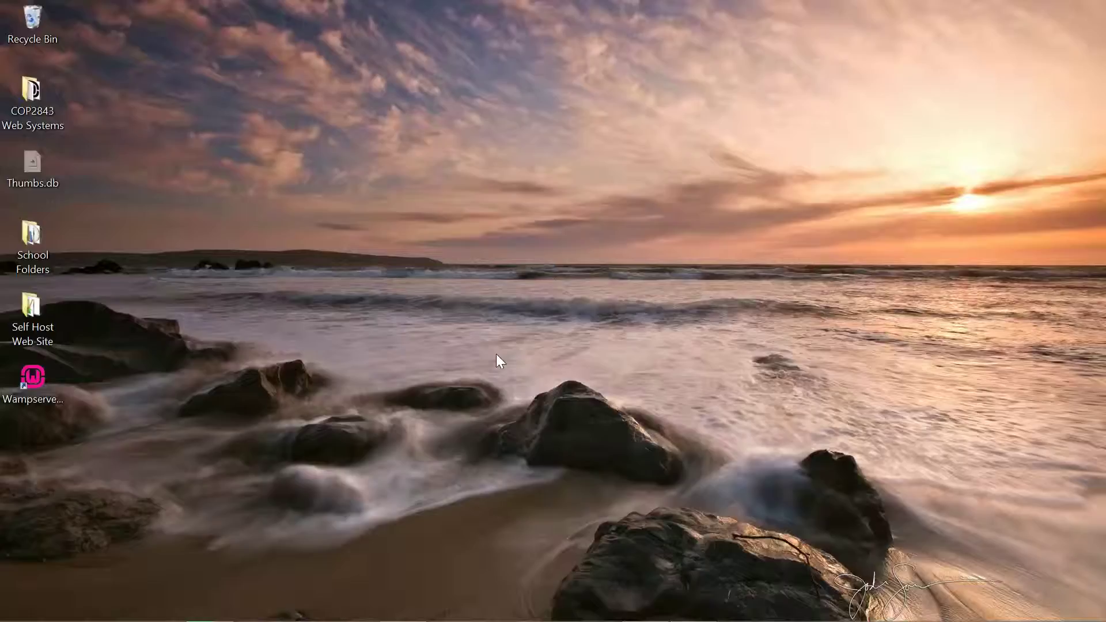
mouse_move(135, 619)
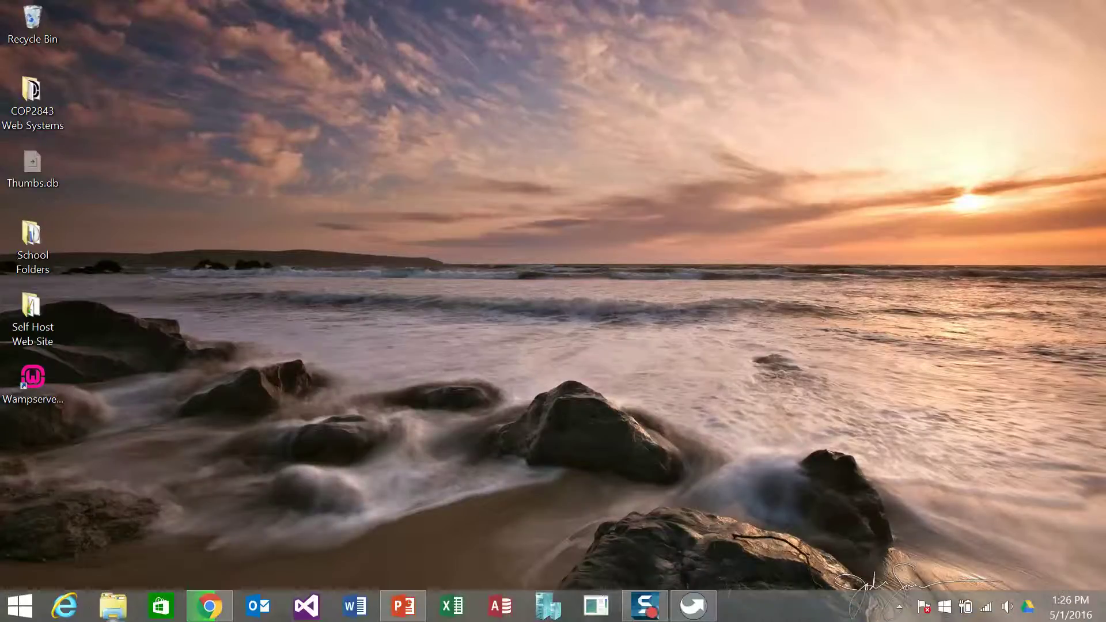
left_click(209, 606)
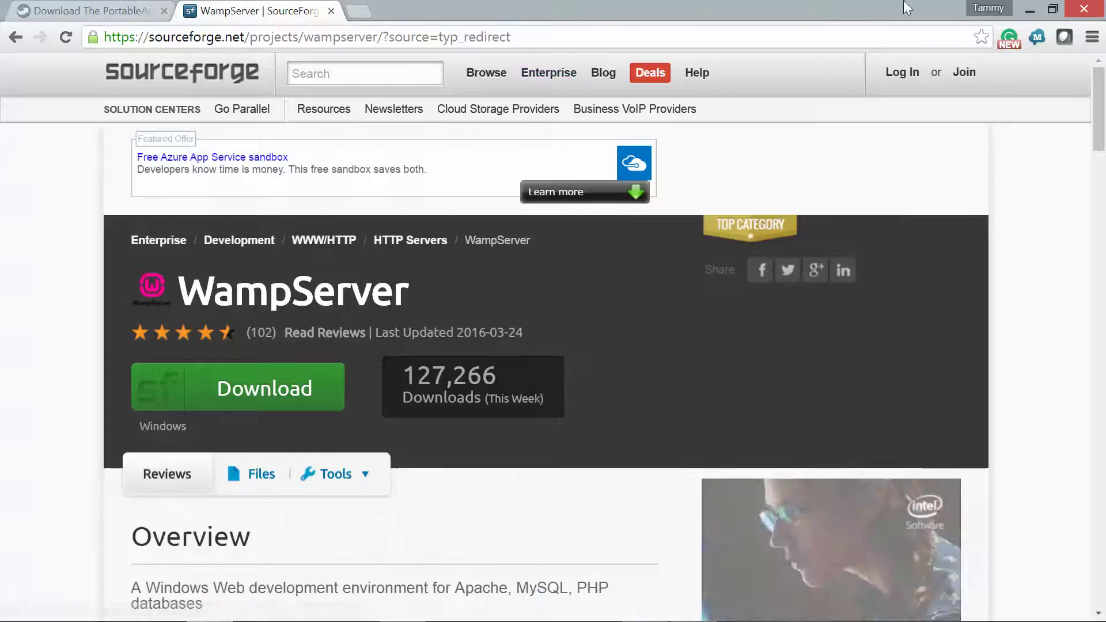
left_click(1091, 15)
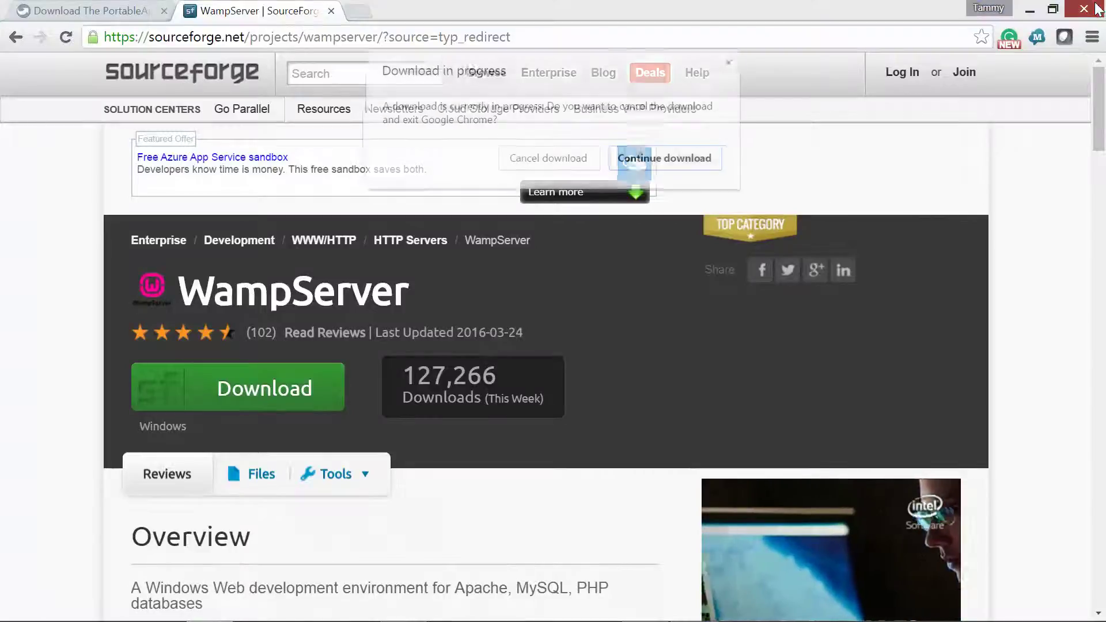
left_click(573, 164)
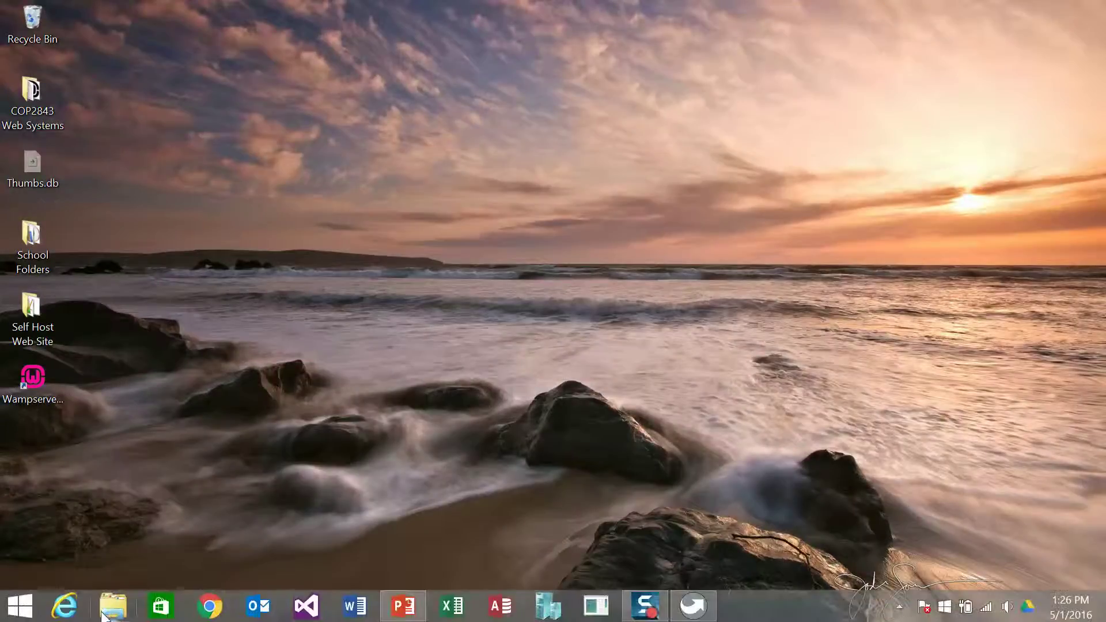
left_click(113, 610)
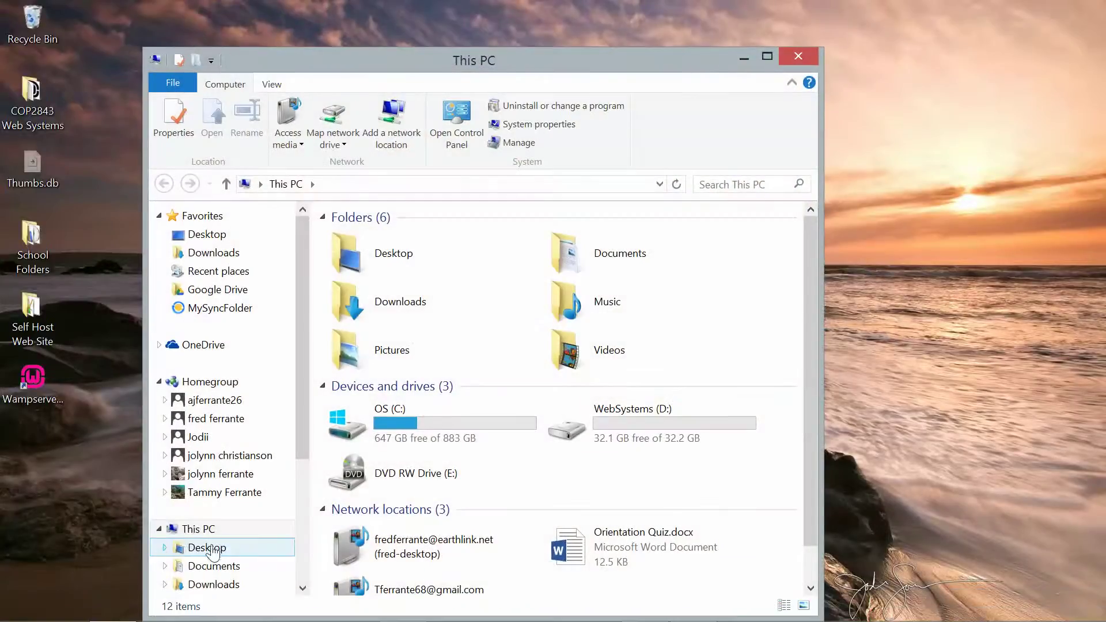
- Browse from the OS (C:) drive into the wamp64\www folder
left_click(444, 438)
double_click(442, 435)
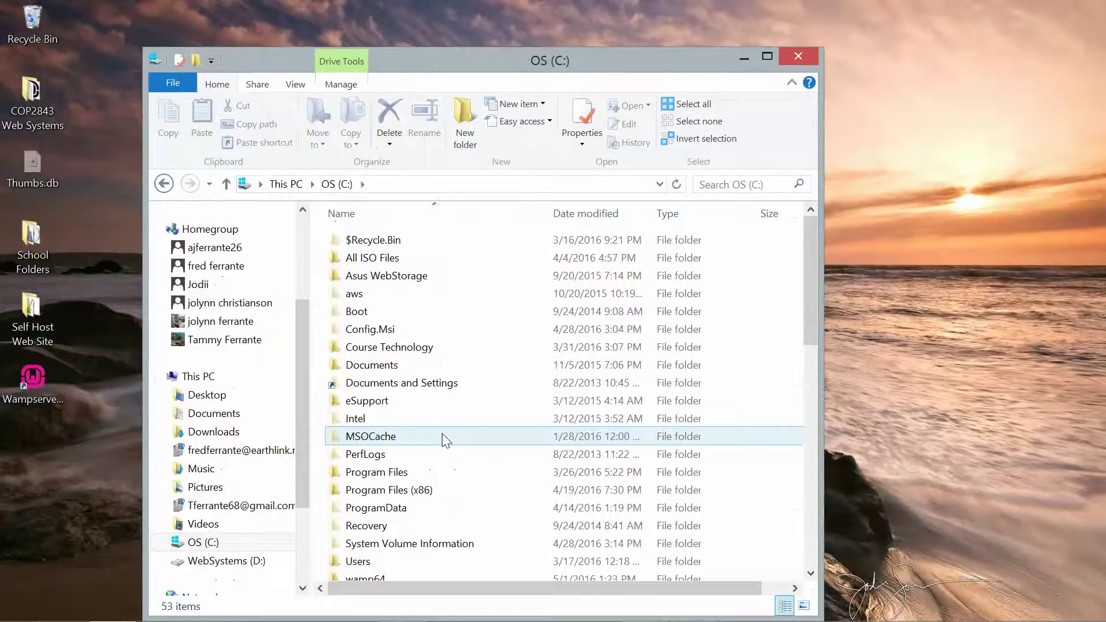
left_click(369, 573)
double_click(368, 573)
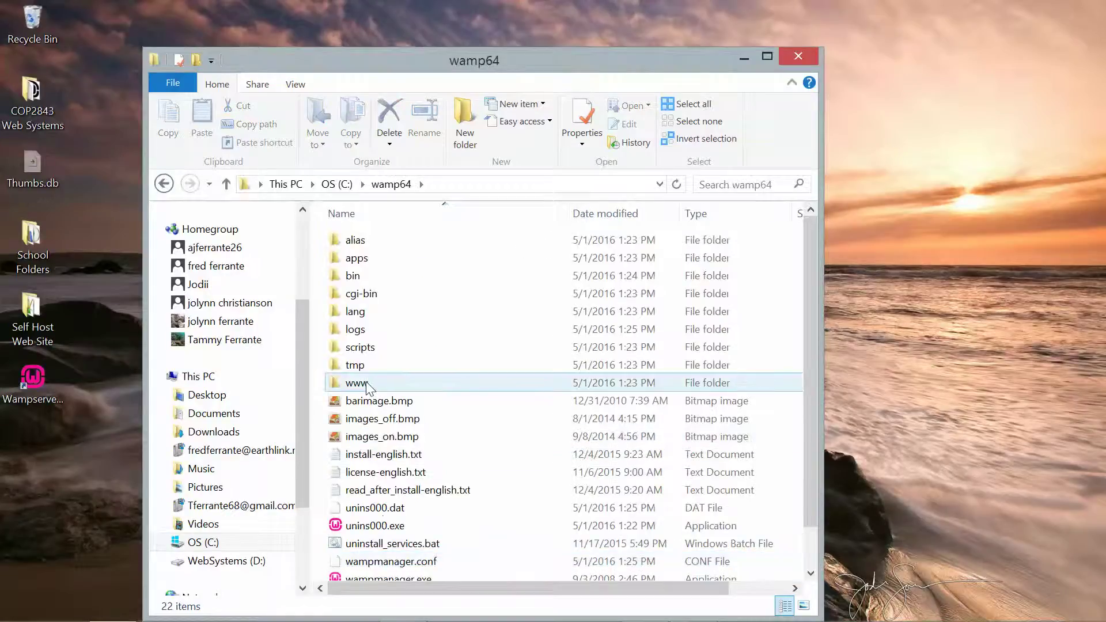
double_click(357, 383)
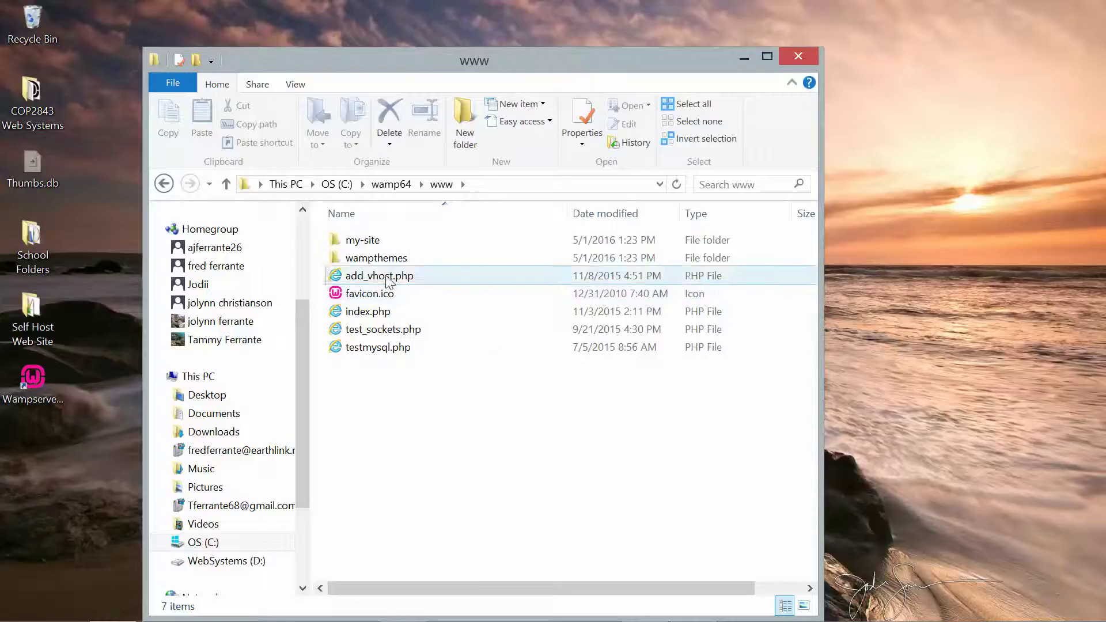
- Try opening index.php in Google Chrome, dismiss the 'Class not registered' error, and close Explorer
right_click(385, 318)
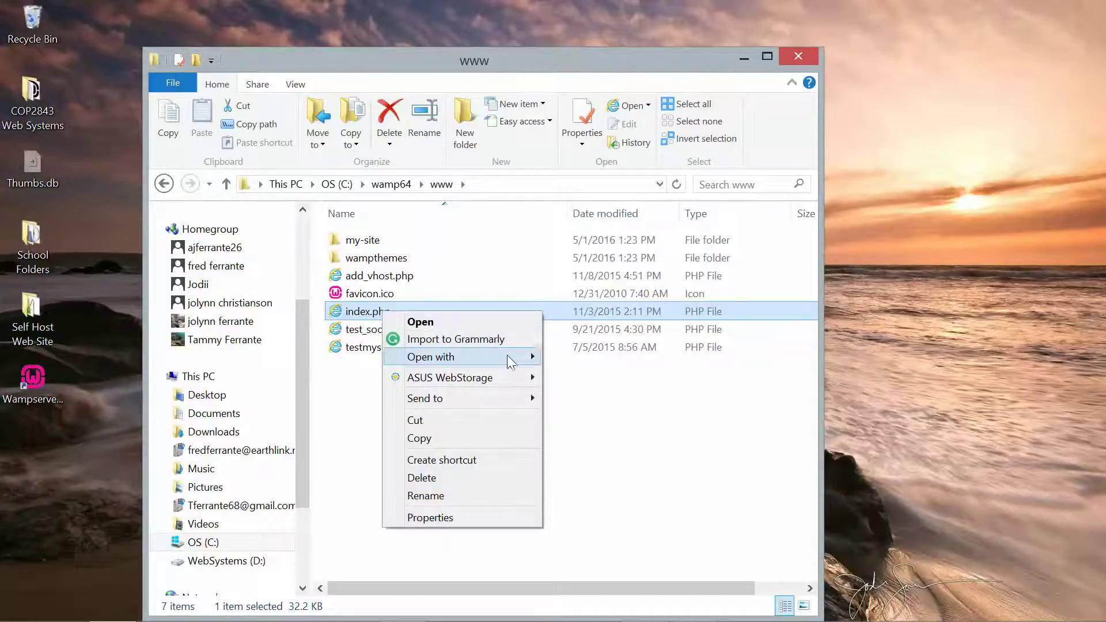
mouse_move(507, 355)
left_click(586, 358)
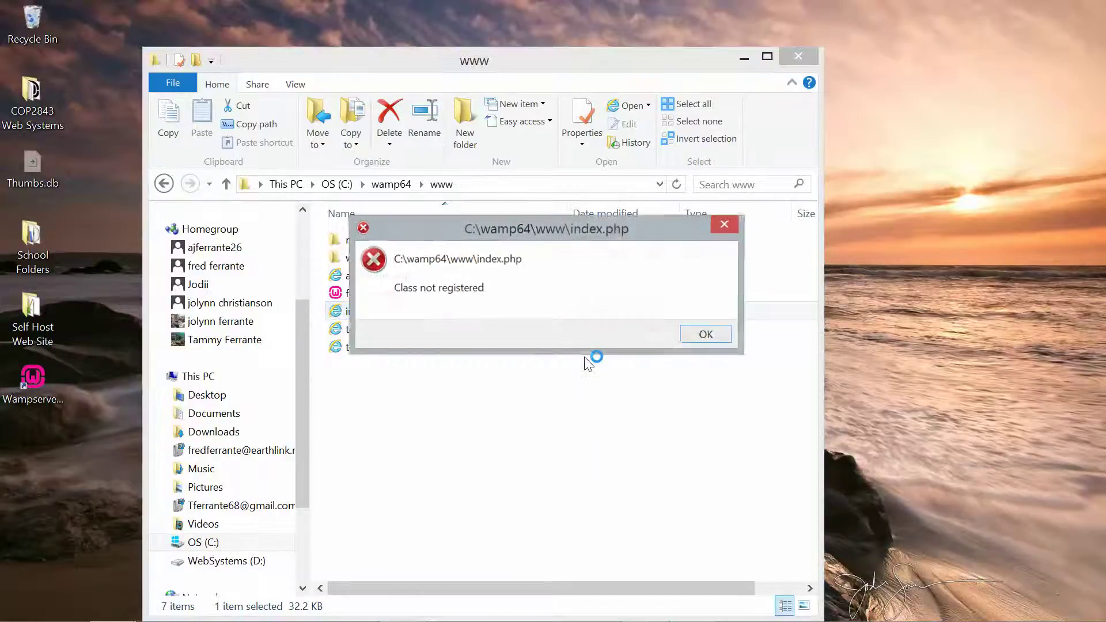
left_click(704, 334)
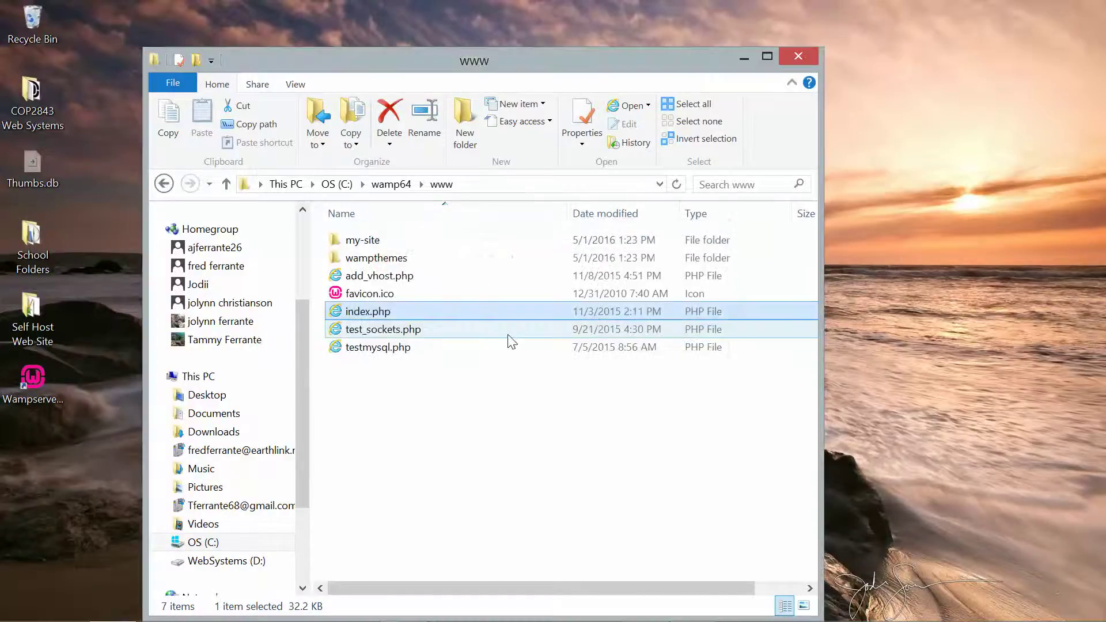
double_click(375, 313)
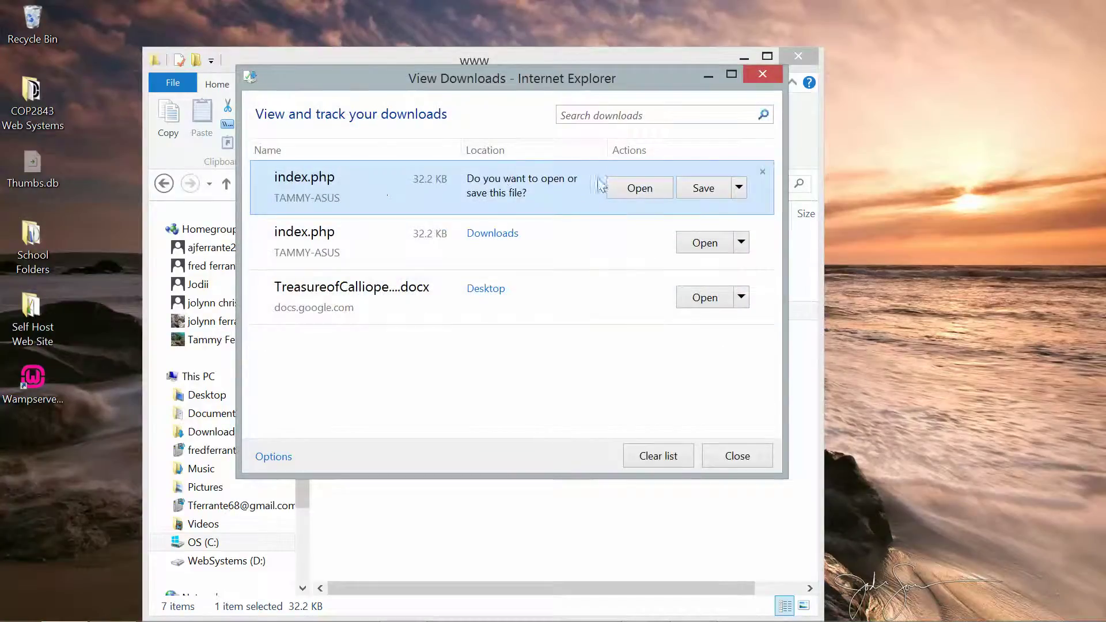
left_click(621, 187)
left_click(763, 75)
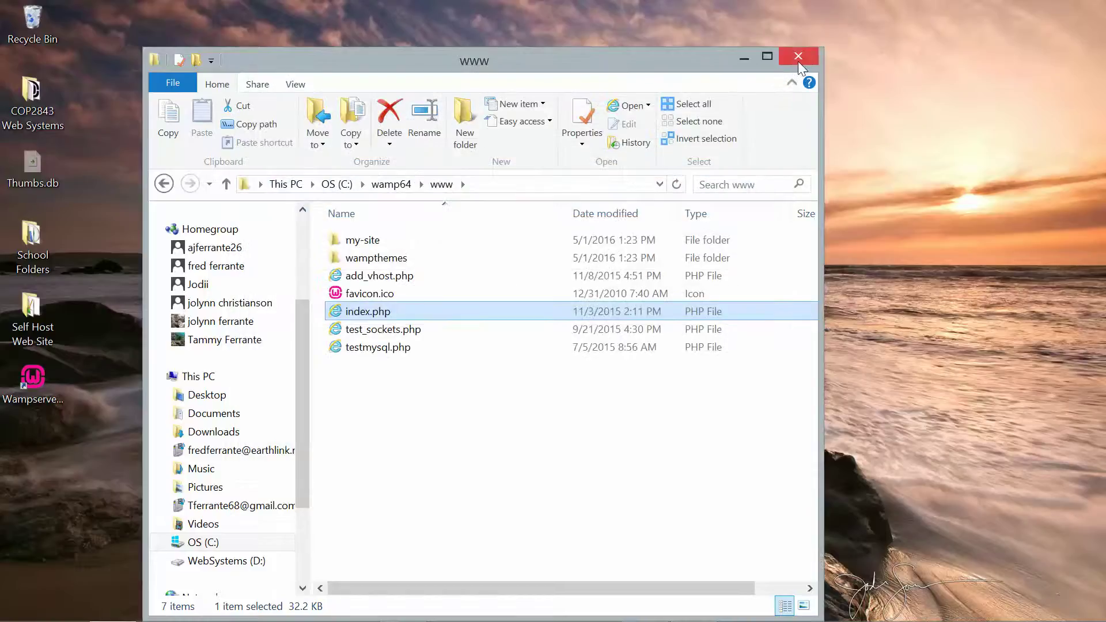
left_click(799, 57)
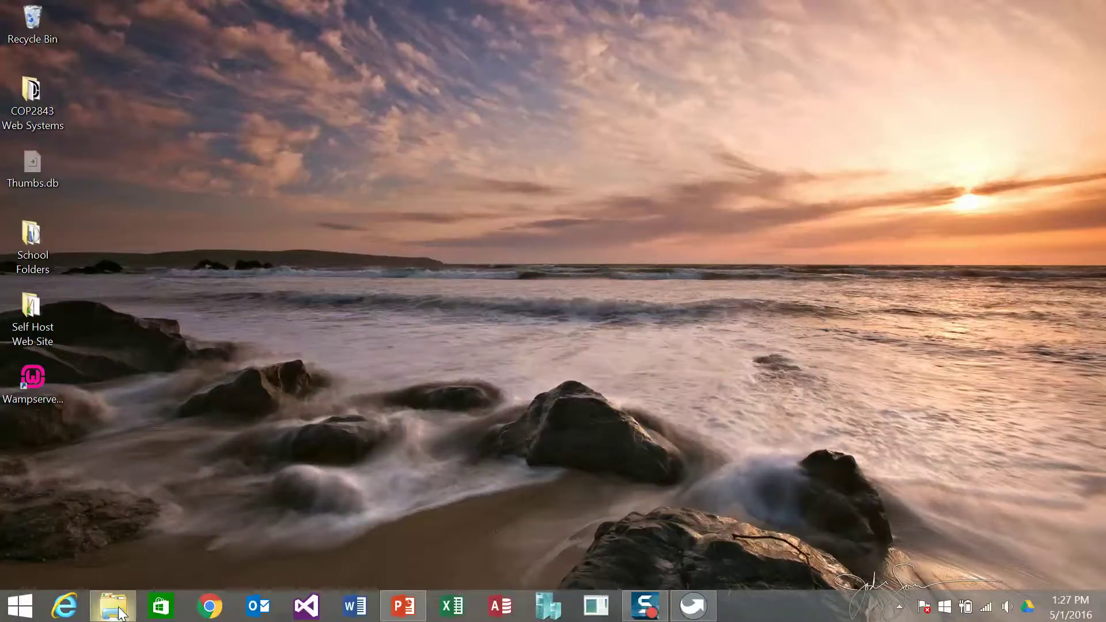
- Reopen File Explorer and go to C:\wamp64\www, showing index.php and testmysql.php
left_click(119, 613)
double_click(391, 426)
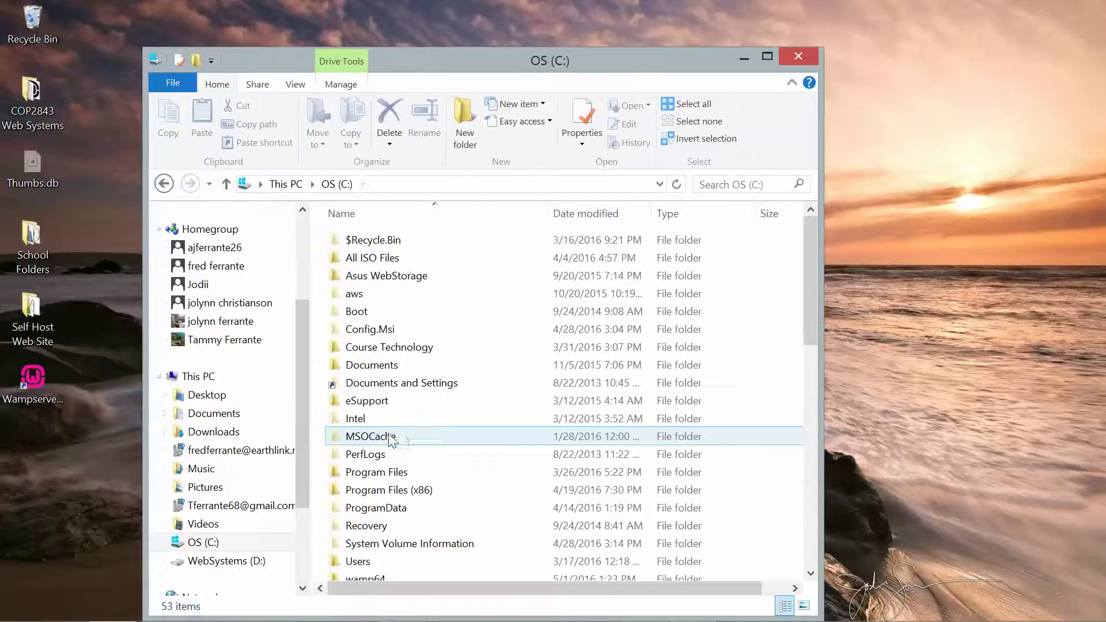
left_click(377, 577)
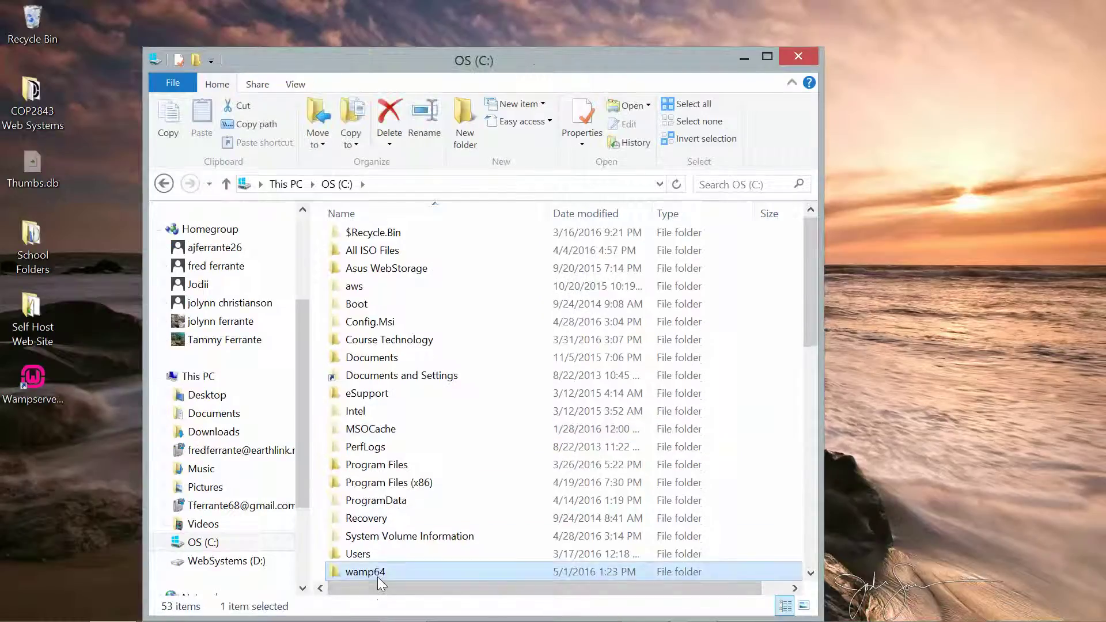
double_click(374, 572)
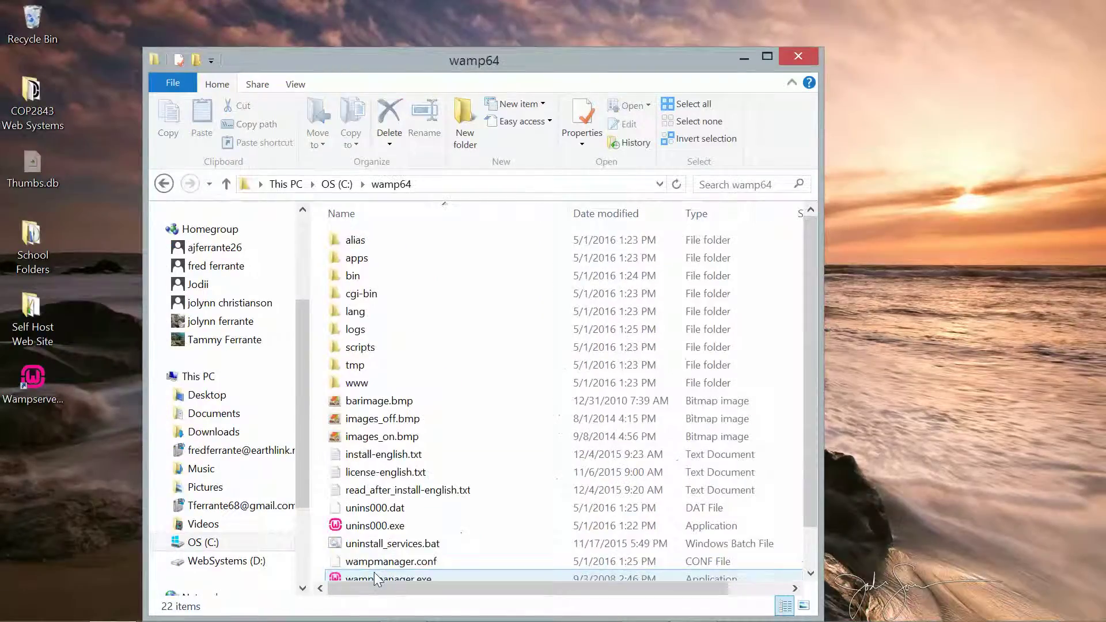
mouse_move(428, 419)
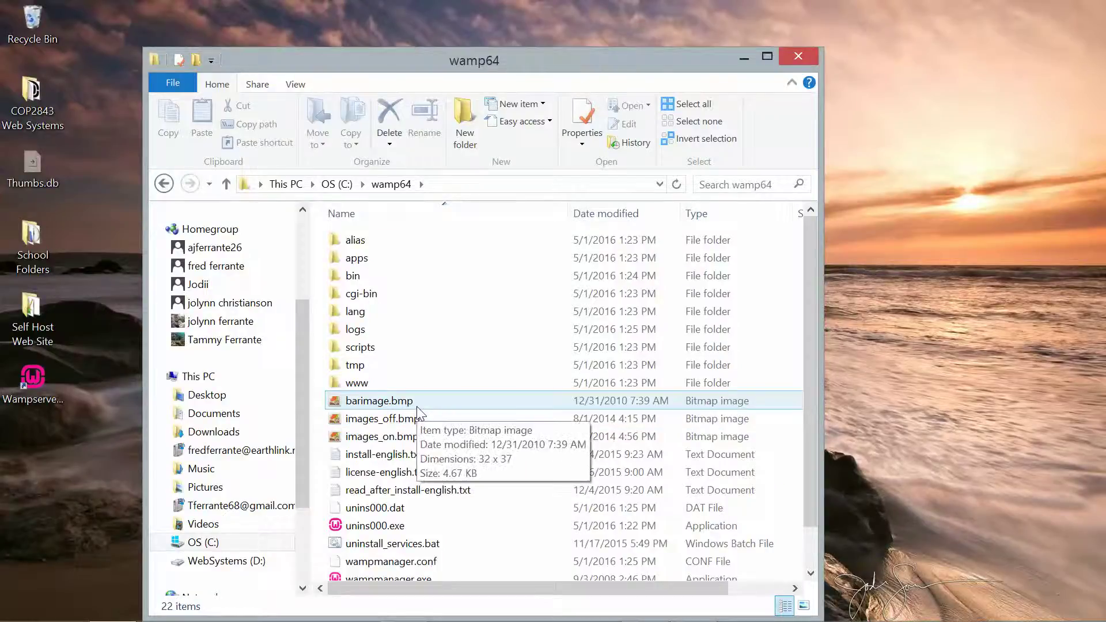
double_click(357, 382)
mouse_move(433, 348)
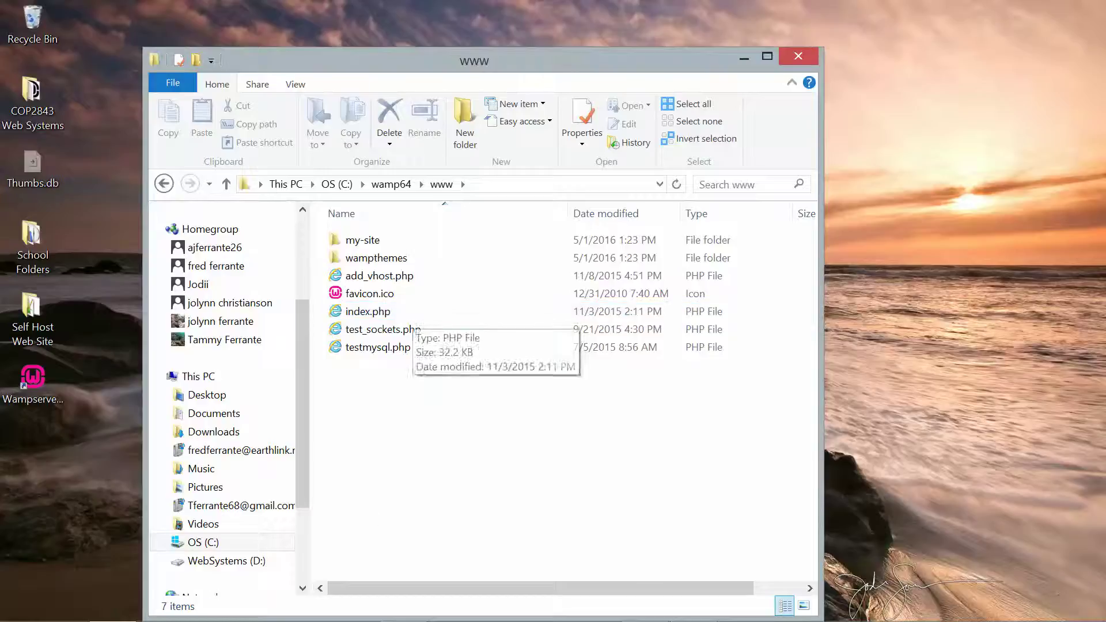
mouse_move(398, 619)
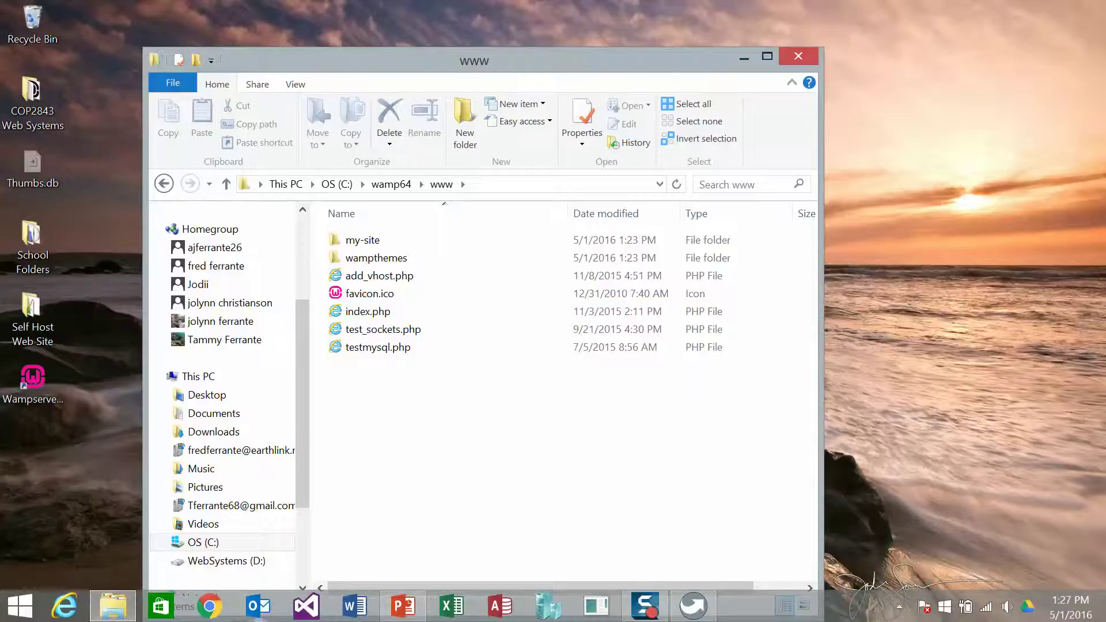
left_click(209, 606)
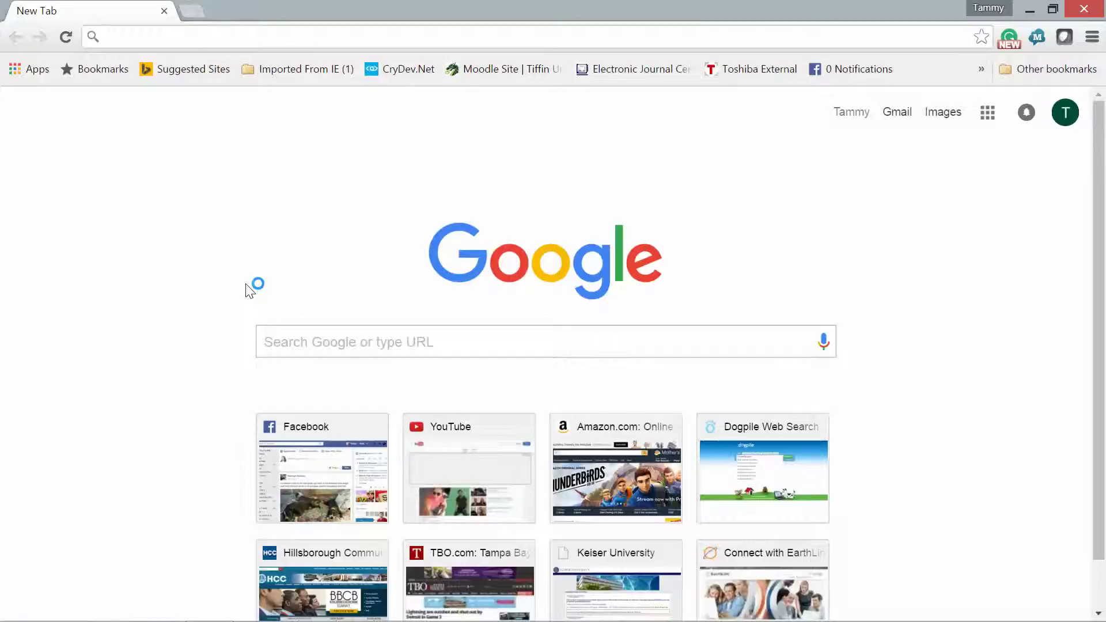
type("http:/")
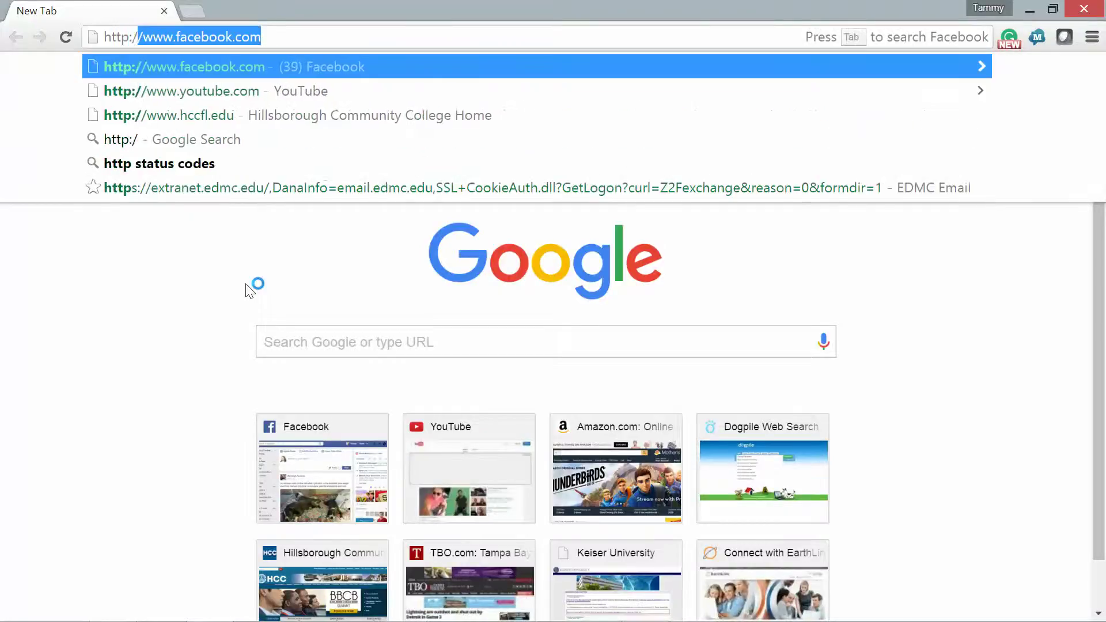
type("/localhost")
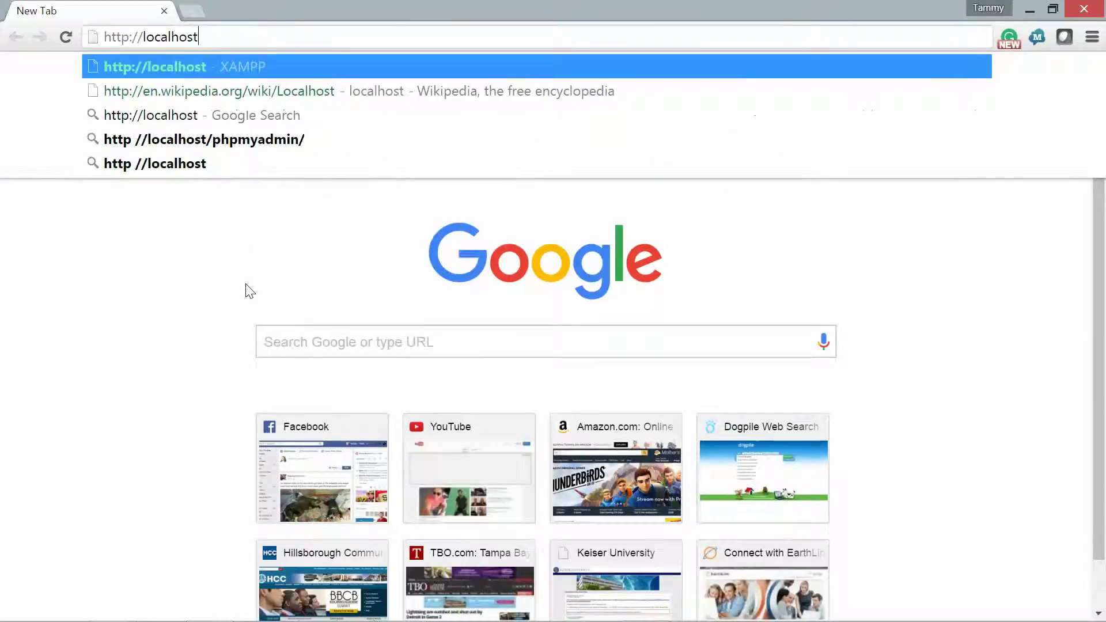
type("/index.")
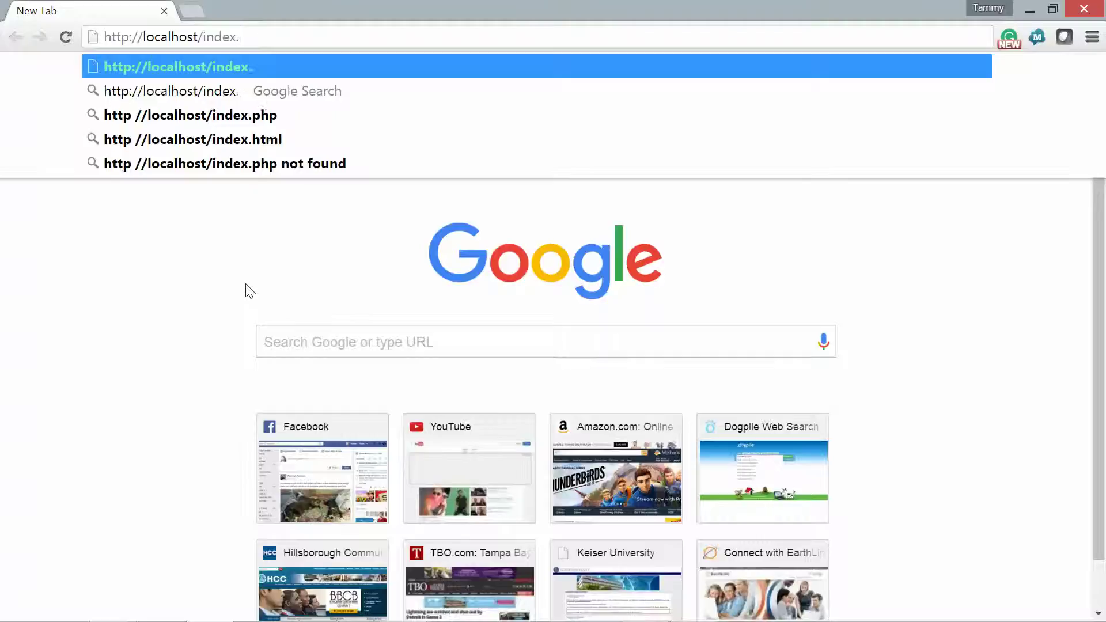
type("pho")
key("BackSpace")
type("p")
key("Return")
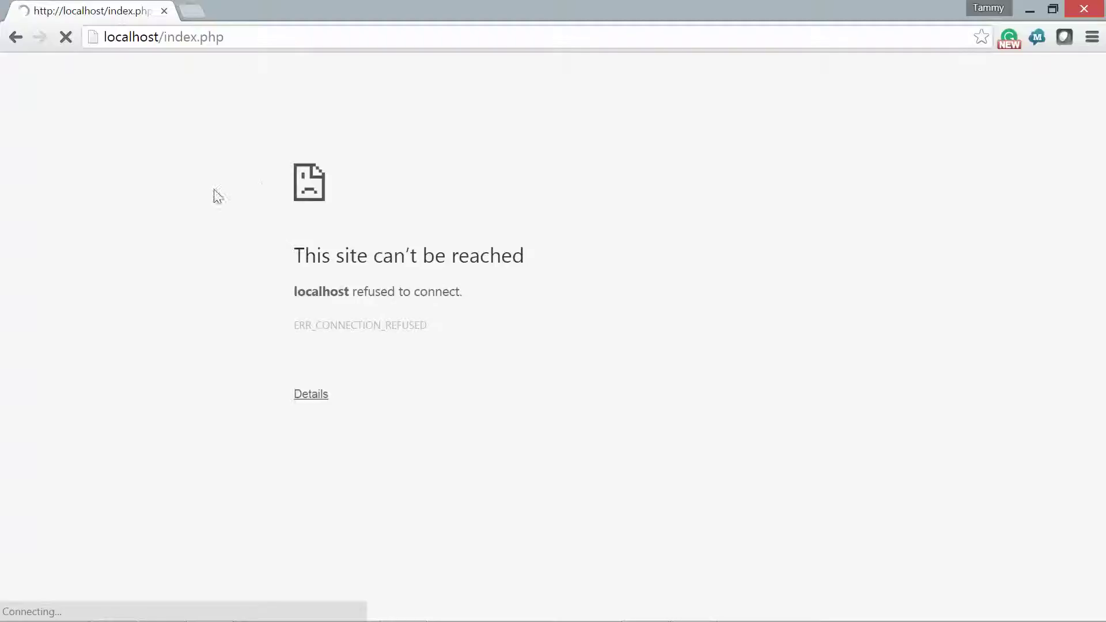
mouse_move(194, 617)
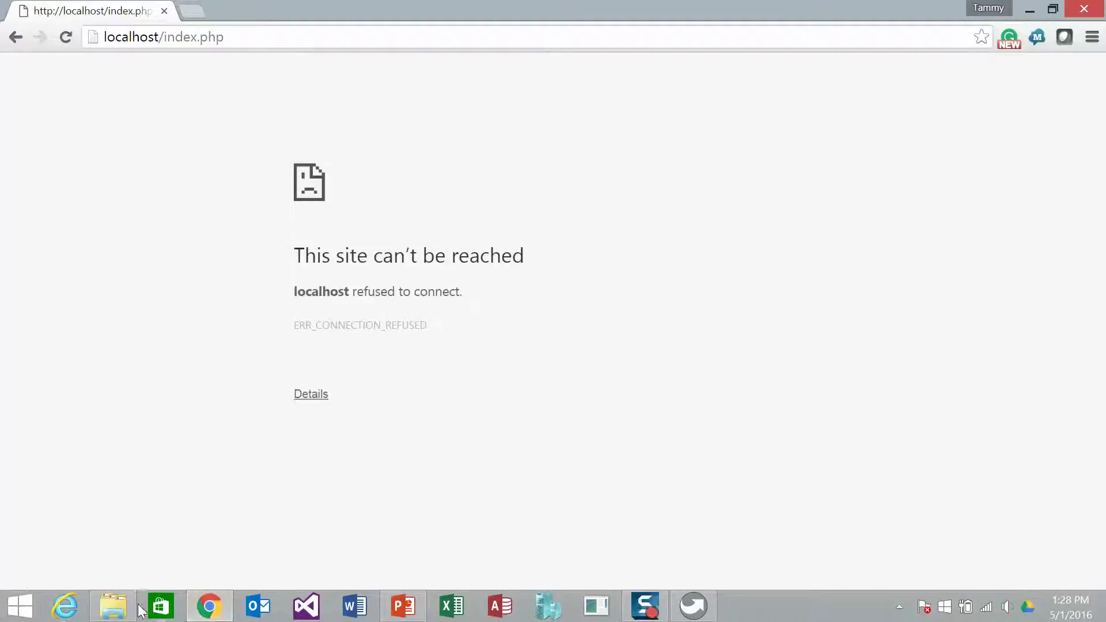
left_click(65, 605)
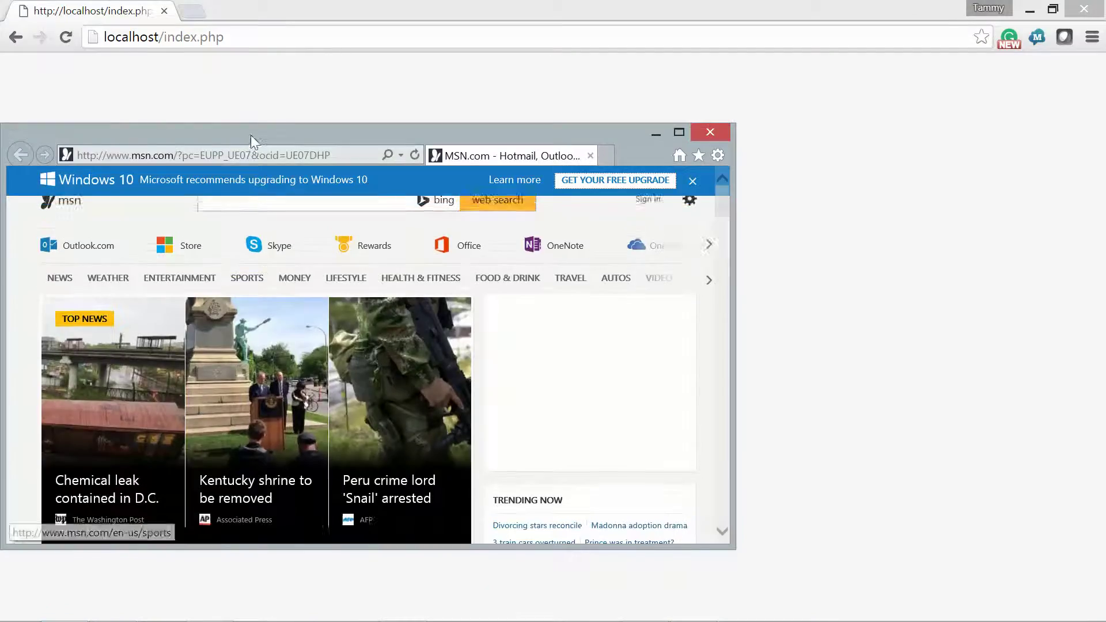
left_click(255, 154)
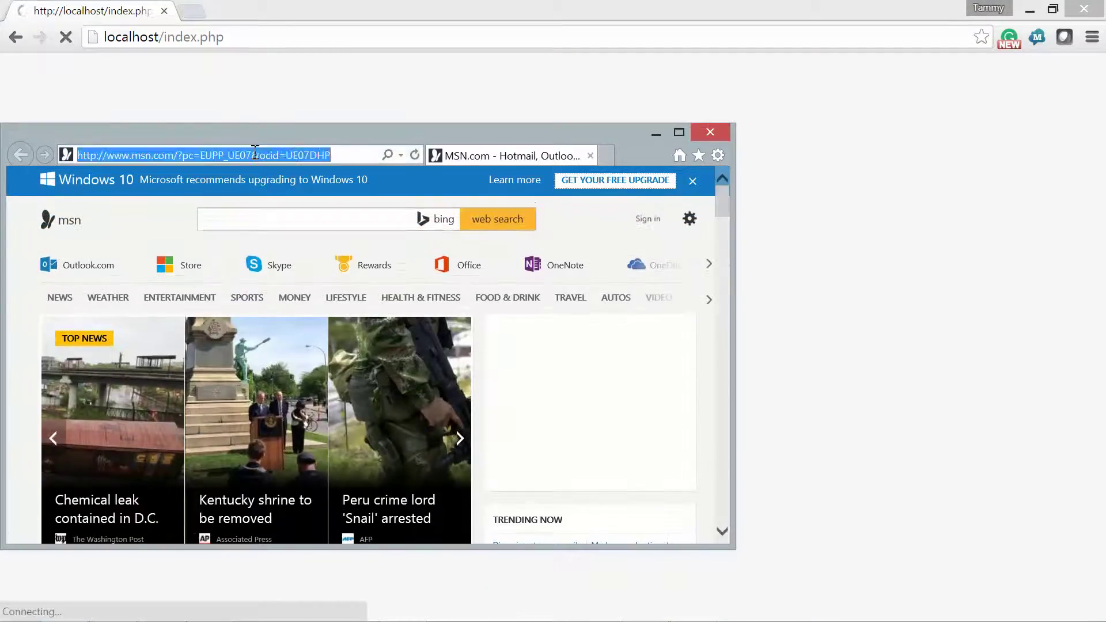
type("localhost")
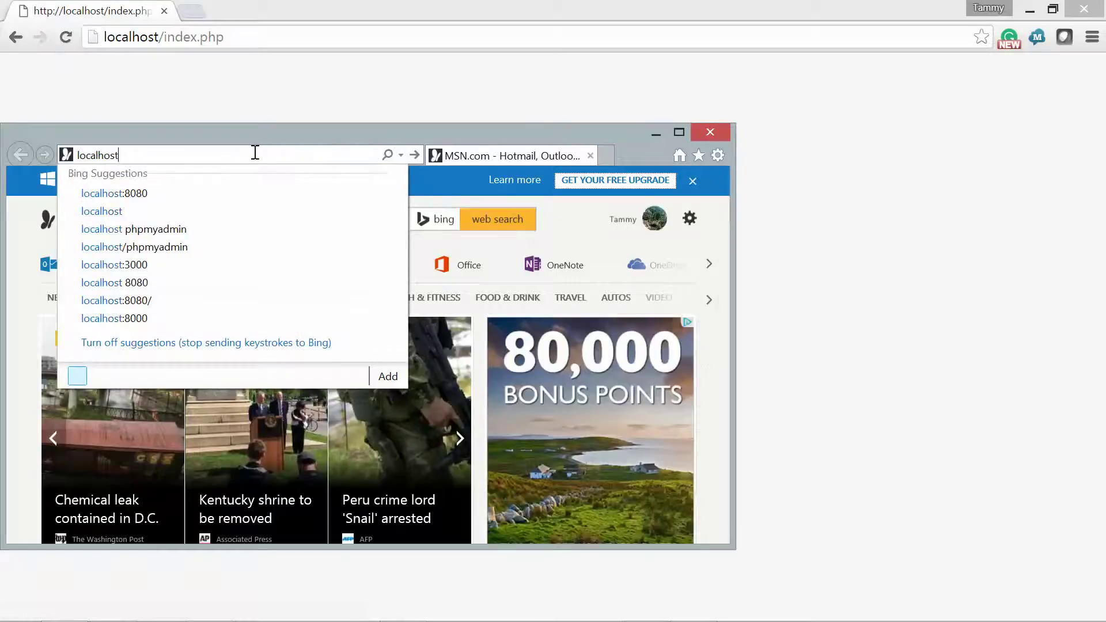
type("/in")
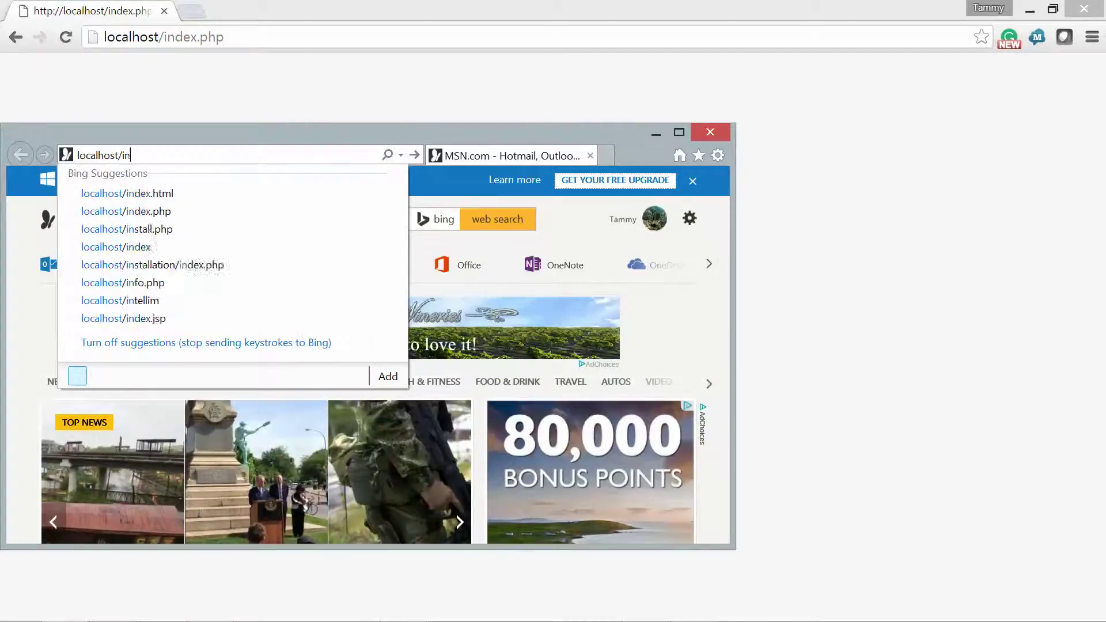
type("dex.php")
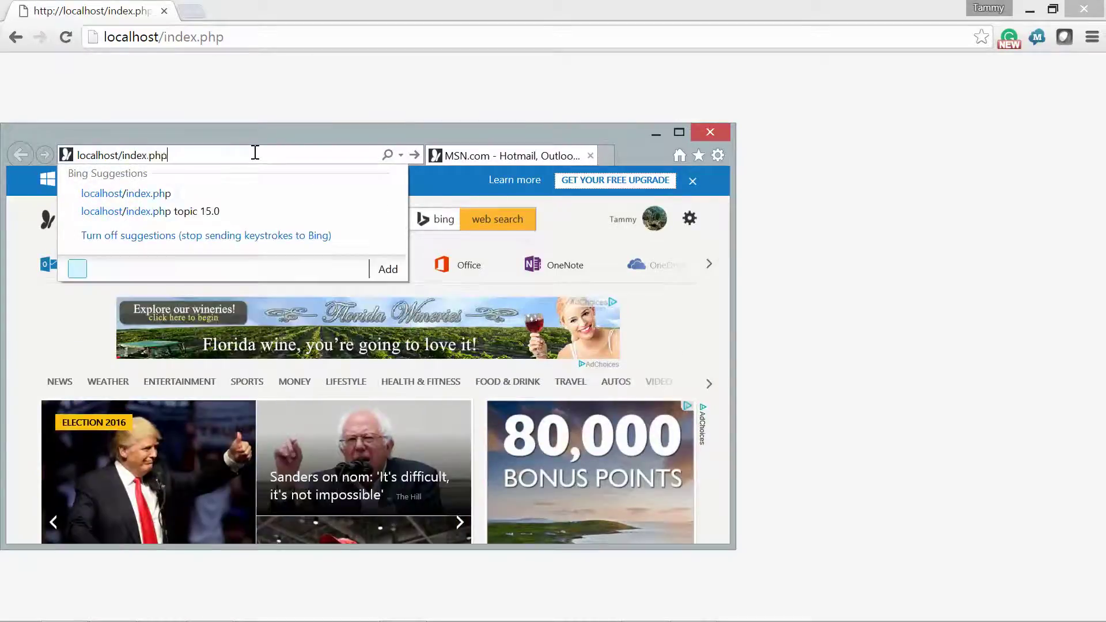
key("Return")
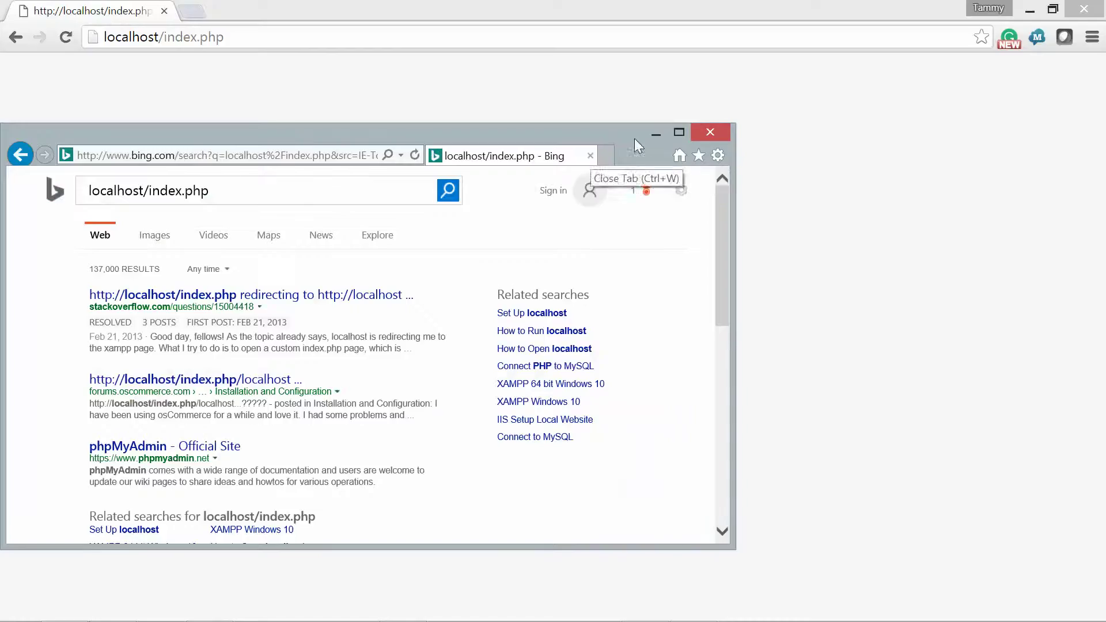
left_click(712, 132)
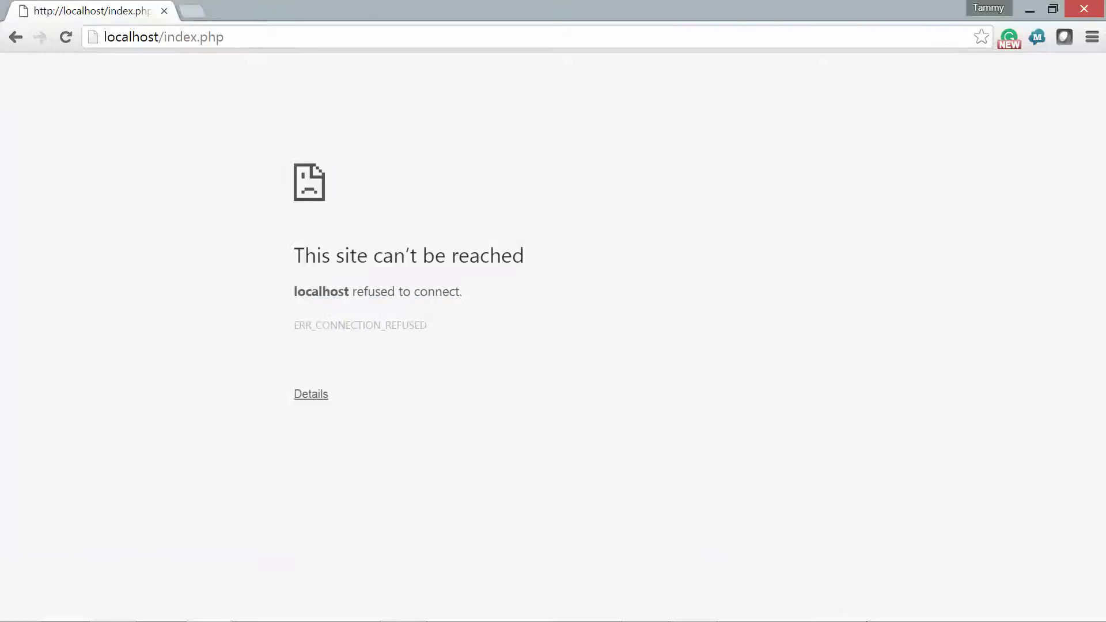
left_click(899, 606)
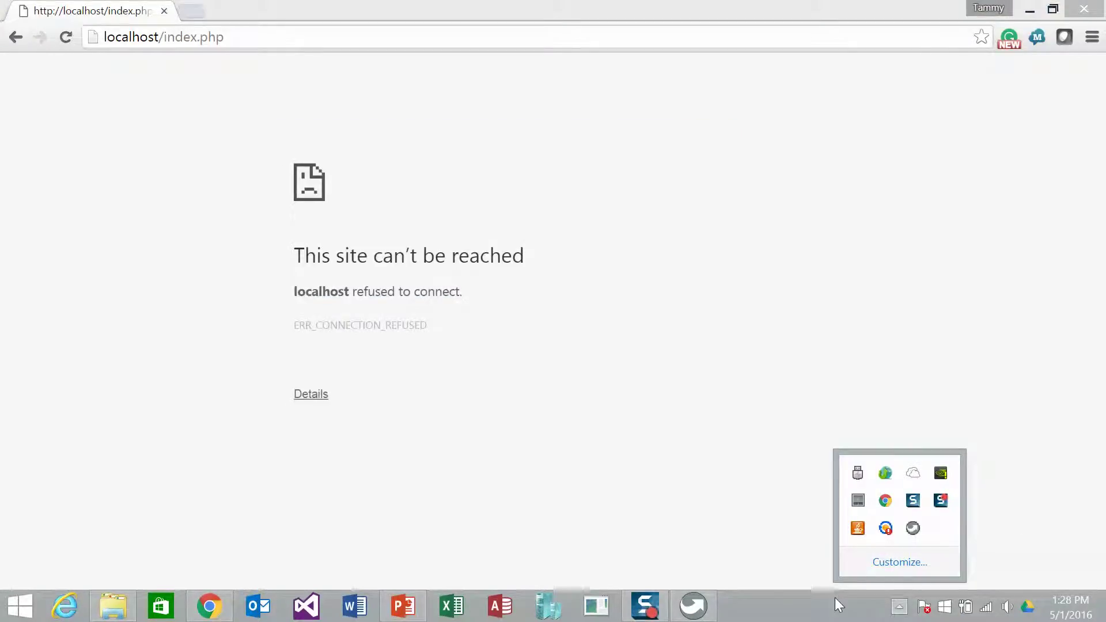
- Minimize Chrome to reveal the www folder, then open the WampServer tray menu
left_click(1029, 10)
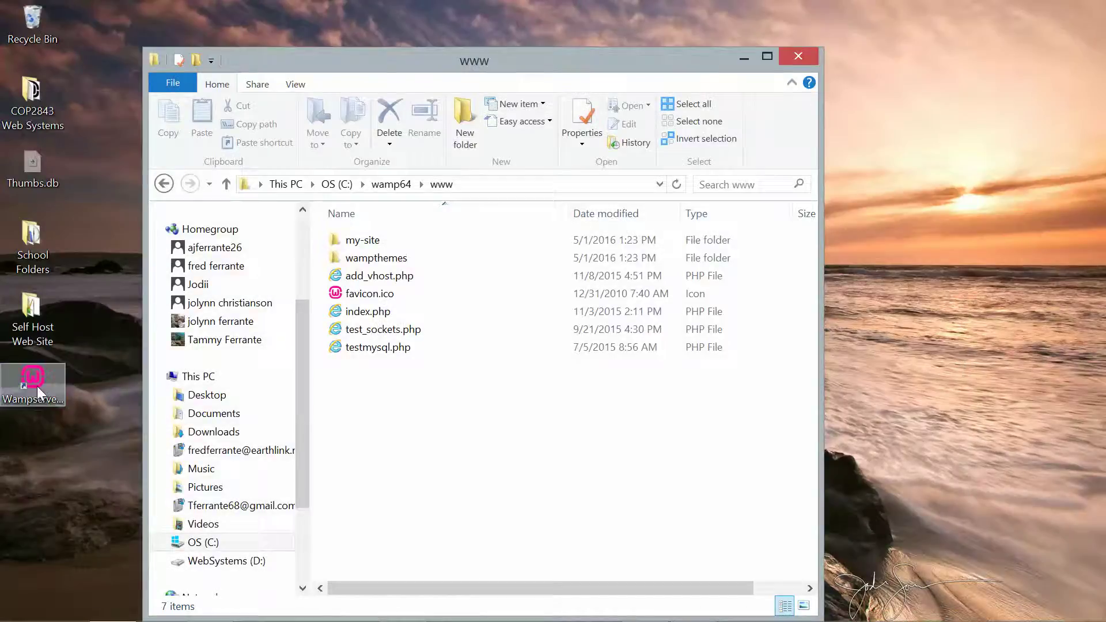
left_click(37, 386)
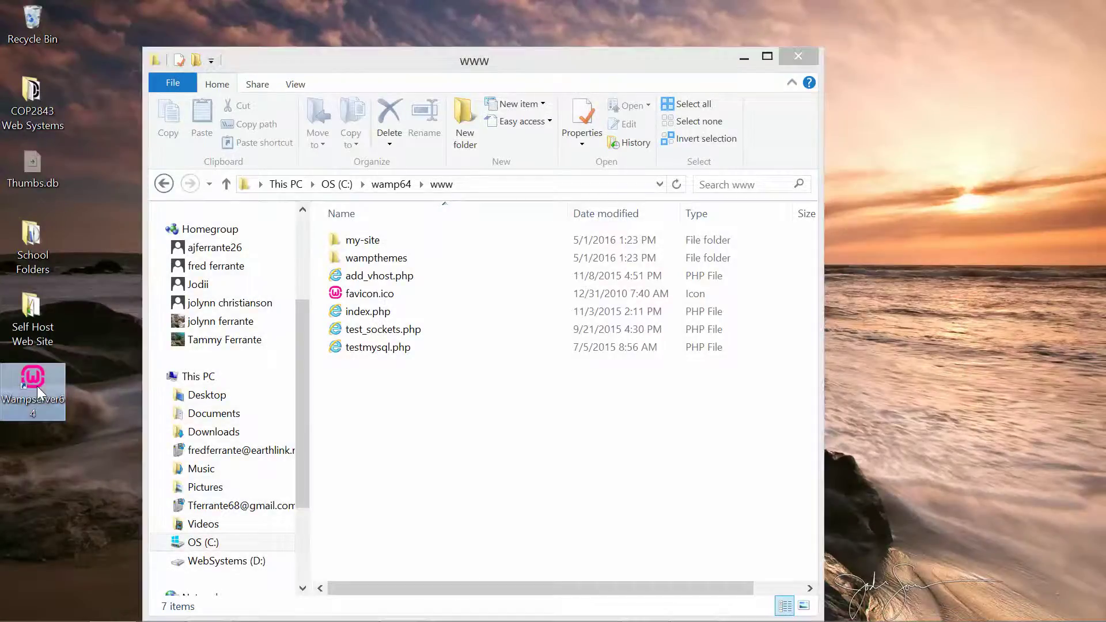
left_click(629, 354)
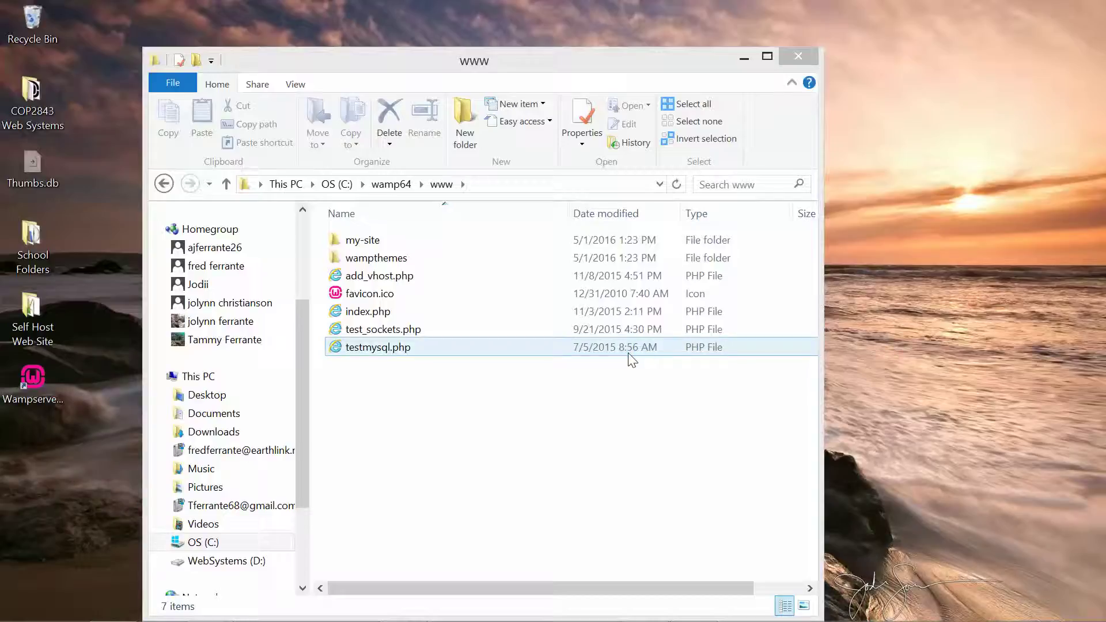
left_click(697, 510)
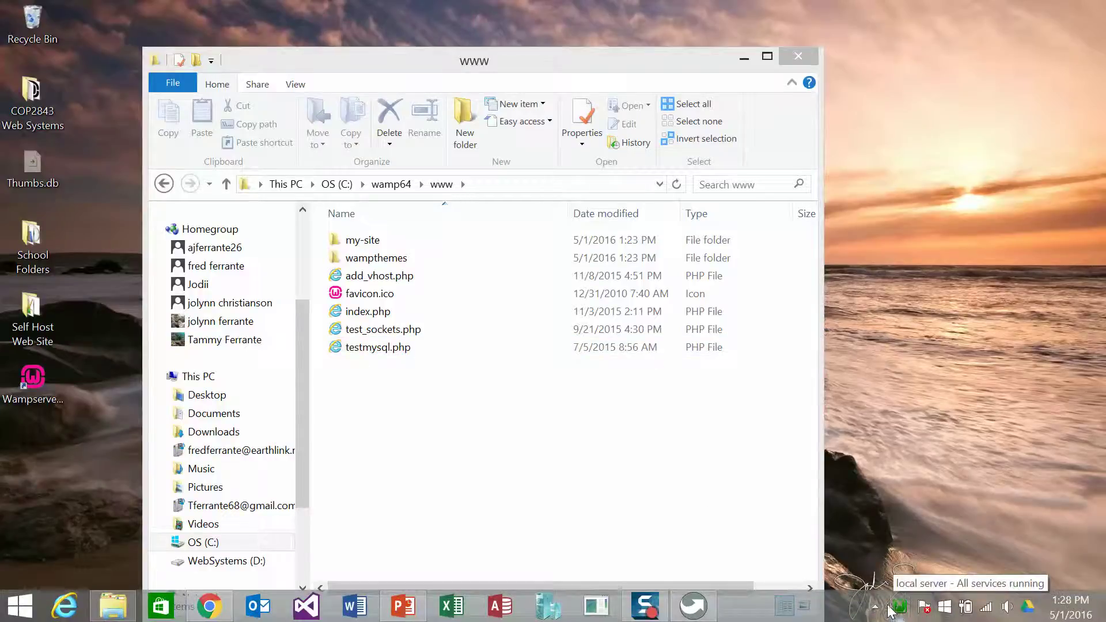
left_click(878, 608)
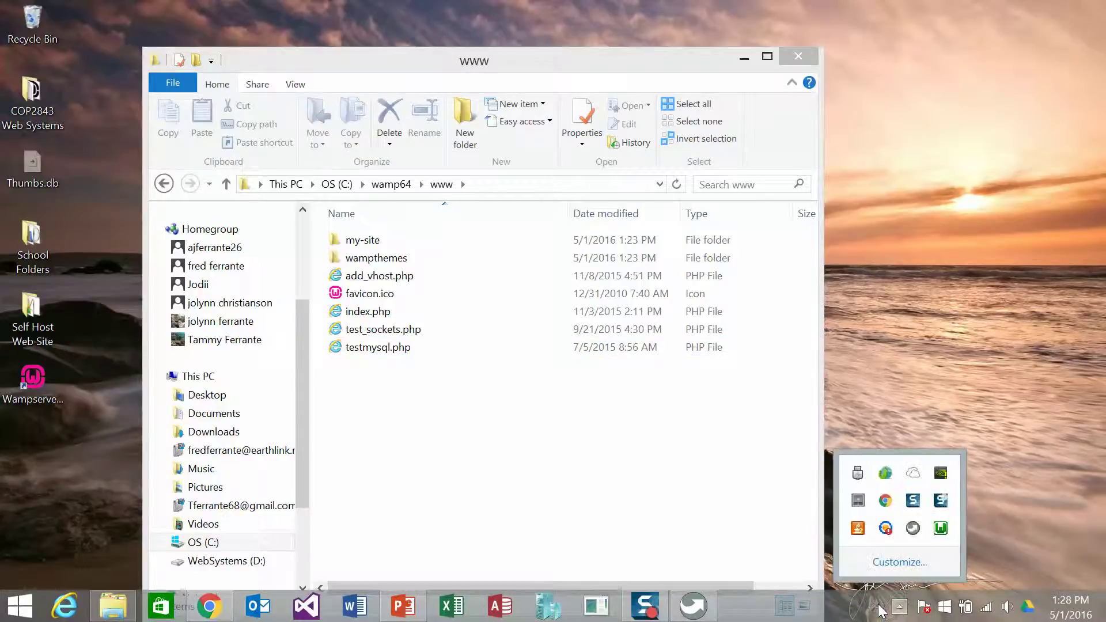
left_click(941, 529)
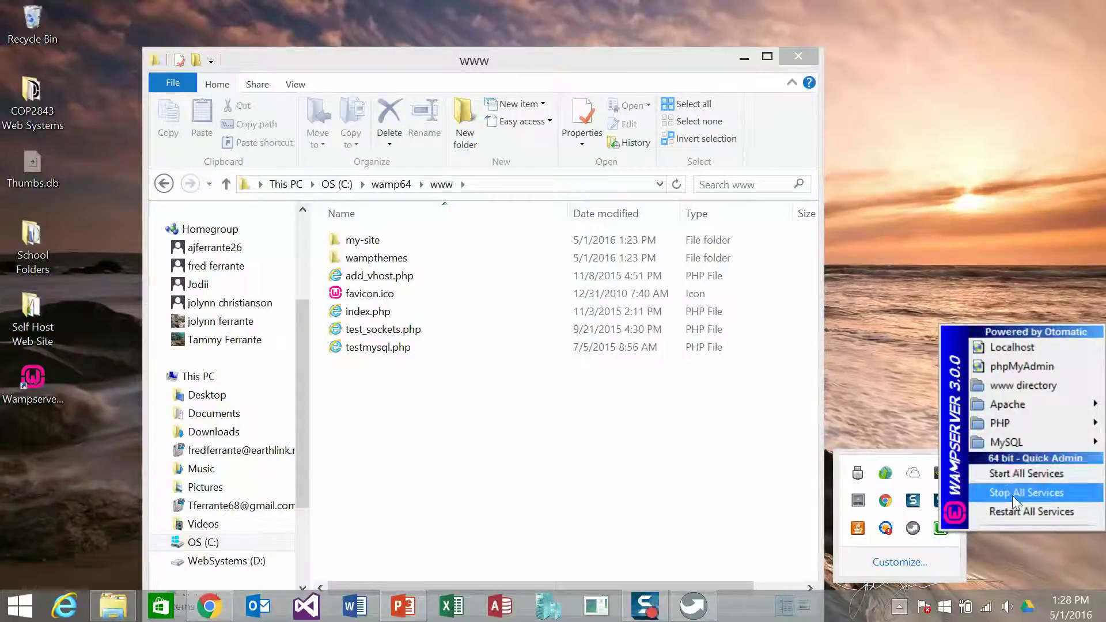
- Restart all WampServer services, then reopen its menu to view the MySQL, PHP and Apache submenus
left_click(1017, 514)
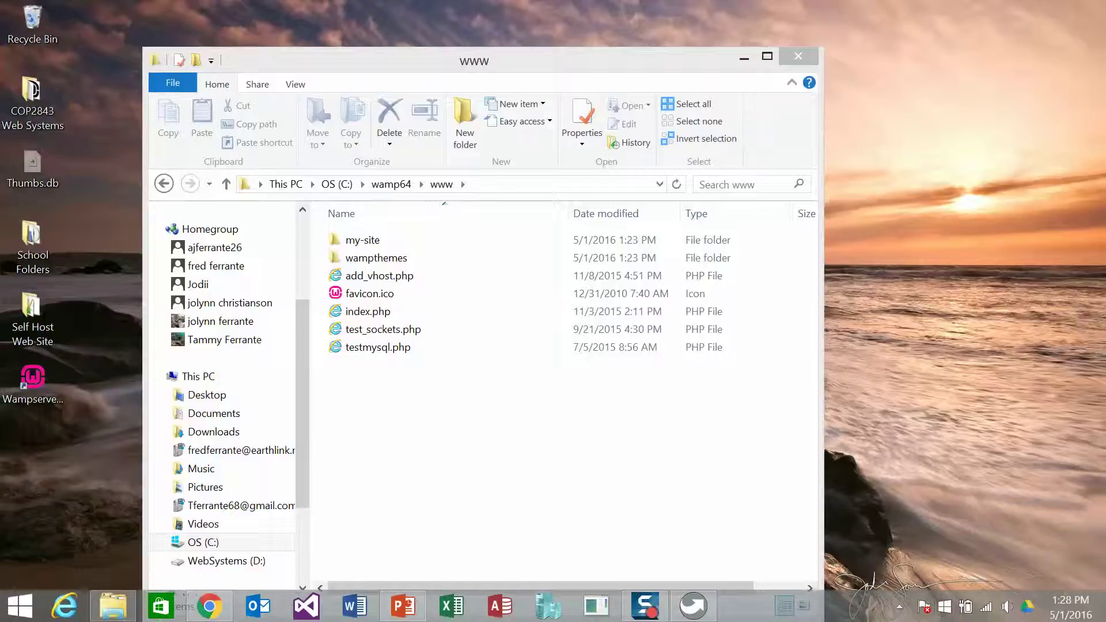
left_click(902, 608)
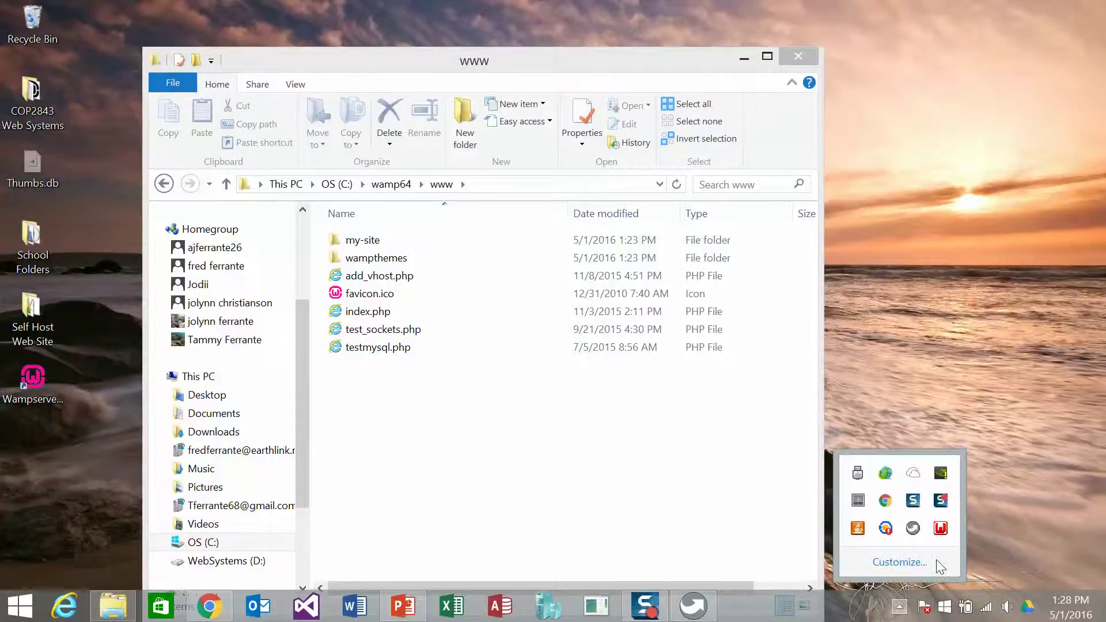
left_click(942, 530)
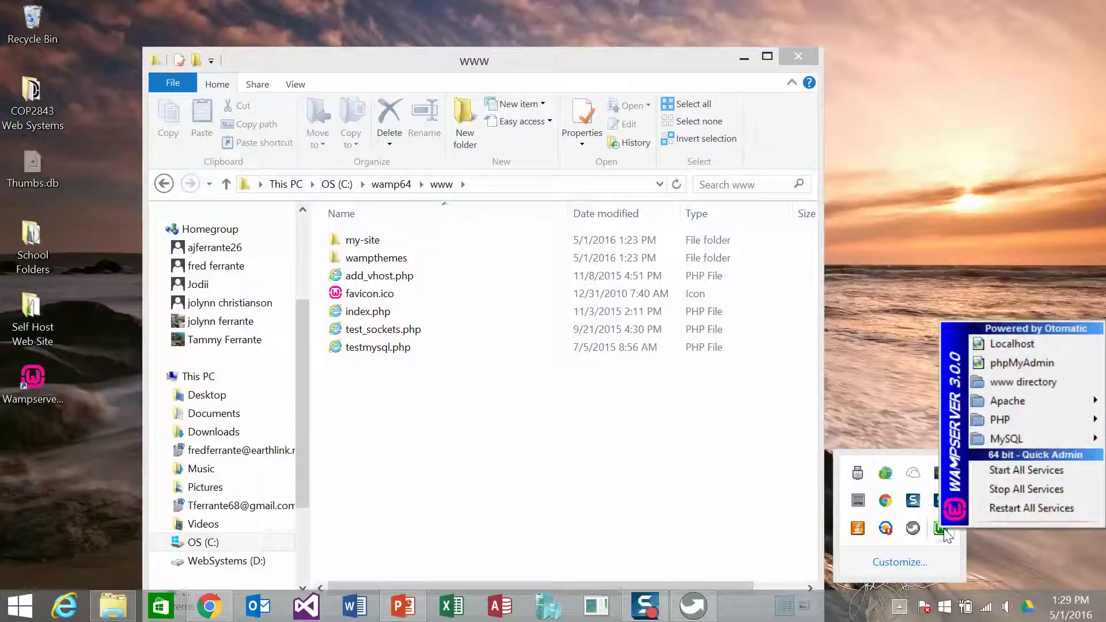
mouse_move(1015, 441)
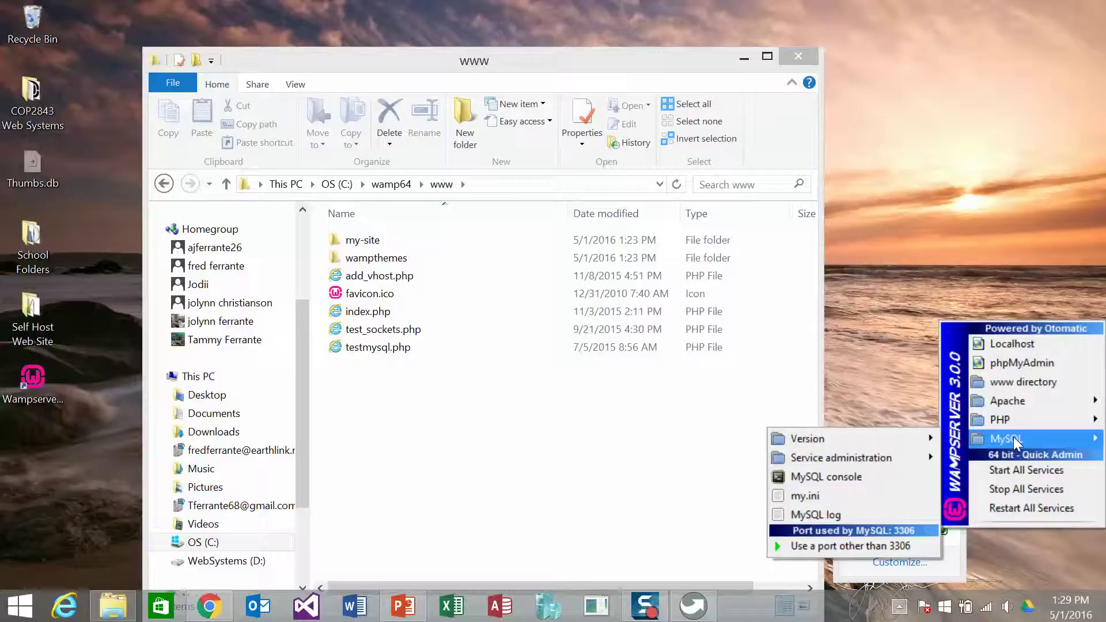
mouse_move(1013, 419)
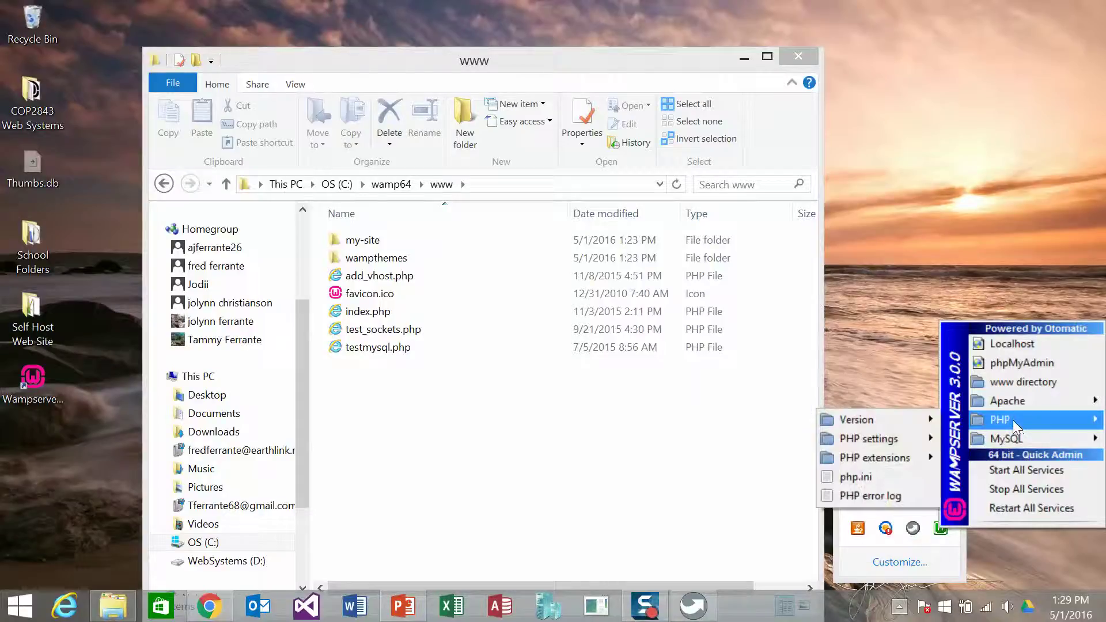
mouse_move(1007, 400)
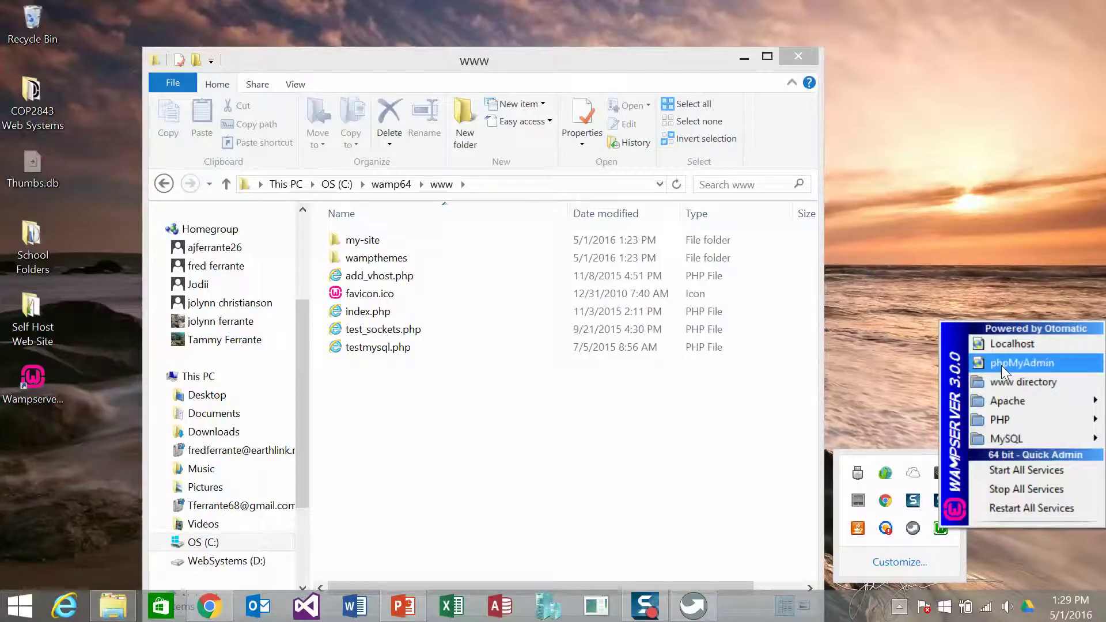
- Open Localhost from the tray menu and scroll the WampServer homepage down to Tools
left_click(997, 344)
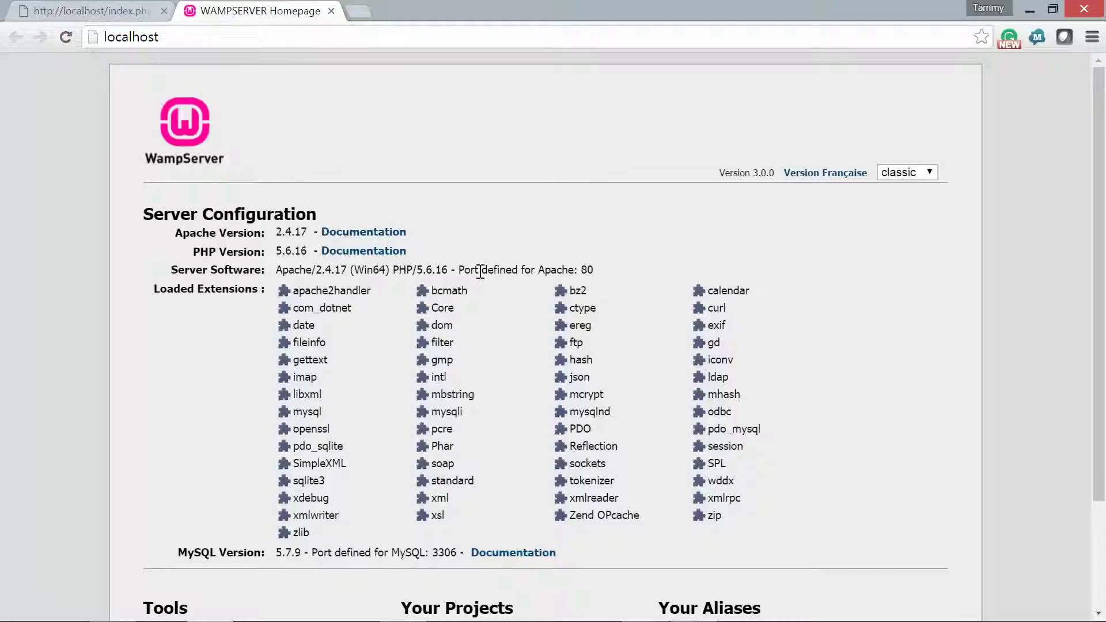
scroll(478, 273, "down", 3)
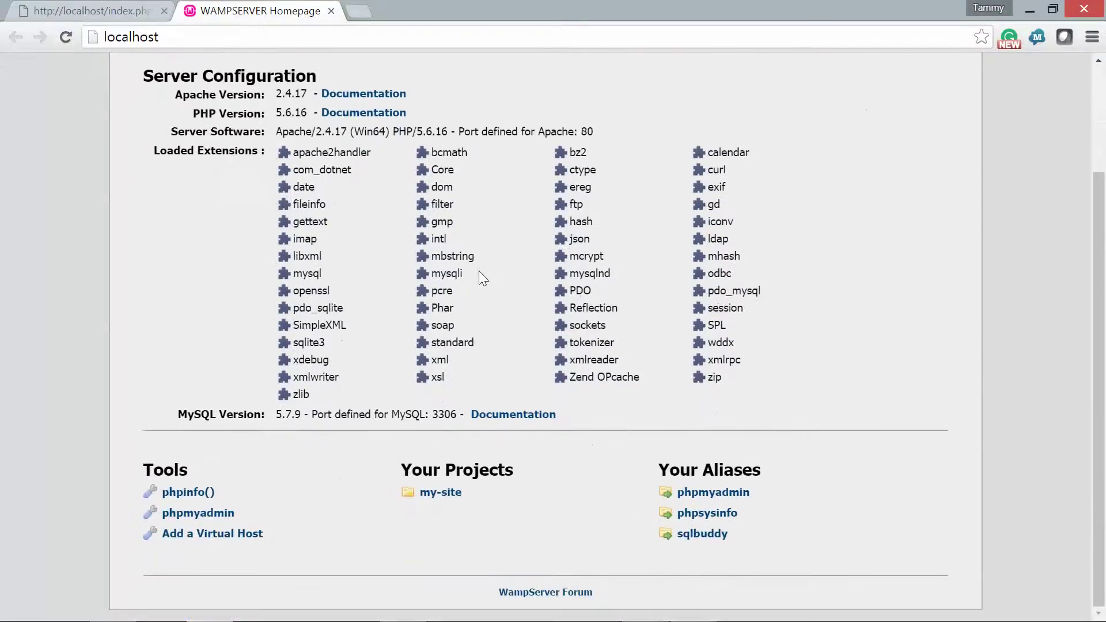
- Log in to phpMyAdmin as root with an empty password after the autofilled login fails
left_click(223, 510)
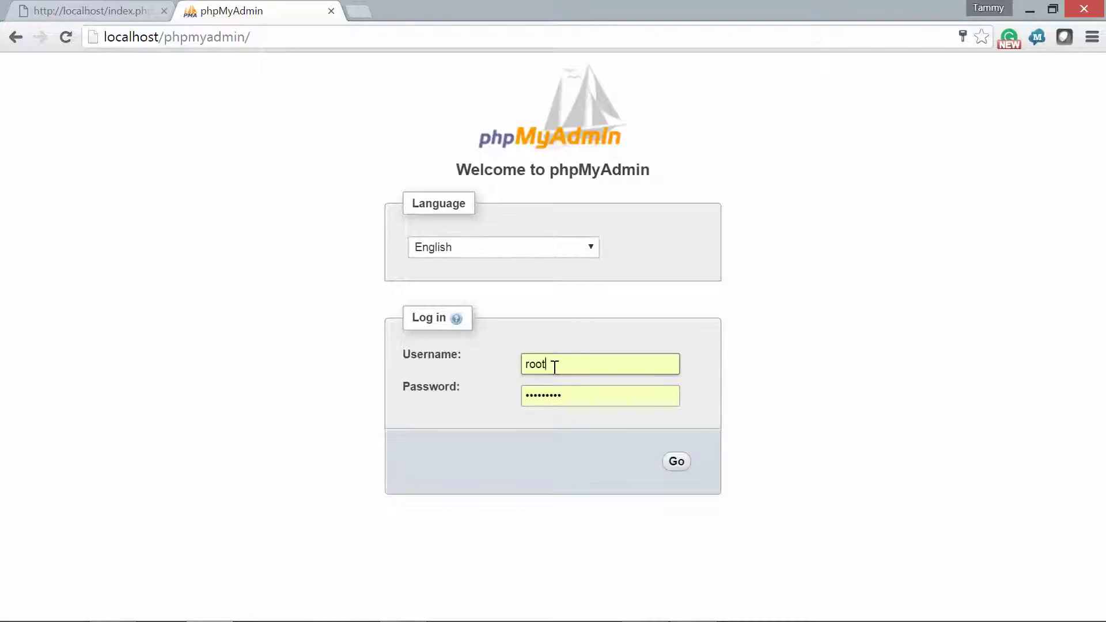
left_click(676, 463)
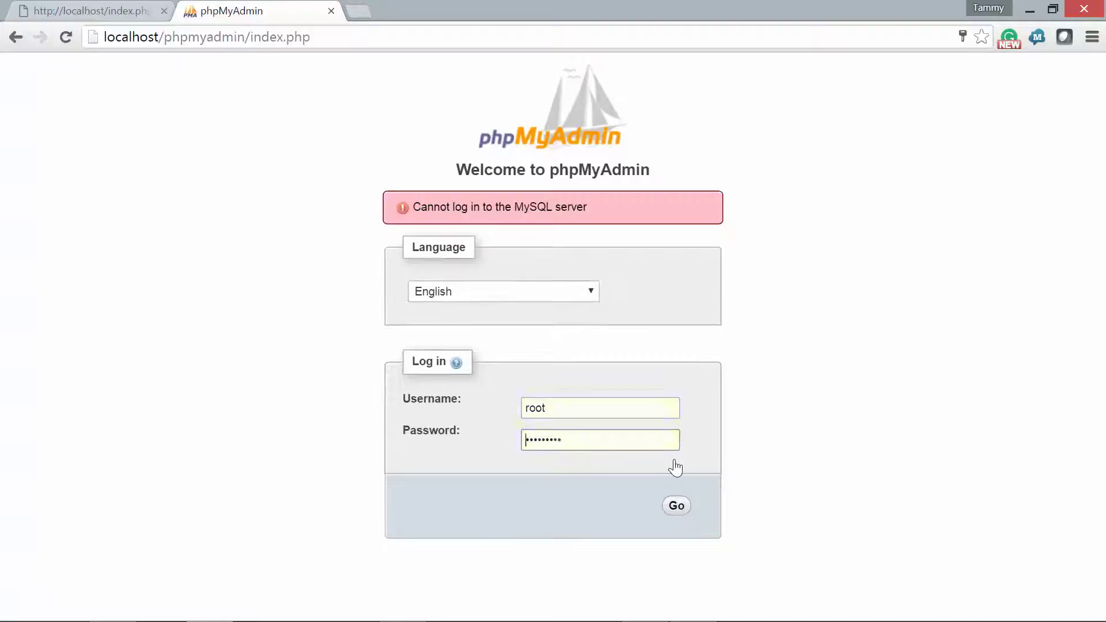
left_click_drag(597, 437, 413, 435)
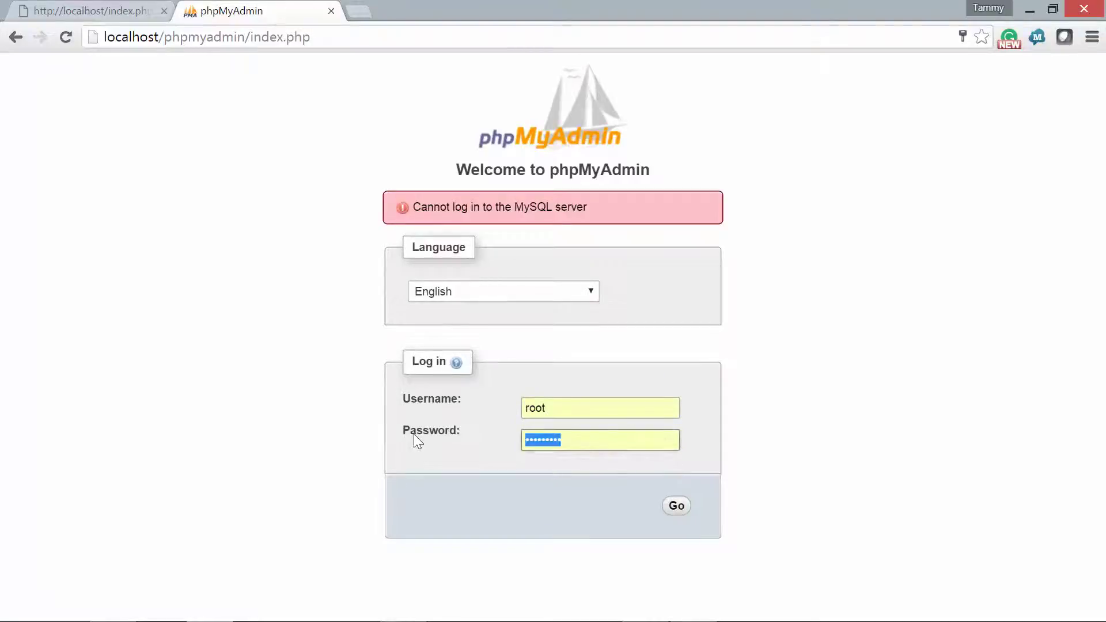
key("BackSpace")
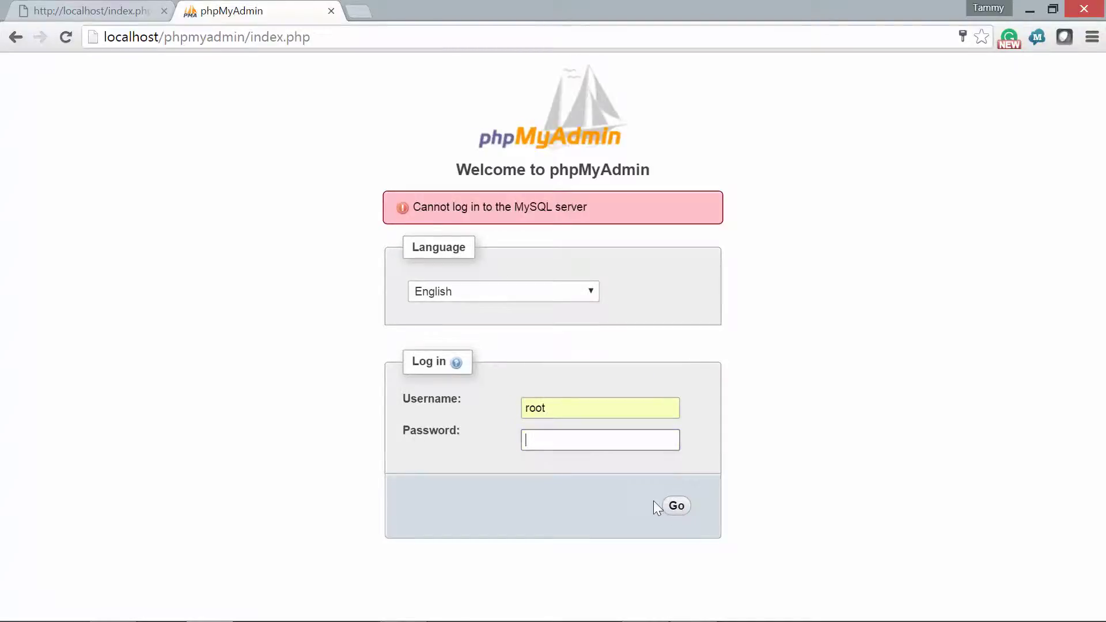
left_click(676, 506)
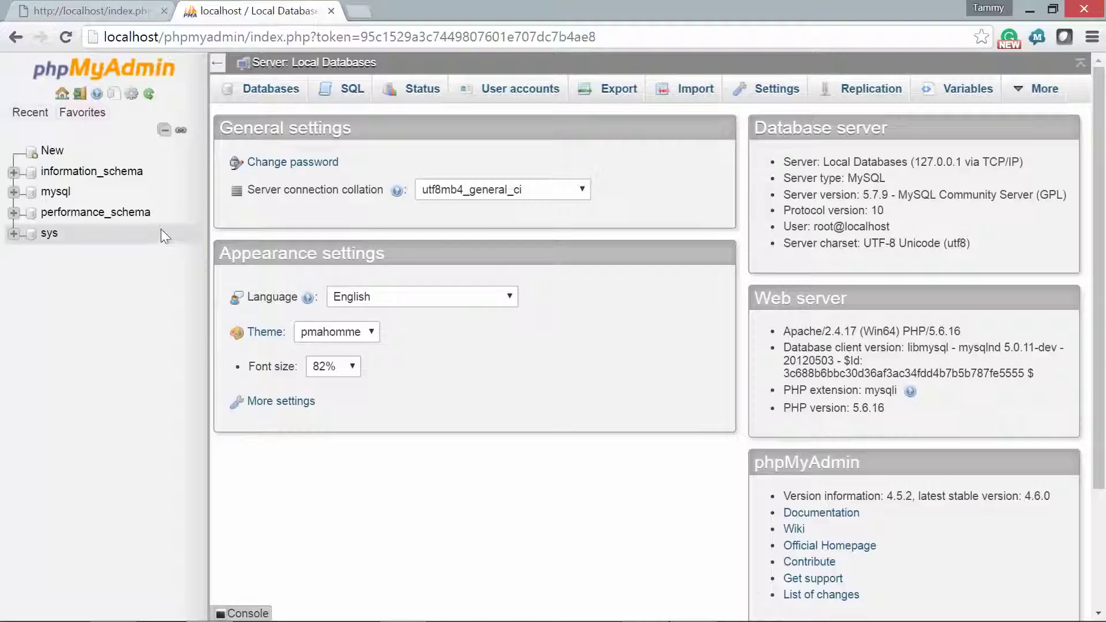
- Show the Settings > Main panel > Features page with its General options, e.g. 1440-second cookie validity
left_click(767, 97)
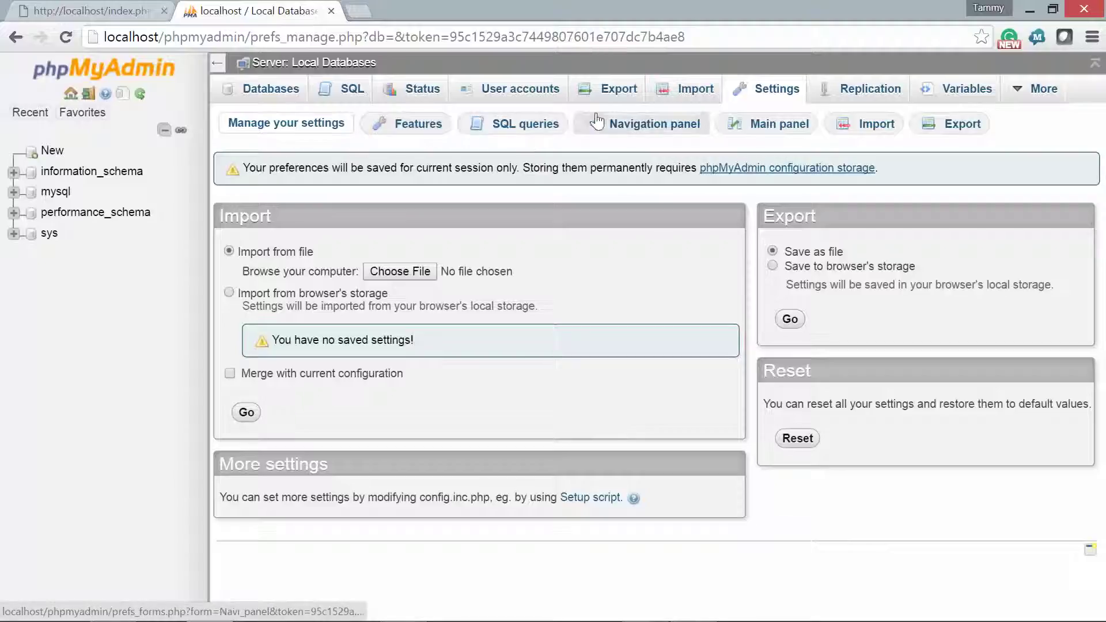
left_click(777, 127)
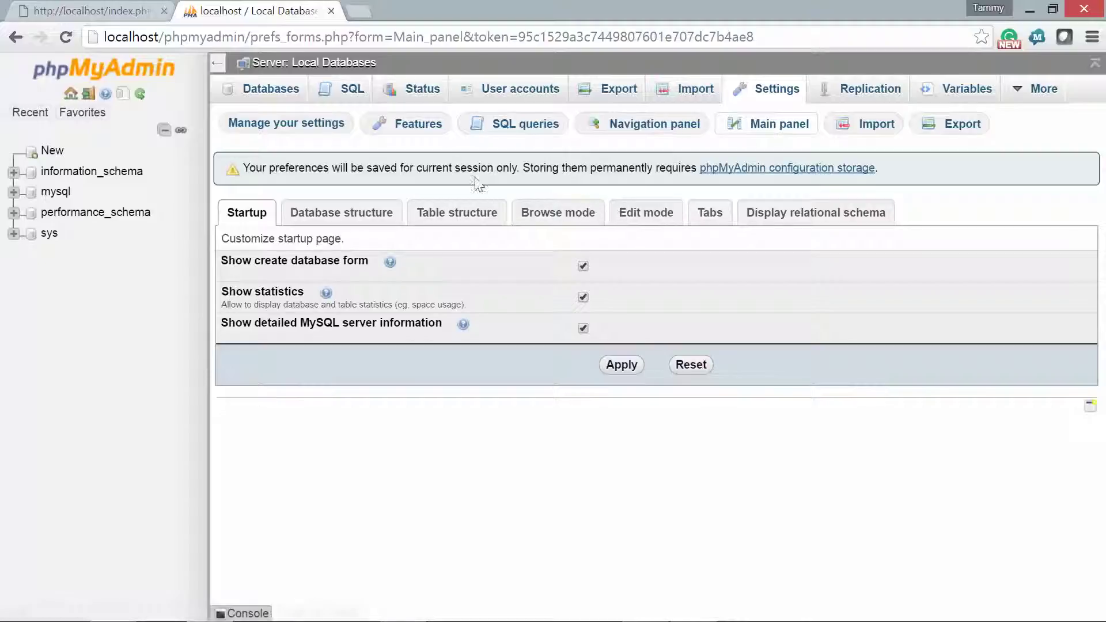
left_click(428, 139)
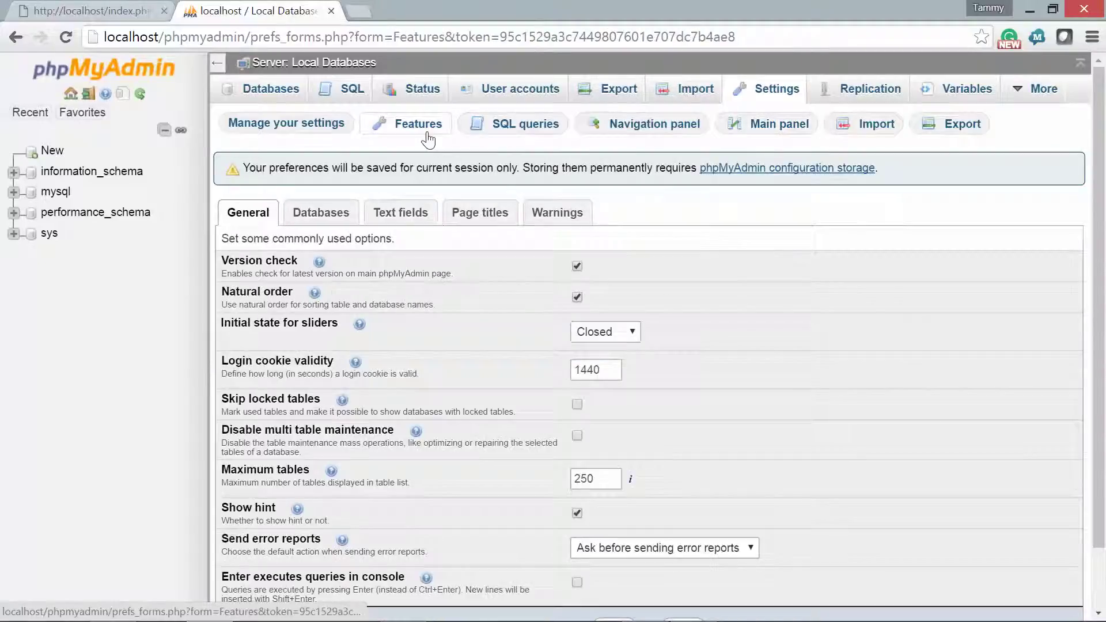
scroll(428, 139, "down", 1)
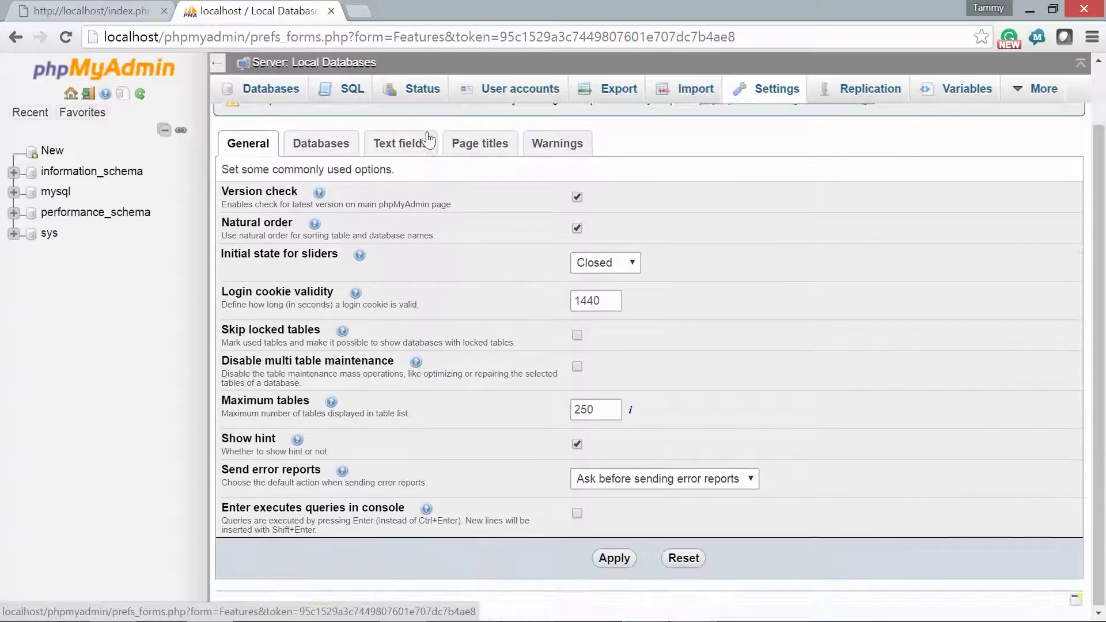
scroll(428, 139, "up", 1)
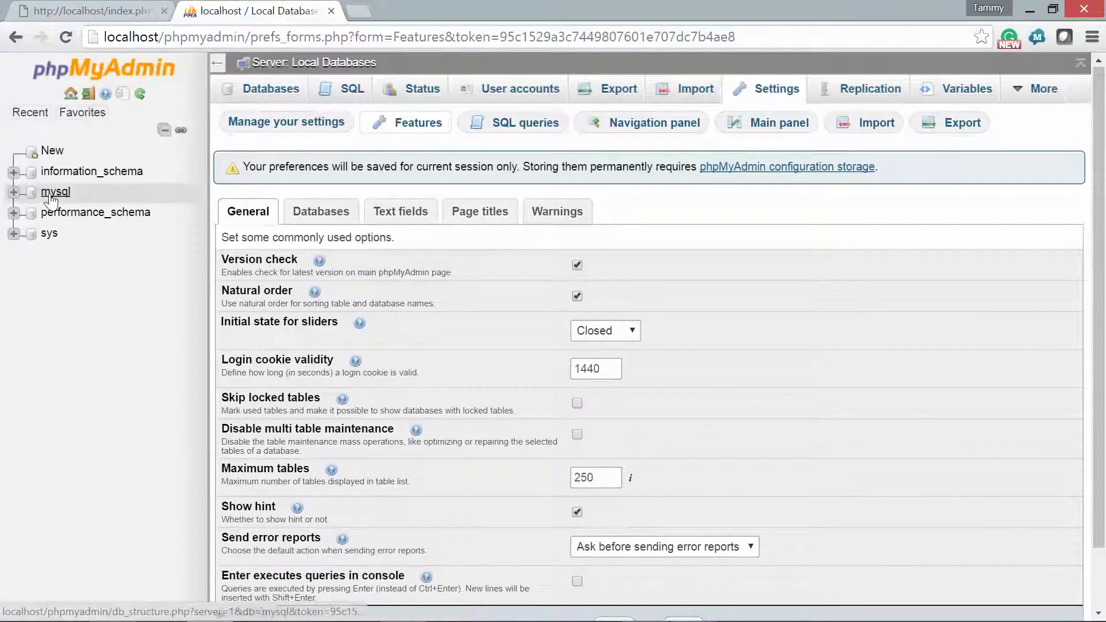
- Open the User accounts overview and the Edit privileges page for mysql.sys
left_click(506, 96)
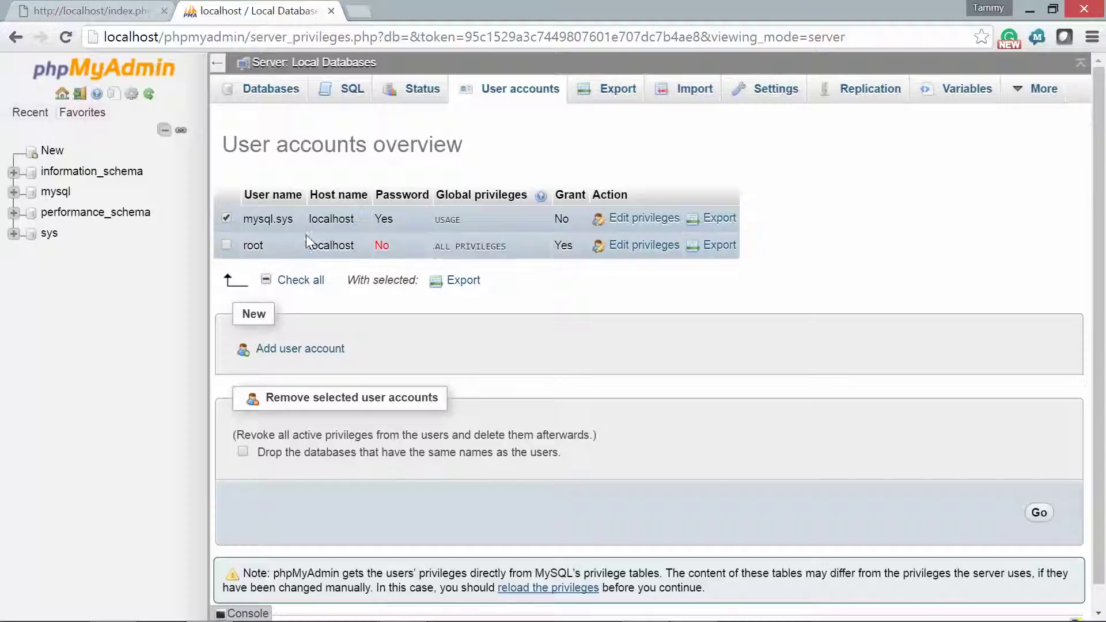
mouse_move(467, 245)
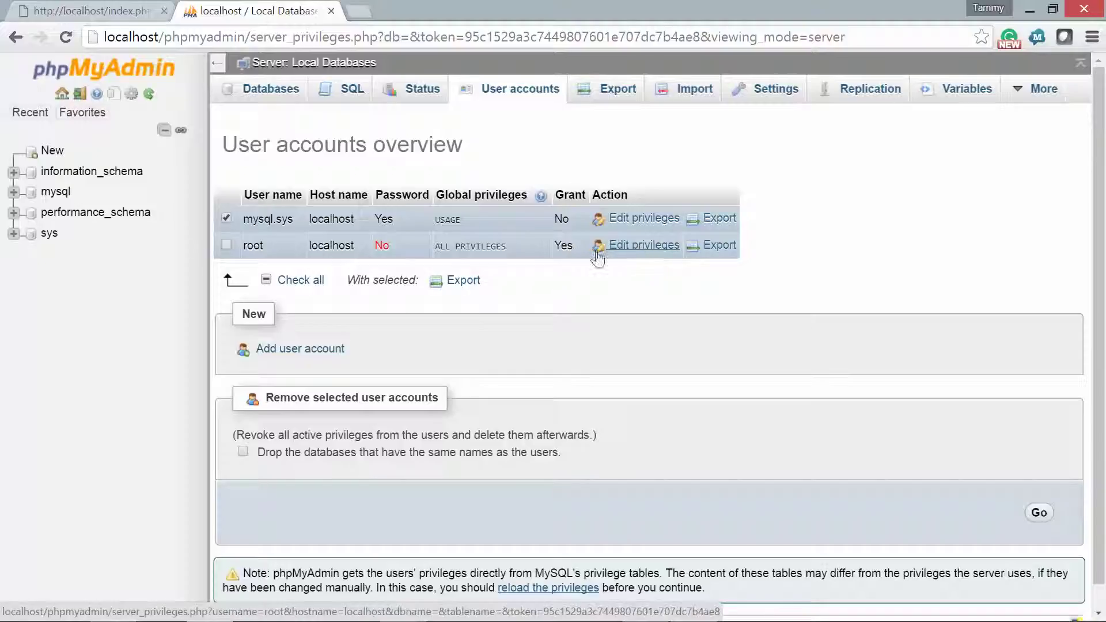
left_click(226, 219)
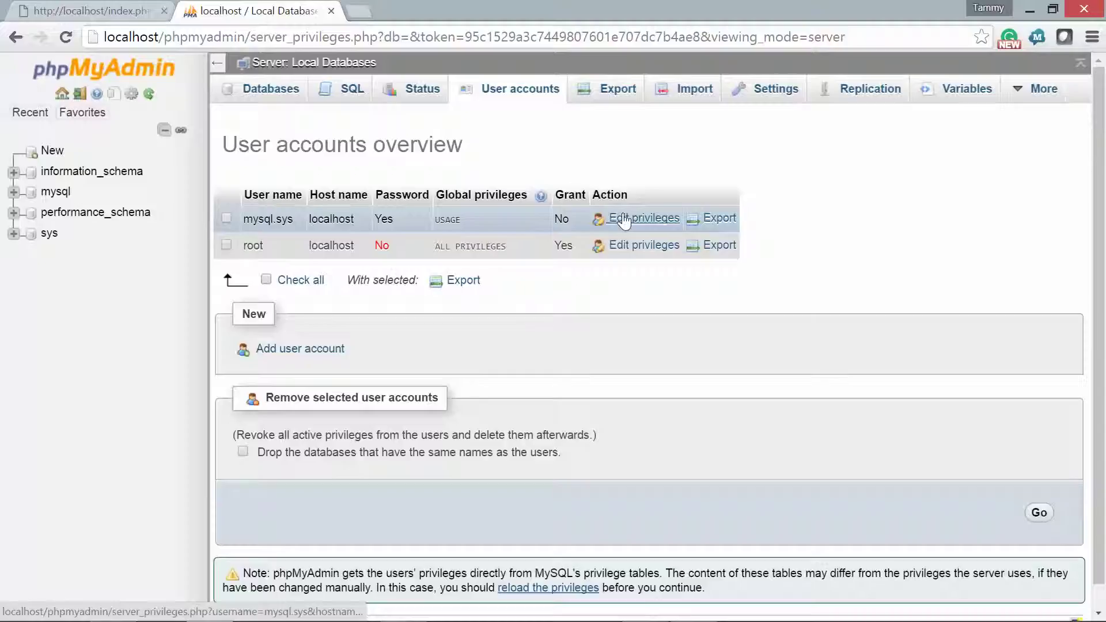
scroll(590, 311, "down", 1)
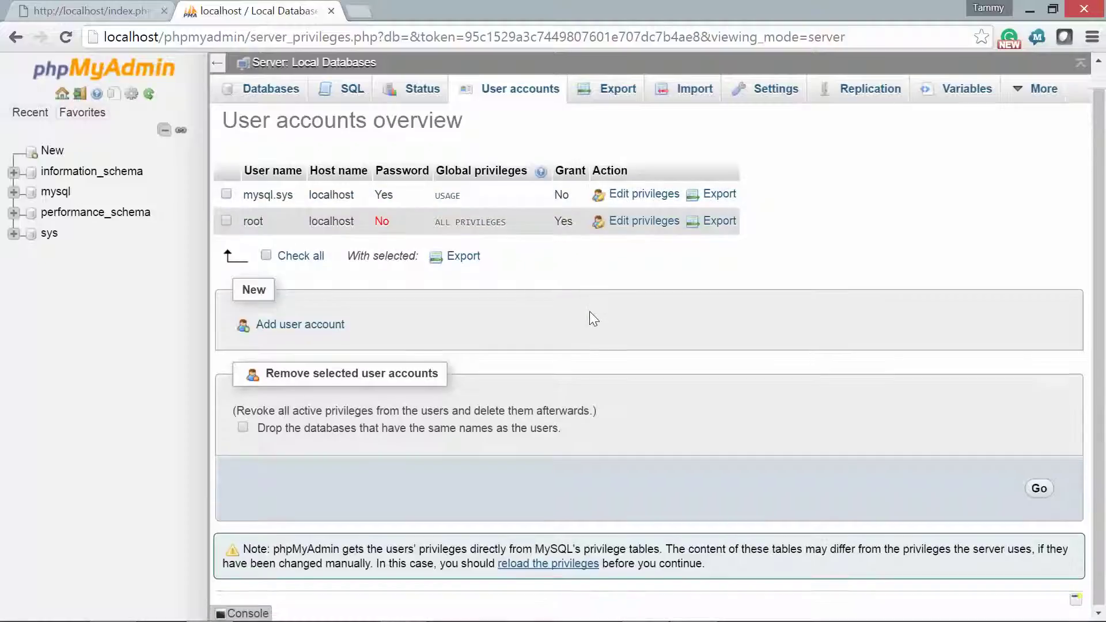
scroll(590, 312, "up", 1)
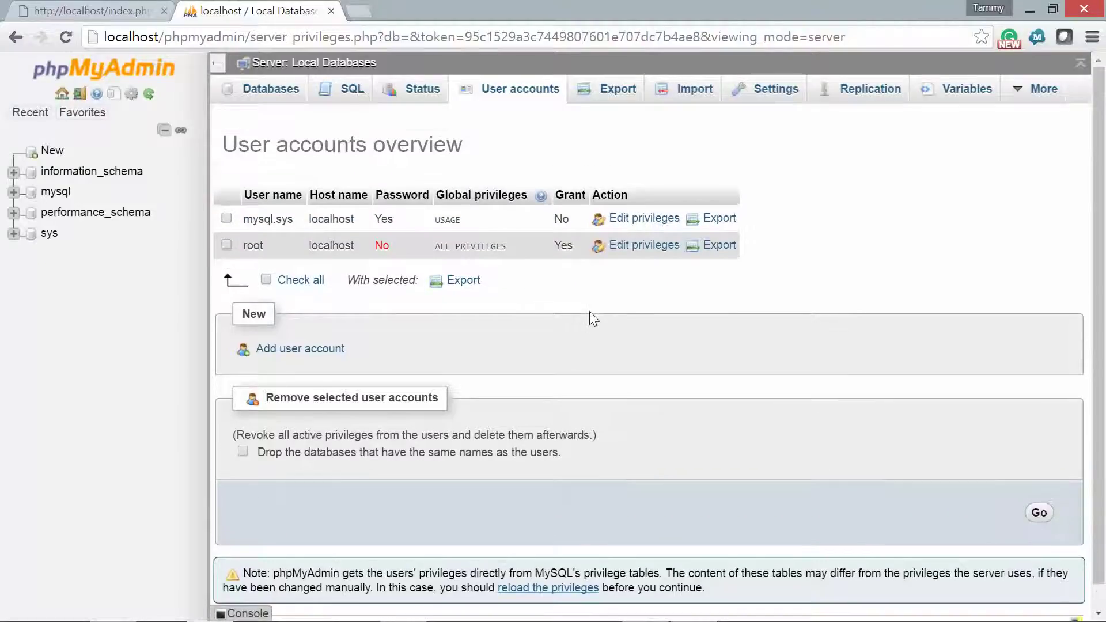
left_click(654, 224)
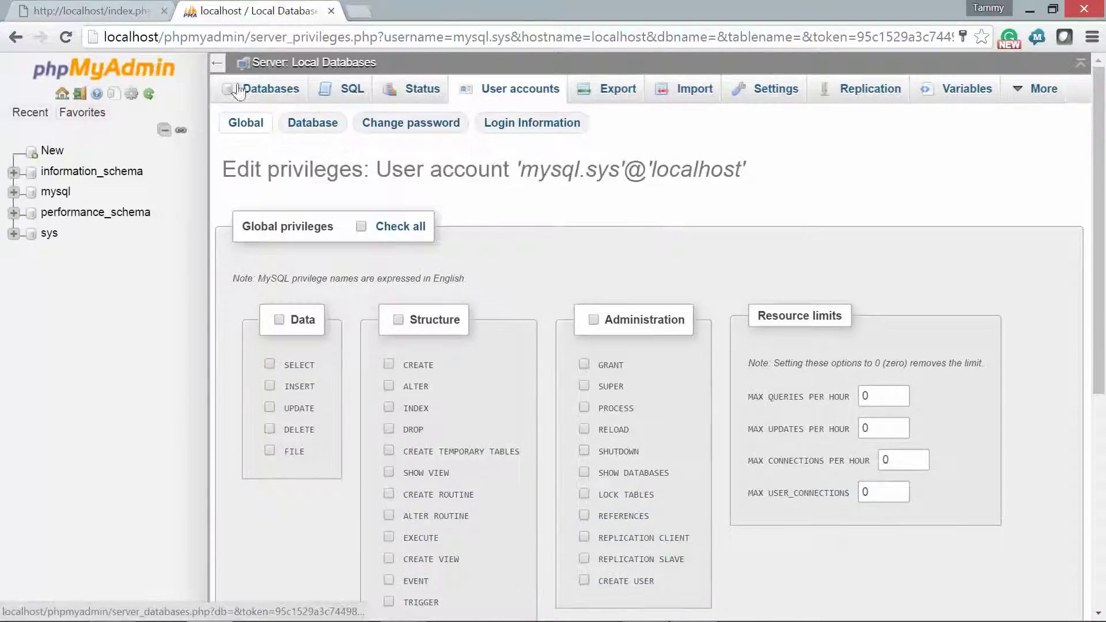
left_click(22, 36)
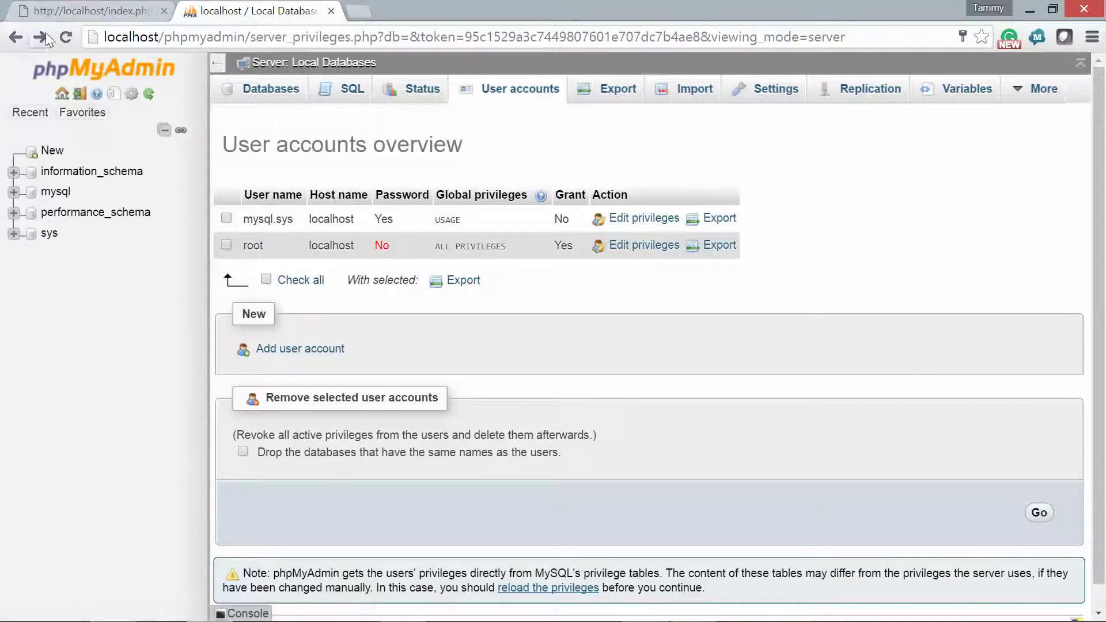
left_click(45, 36)
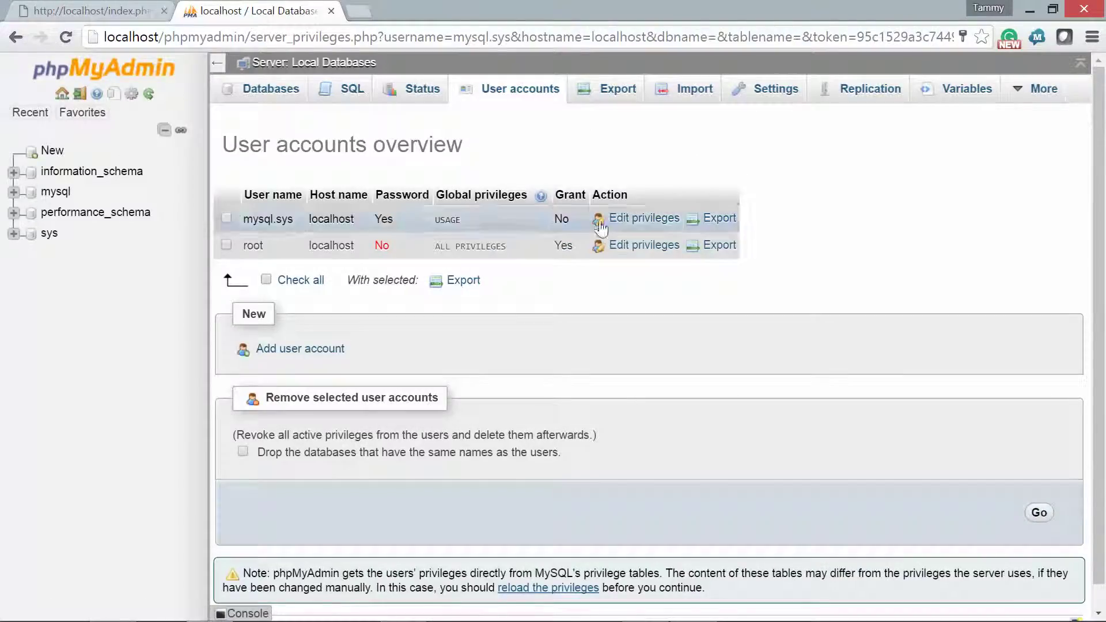
left_click(646, 217)
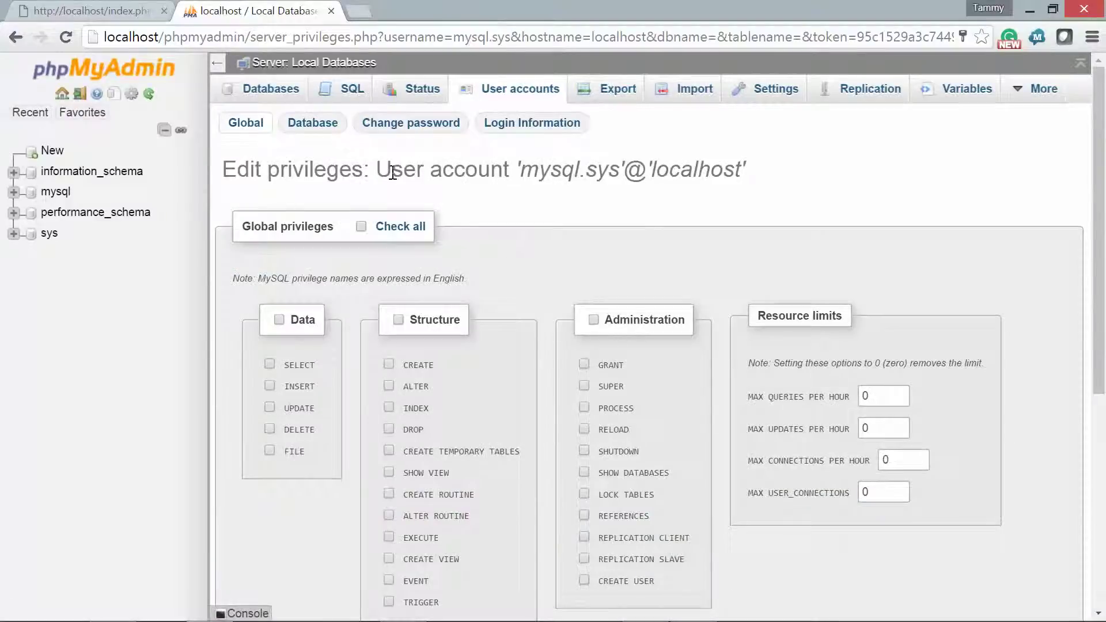
- Enter a new mysql.sys password in both fields, keeping Native MySQL authentication
left_click(415, 131)
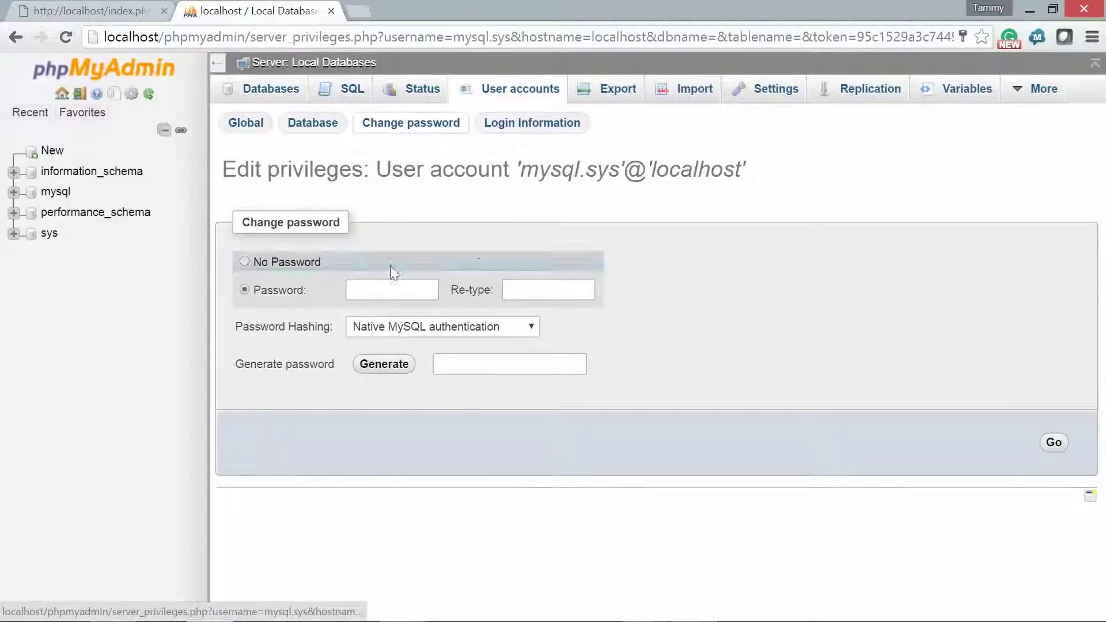
left_click(383, 294)
left_click(383, 294)
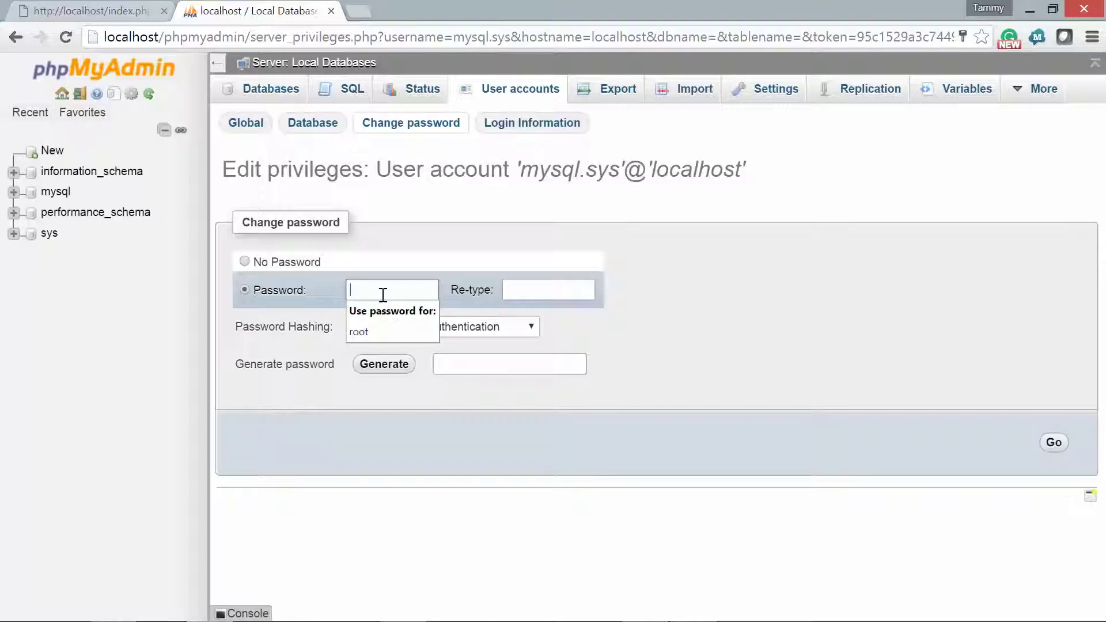
type("a")
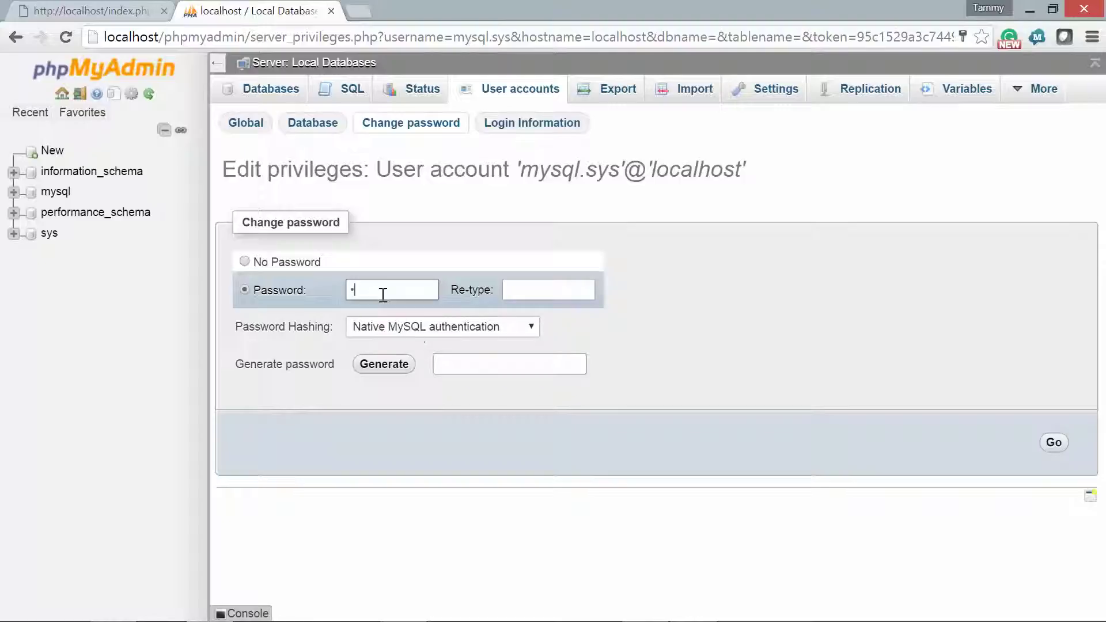
key("BackSpace")
key("BackSpace")
type("aaaaaaa")
key("Tab")
type("aaaaaaaa")
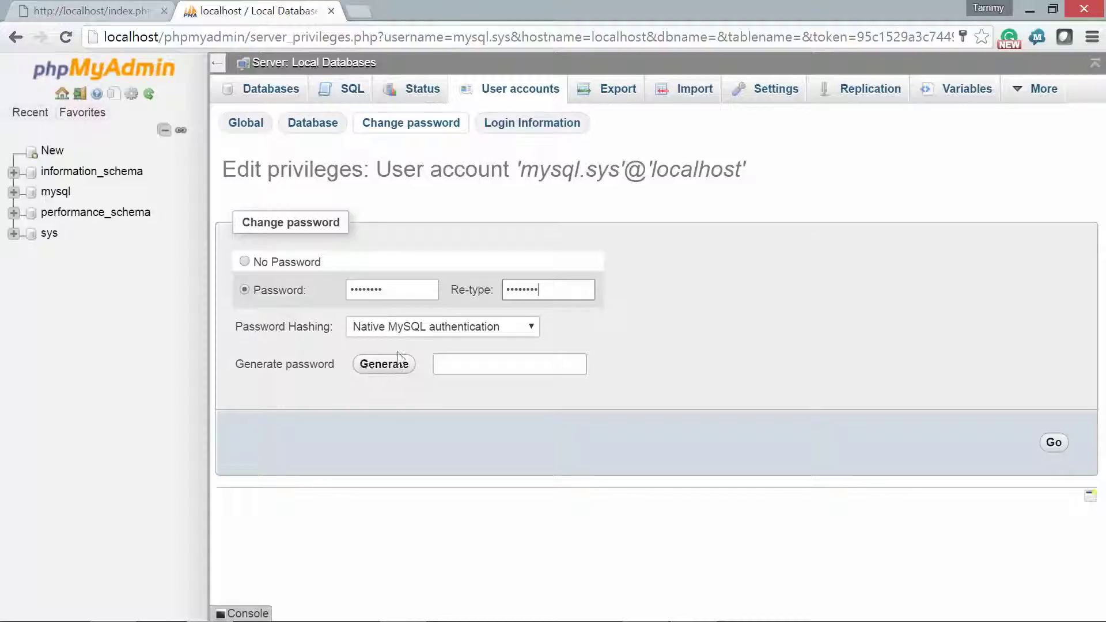
left_click(438, 333)
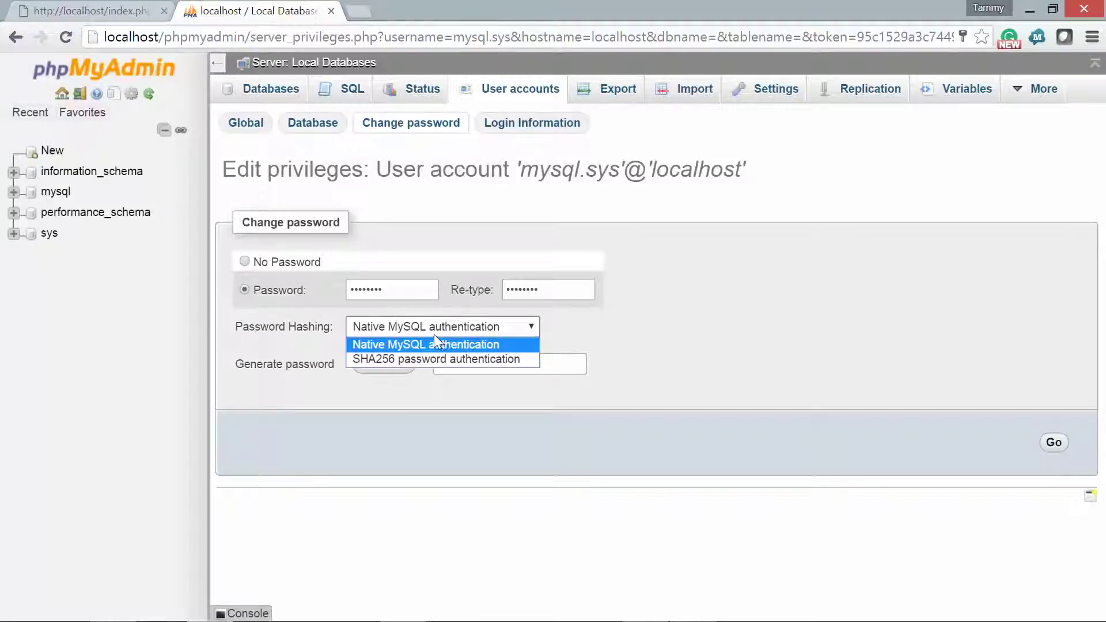
left_click(434, 337)
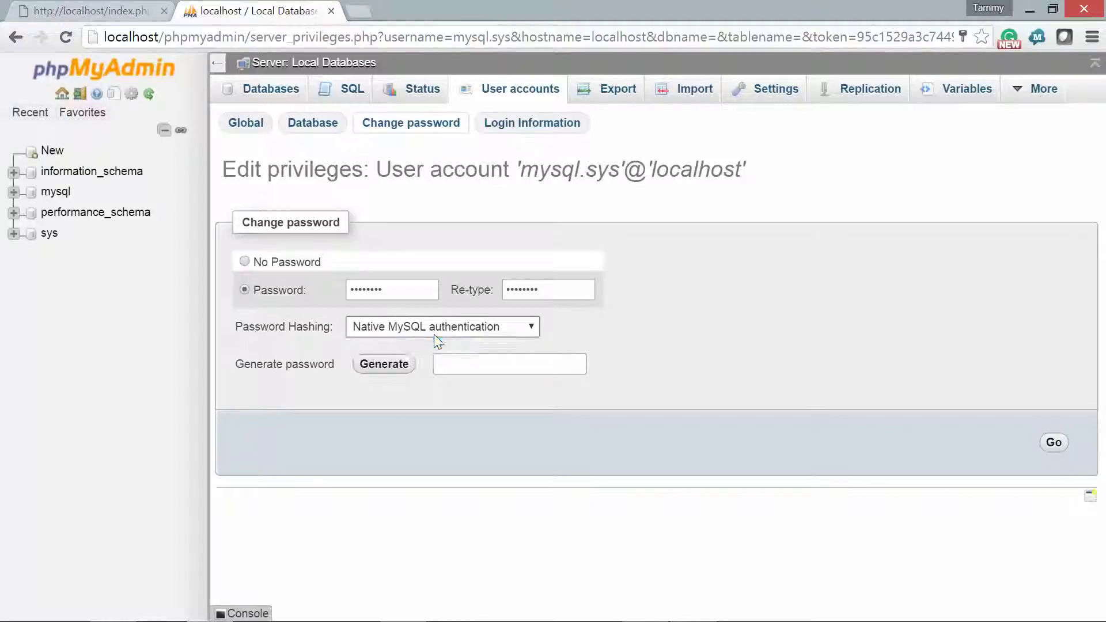
- Discard the generated password, keep Native MySQL authentication, and submit the mysql.sys password change
left_click(371, 367)
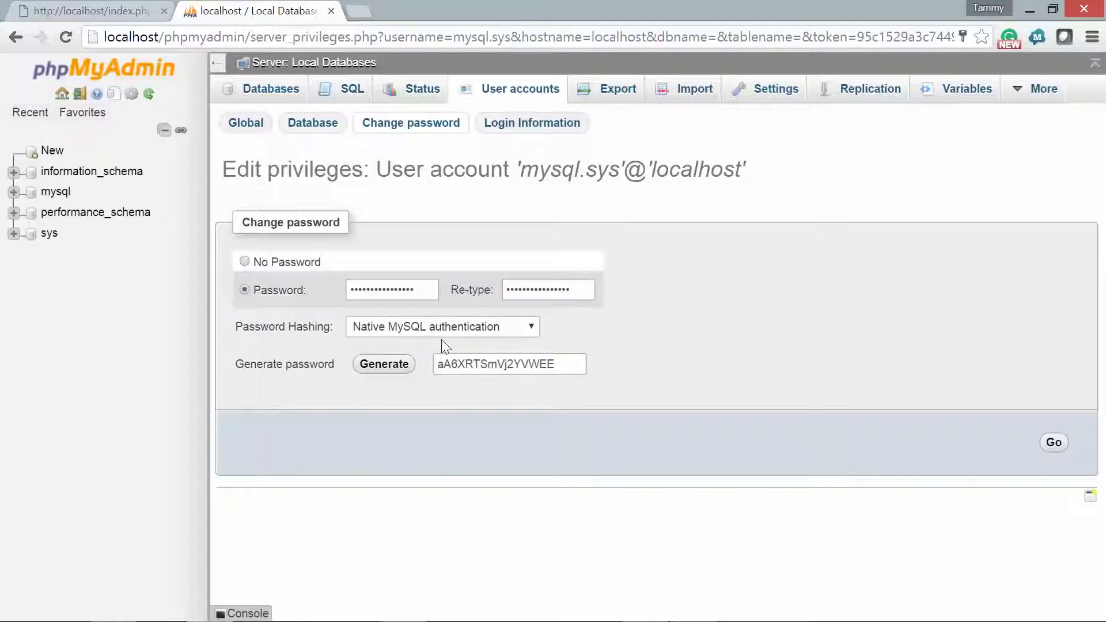
left_click(570, 365)
double_click(533, 359)
key("ctrl+x")
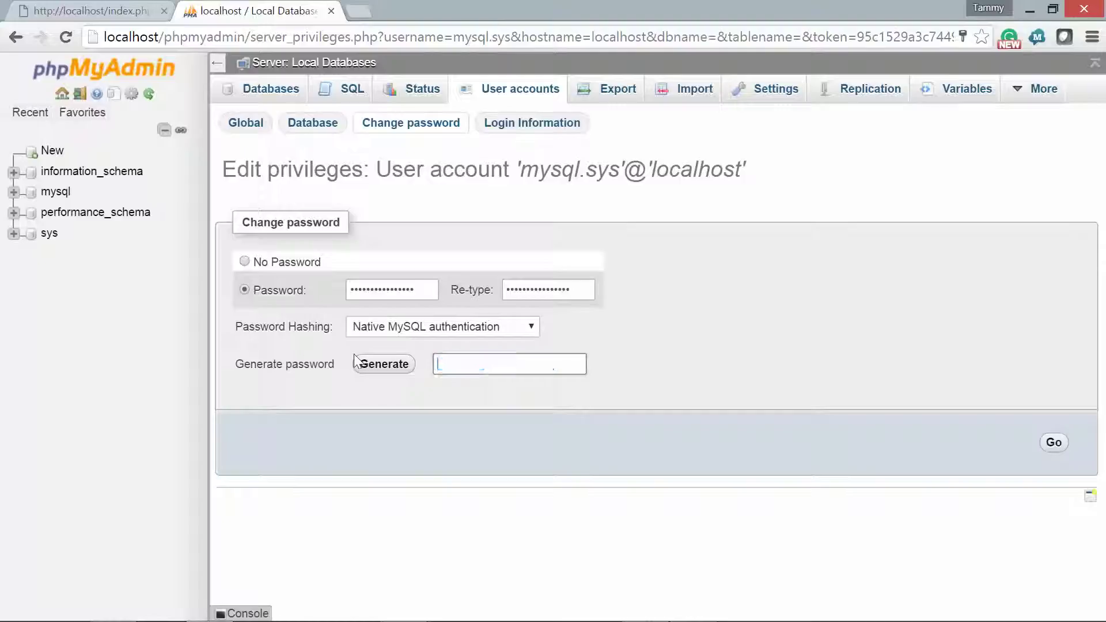
left_click(392, 332)
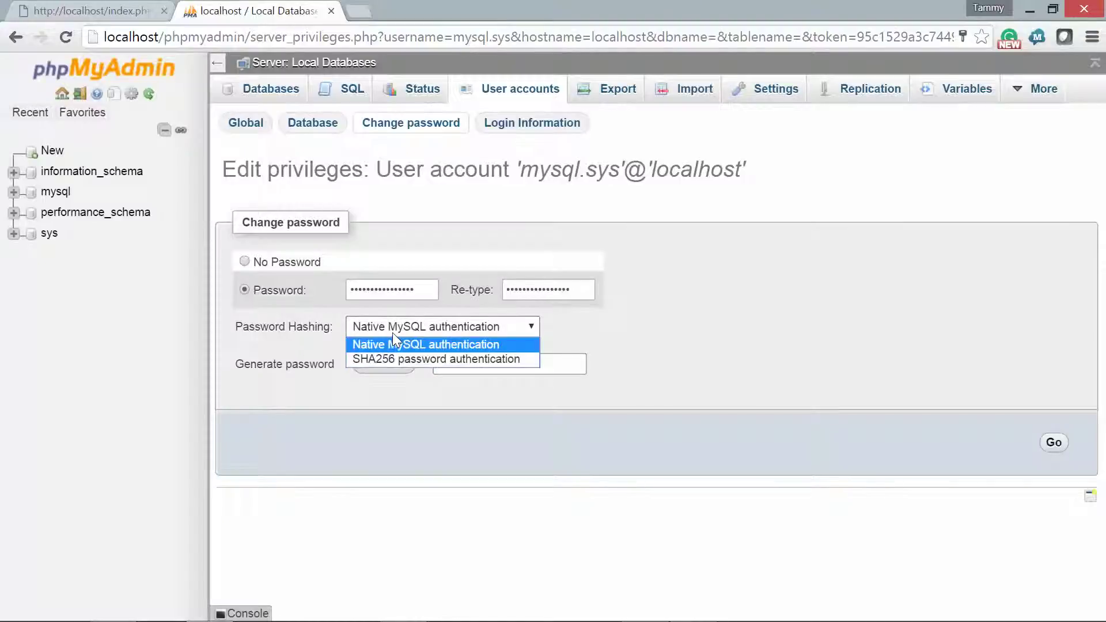
left_click(392, 344)
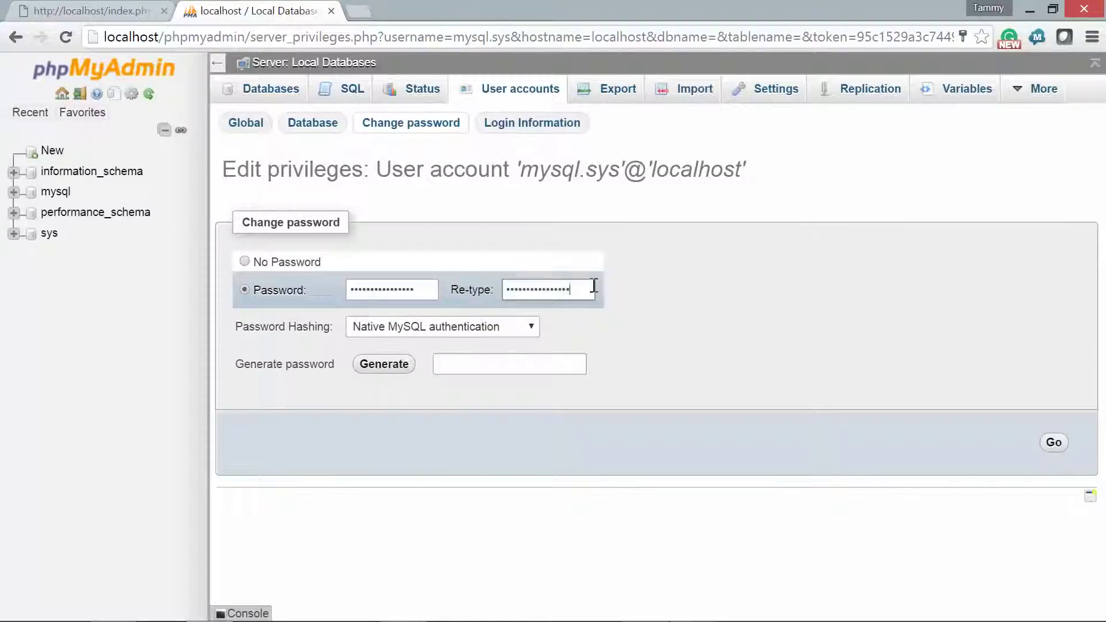
left_click(1048, 443)
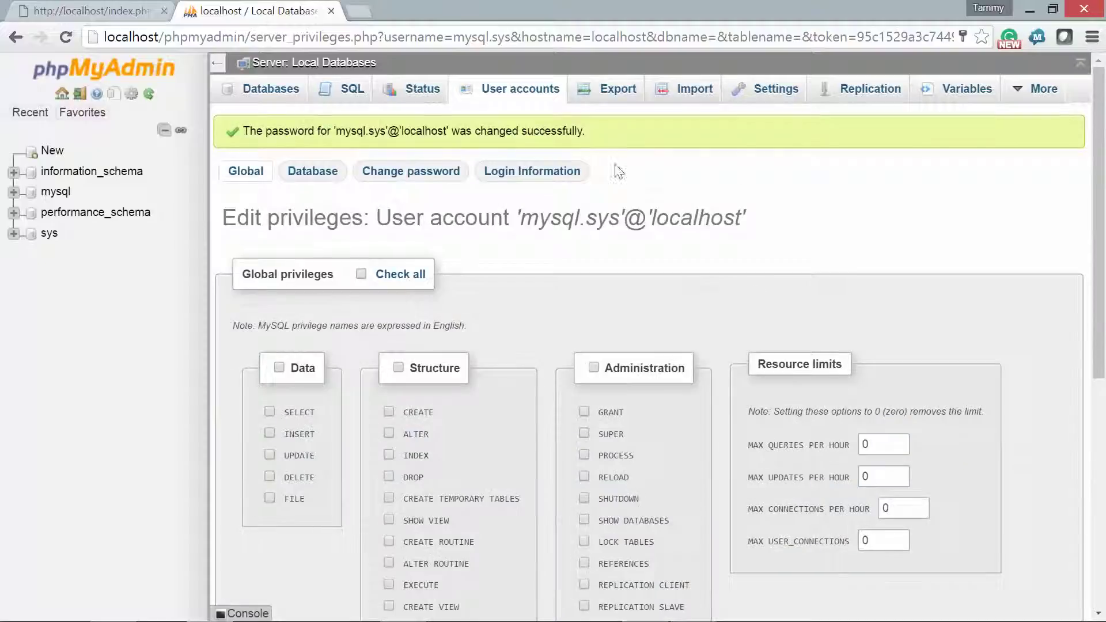
left_click(525, 100)
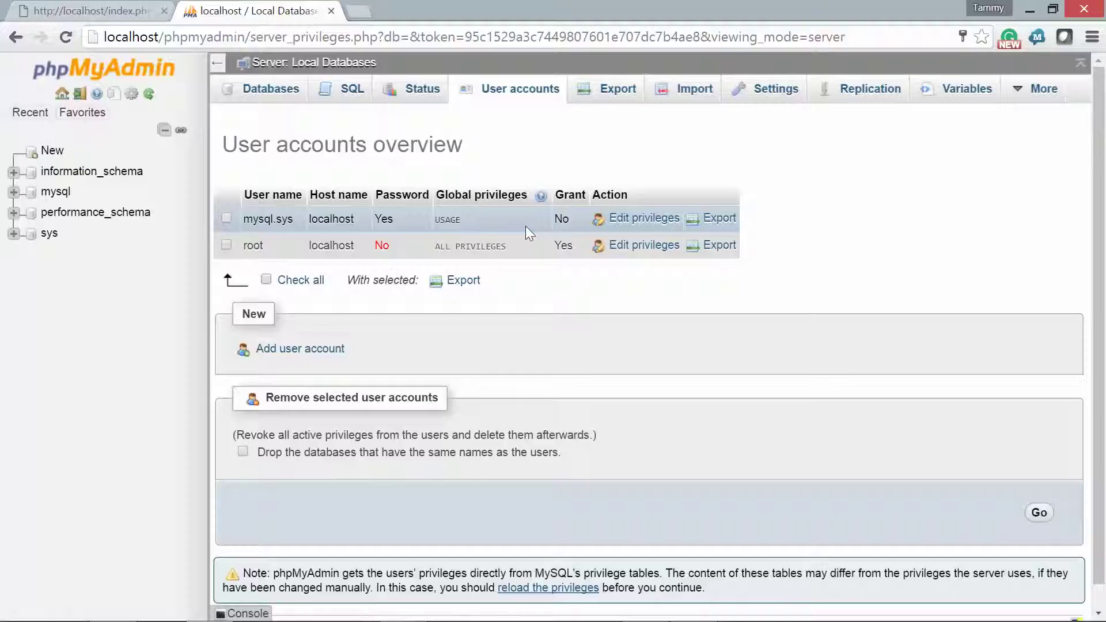
- Set mysql.sys's password again via Edit privileges > Change password, typing it twice, and submit
left_click(619, 244)
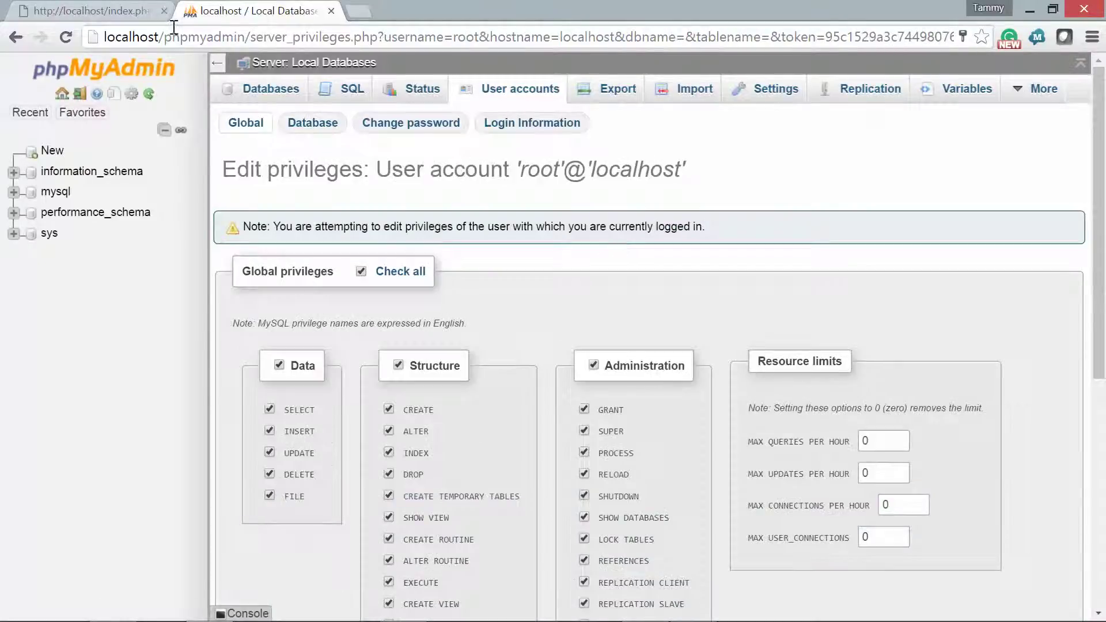
left_click(13, 39)
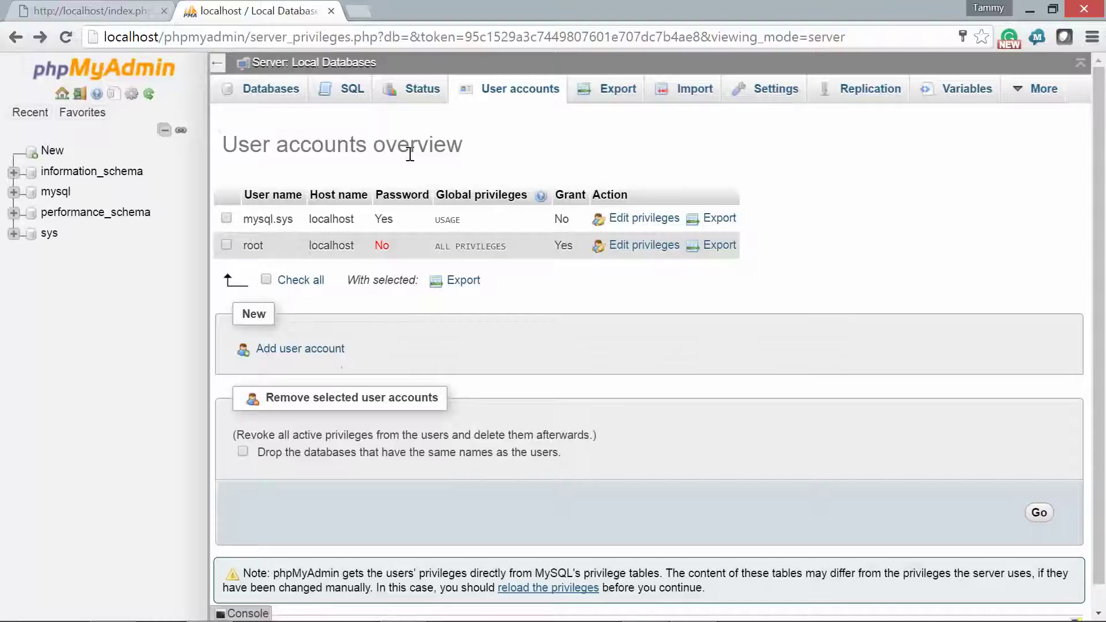
left_click(644, 220)
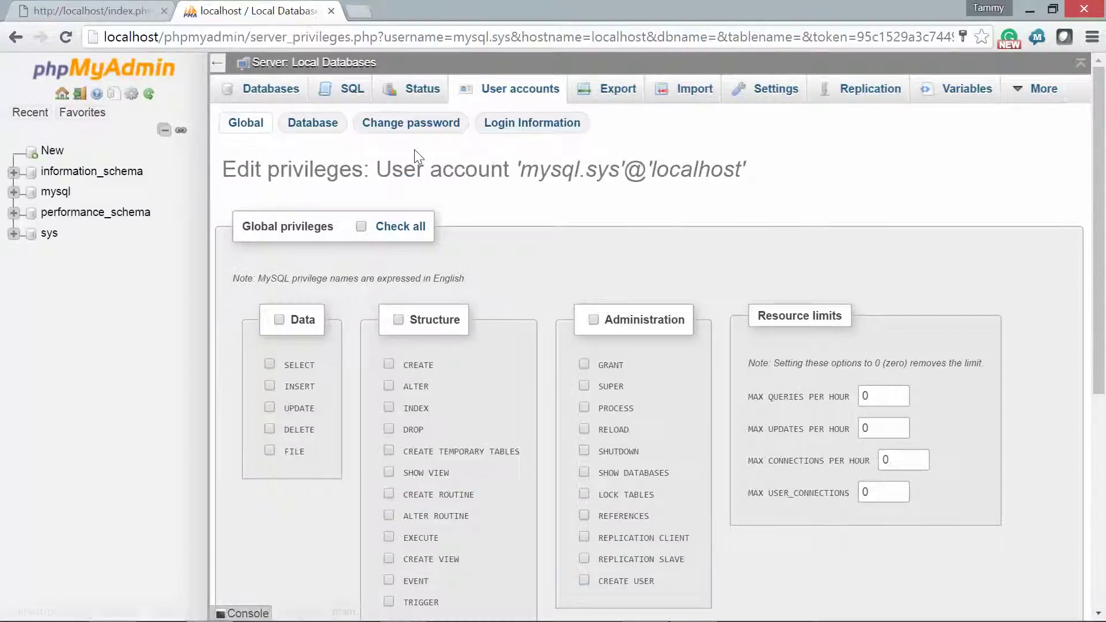
left_click(407, 124)
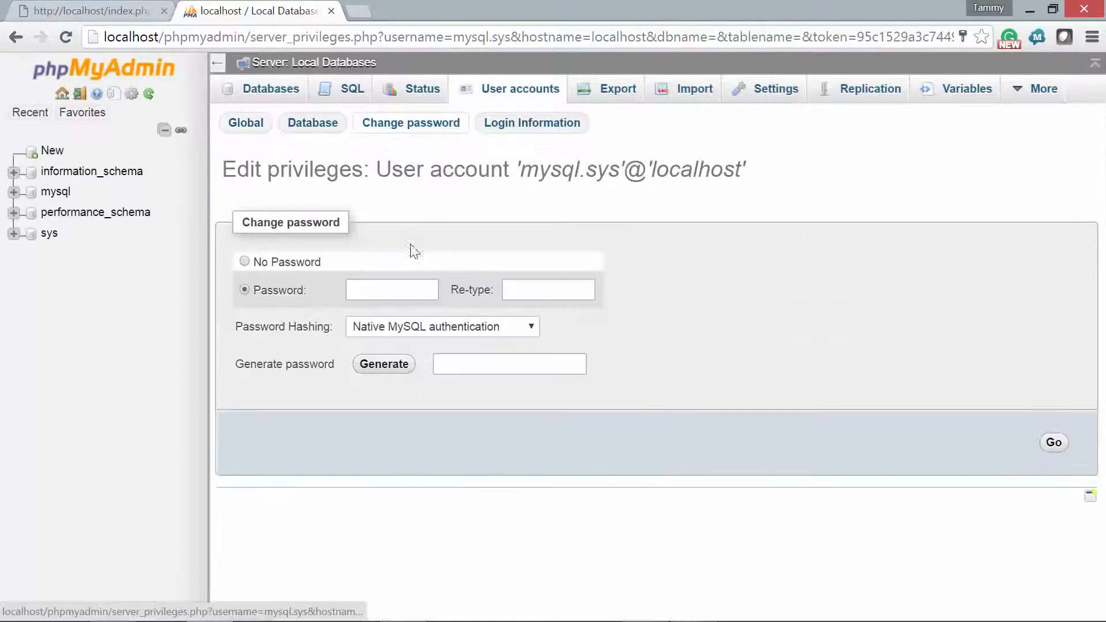
left_click(398, 288)
type("password")
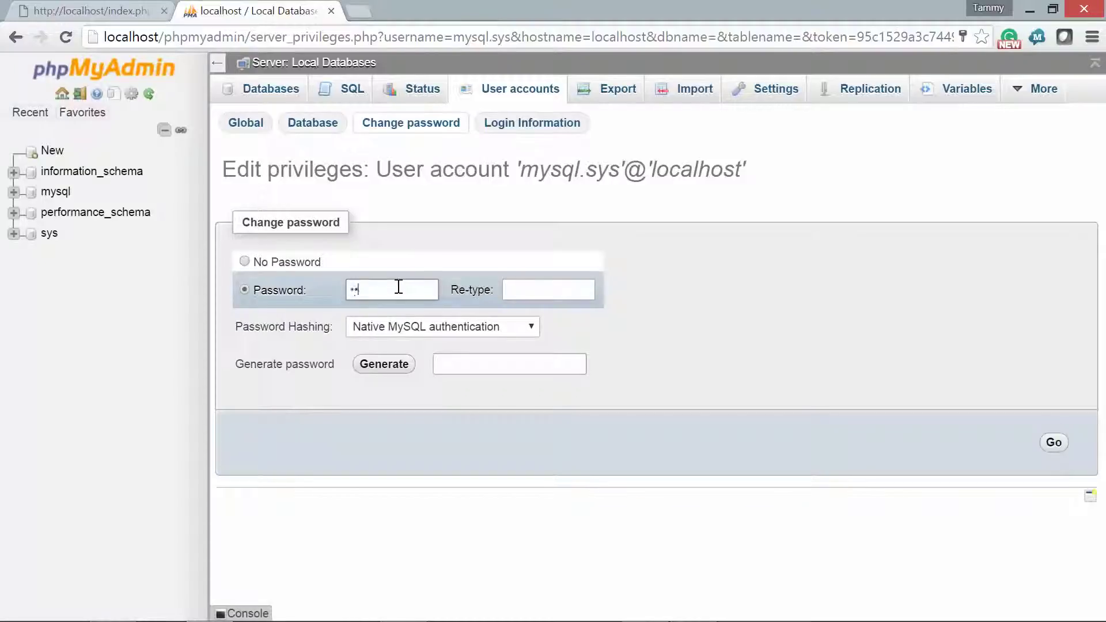
key("Tab")
type("password")
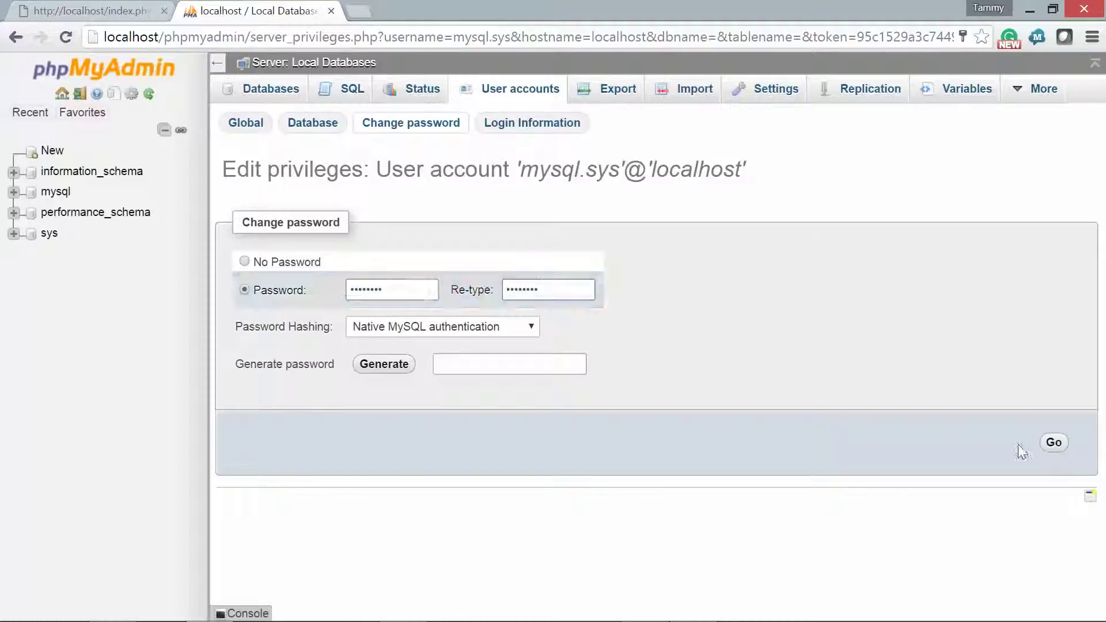
left_click(1054, 442)
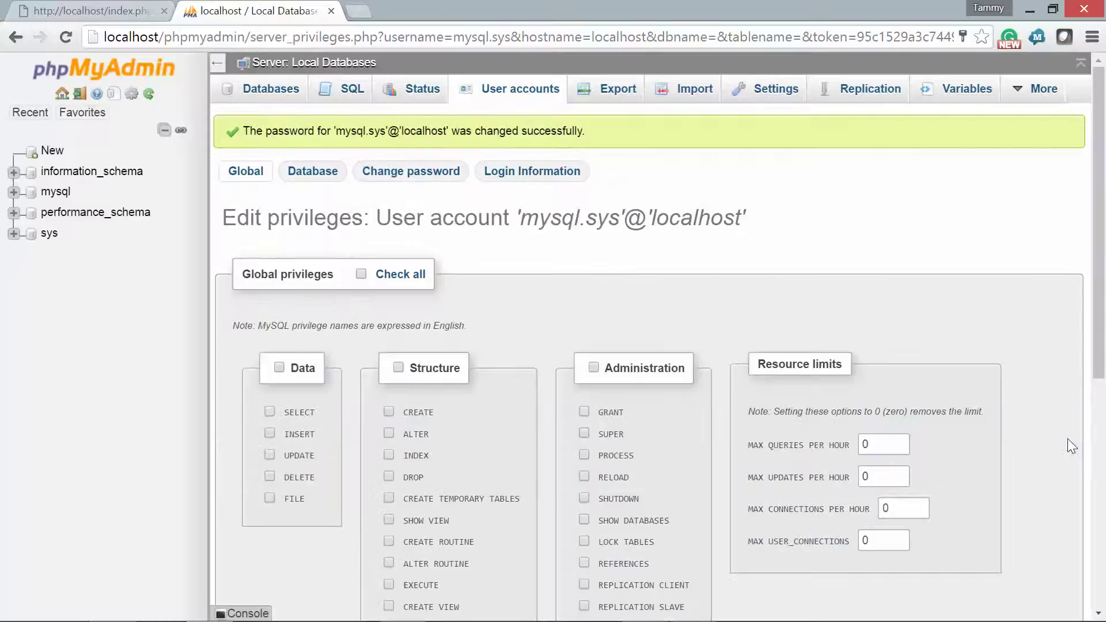
left_click(510, 92)
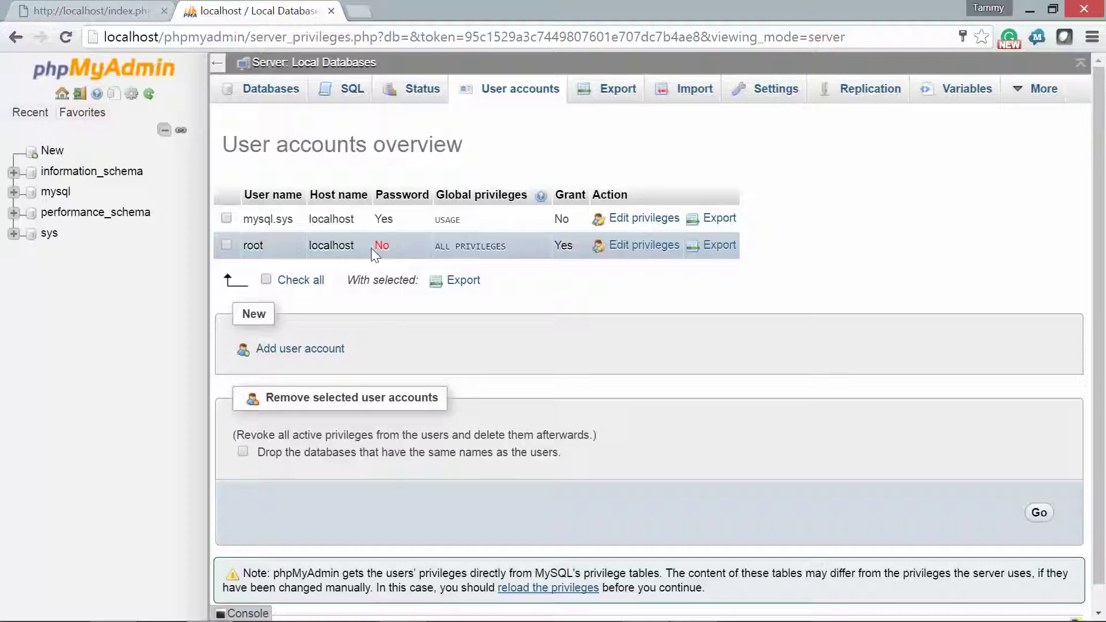
- Change root@localhost's password, entered twice, then bring up root's Login Information form
left_click(638, 247)
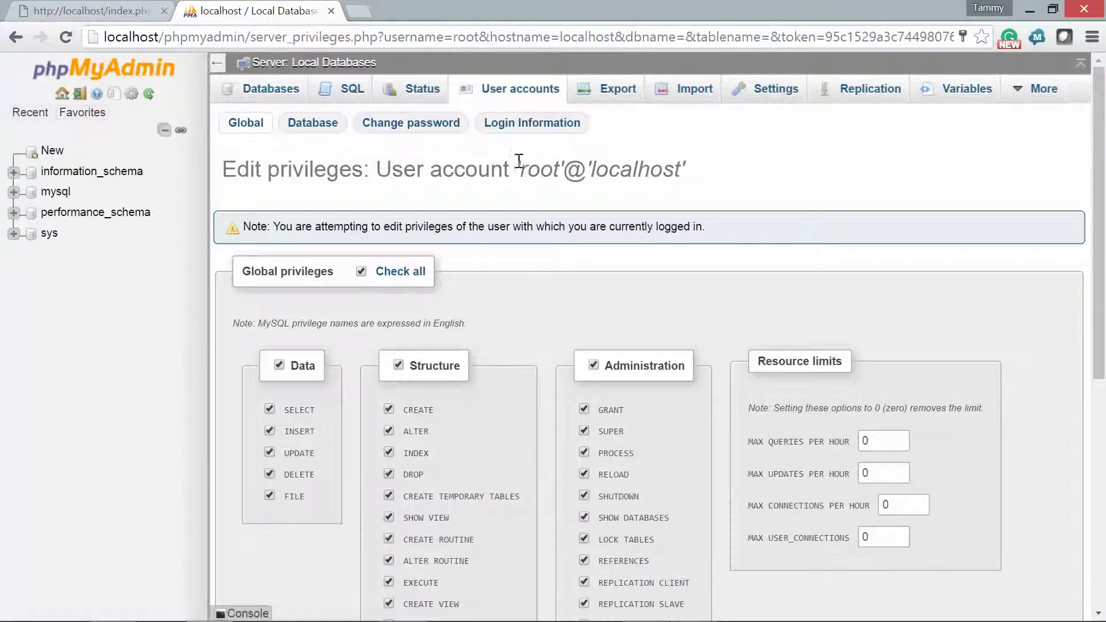
left_click(405, 133)
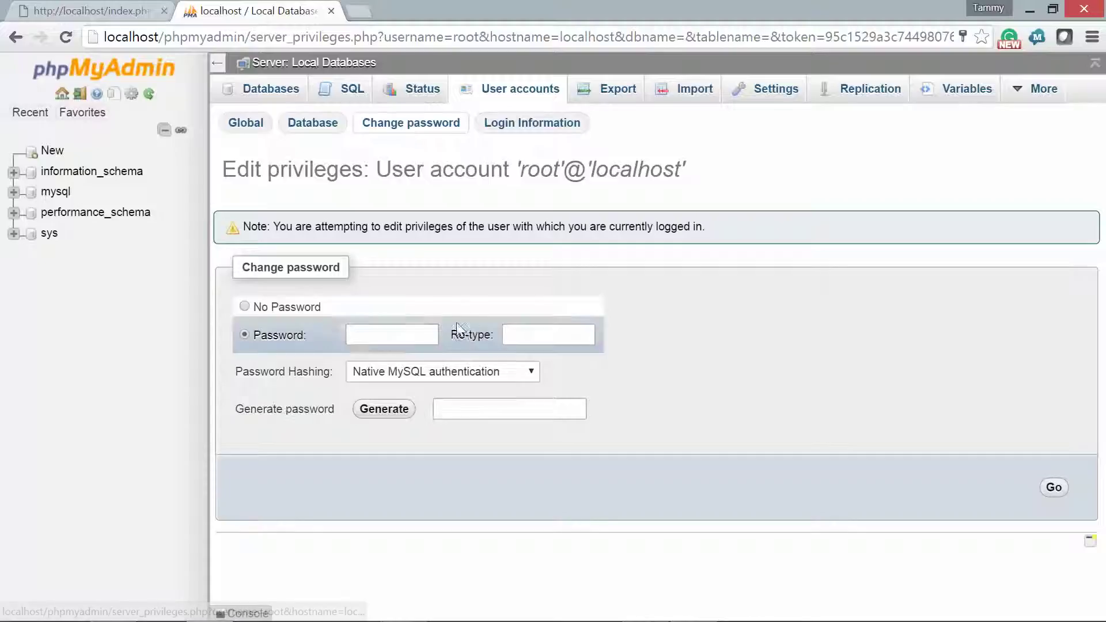
left_click(415, 337)
type("password")
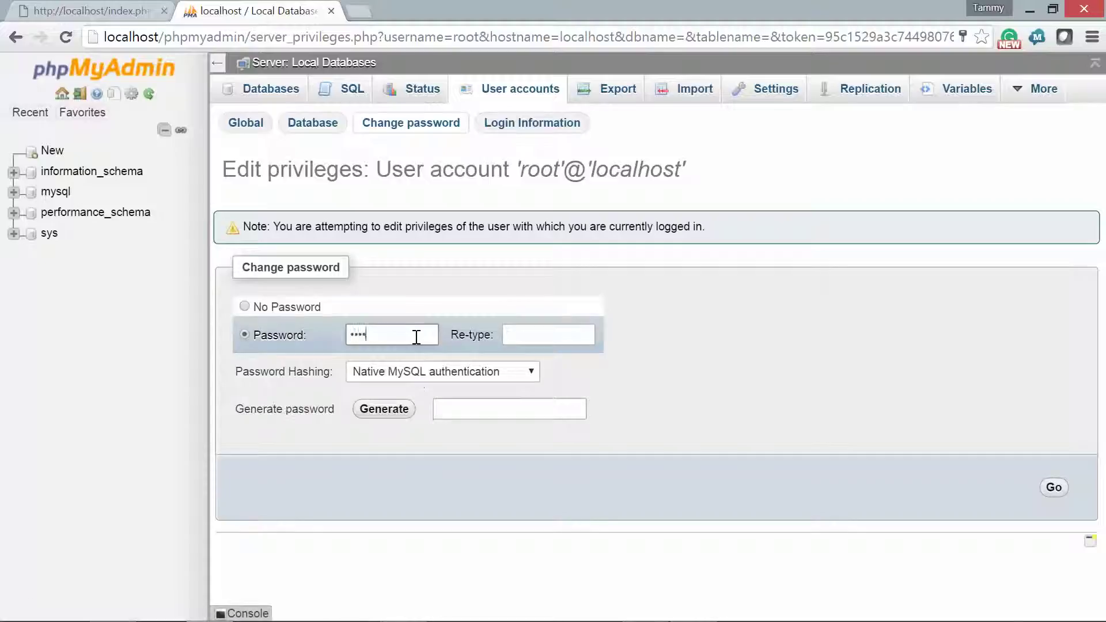
key("Tab")
type("password")
left_click(1051, 487)
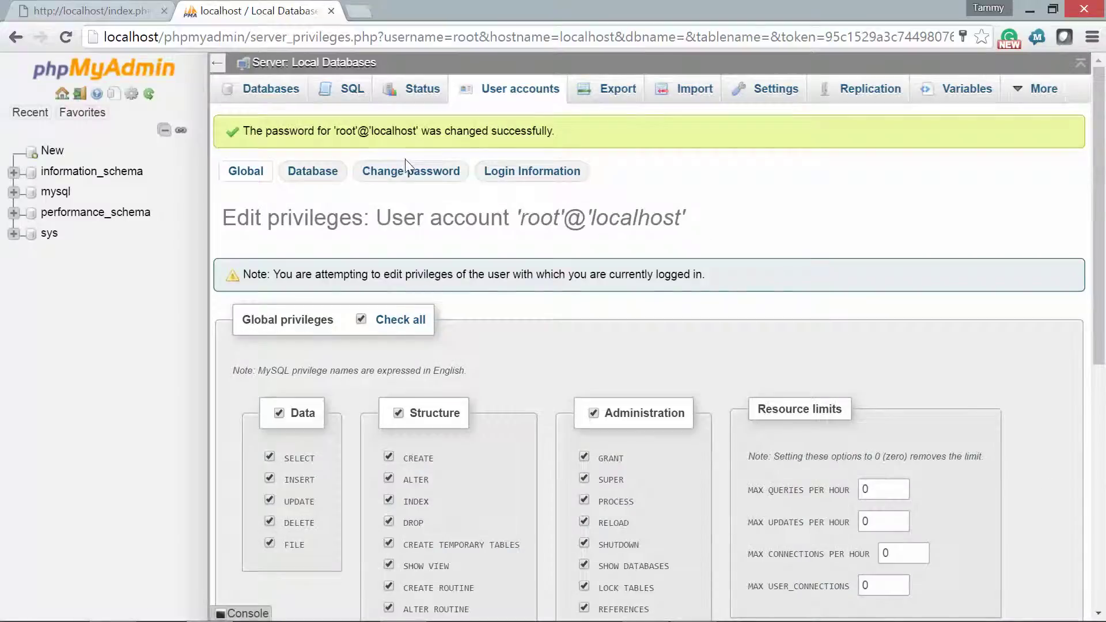
left_click(506, 177)
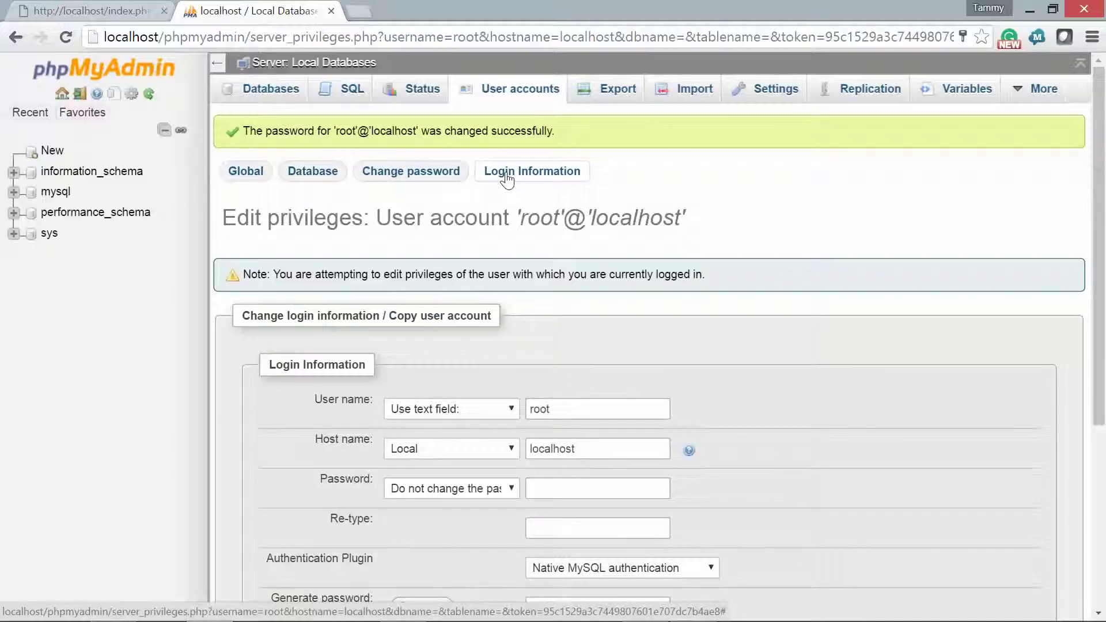
- Switch root's Password option to Use text field and type the password in both fields
left_click(512, 491)
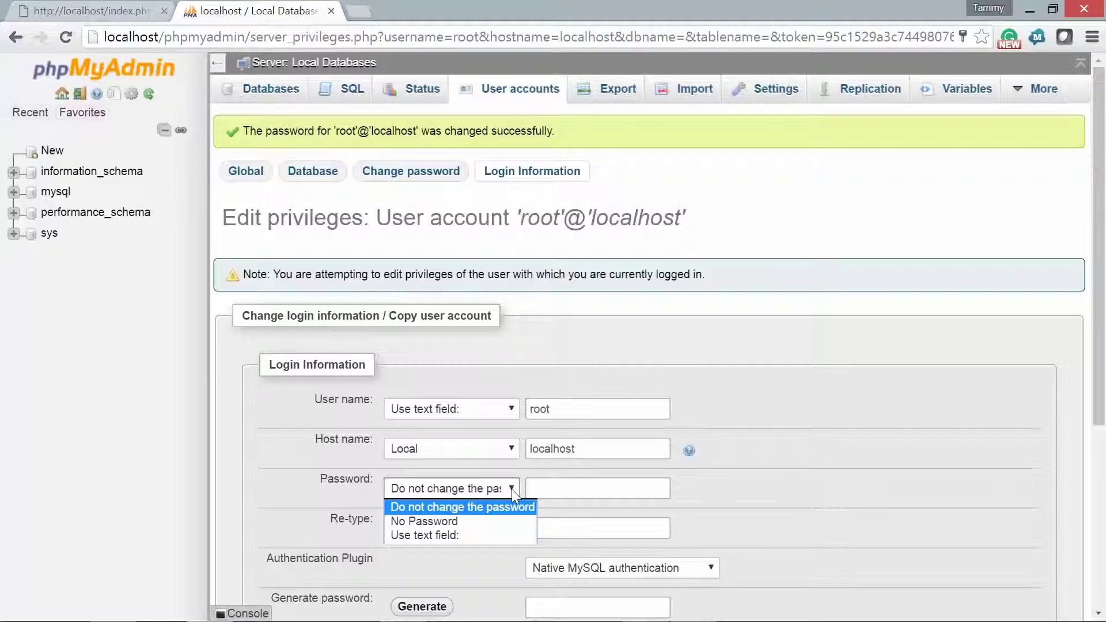
left_click(511, 489)
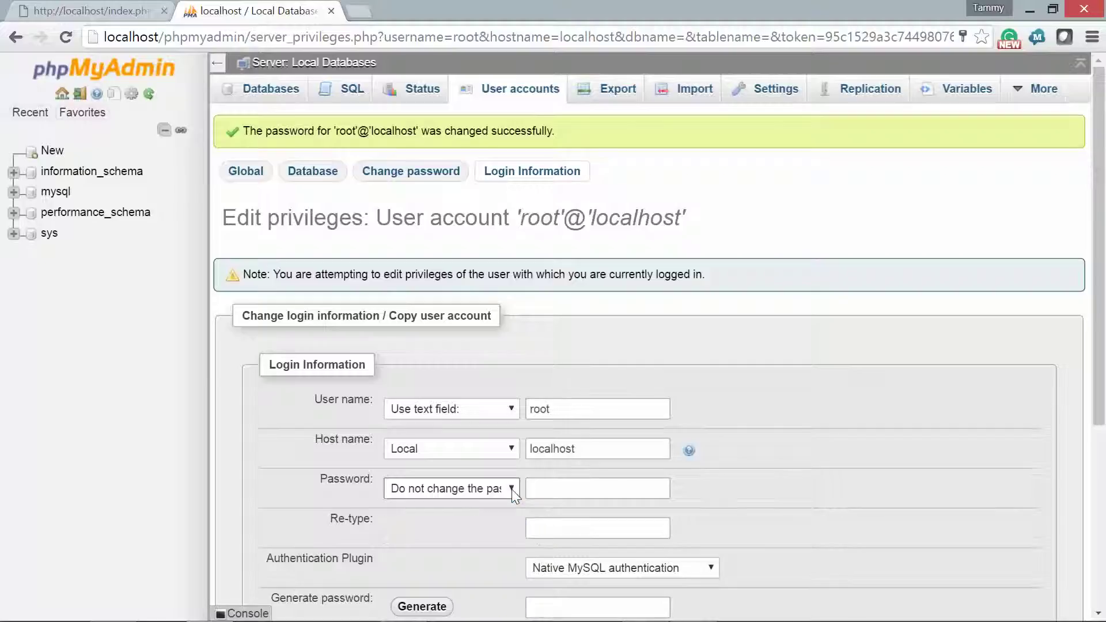
left_click(511, 489)
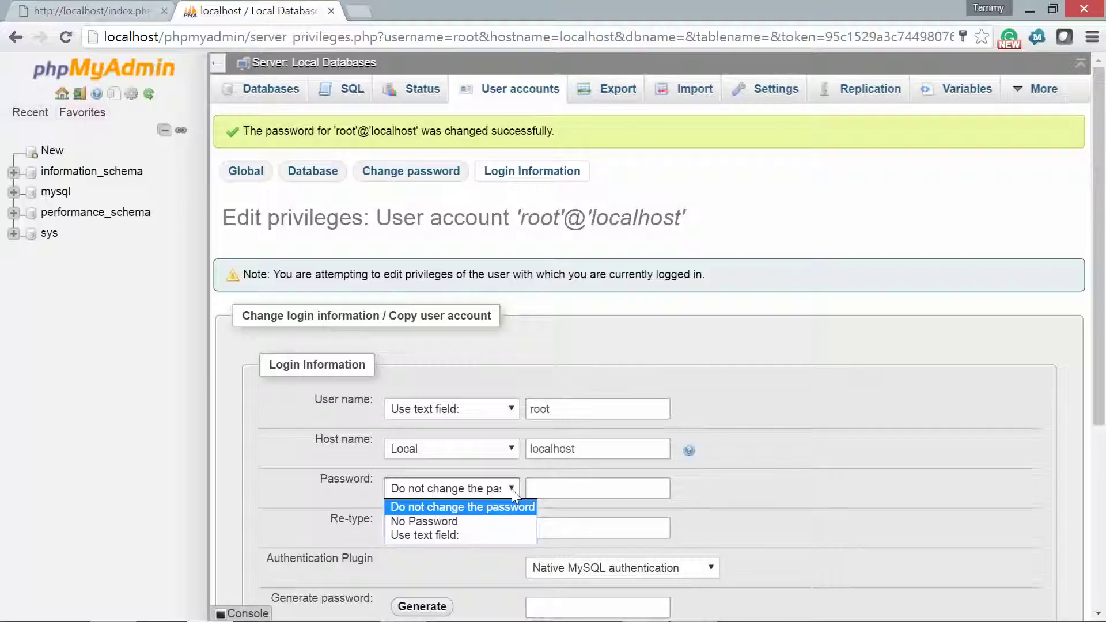
left_click(472, 535)
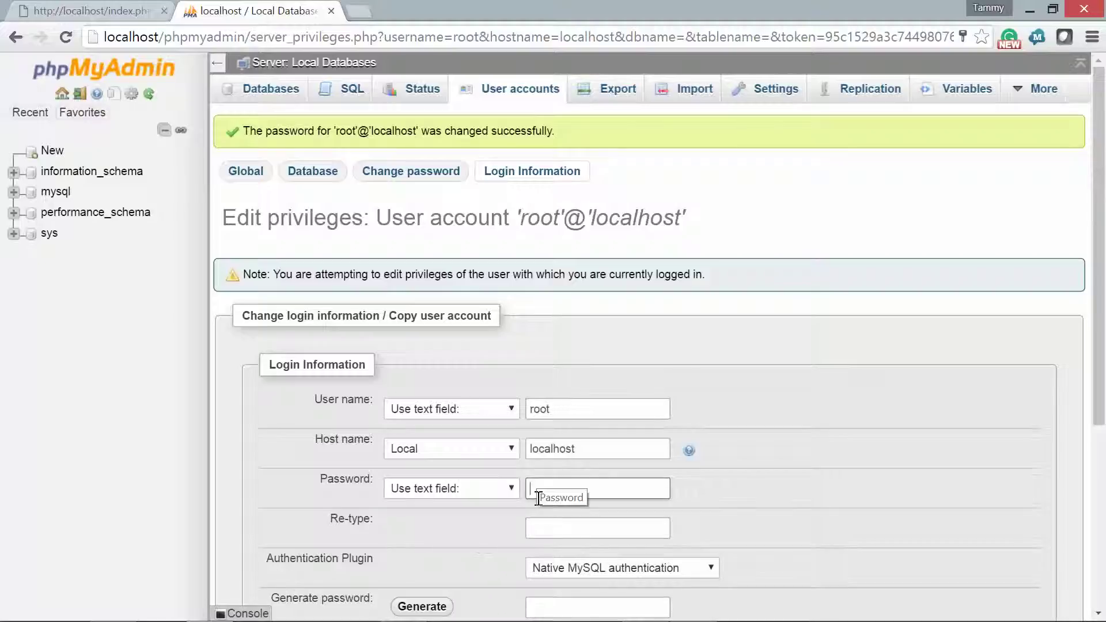
type("password")
key("Tab")
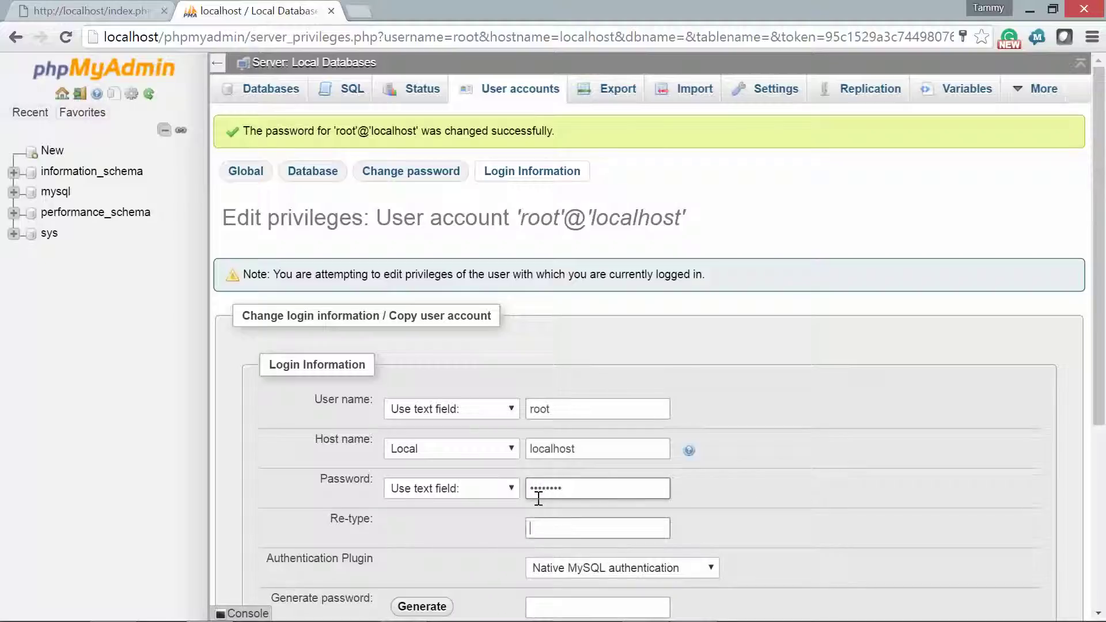
type("password")
left_click_drag(1102, 355, 1104, 518)
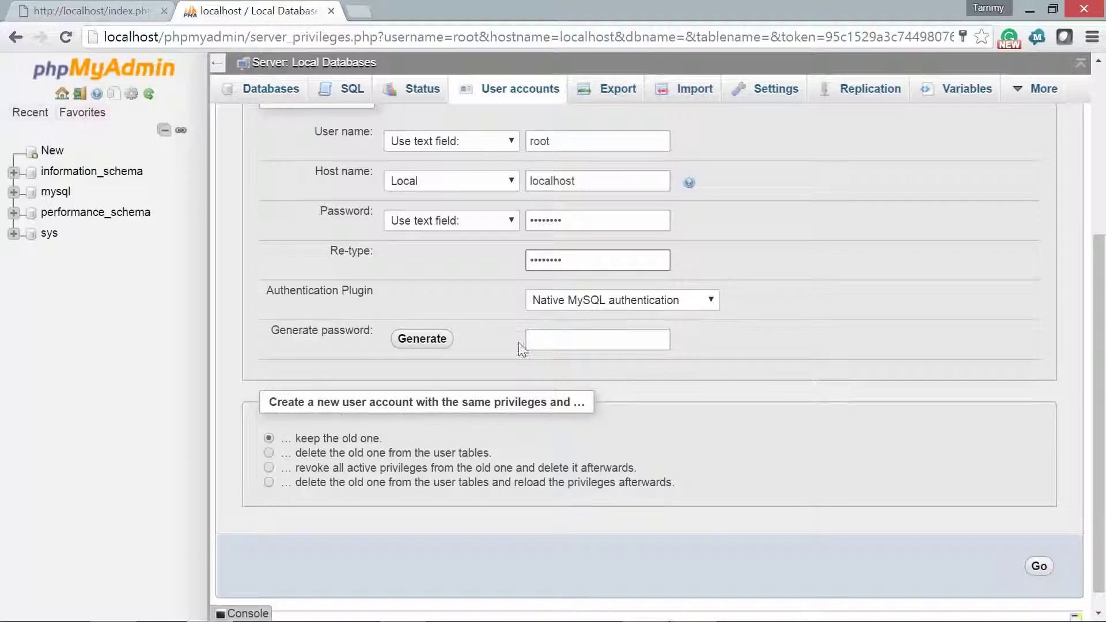
- Clear both password fields, submit root's login information, and go to User accounts
left_click(585, 226)
key("ctrl+a")
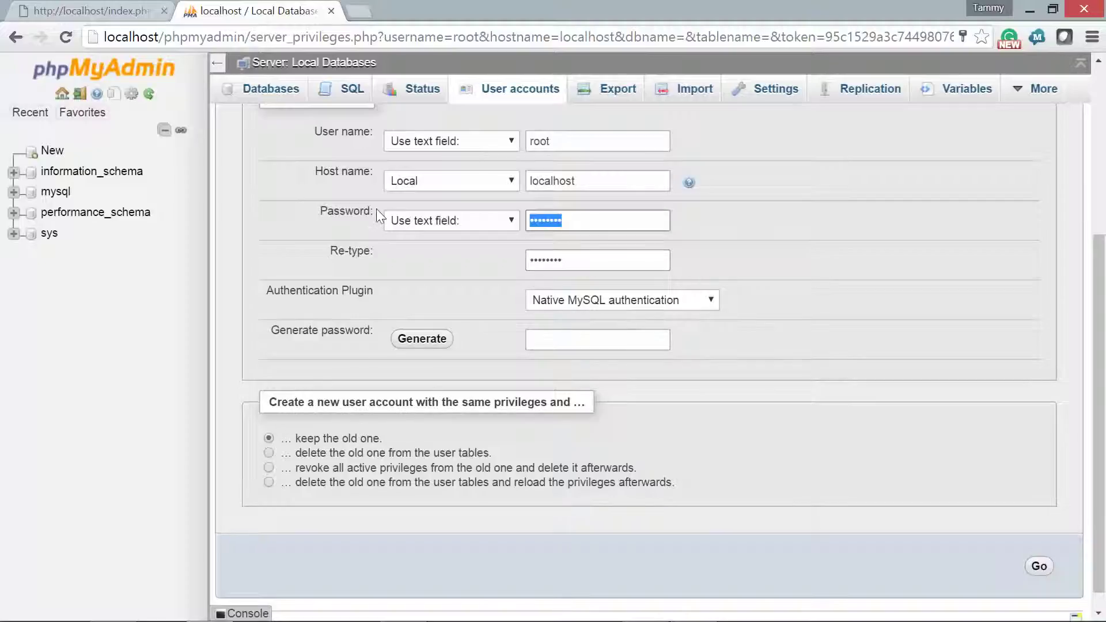
key("BackSpace")
key("Tab")
key("BackSpace")
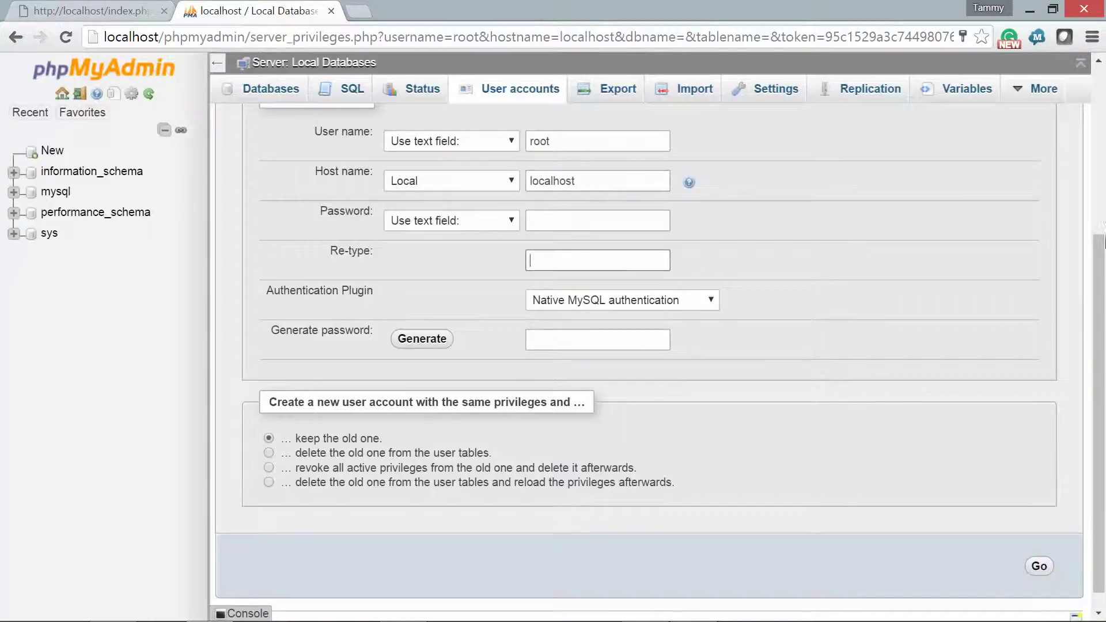
key("Return")
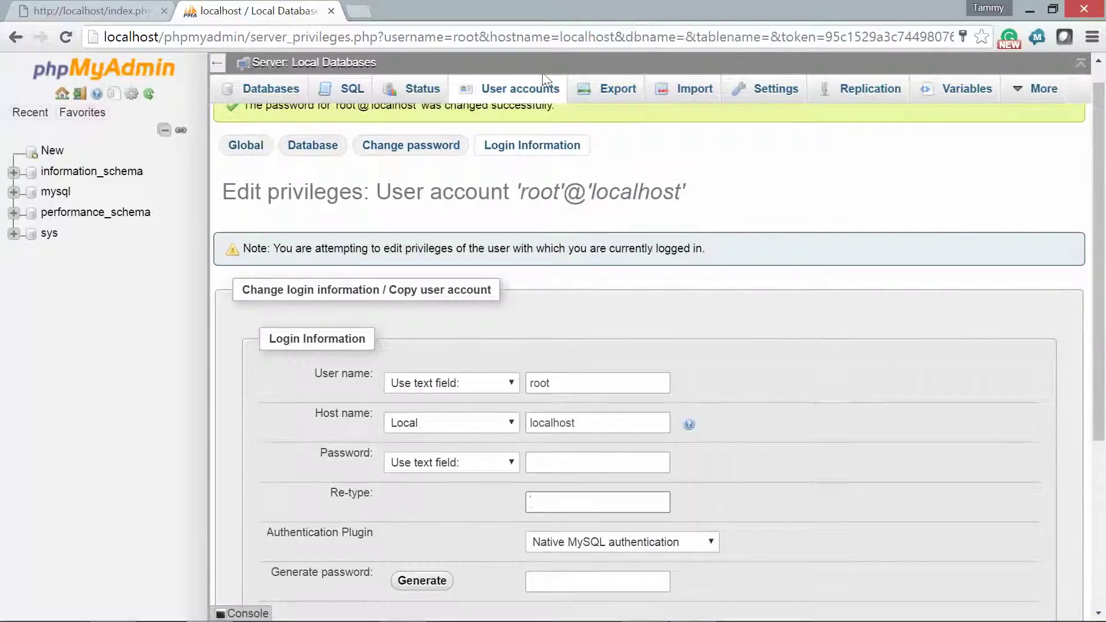
left_click(523, 94)
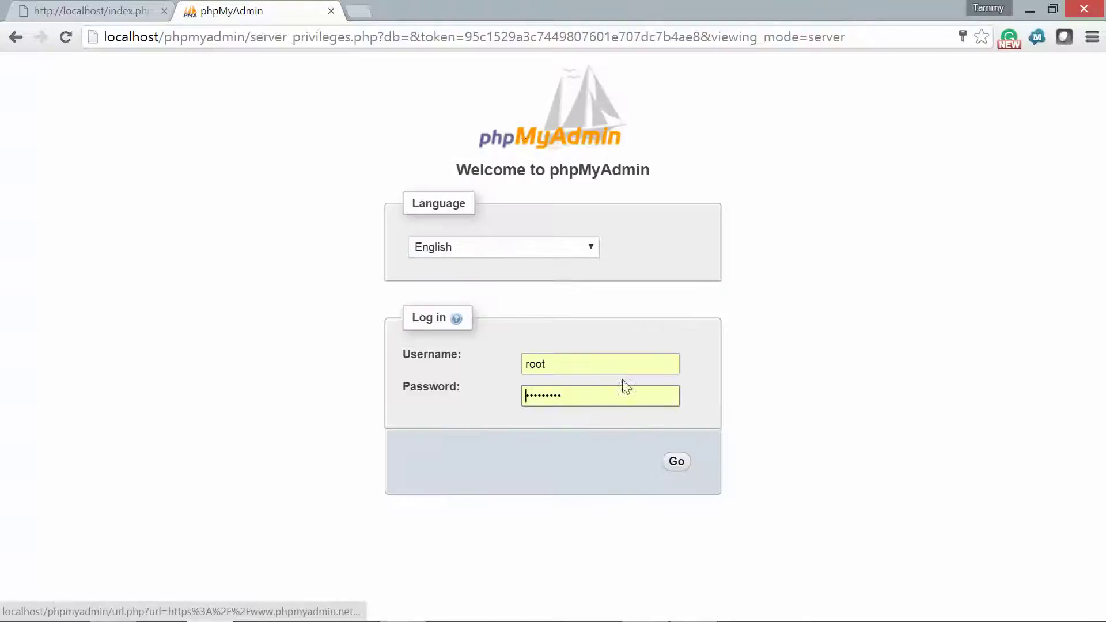
- Log back in as root with the new password and let Chrome update the saved password
left_click(675, 461)
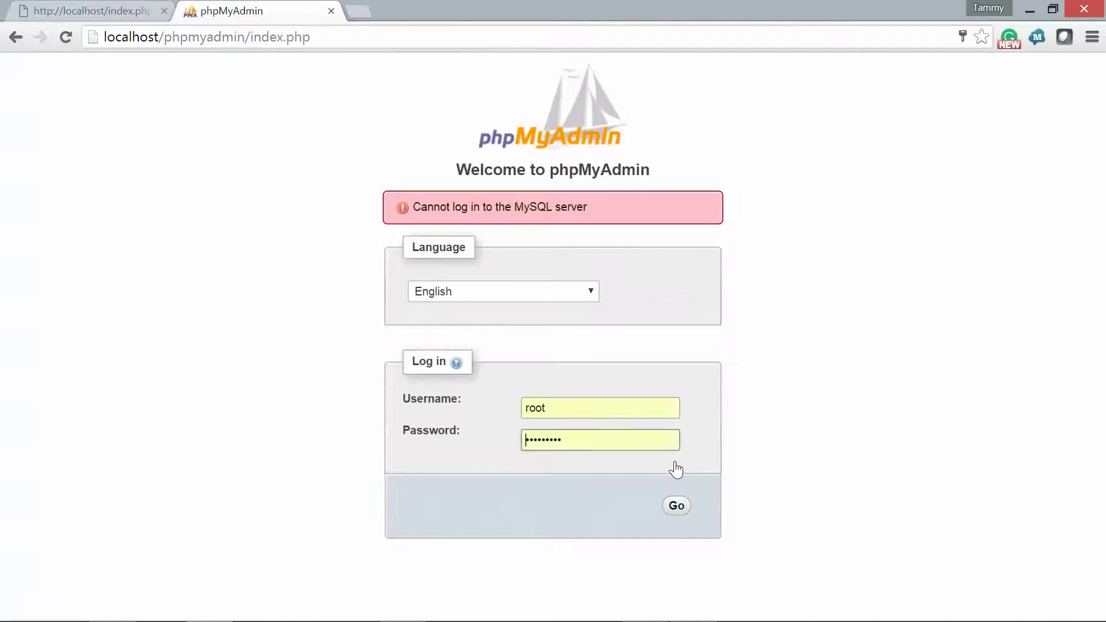
left_click_drag(602, 438, 354, 421)
type("********")
key("Return")
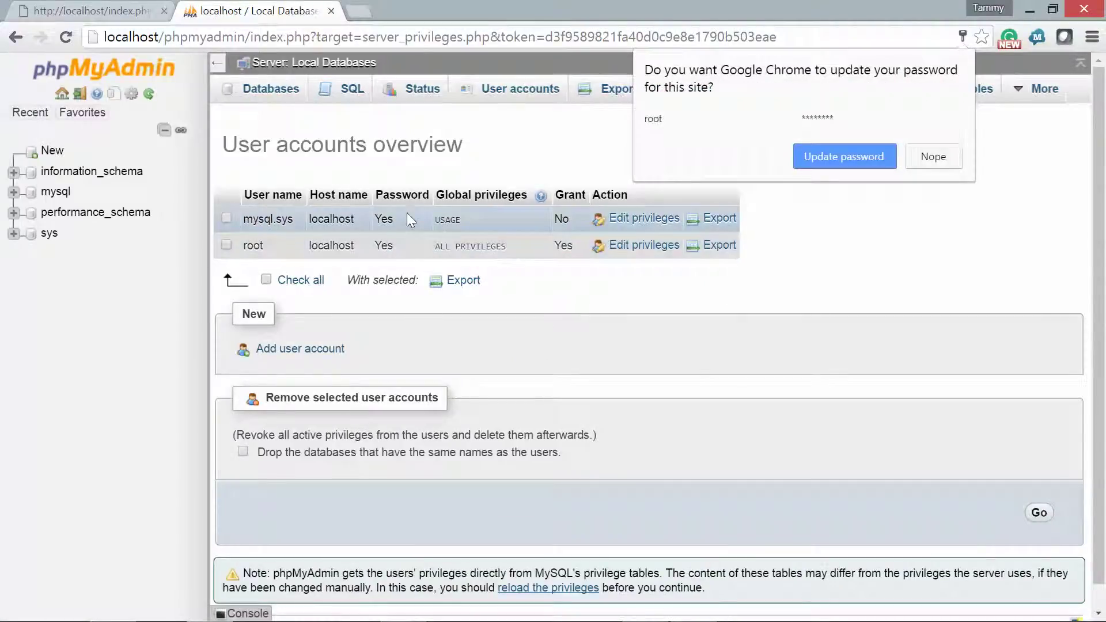
left_click(842, 157)
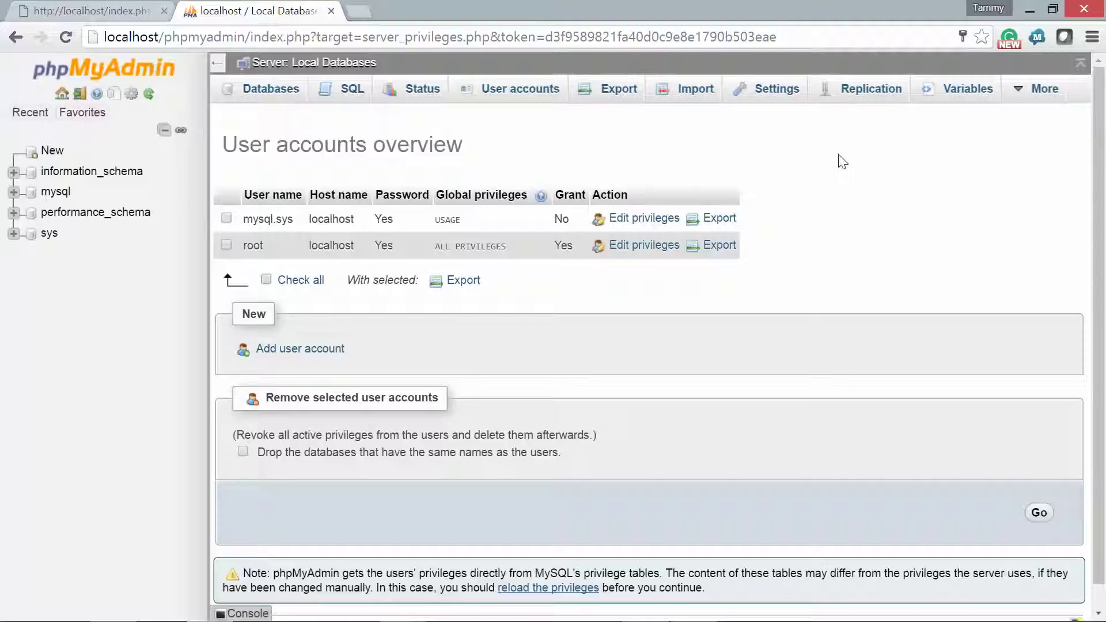
mouse_move(1031, 616)
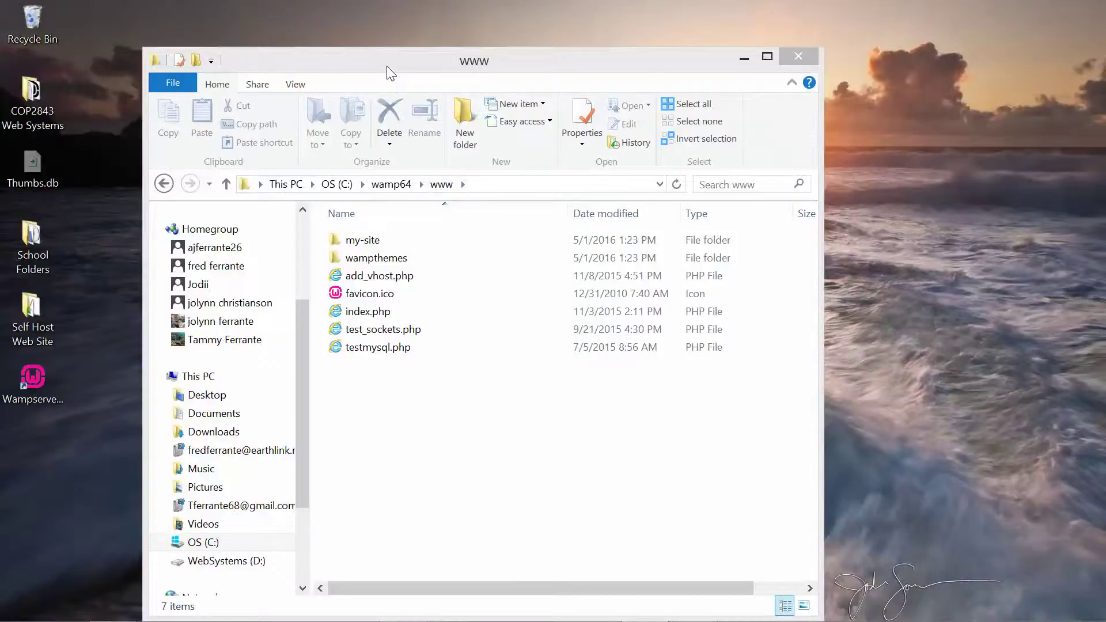
left_click_drag(396, 68, 672, 41)
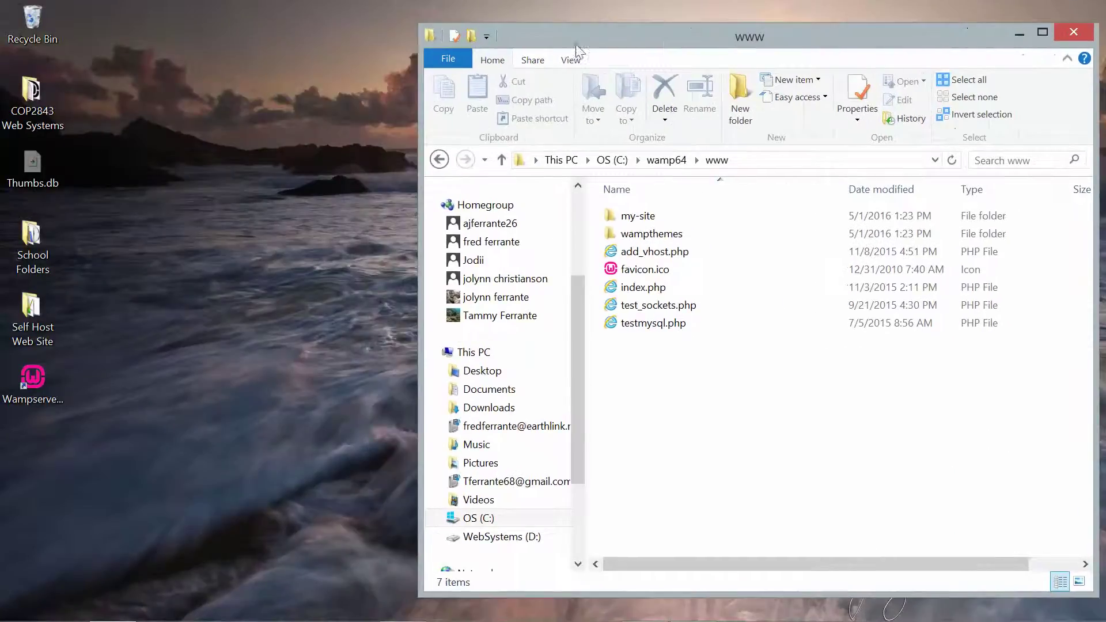
double_click(46, 107)
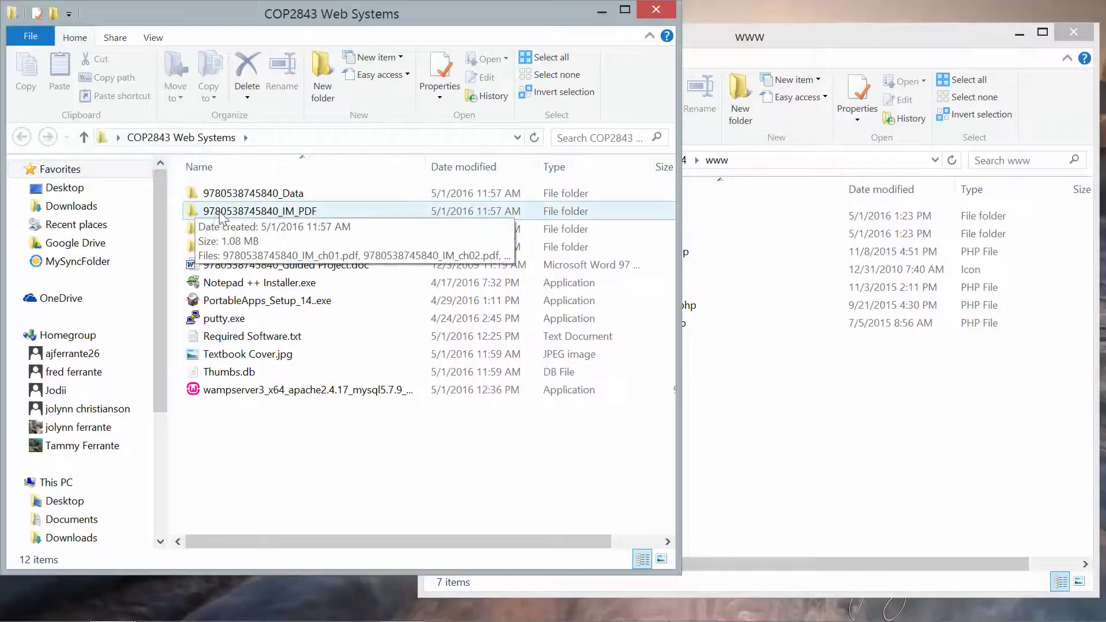
double_click(237, 196)
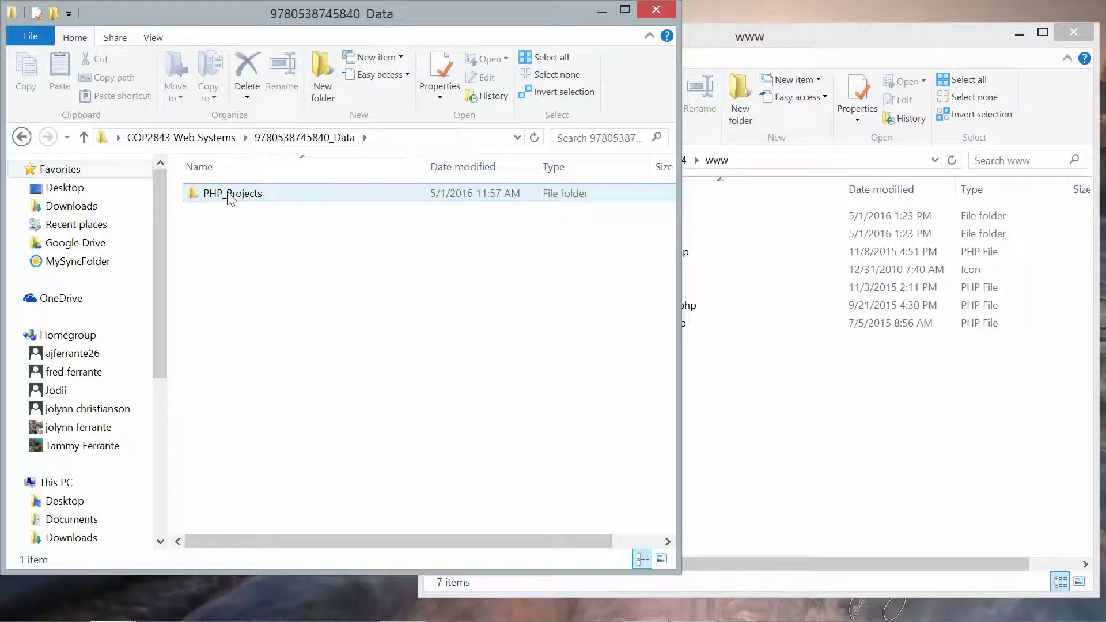
double_click(230, 196)
left_click(231, 196)
key("shift+Down")
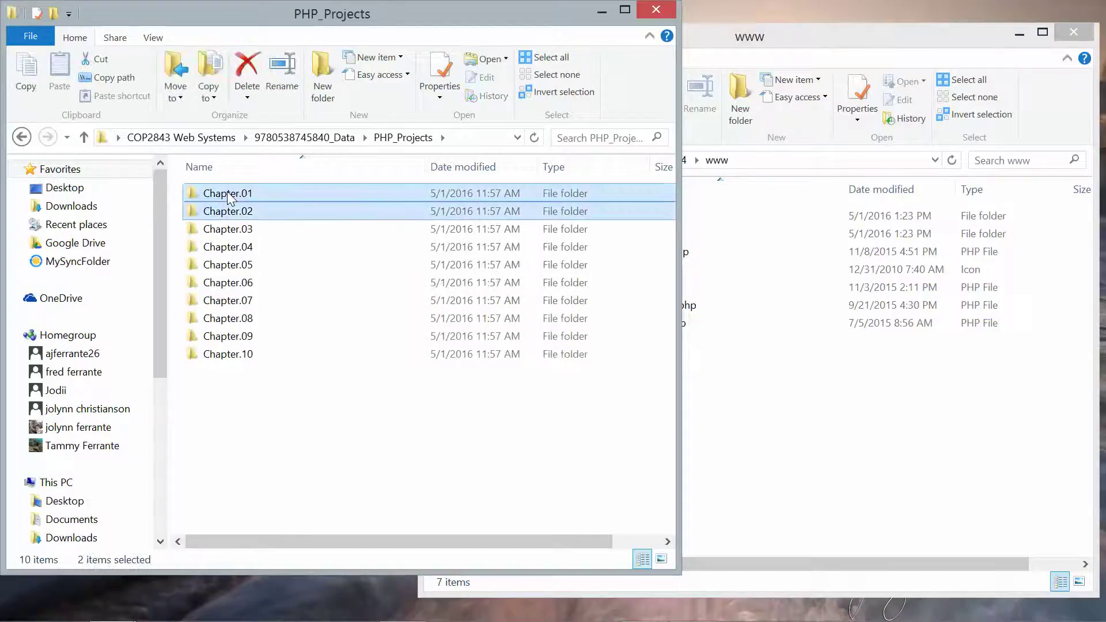
key("shift+Down")
key("shift+Down")
key("shift+Down")
key("shift+Down")
key("shift+Down")
key("shift+Down")
key("shift+Down")
key("shift+Down")
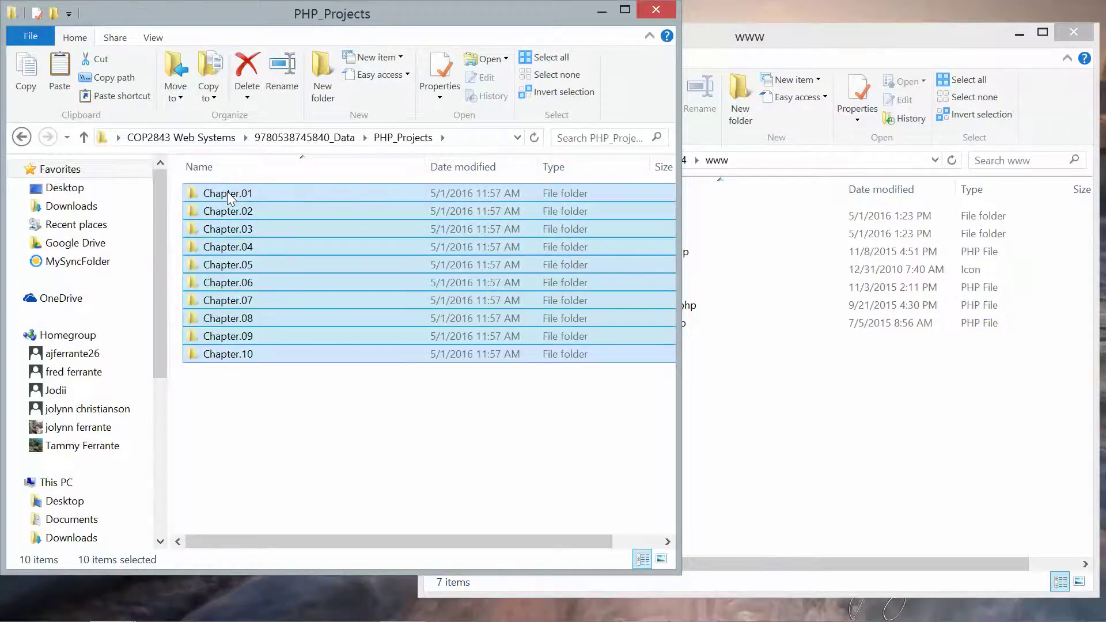
left_click(777, 408)
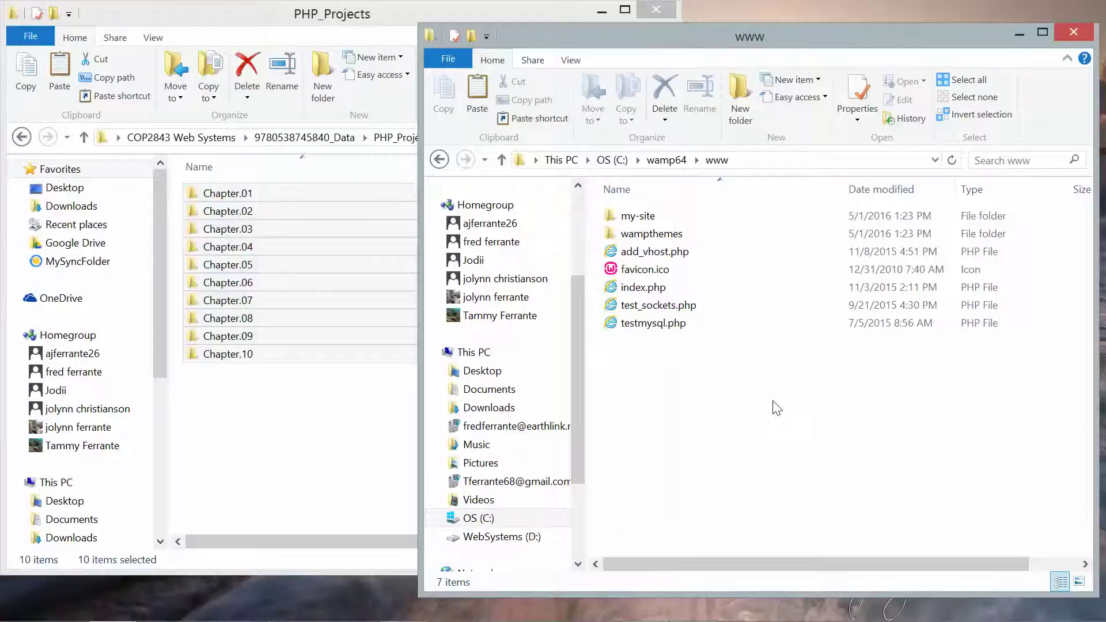
key("ctrl+v")
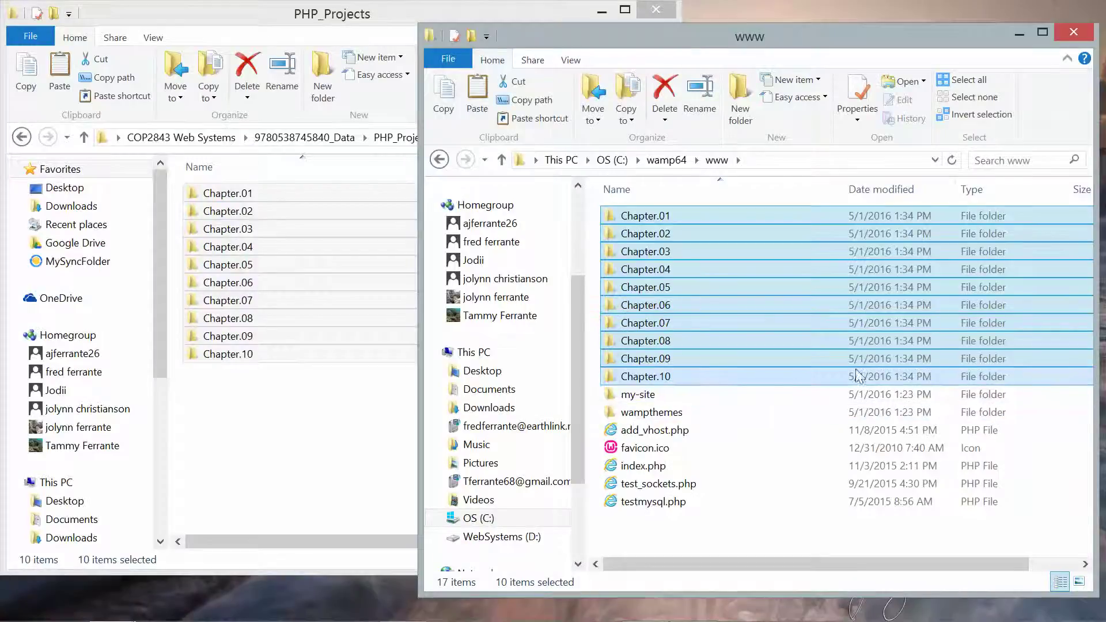
- Close the PHP_Projects and www File Explorer windows
left_click(358, 17)
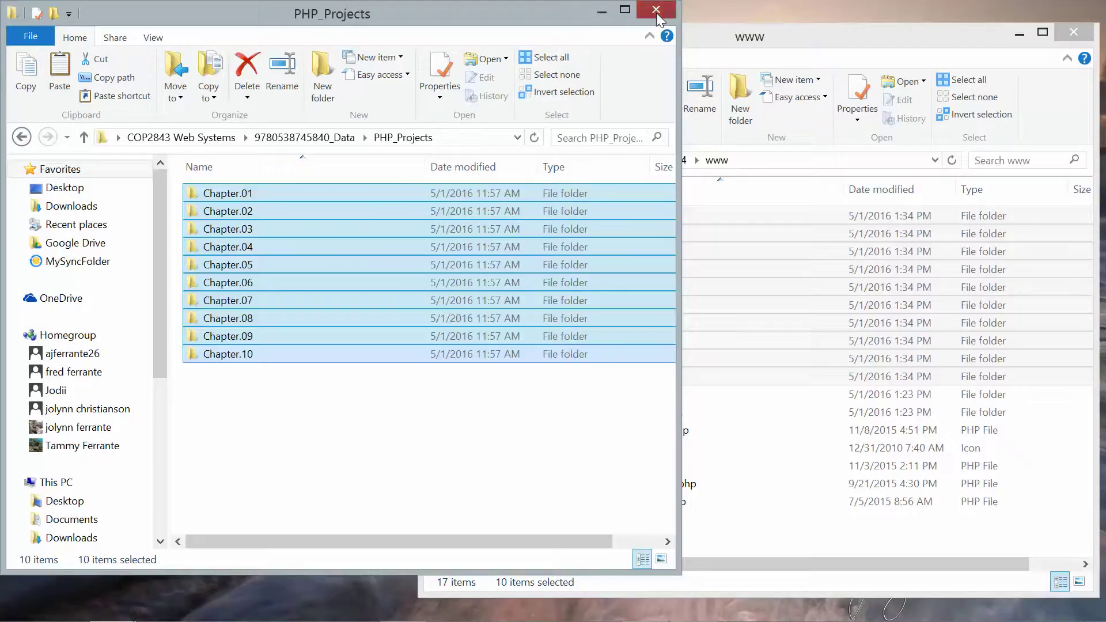
left_click(655, 9)
left_click_drag(717, 50, 509, 51)
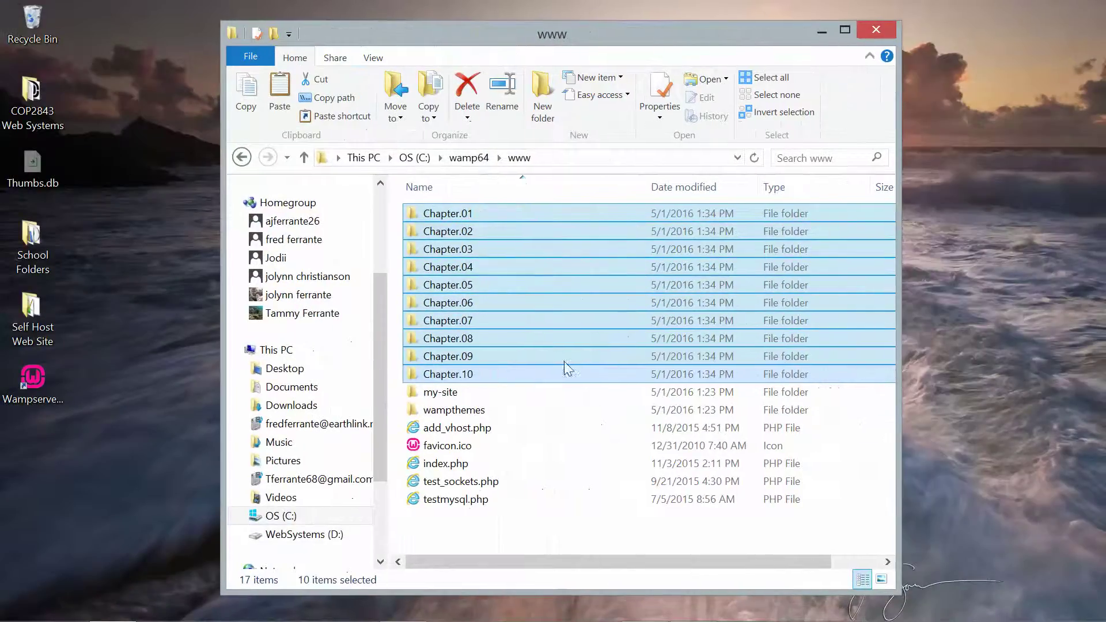
left_click(565, 463)
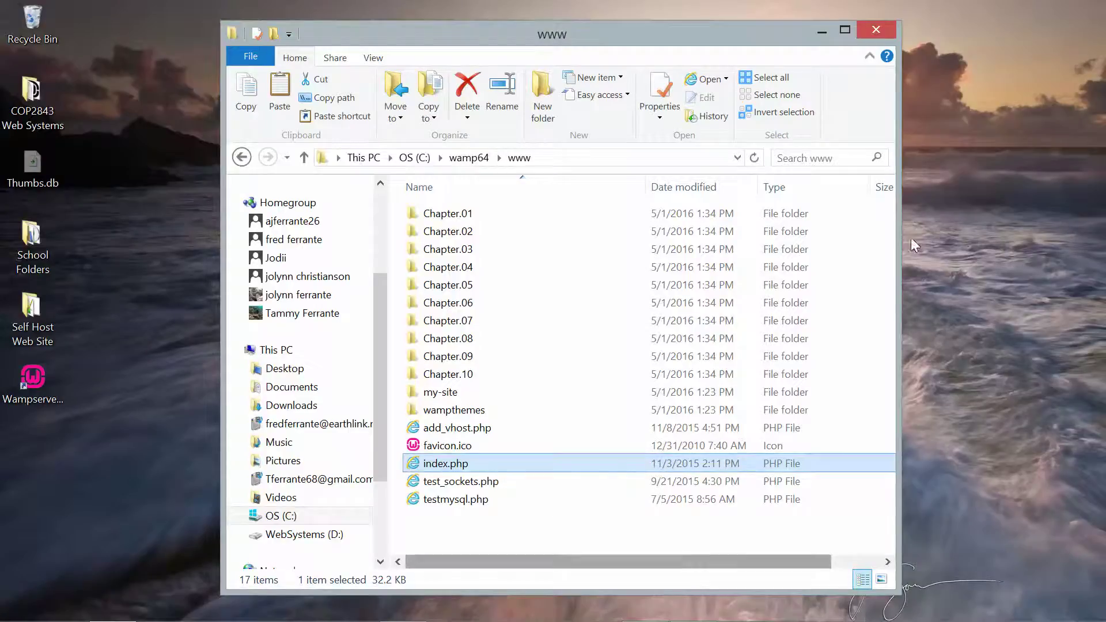
left_click(875, 31)
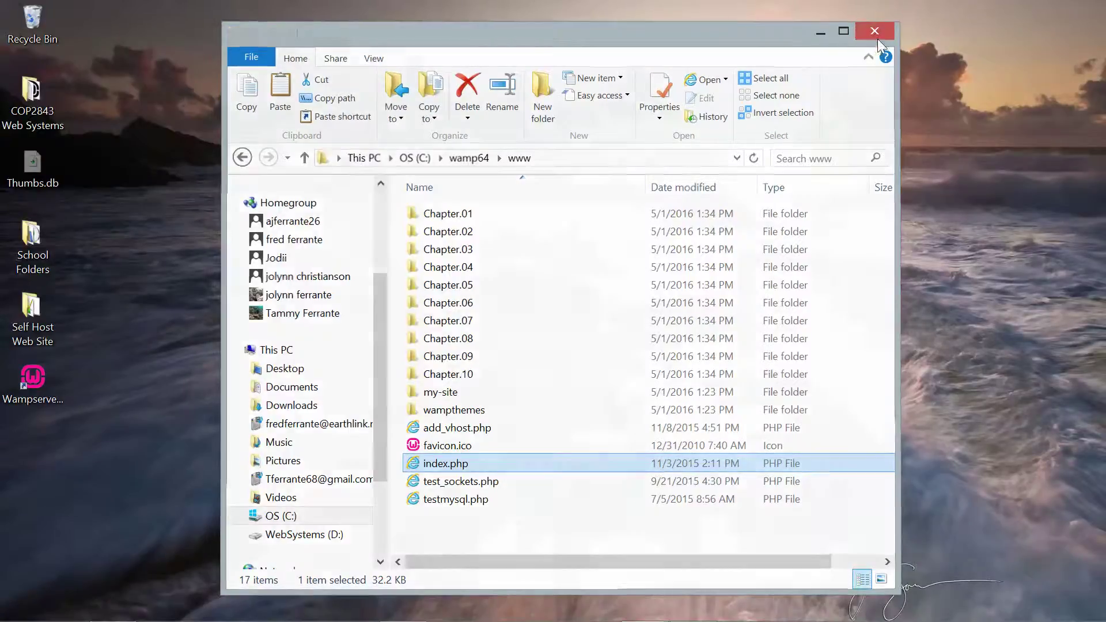
mouse_move(798, 619)
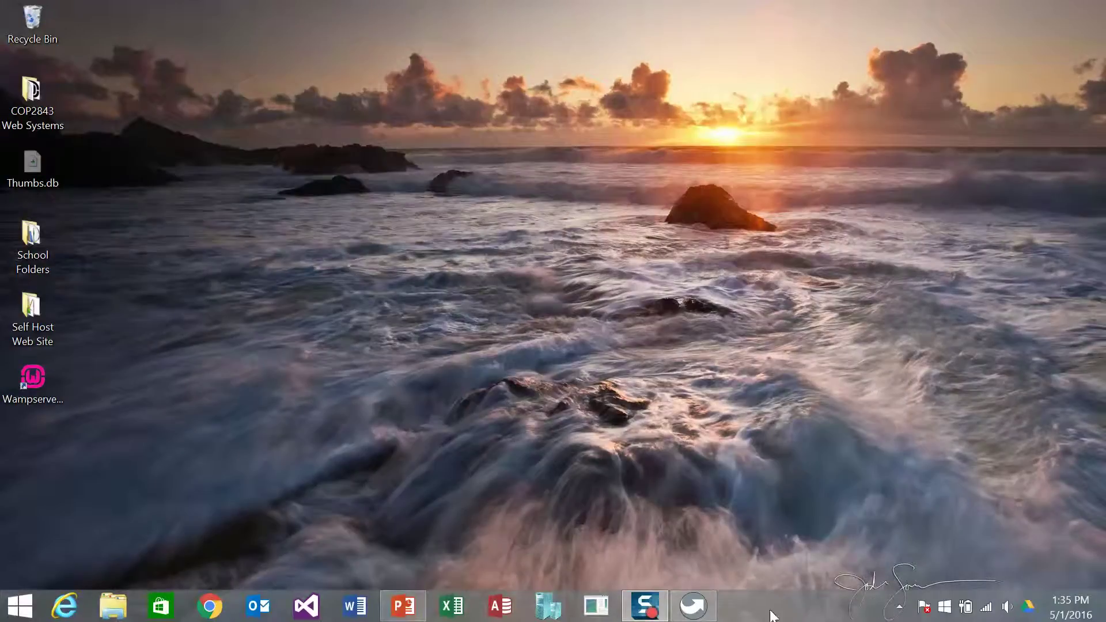
- Launch Notepad++ Portable from the PortableApps.com menu and maximize it on the blank new 1 document
left_click(693, 606)
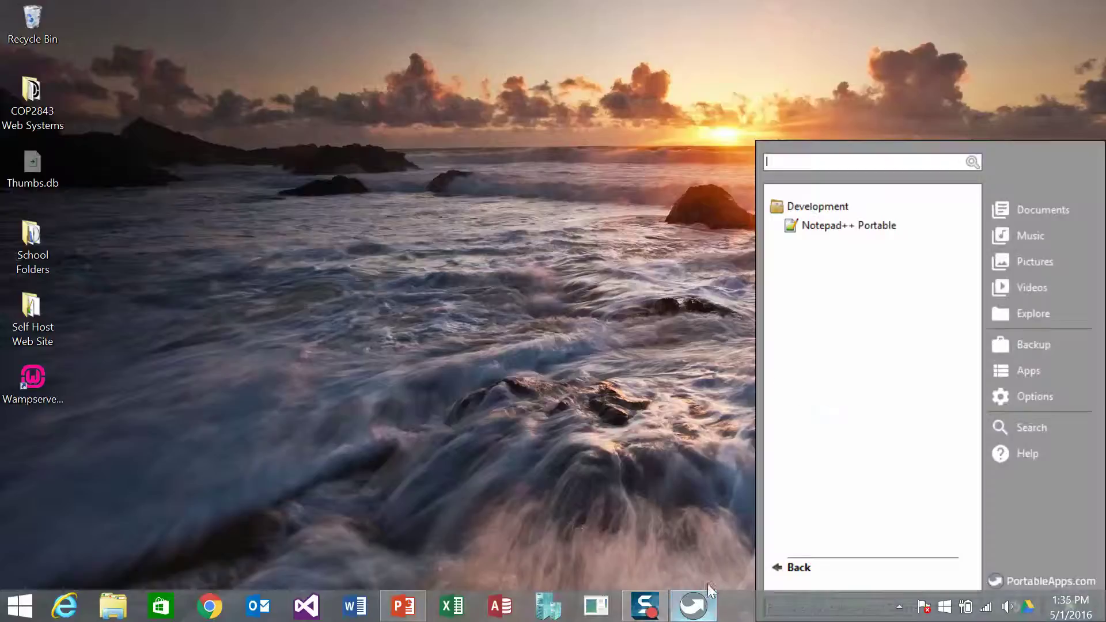
left_click(829, 219)
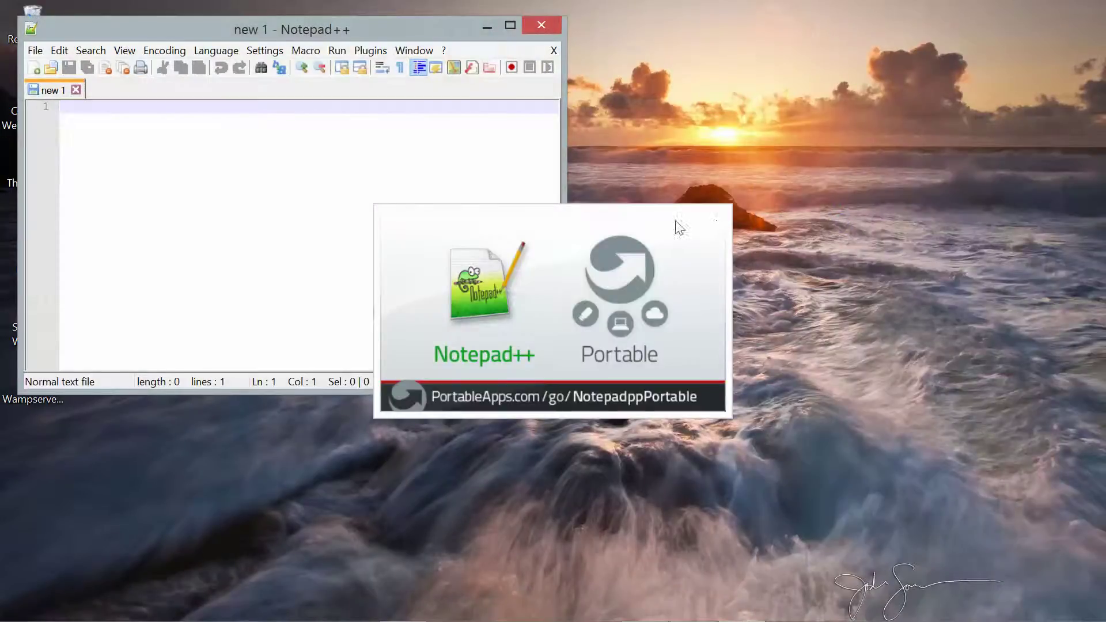
left_click(510, 25)
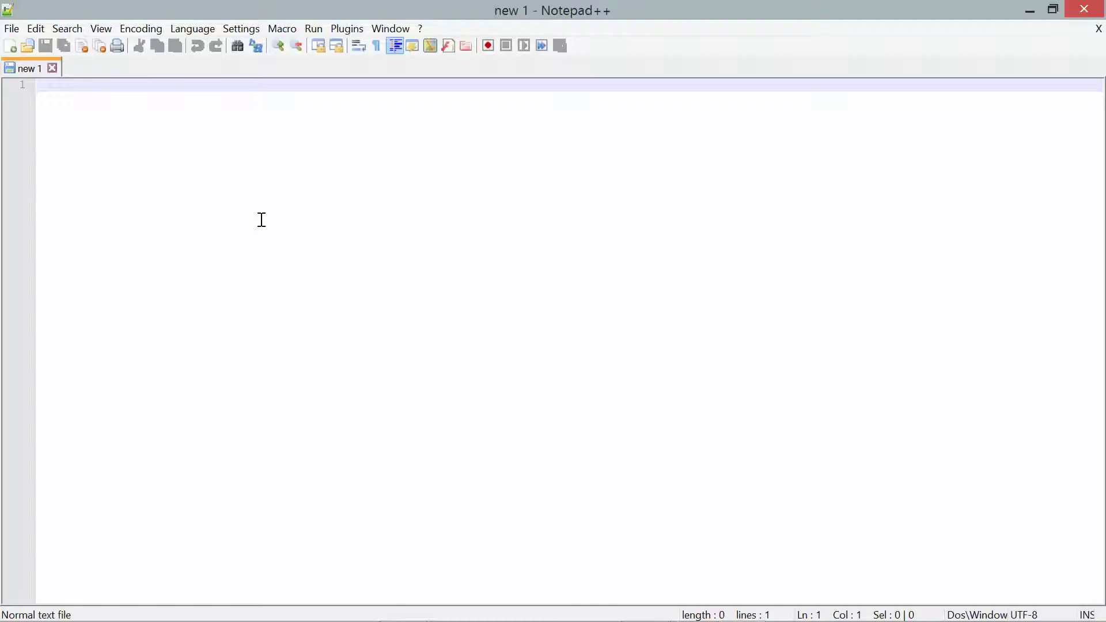
- Set the new 1 document's language to PHP via Language > P
left_click(196, 29)
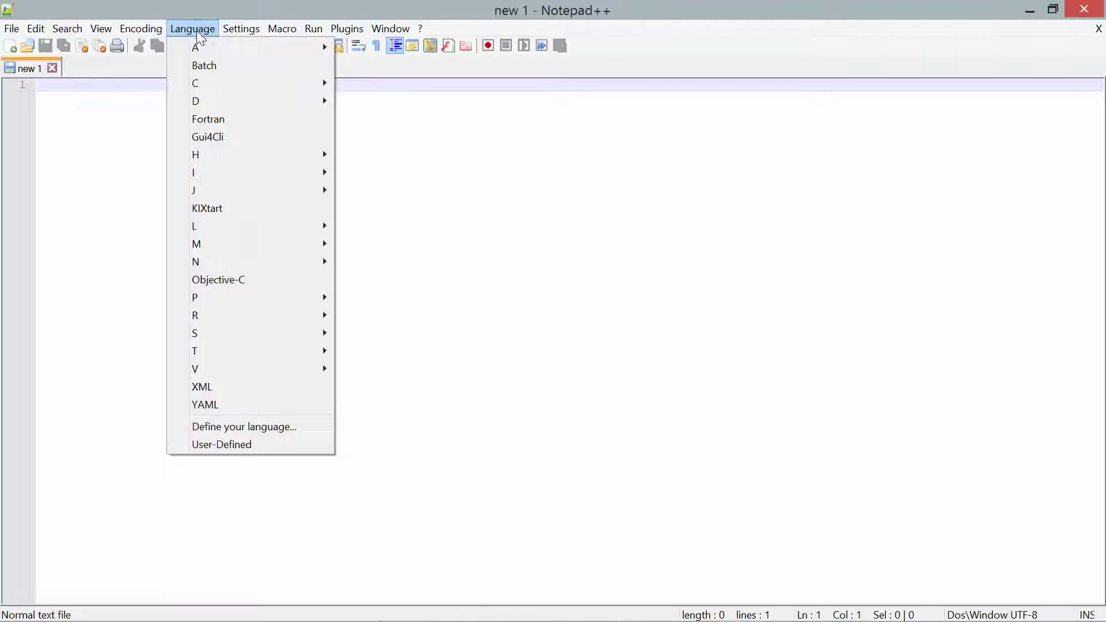
mouse_move(252, 299)
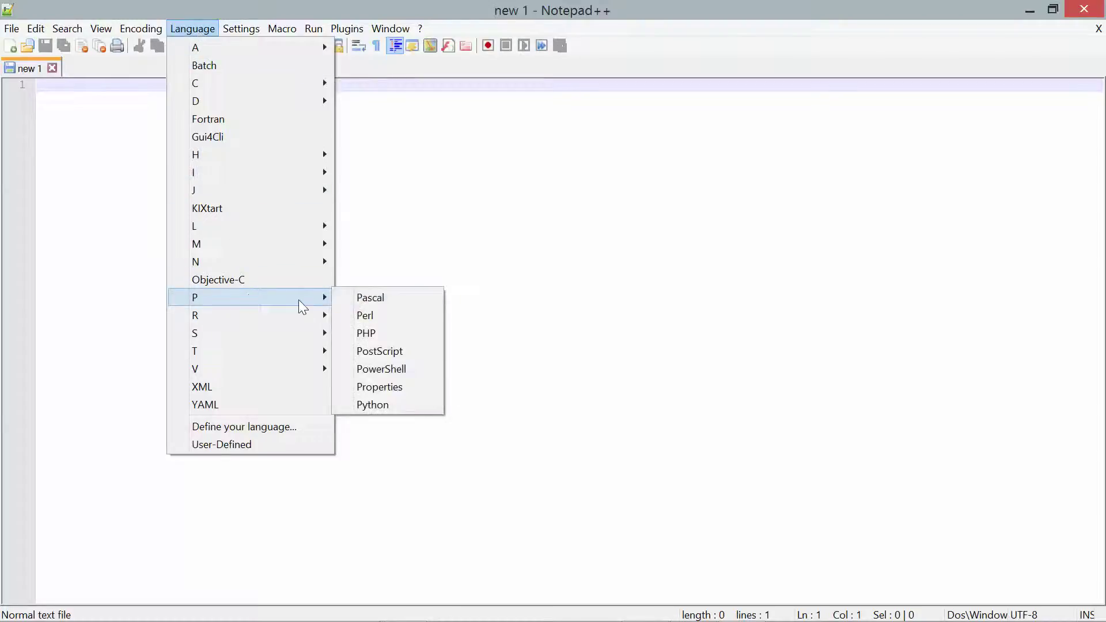
left_click(380, 334)
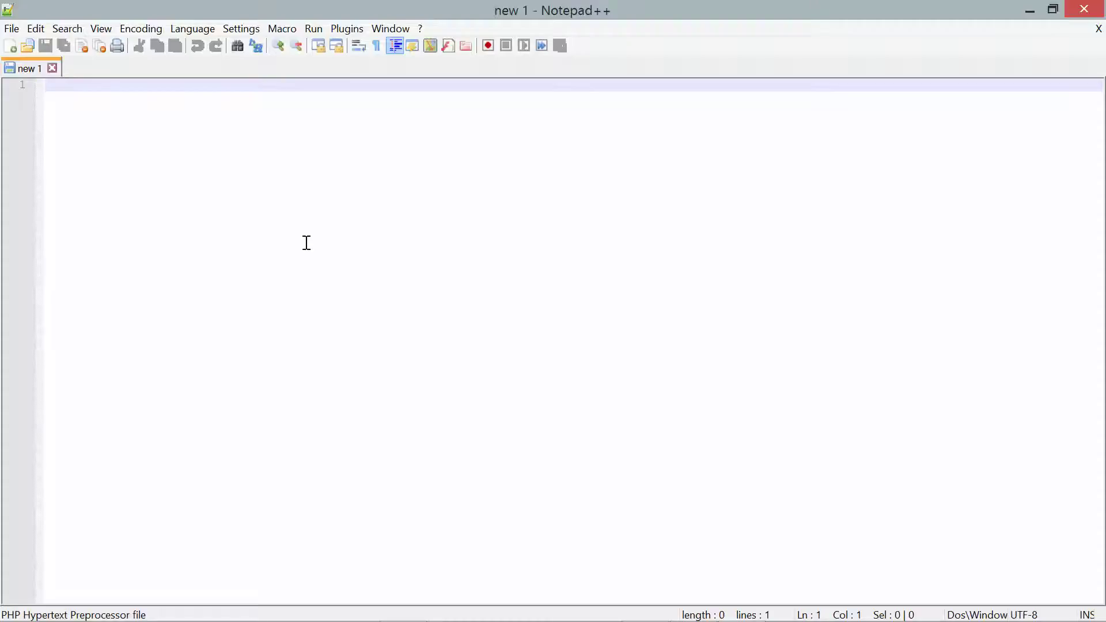
- Type <!DOCTYPE html PUBLIC "-//W3C//DTD XHTML 1.0 Strict//EN" on line 1 and start a new line
type("<!")
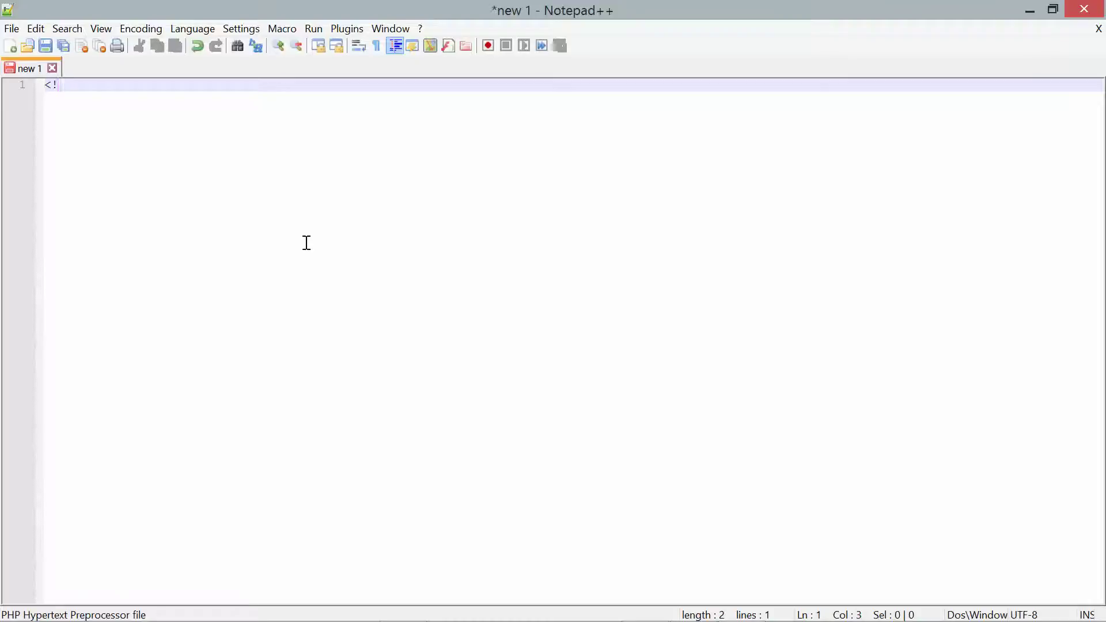
type("DOCTYPE h")
key("BackSpace")
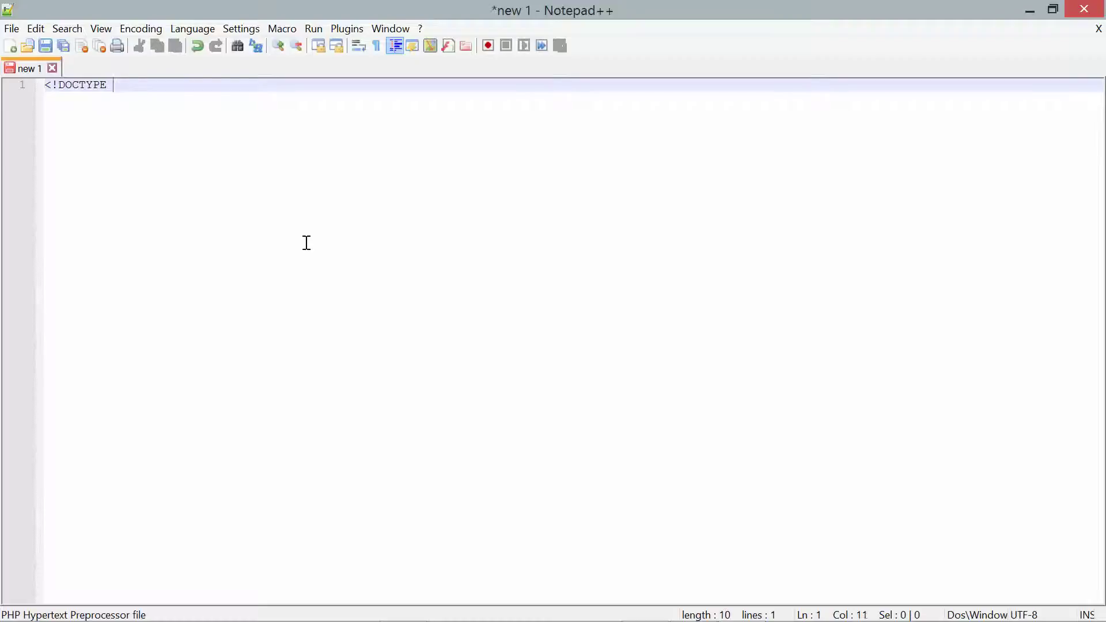
type("html")
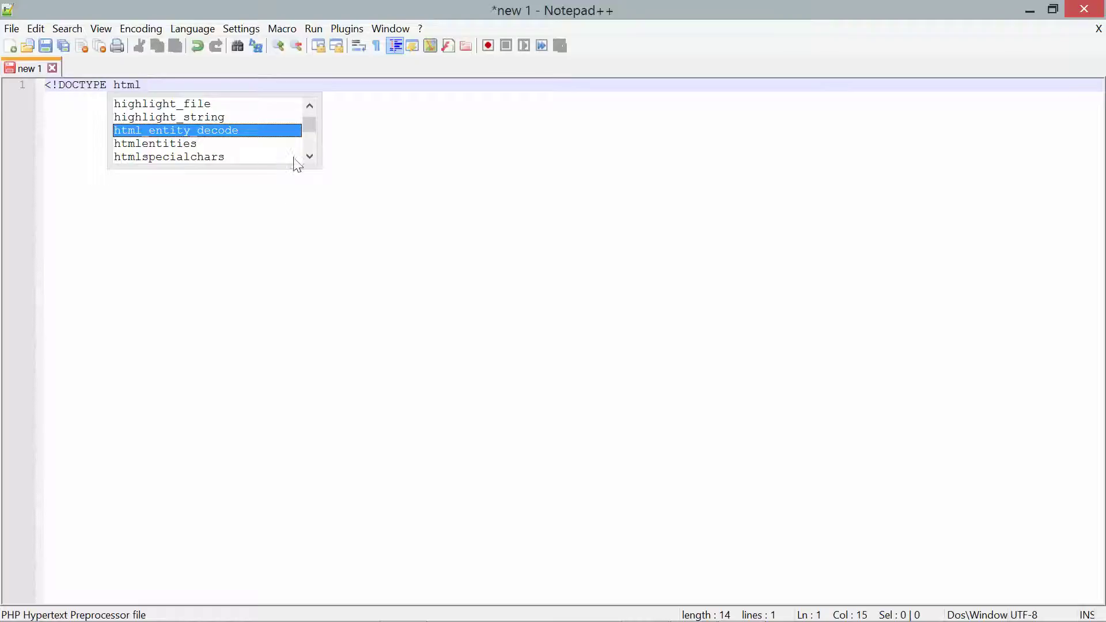
left_click_drag(309, 159, 306, 99)
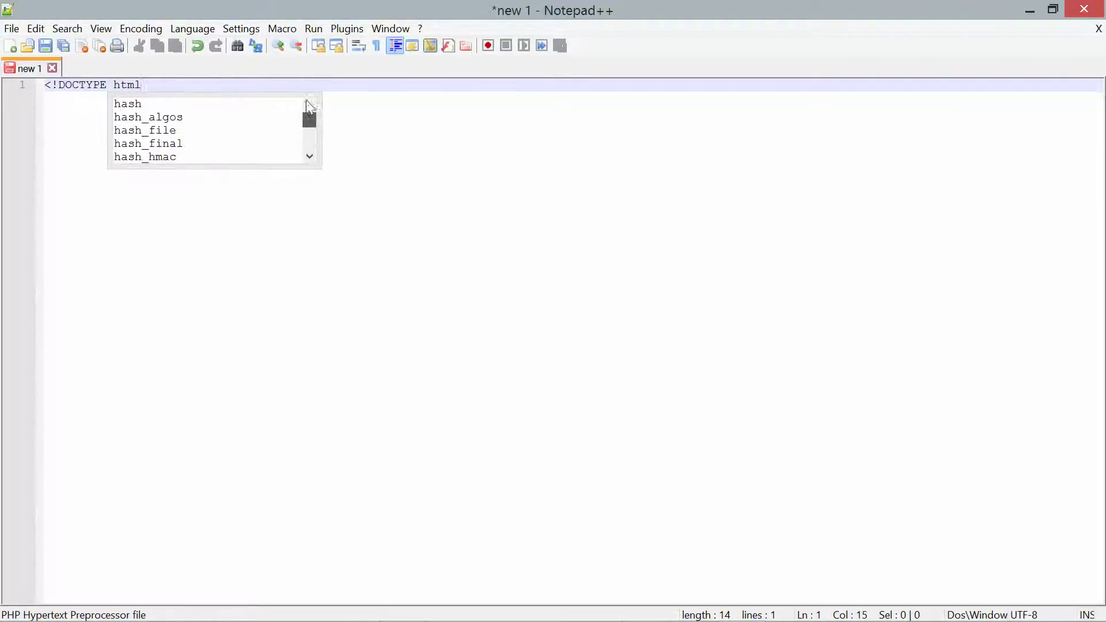
key("BackSpace")
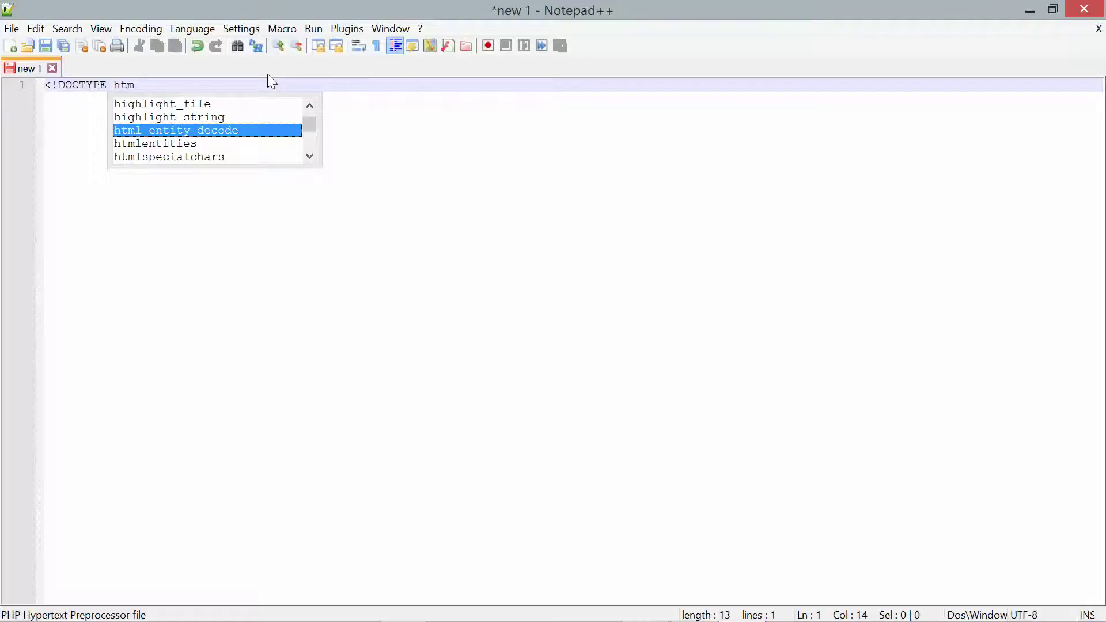
type("oo")
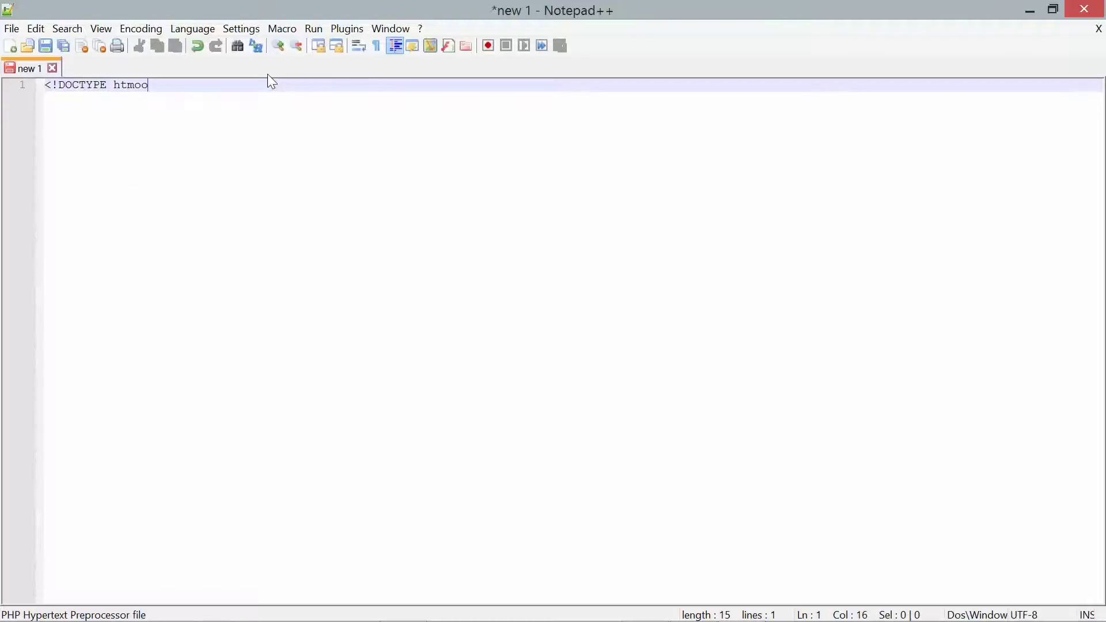
key("BackSpace")
key("BackSpace")
type("l")
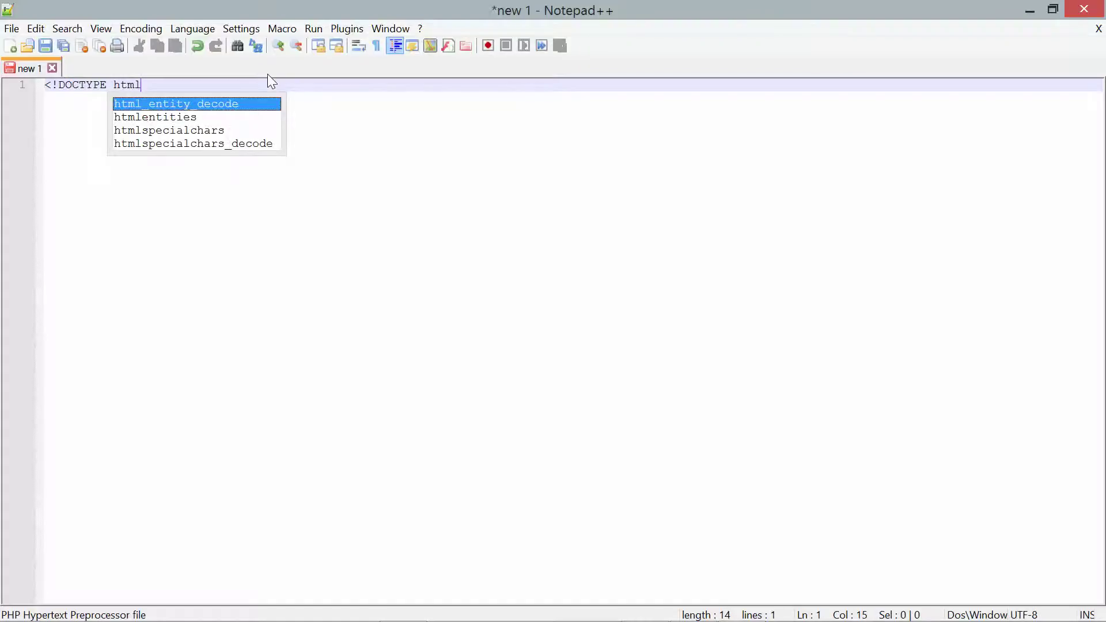
type(" PUB")
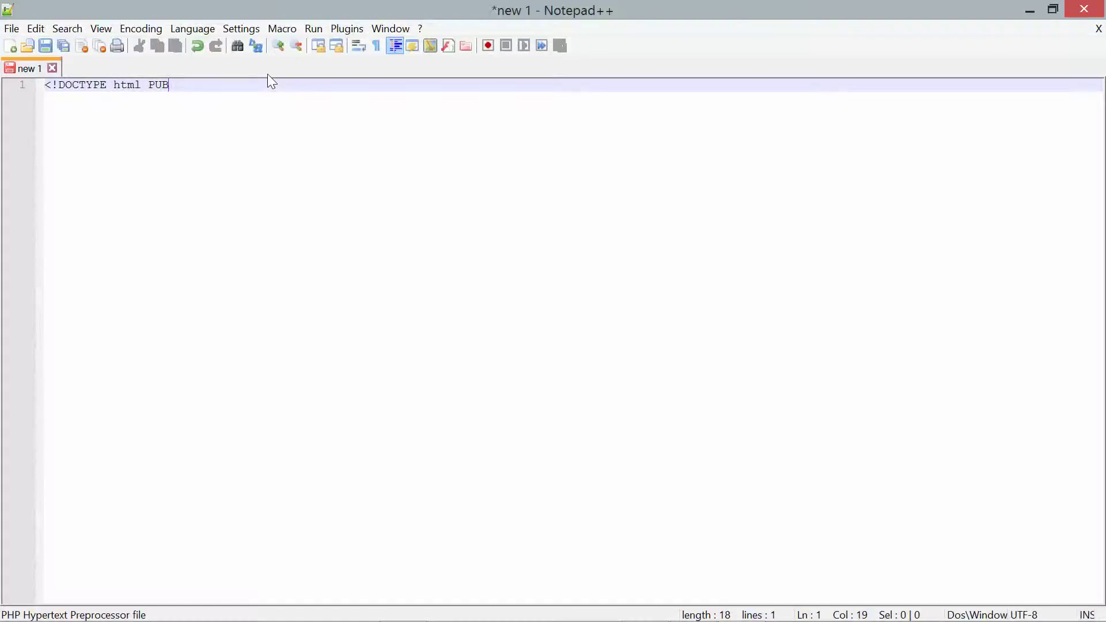
type("LIC \"-//W3C//DTD XHTML 1.0 St")
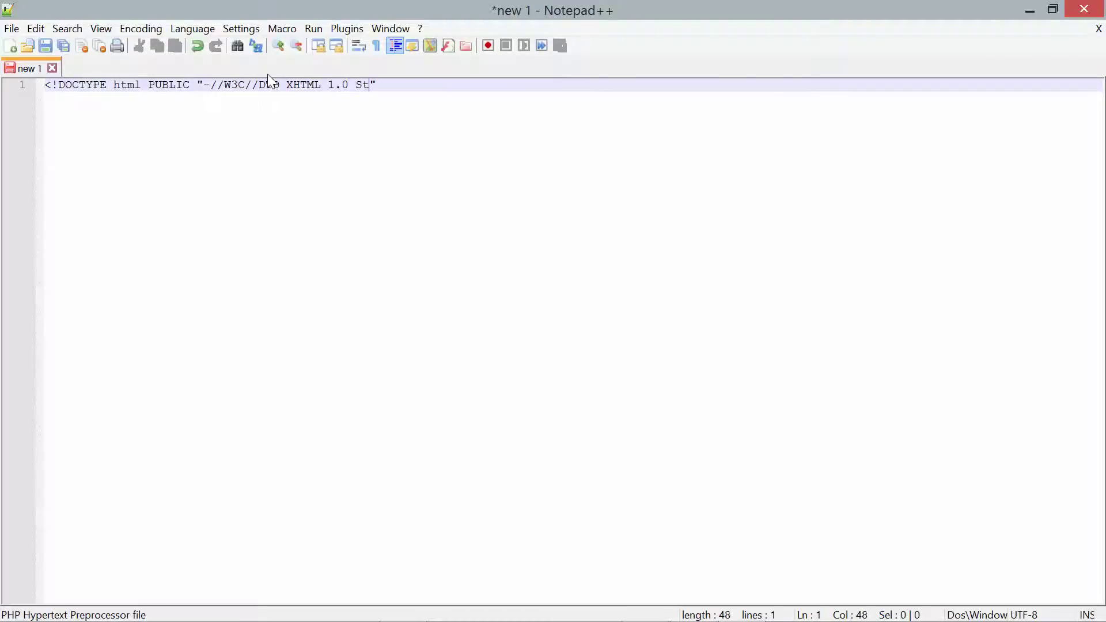
type("rict//EN\"")
key("Return")
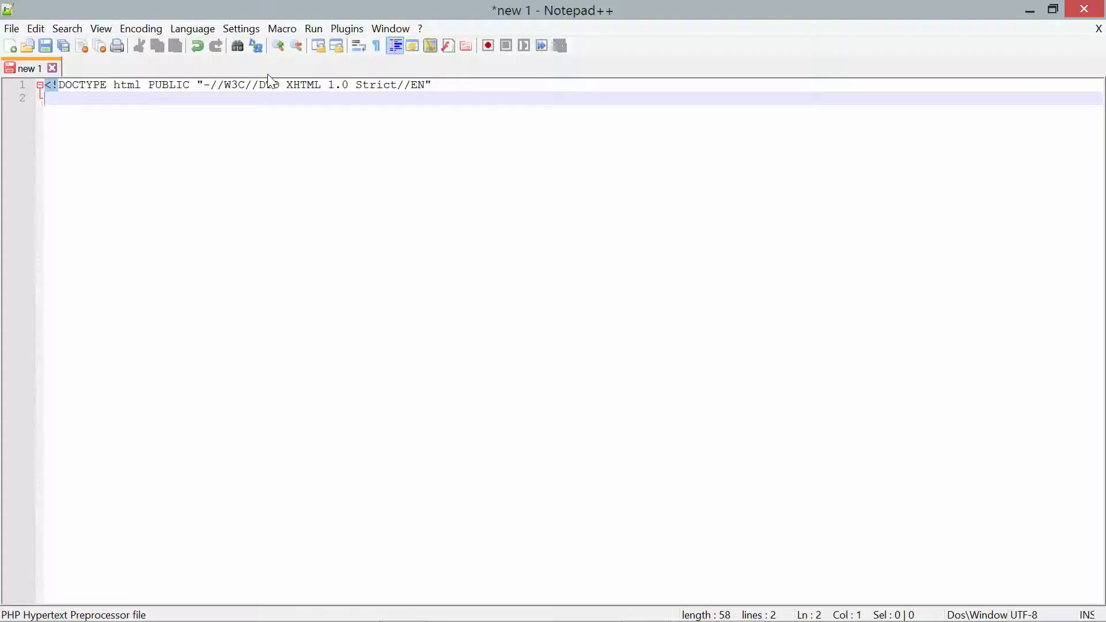
type("\"h")
type("ttp://w")
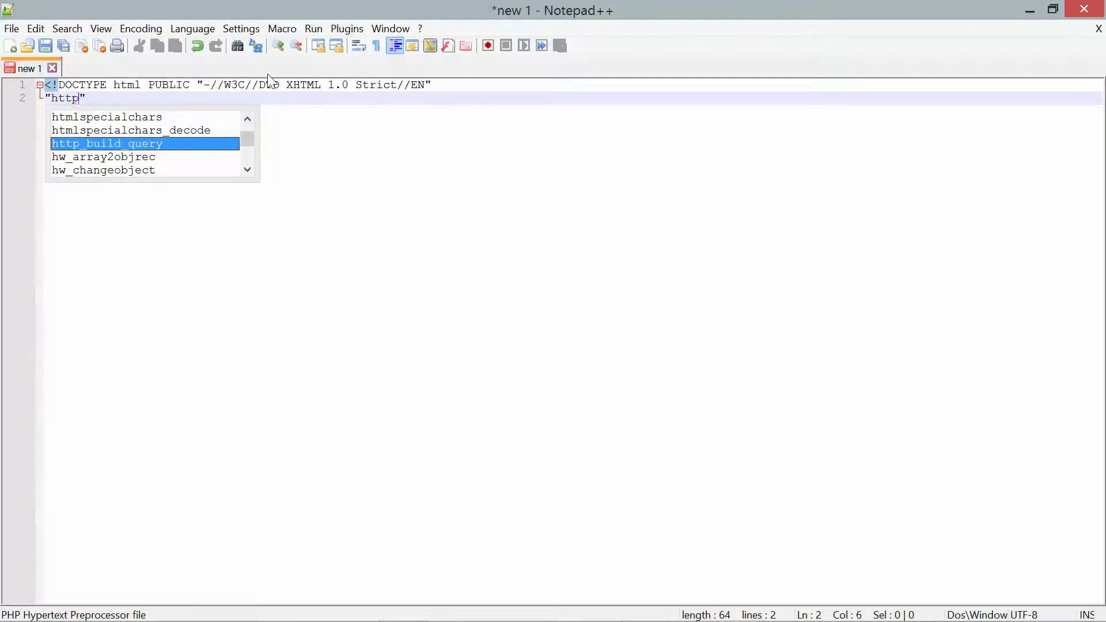
type("ww.w3.o")
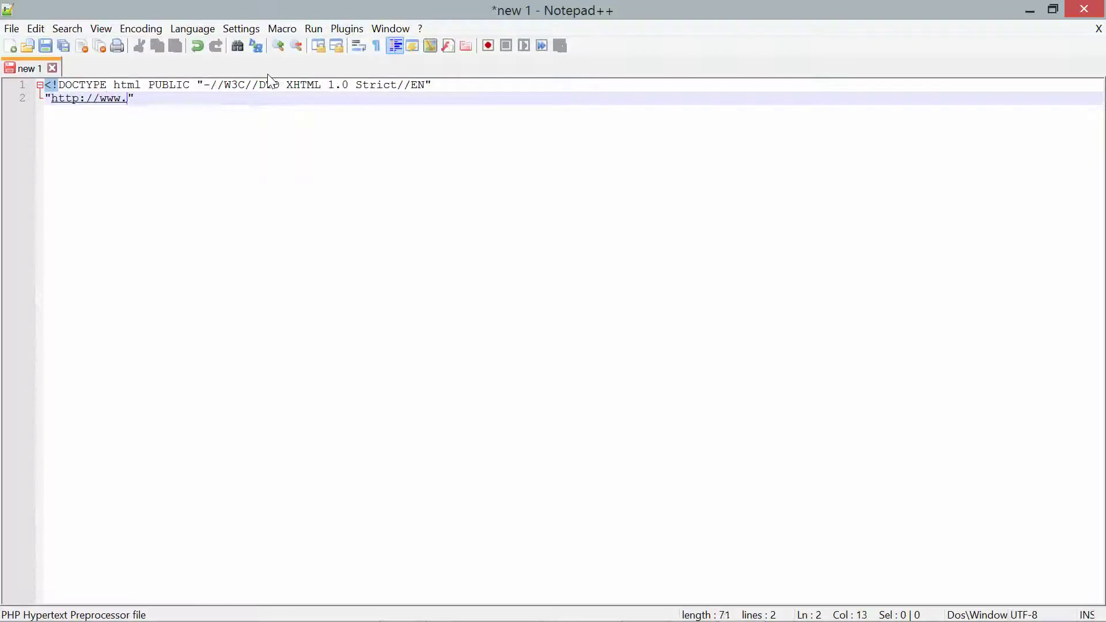
type("rg")
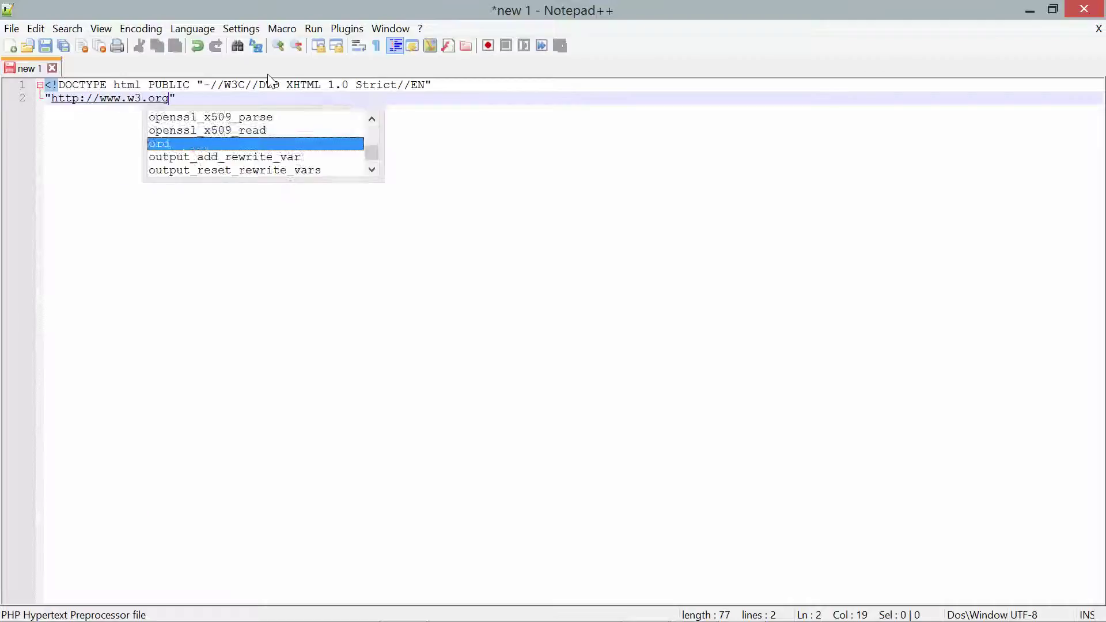
key("Escape")
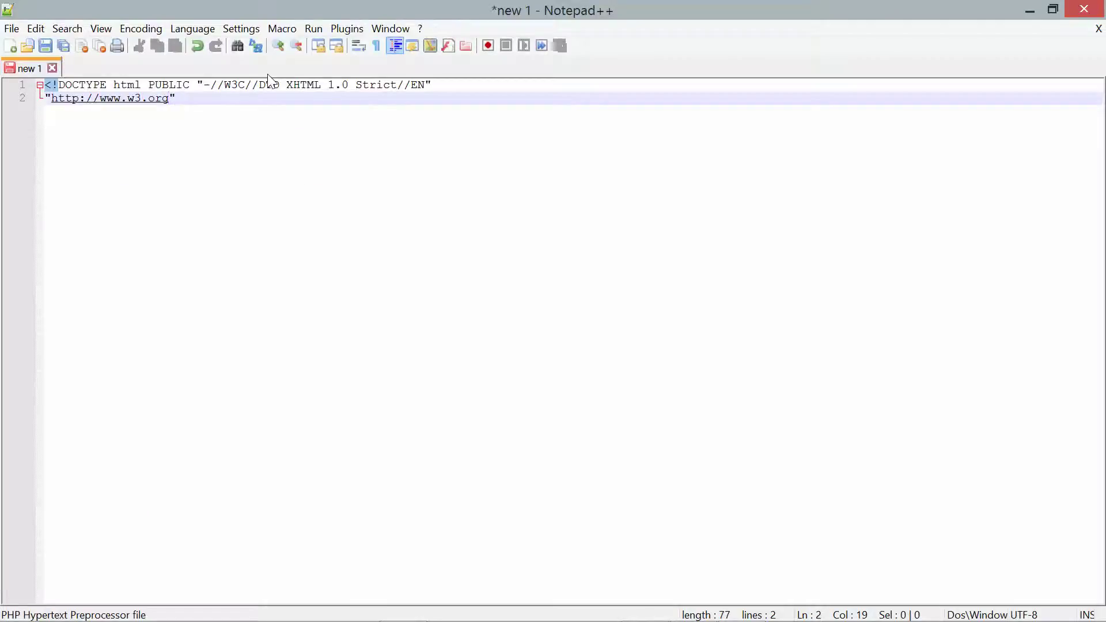
type("/TR/xhtml1/DT")
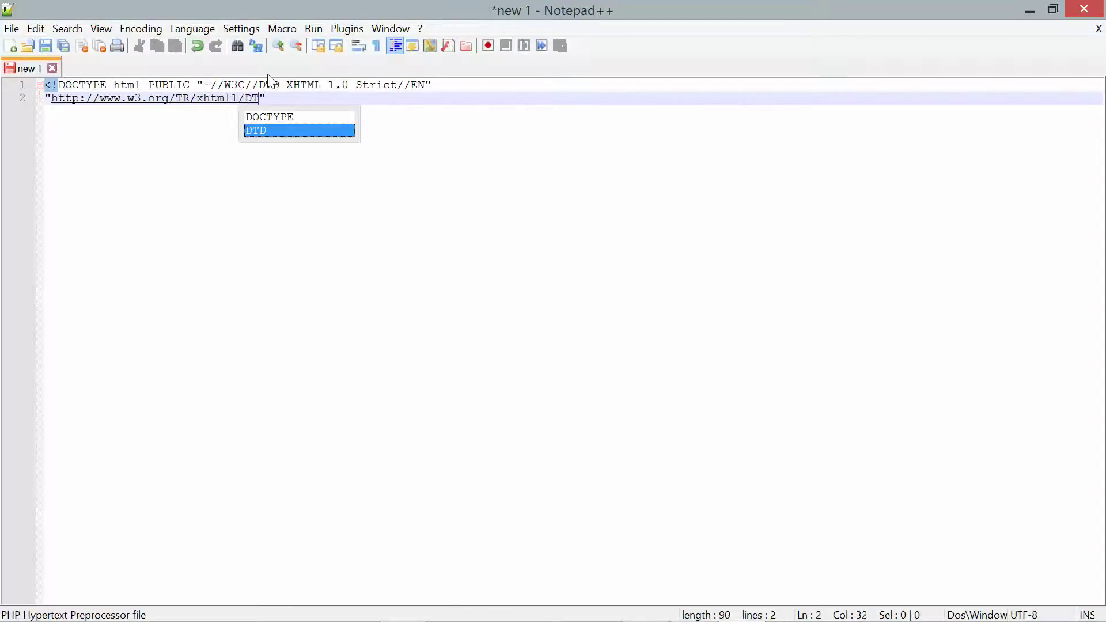
type("D/xh")
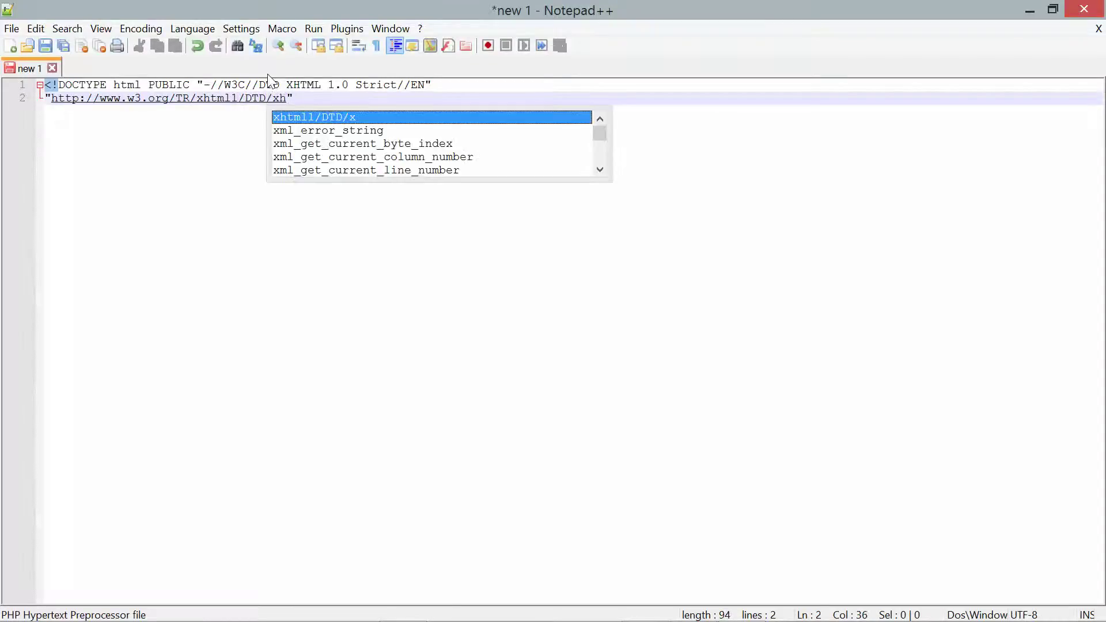
type("tml1-s")
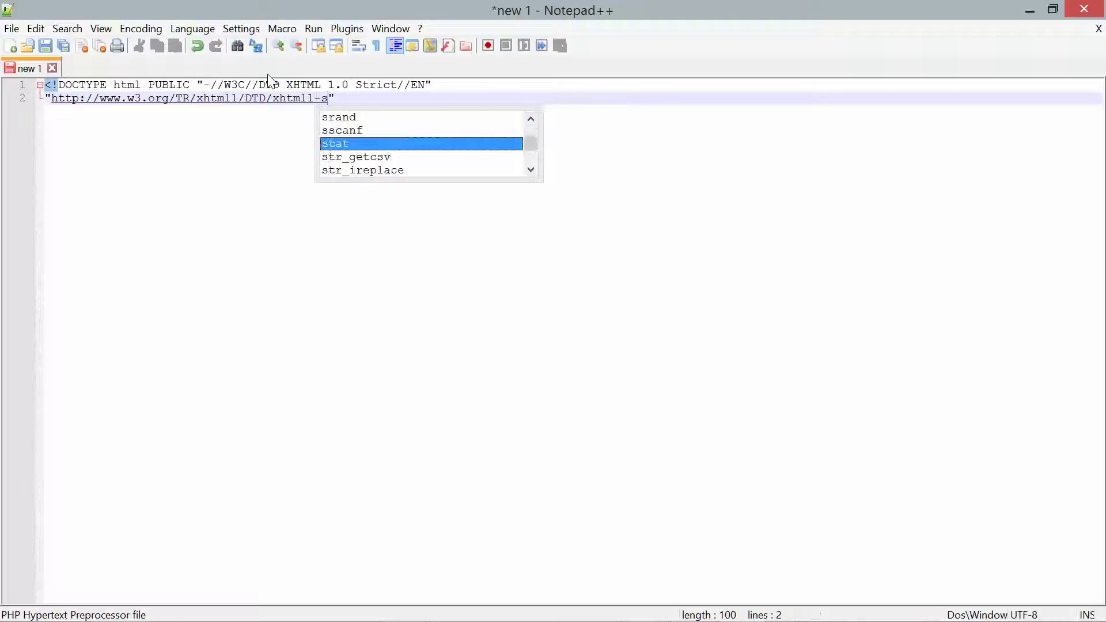
type("trict.dtd")
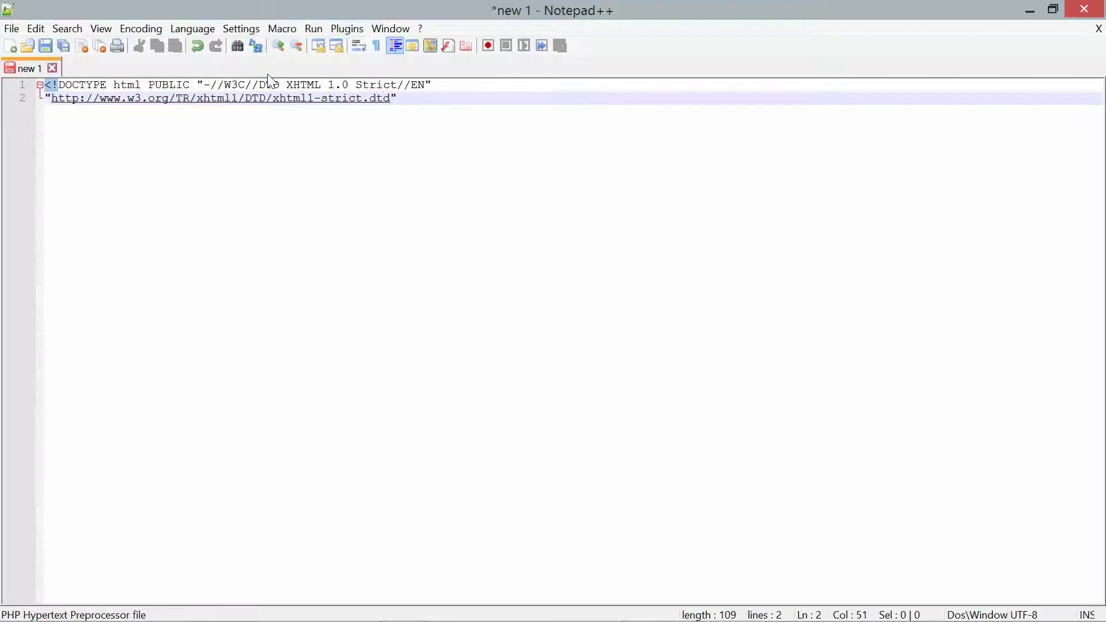
type("\"")
key("Return")
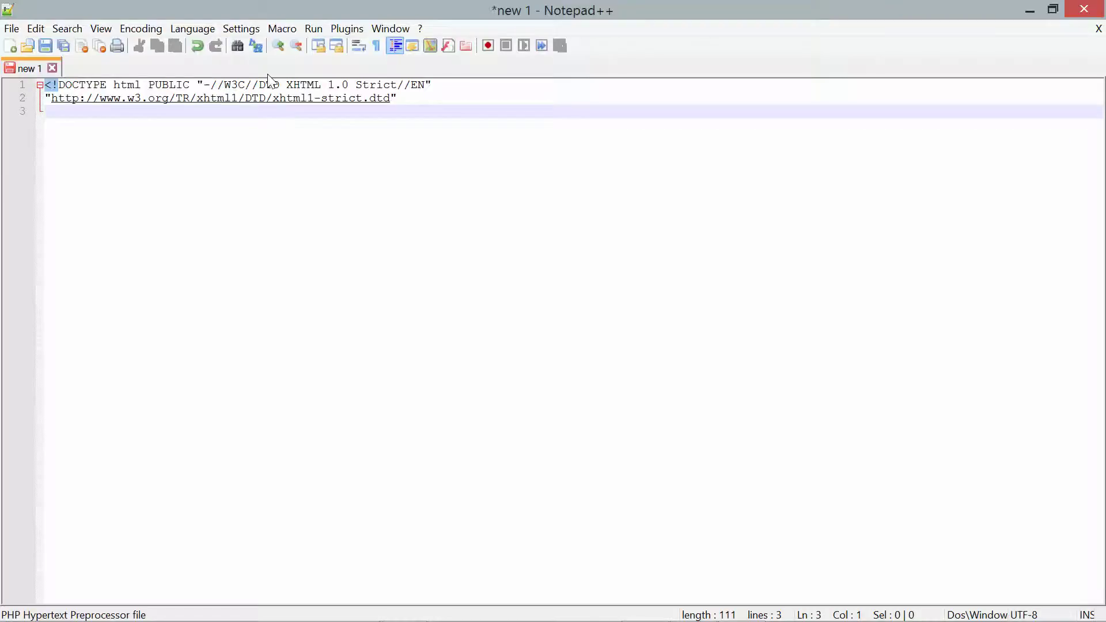
- Close the DOCTYPE with > after the DTD address and join it onto line 1
key("Left")
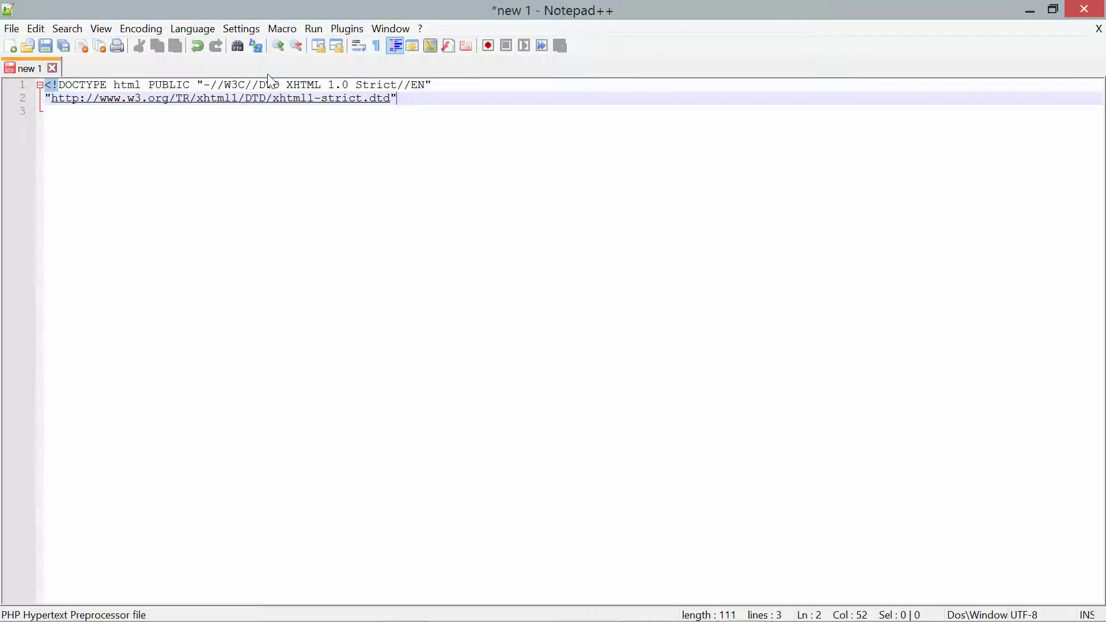
type(">")
left_click_drag(49, 88, 53, 88)
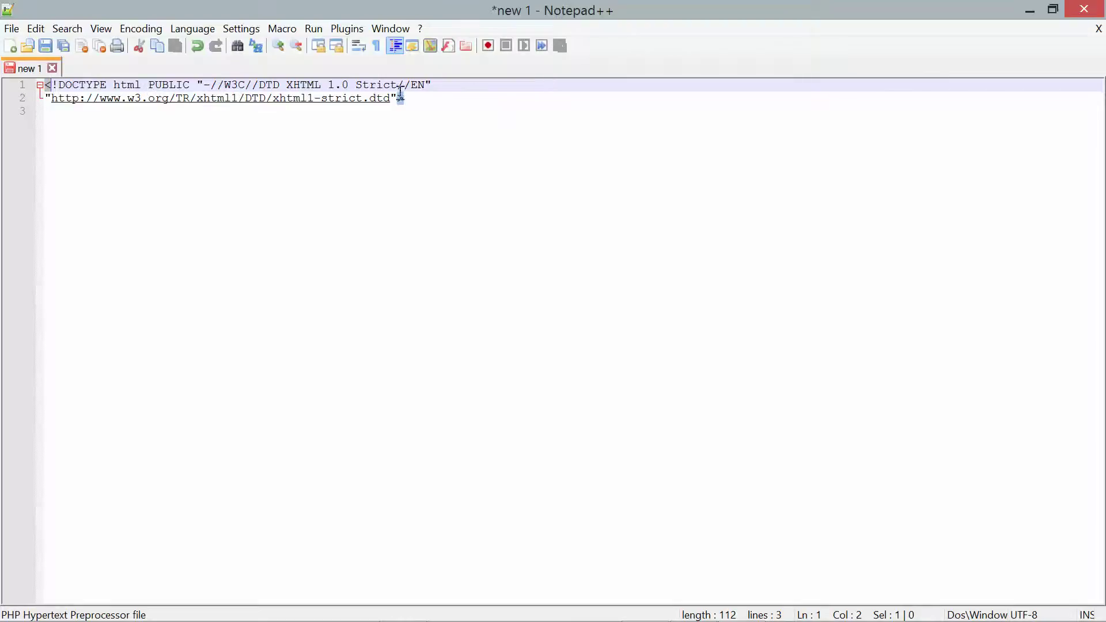
left_click(440, 82)
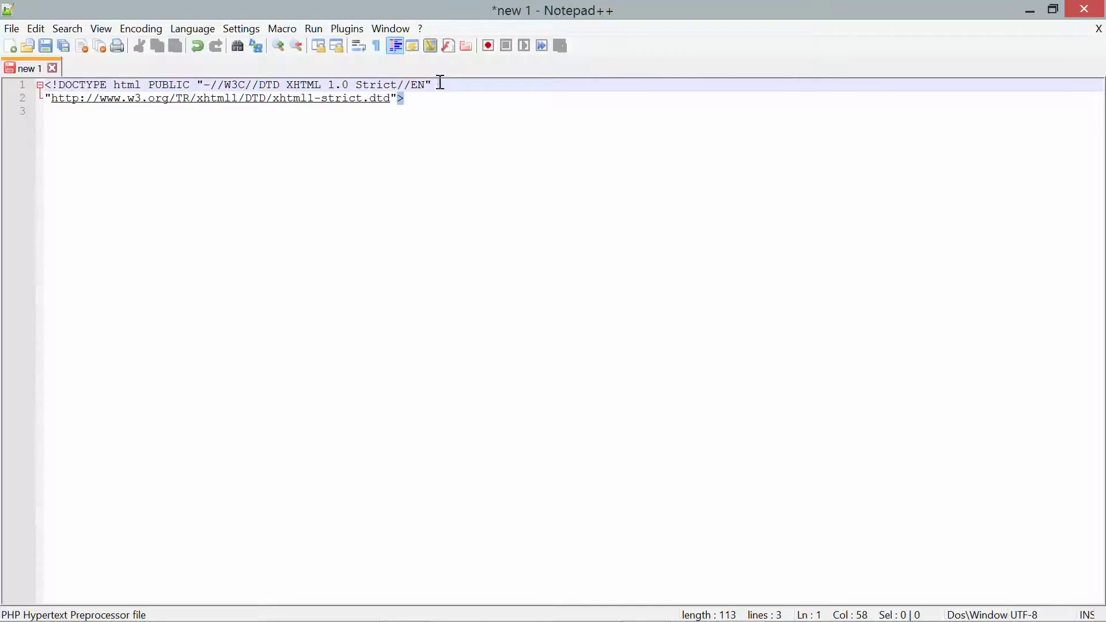
key("Delete")
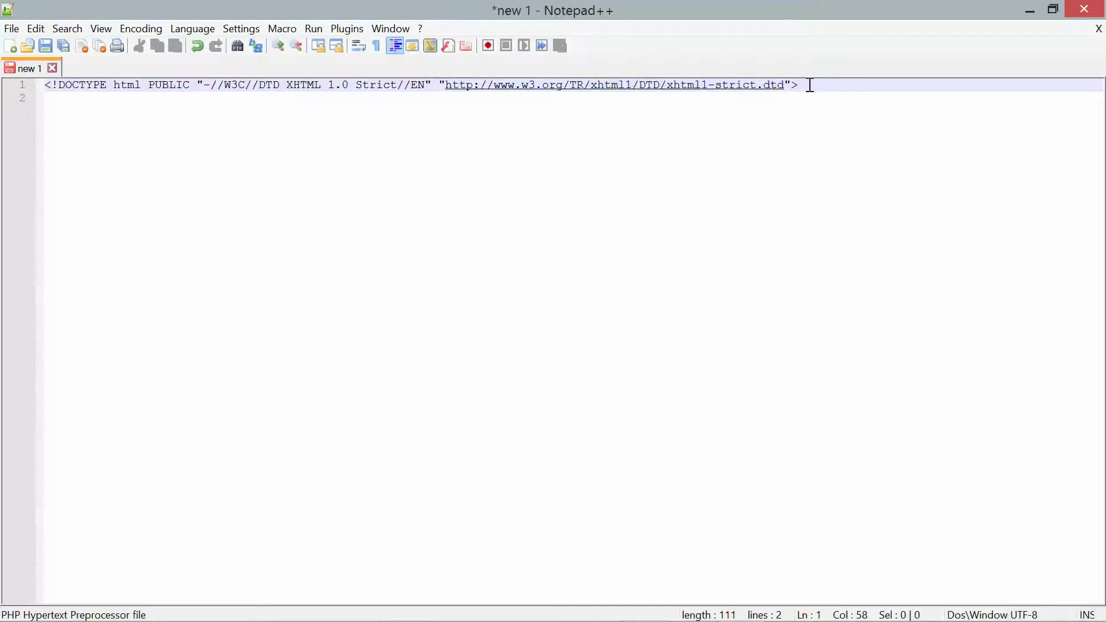
left_click(816, 84)
key("Return")
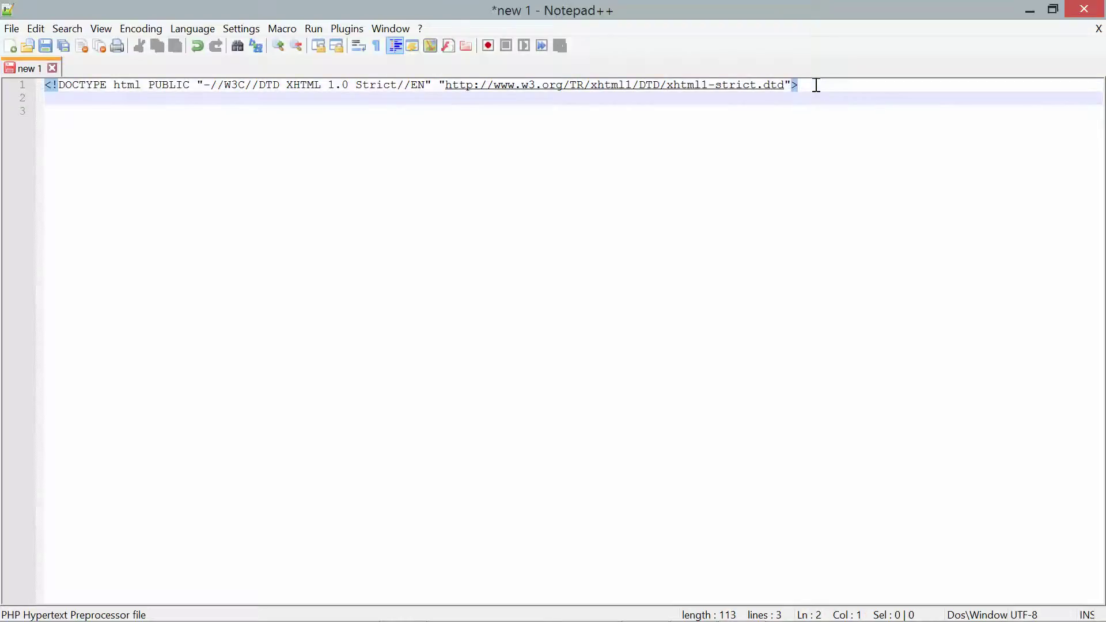
type("<html x")
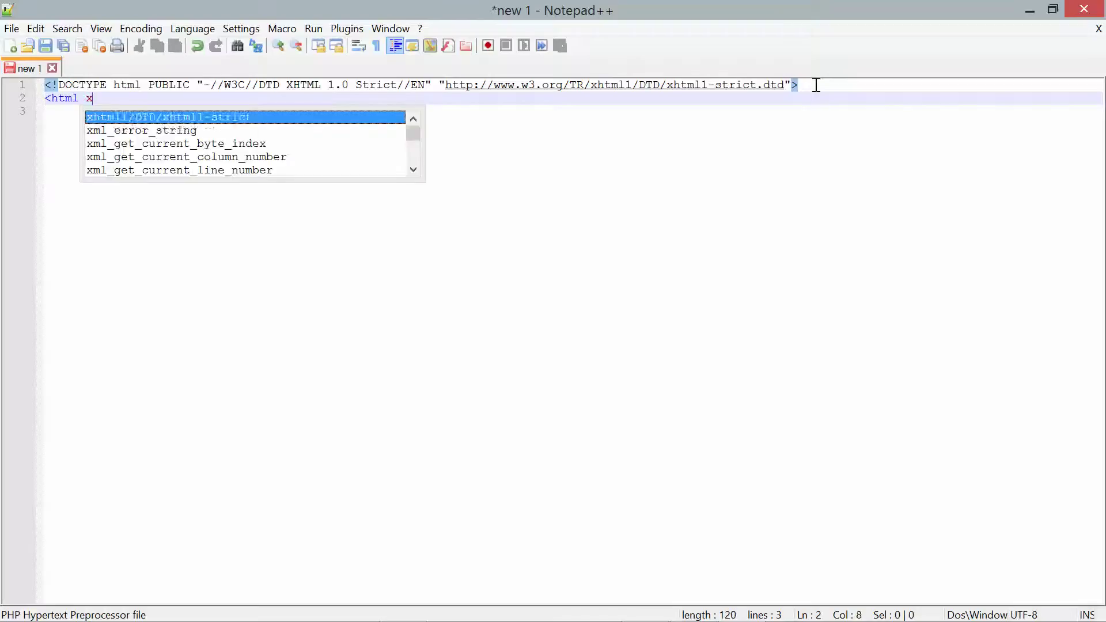
type("mlns")
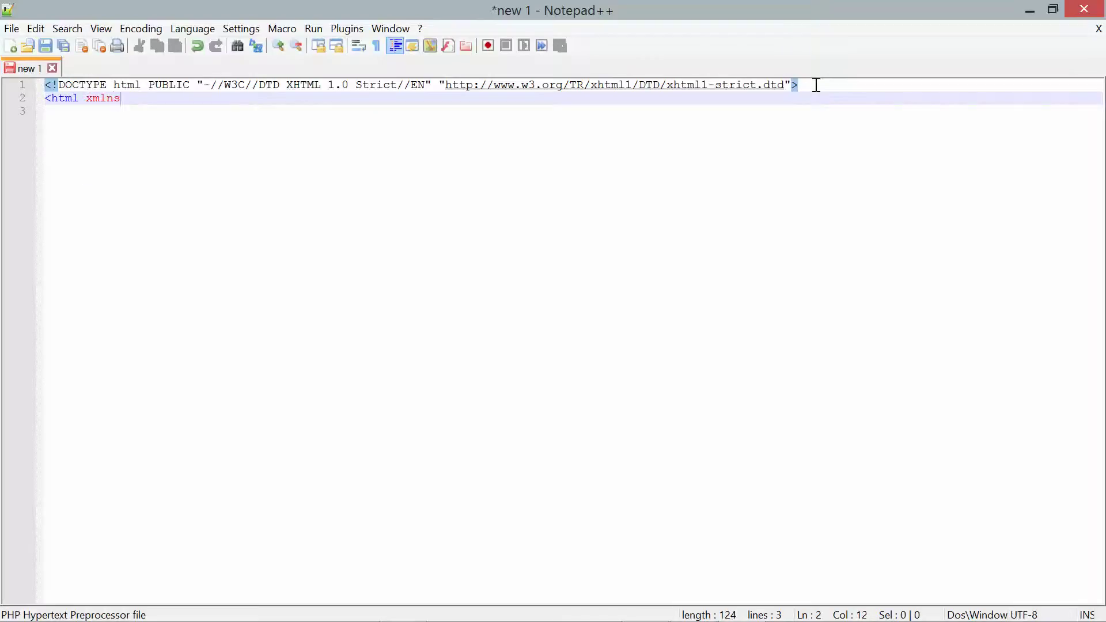
type("=\"ht")
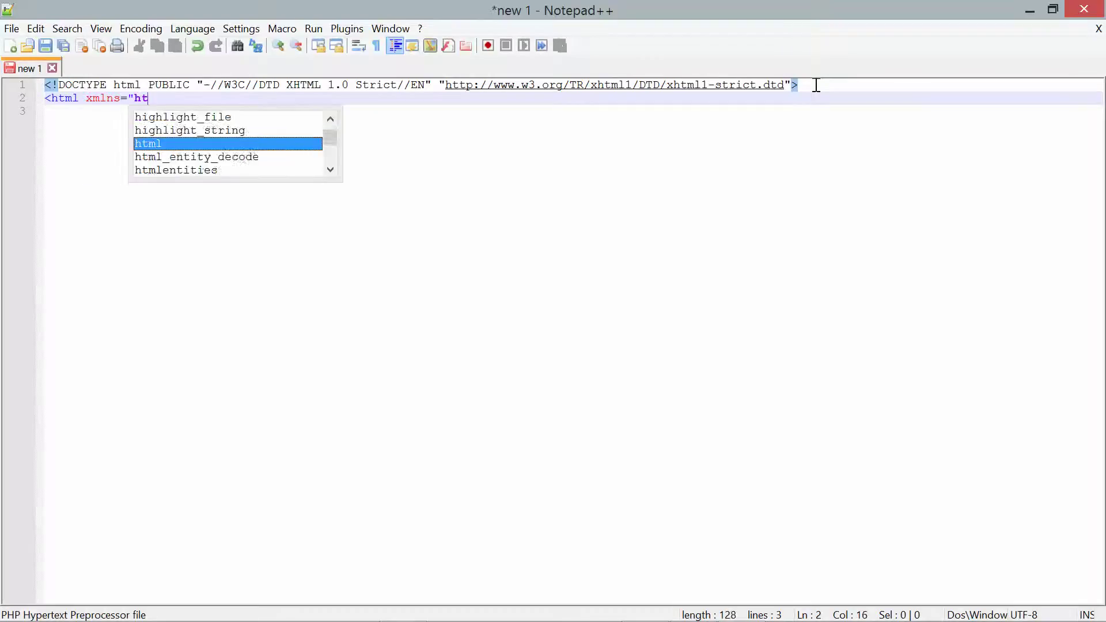
type("tp:")
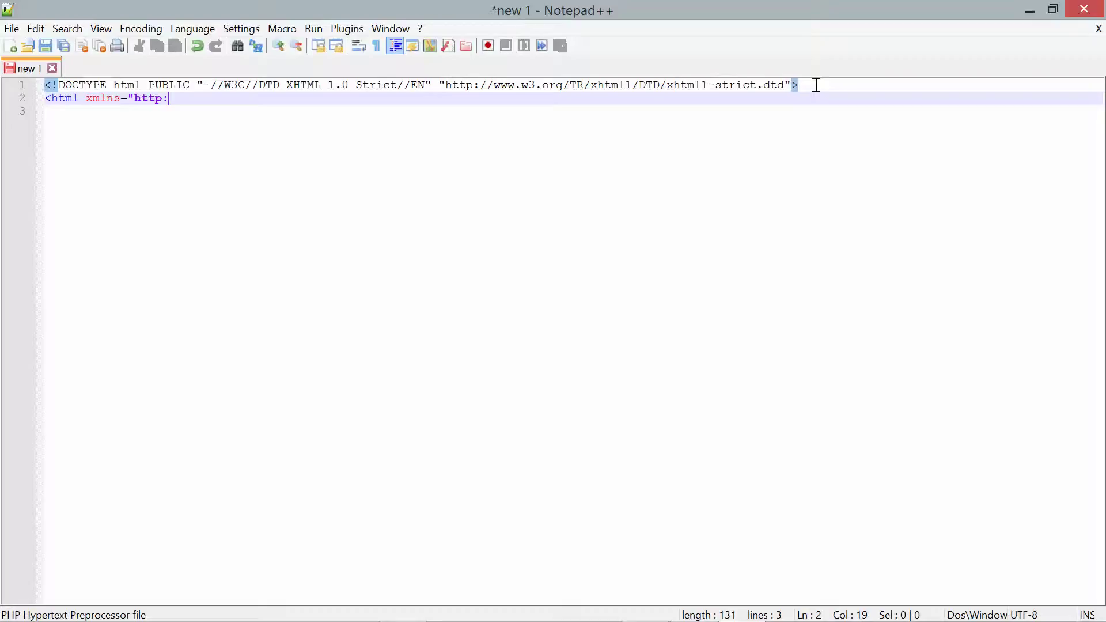
type("//www.w3.org")
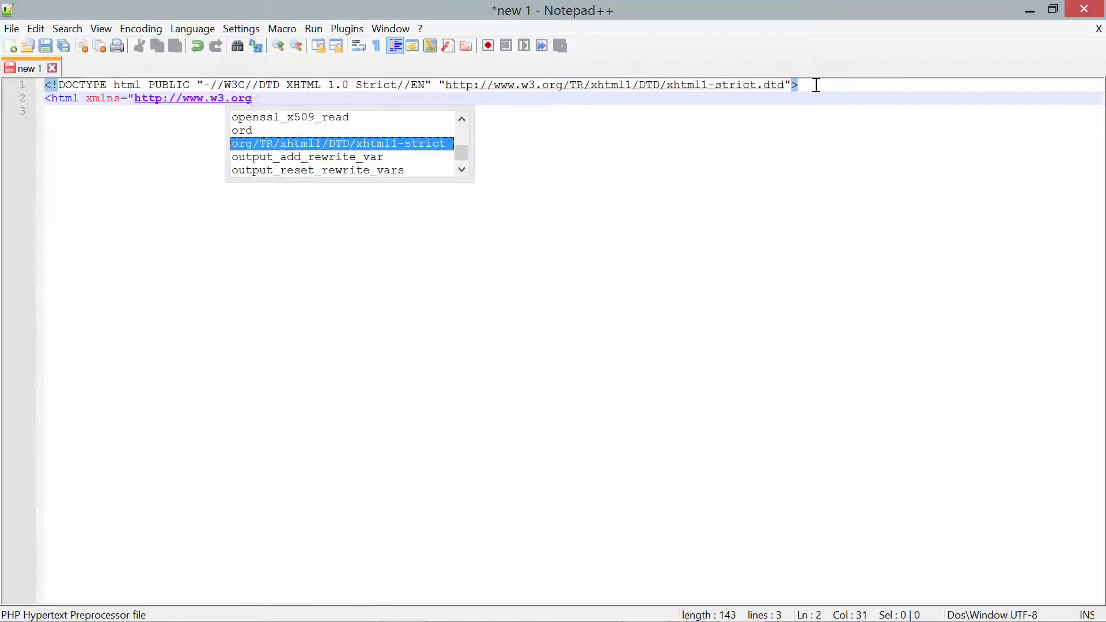
type("/1999/xh")
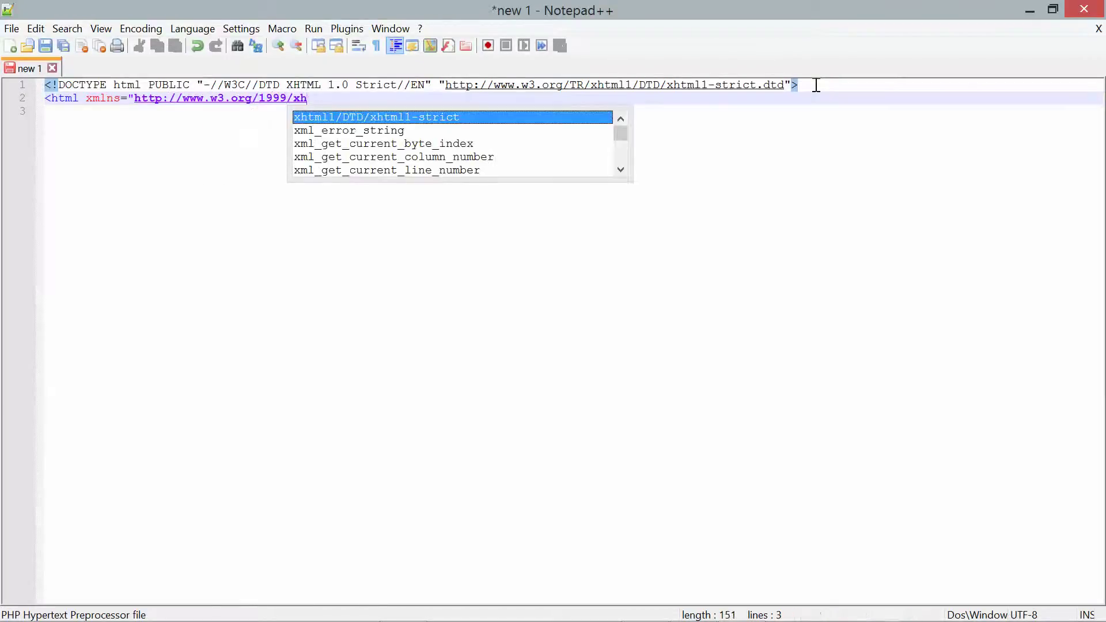
type("tml\"")
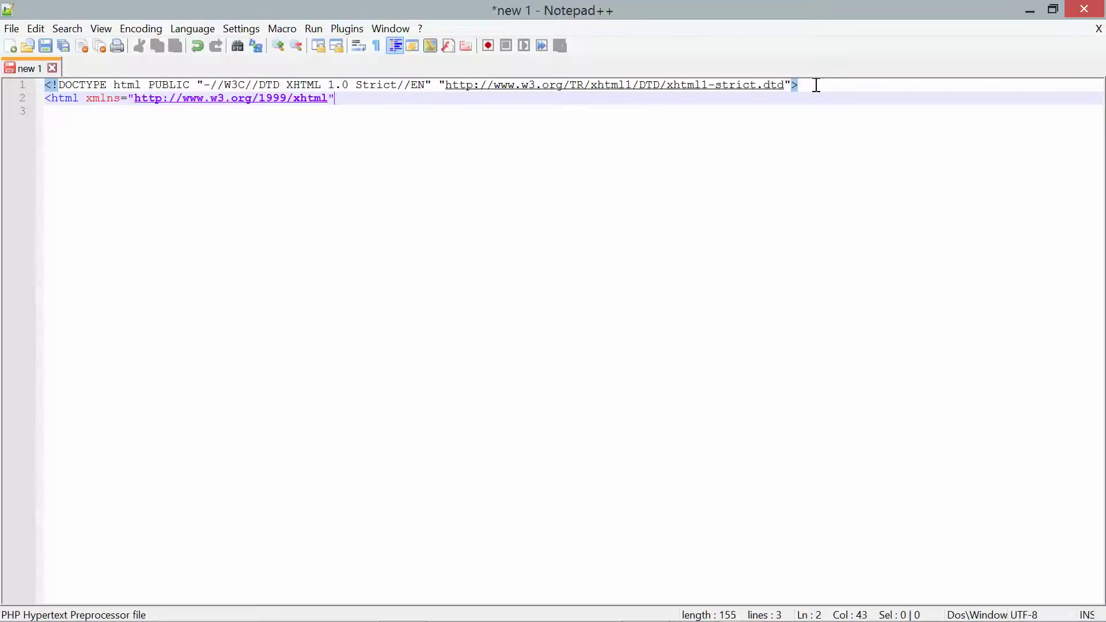
type(">")
key("Return")
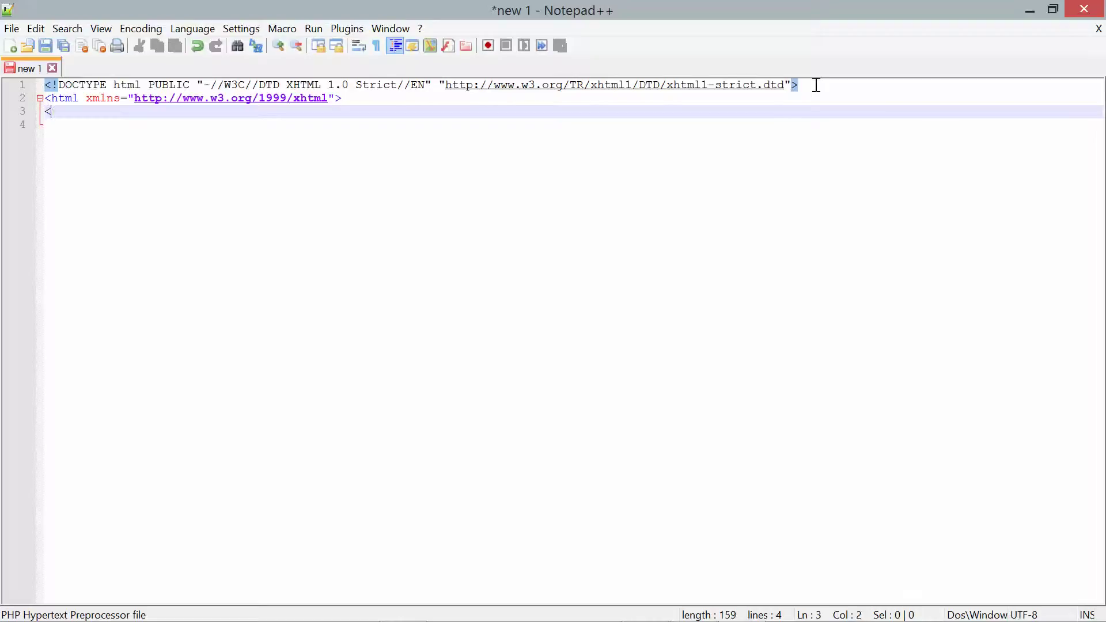
- Open the head element with <head> on line 3, undoing an accidental <header>, then start line 4
type("head")
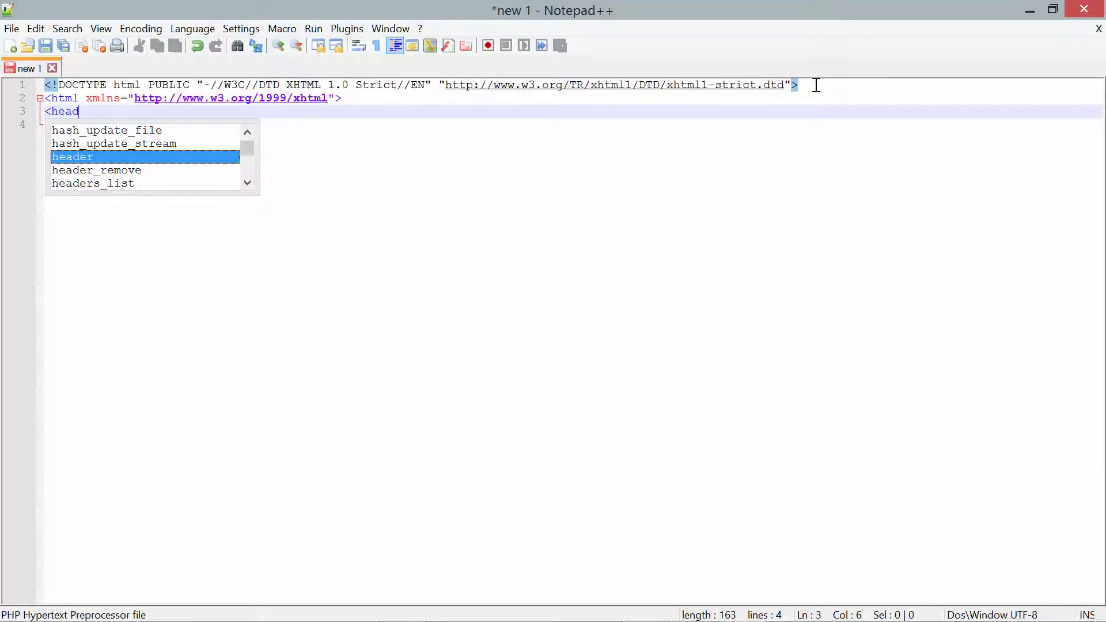
type(">")
key("Return")
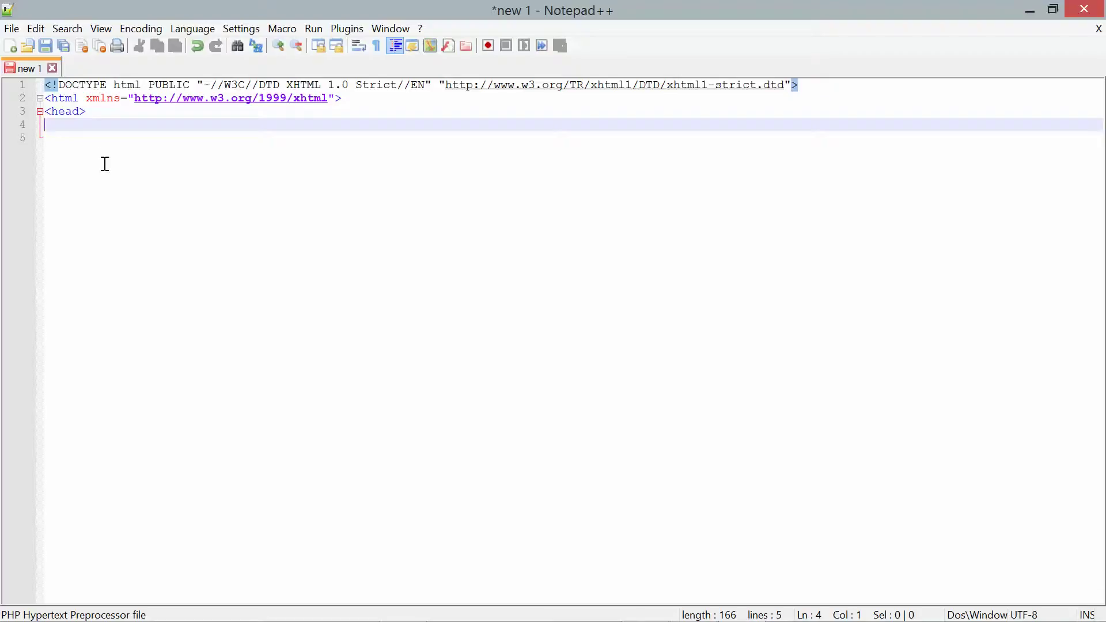
key("BackSpace")
key("BackSpace")
type("er")
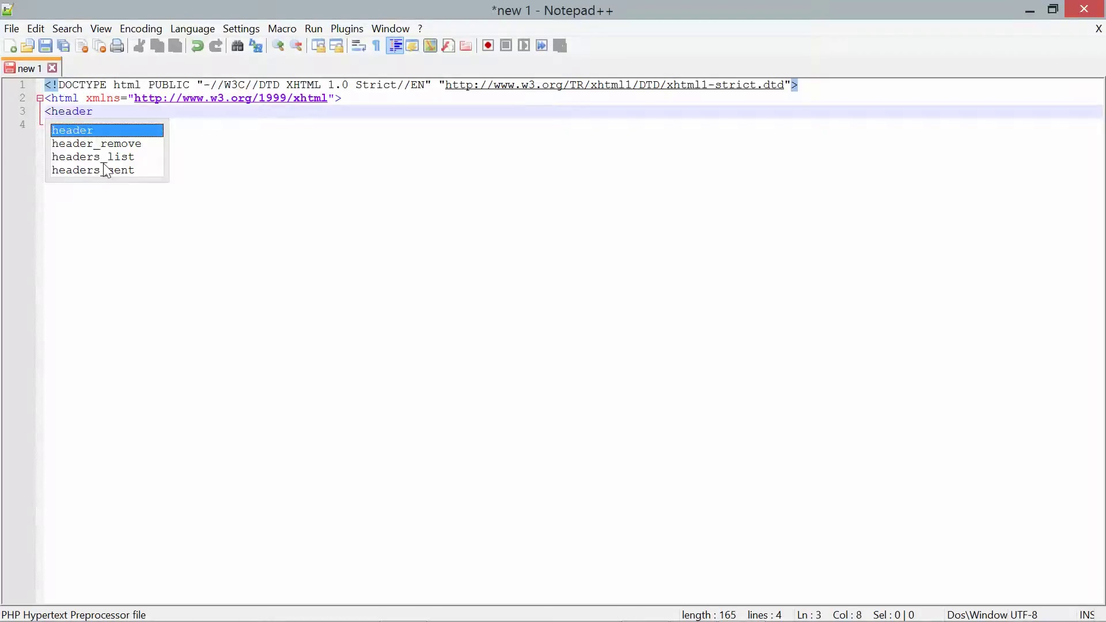
double_click(87, 130)
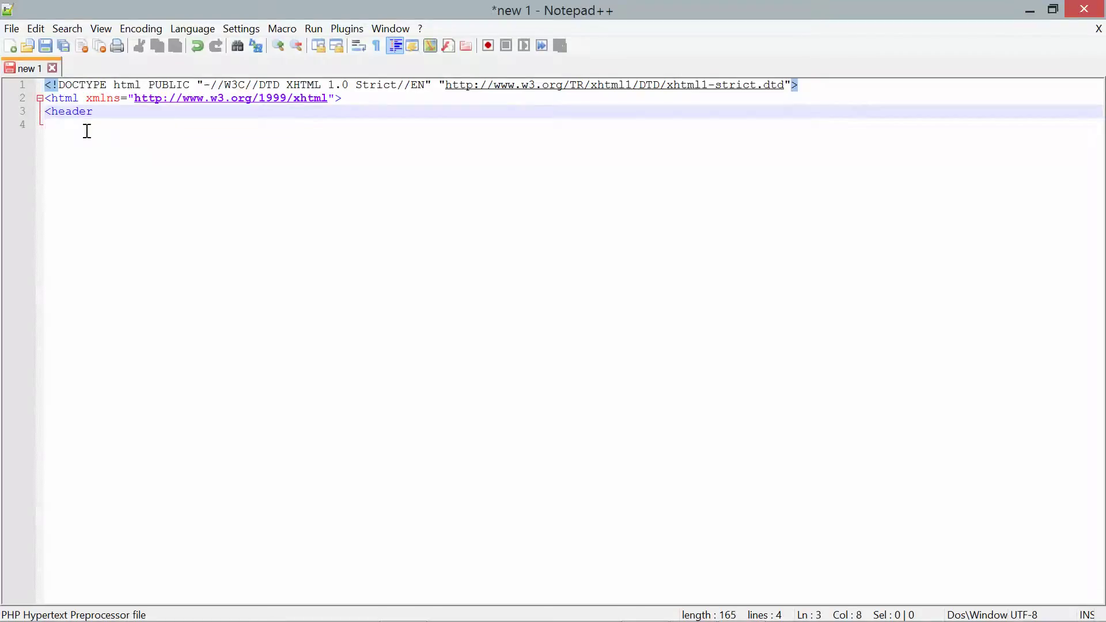
type(">")
key("Return")
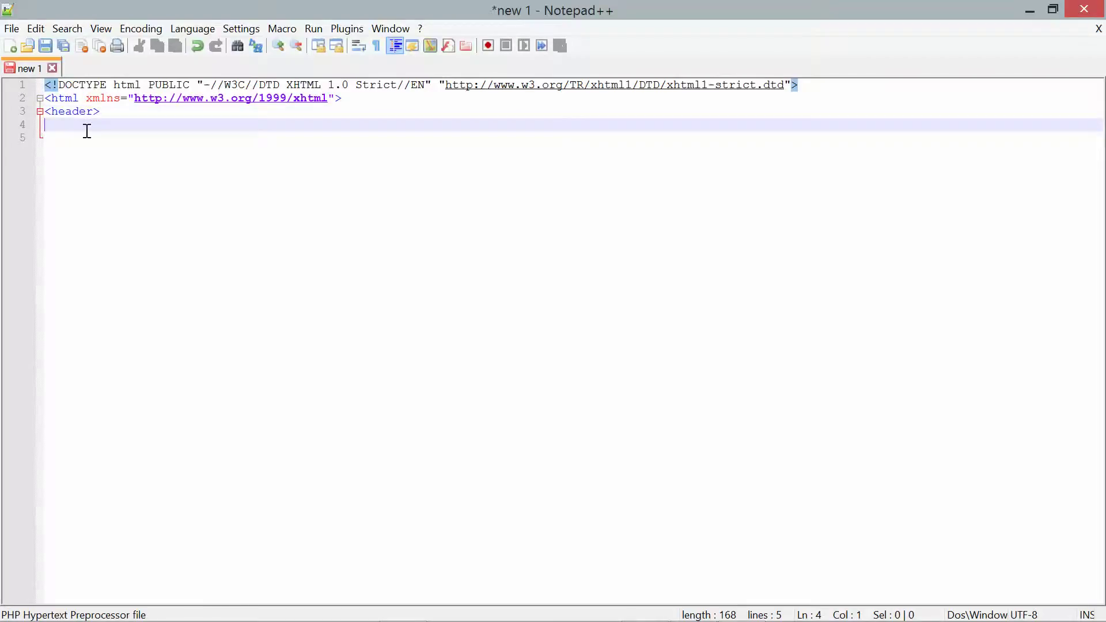
type("<title")
key("BackSpace")
key("BackSpace")
key("BackSpace")
key("BackSpace")
key("BackSpace")
key("BackSpace")
key("BackSpace")
key("BackSpace")
key("BackSpace")
key("BackSpace")
type(">")
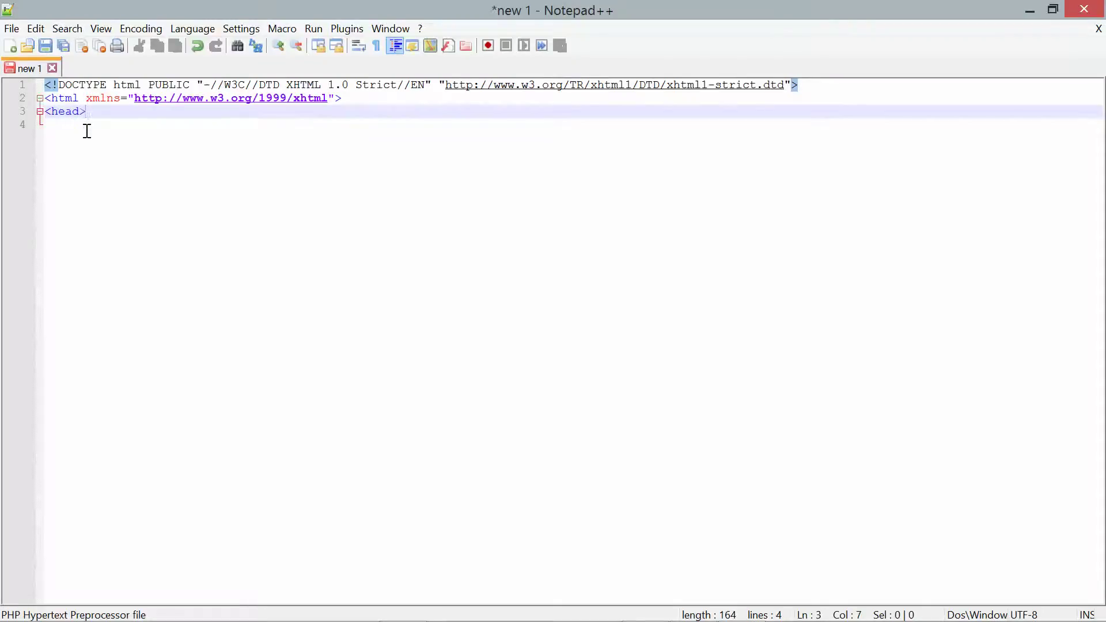
key("Return")
- Add the title 'PHPCode Blocks' and a meta tag declaring content text/html; charset=iso-8859-1
type("<")
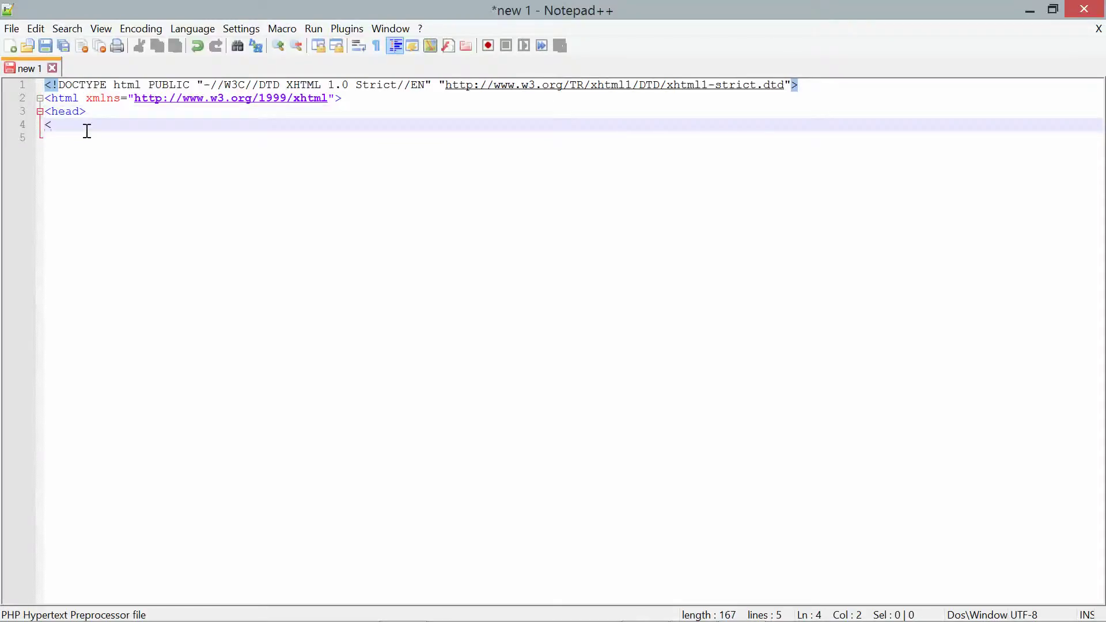
type("title>PHPC")
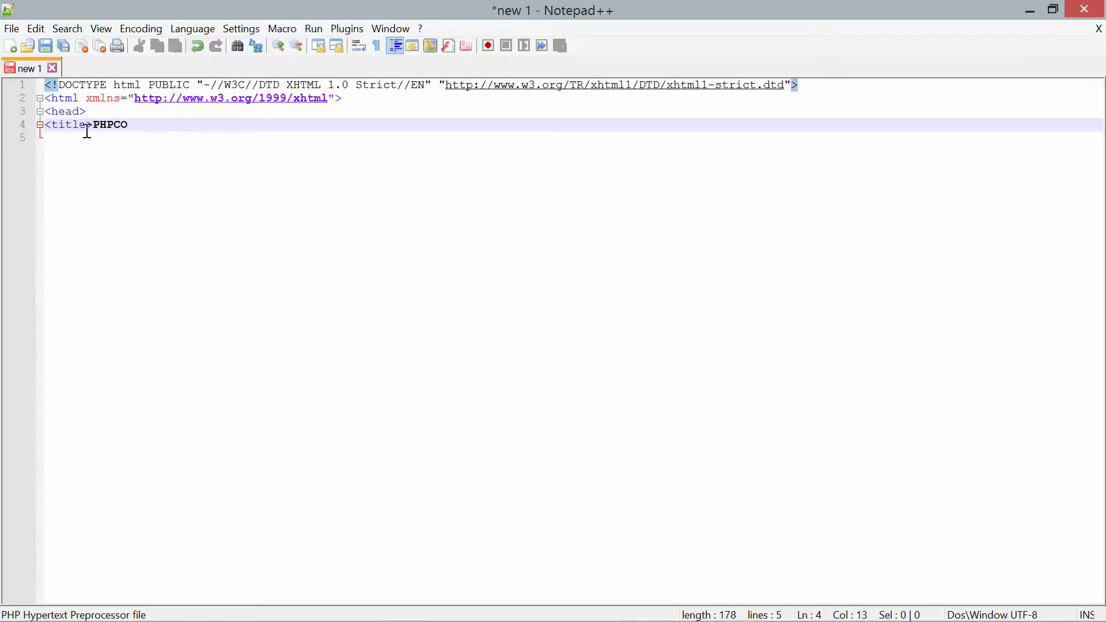
type("ode Blocks</t")
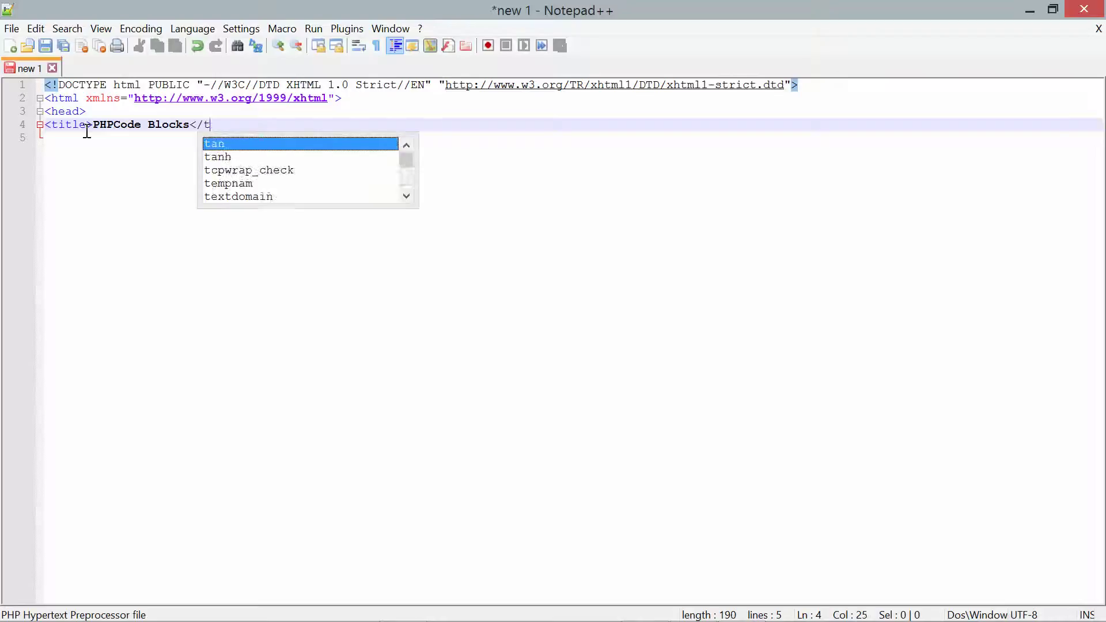
type("itle")
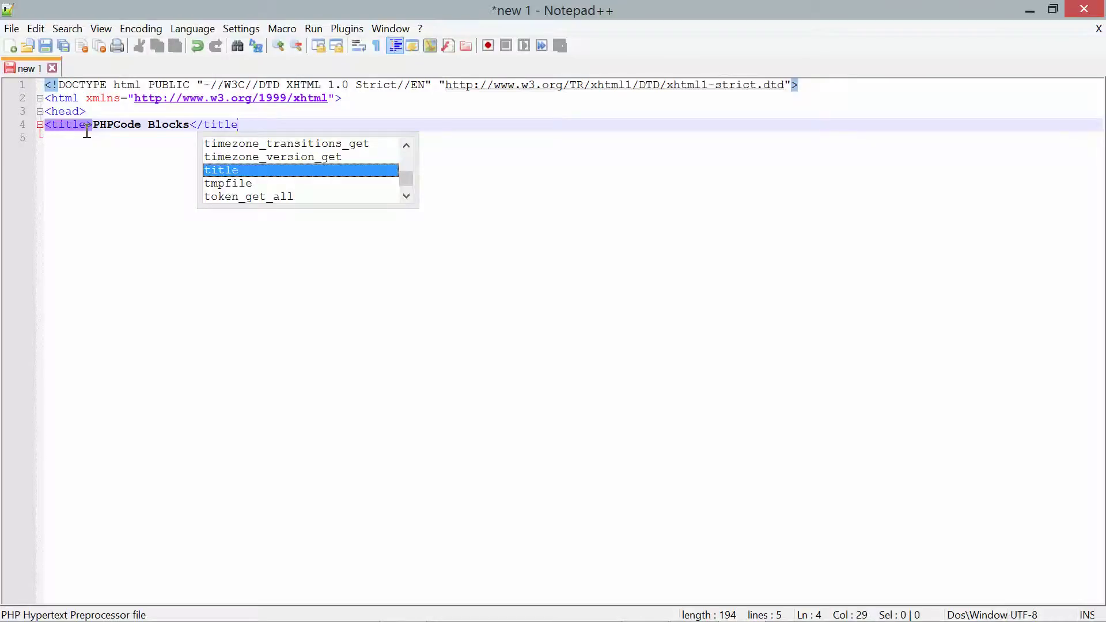
type(">")
key("Return")
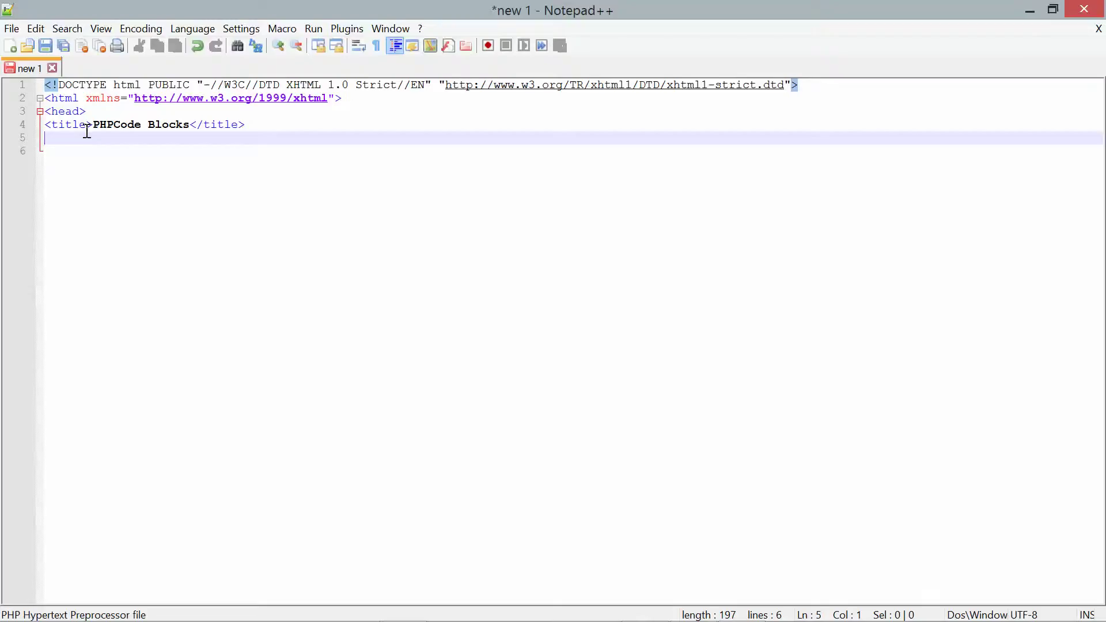
type("<meta ")
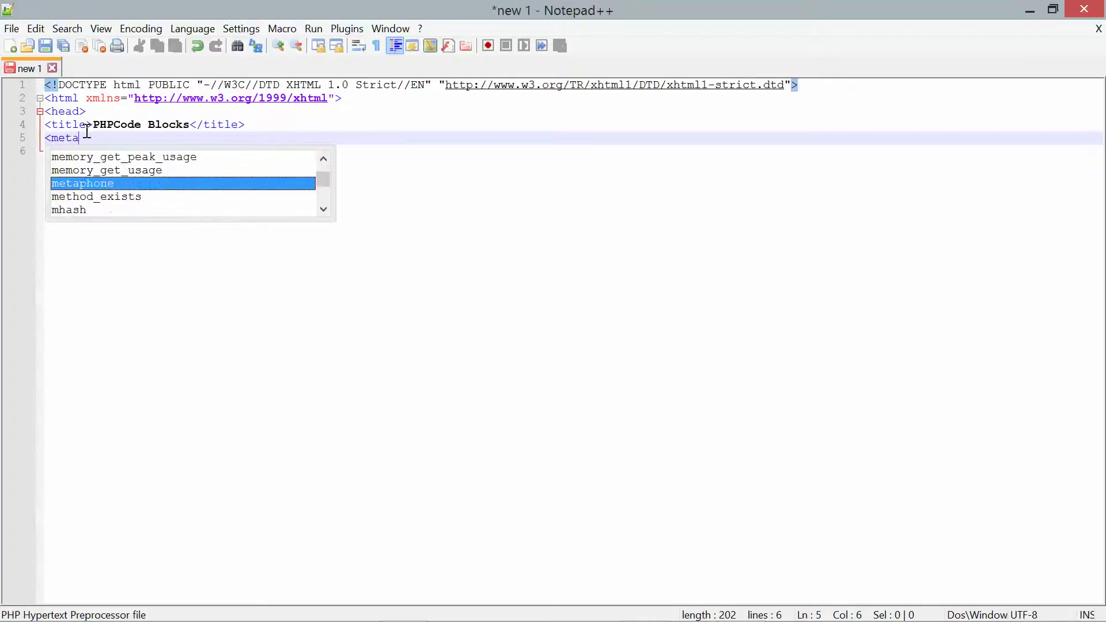
type("http-")
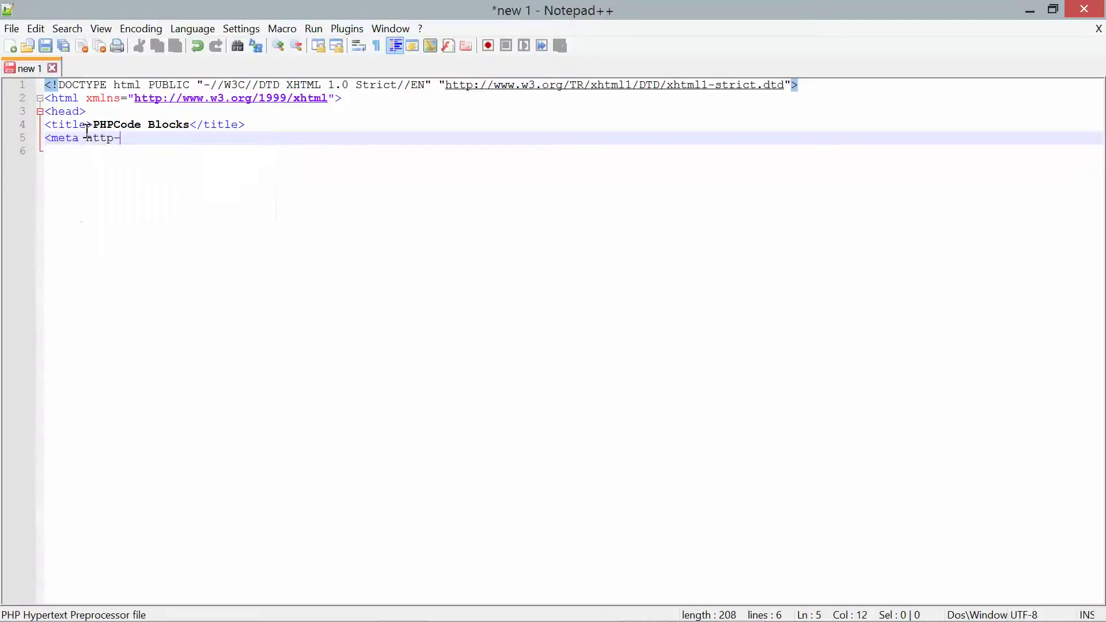
type("equiv=\"content")
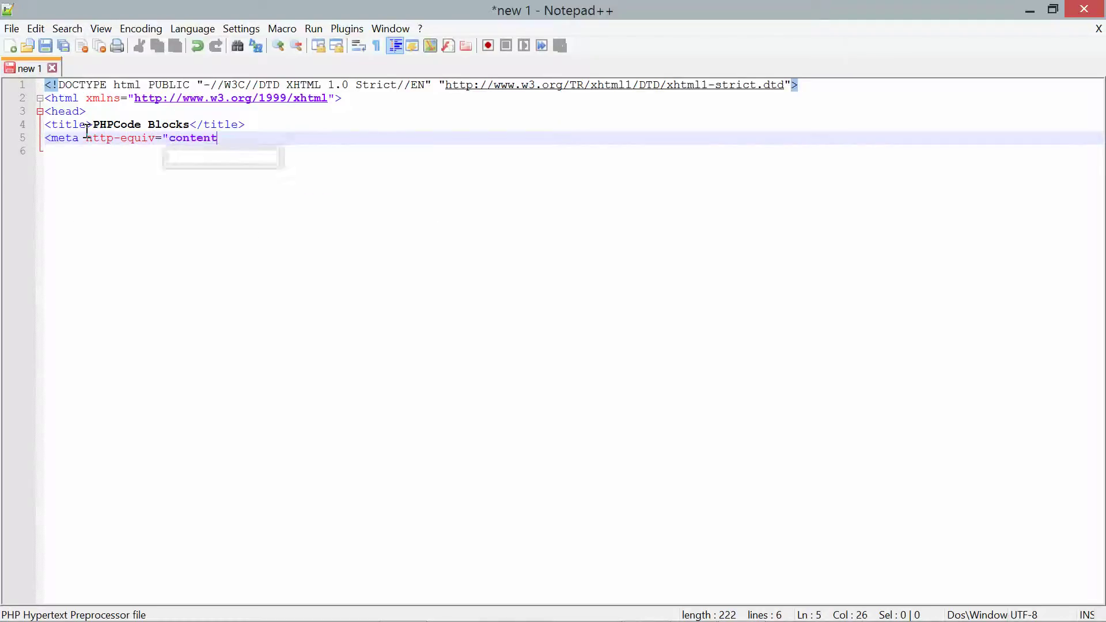
type("-type")
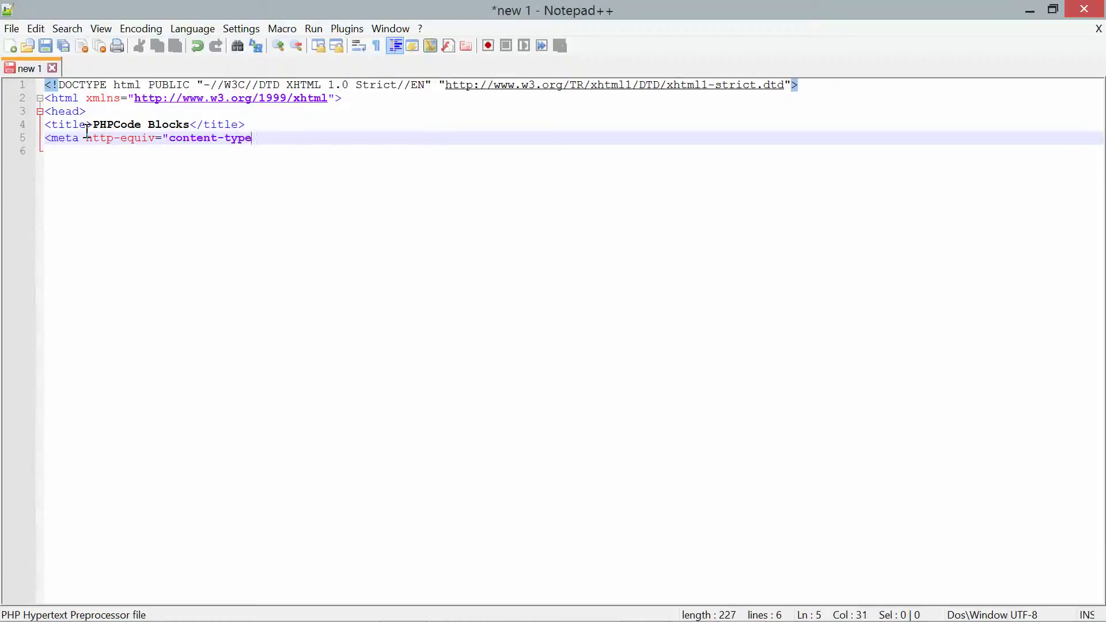
type("\"")
key("Return")
key("BackSpace")
type("content")
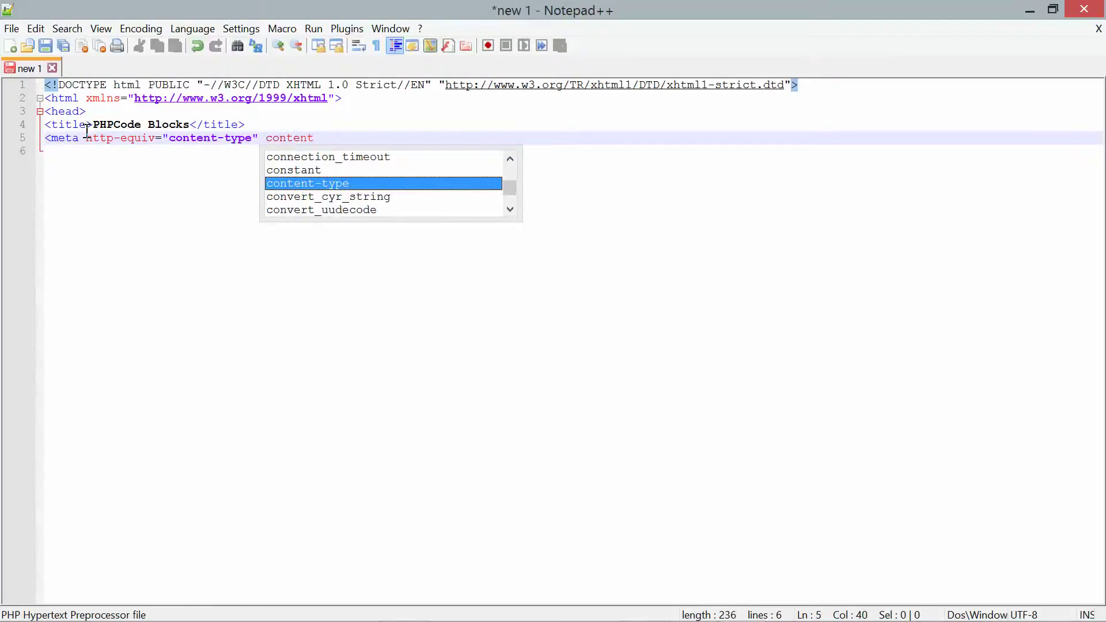
type("=\"")
type("te")
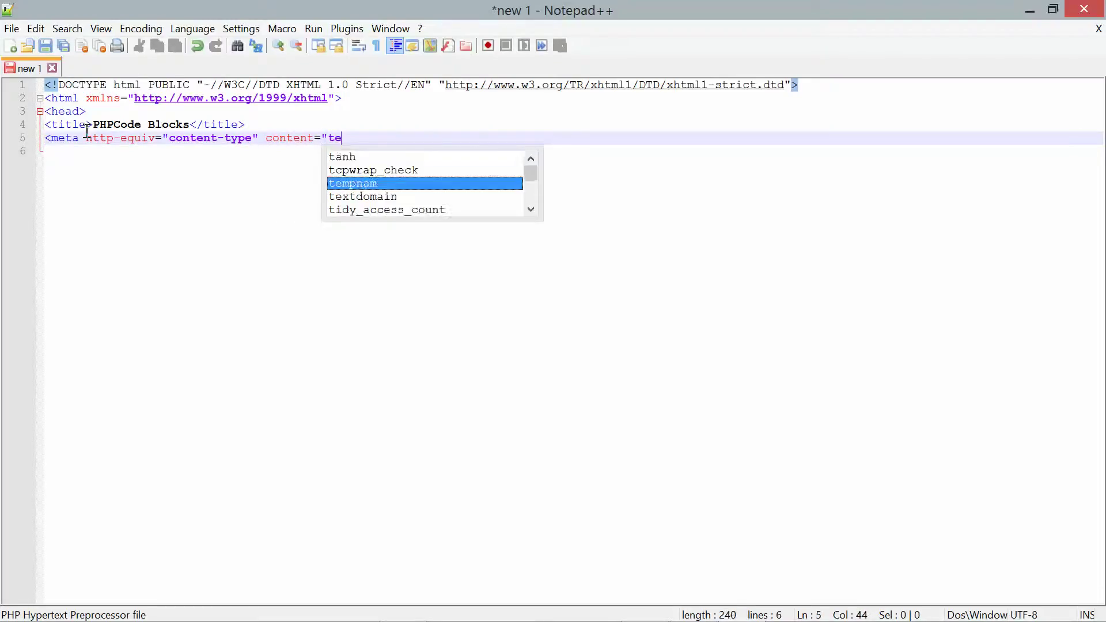
type("xt/html; charset")
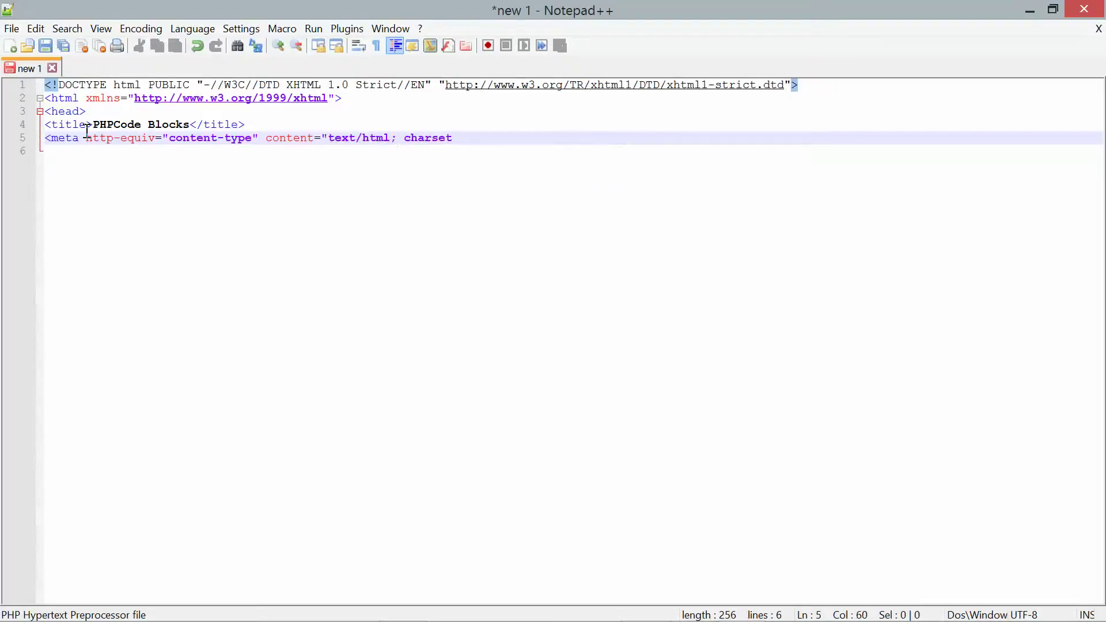
type("=iso-8859-1\" />")
key("Return")
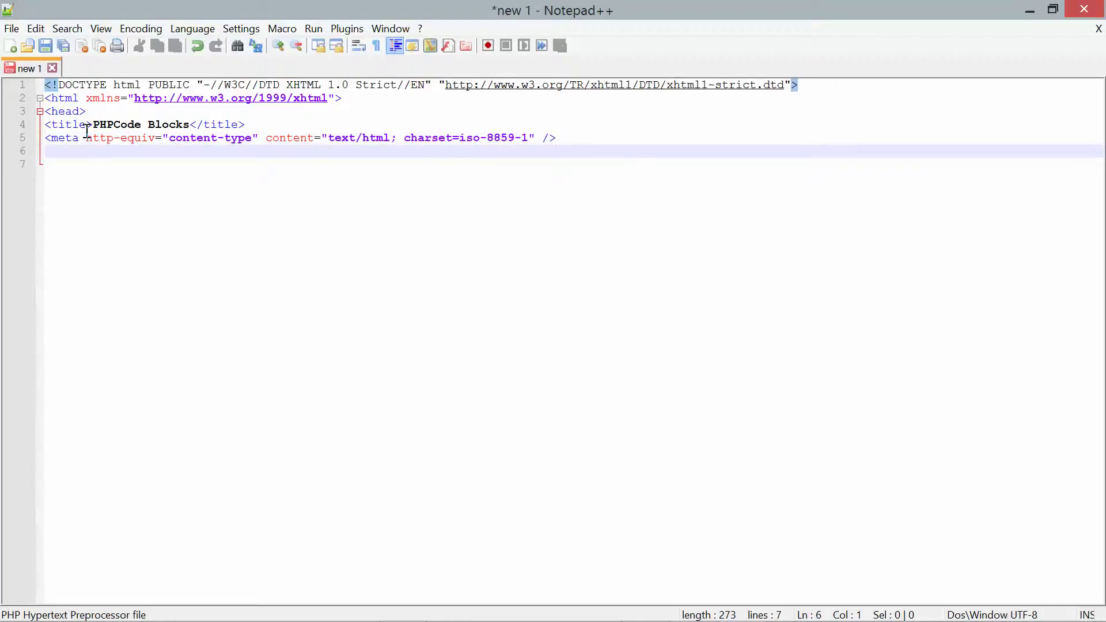
- Add </head>, an empty <body></body> pair, and a closing </html> on separate lines
type("</hea")
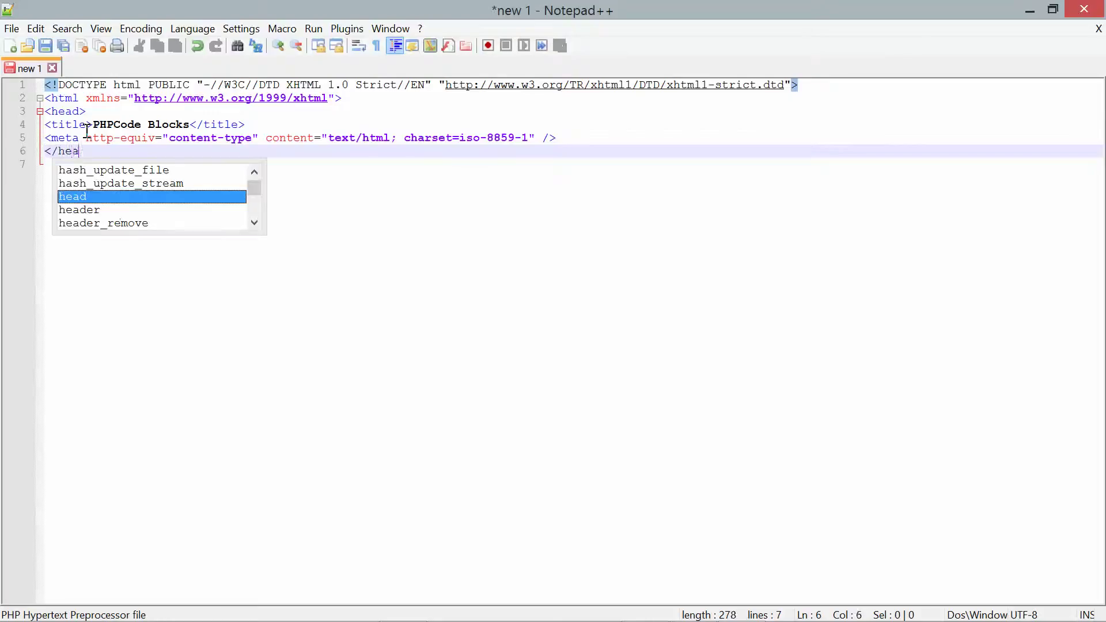
type("d>")
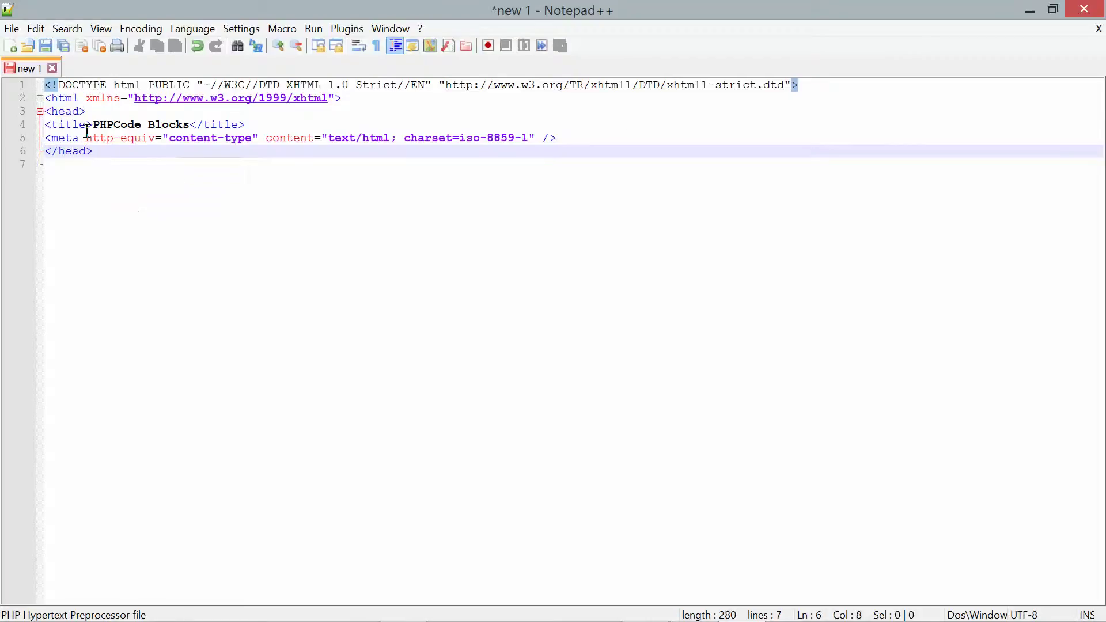
key("Return")
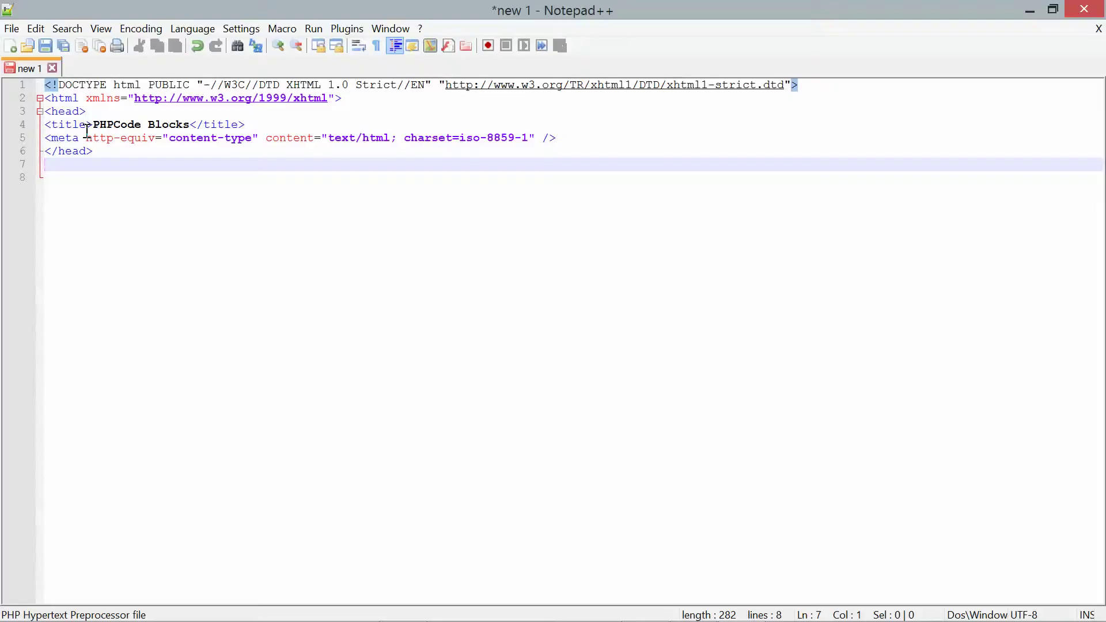
type("<body>")
key("Return")
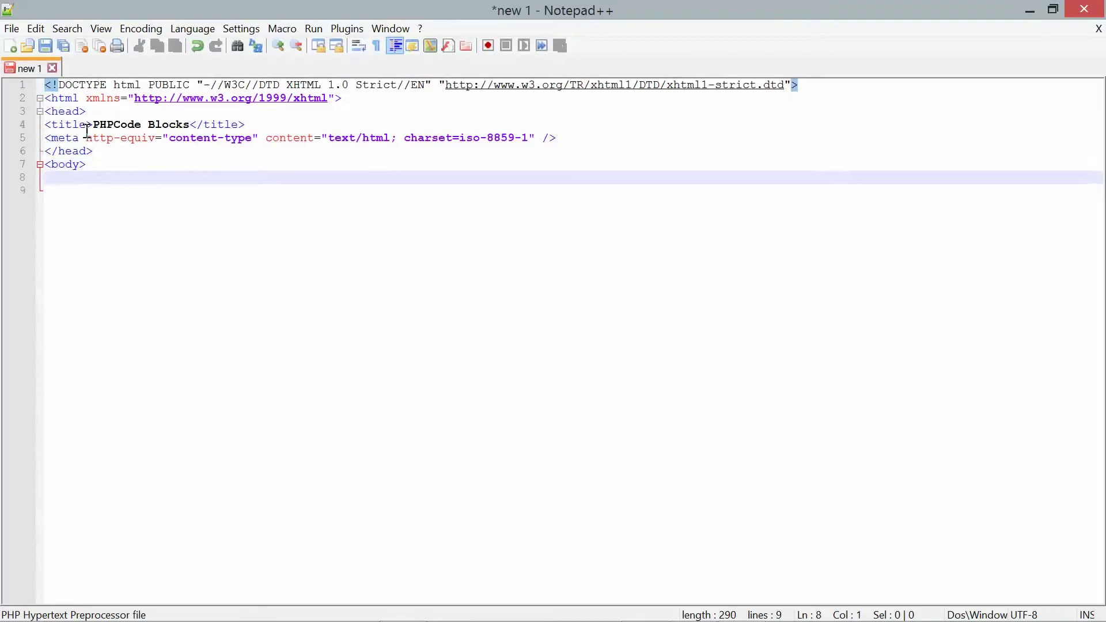
type("</body")
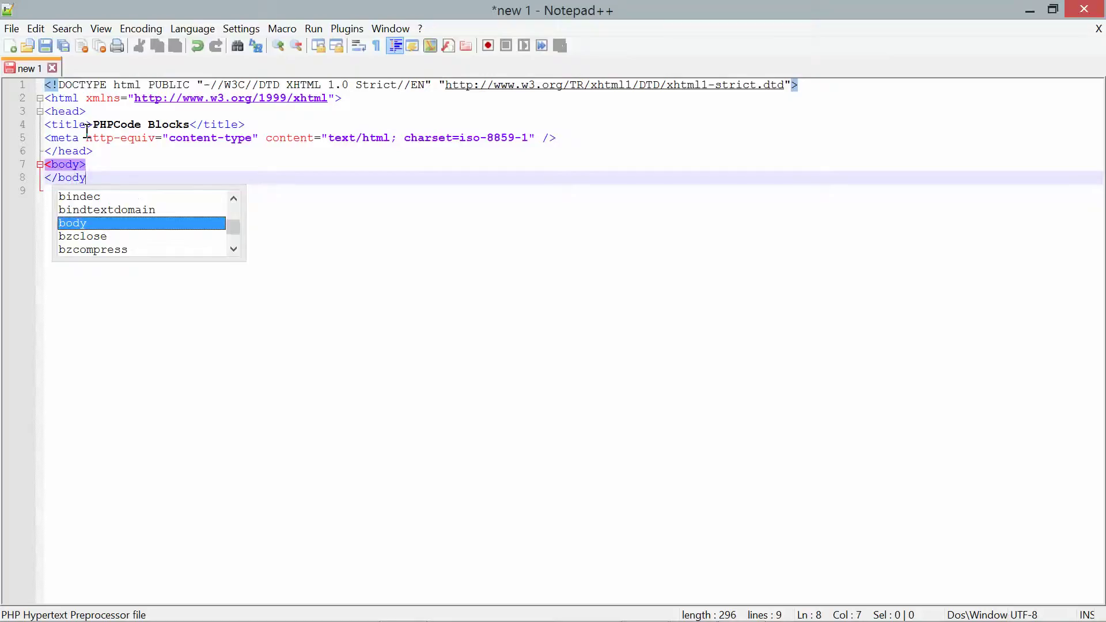
type(">")
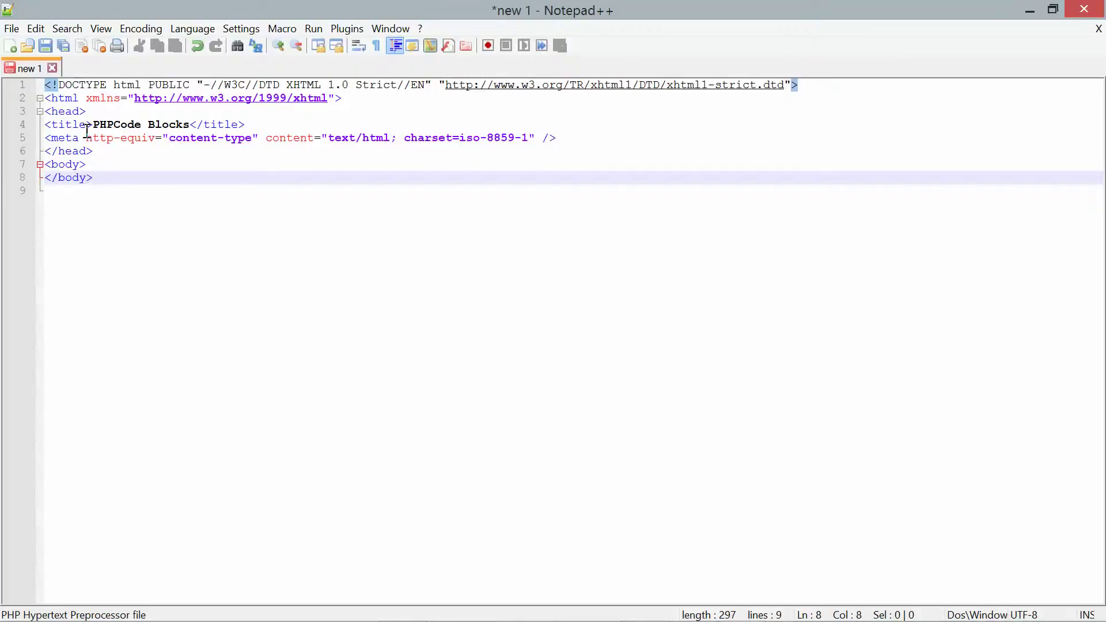
key("Return")
type("/")
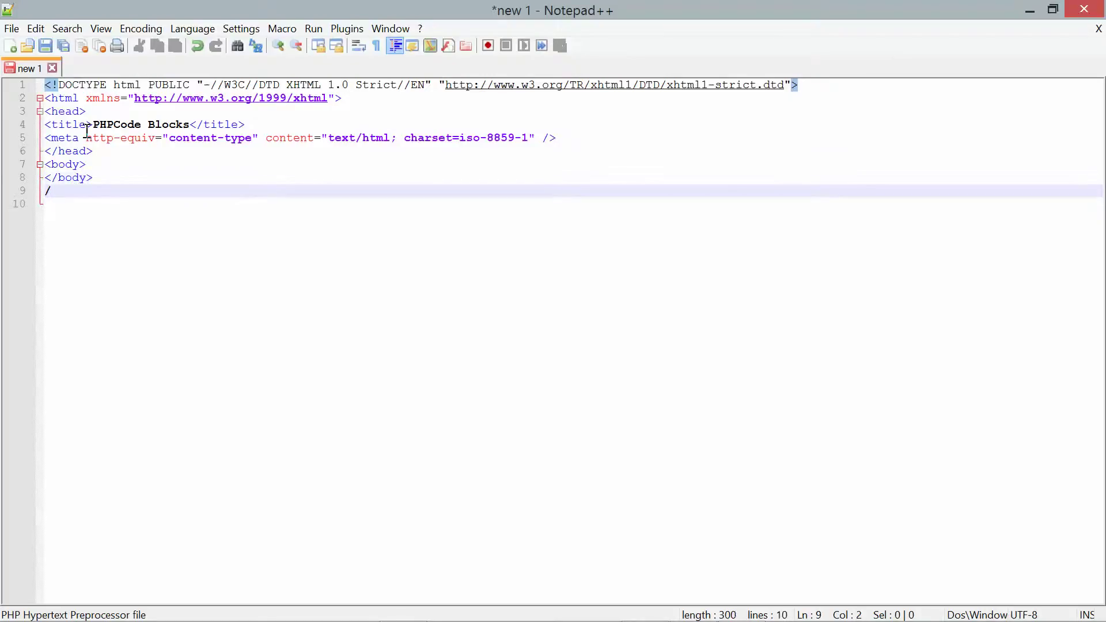
key("BackSpace")
type("</ht")
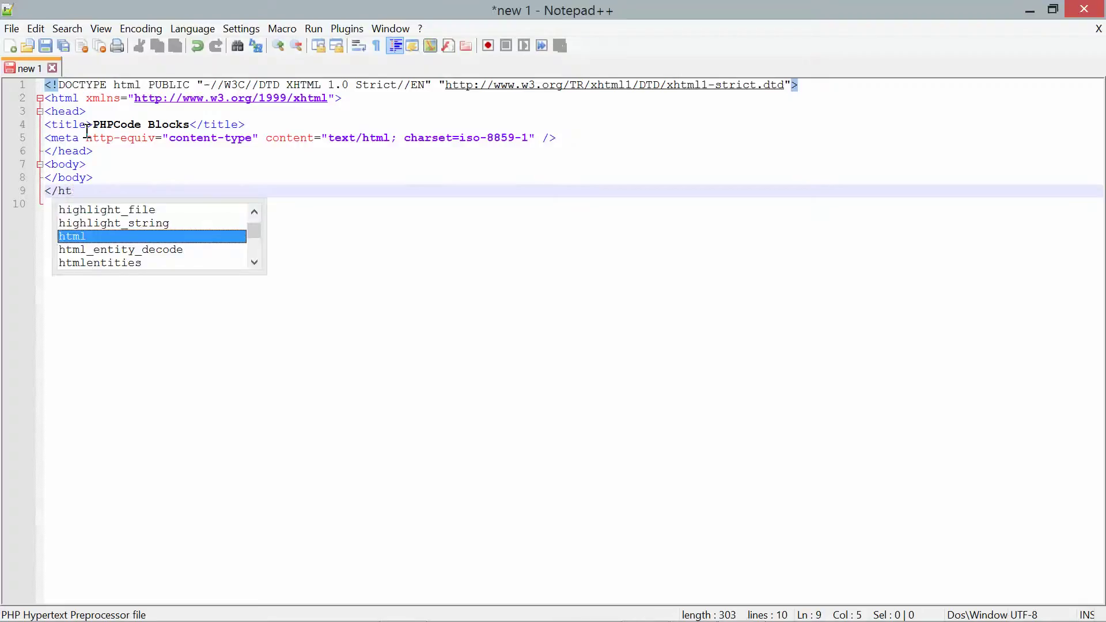
type("ml")
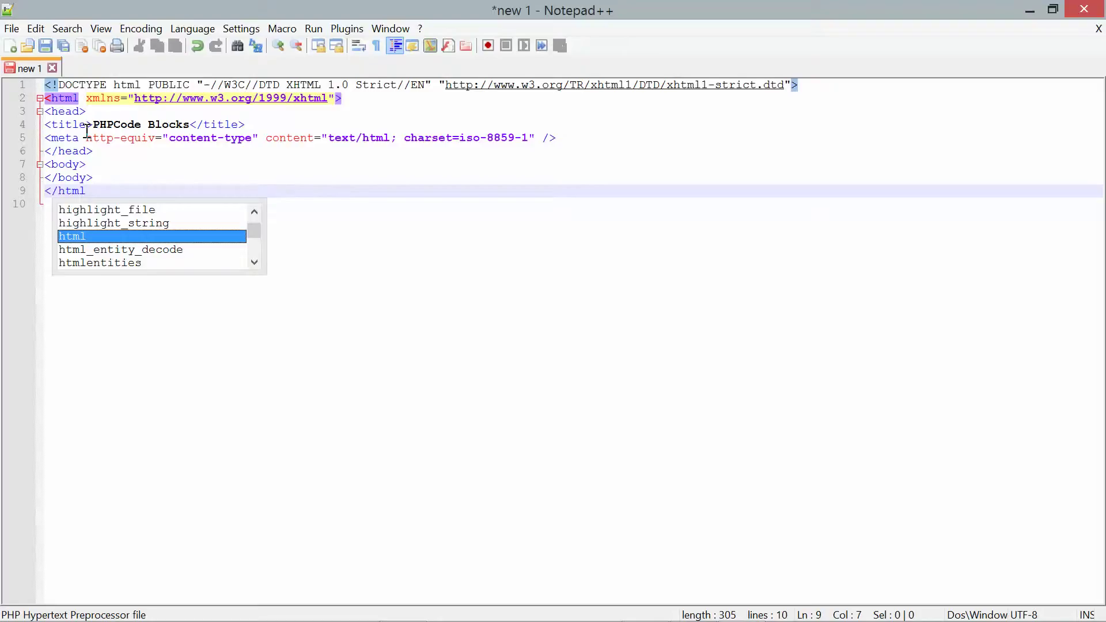
type(">")
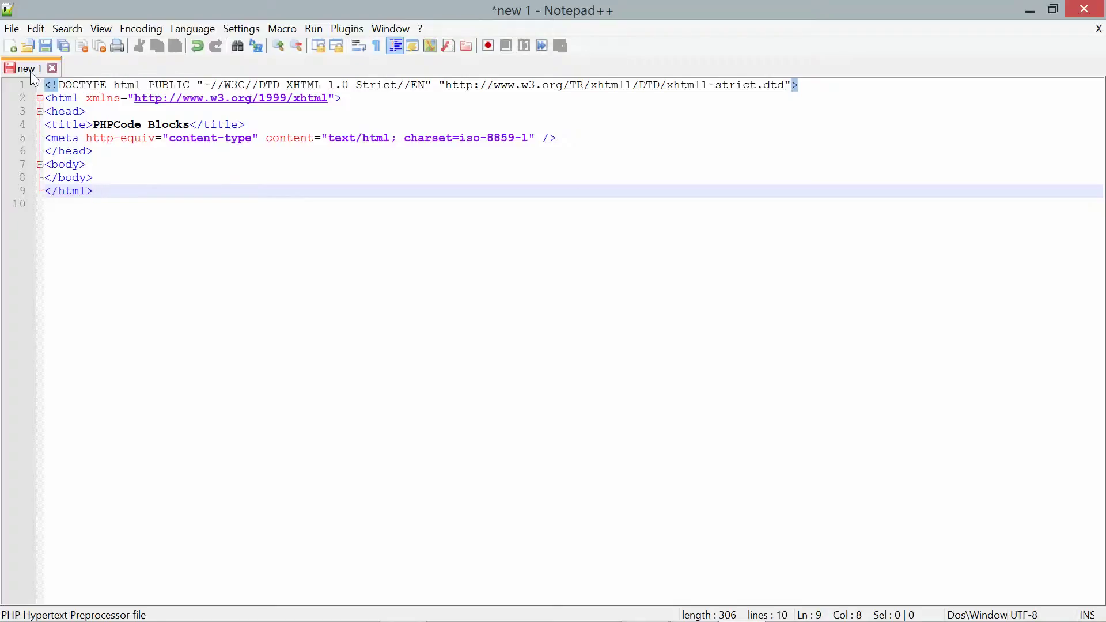
key("Up")
key("Up")
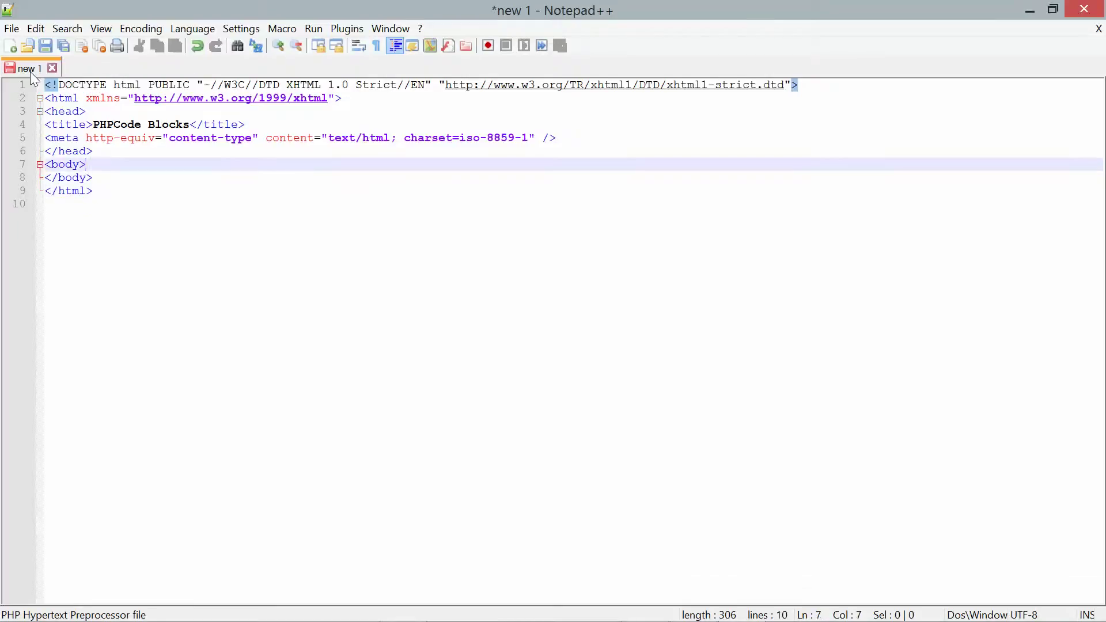
- Inside the body, open a <p> paragraph and a PHP block with <?php
key("Return")
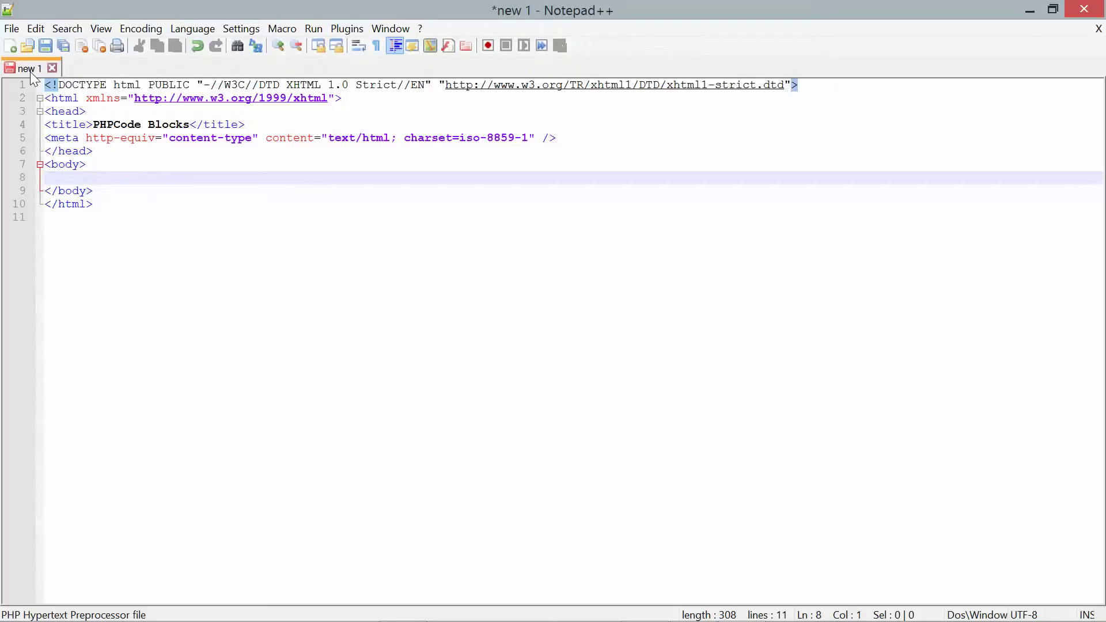
type("<p")
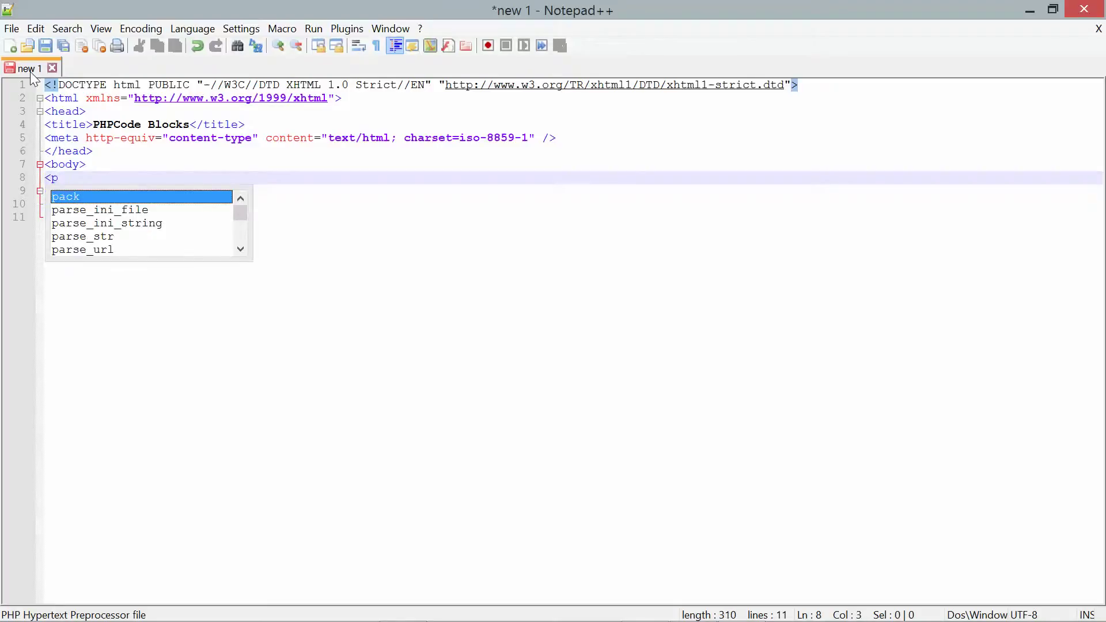
type(">")
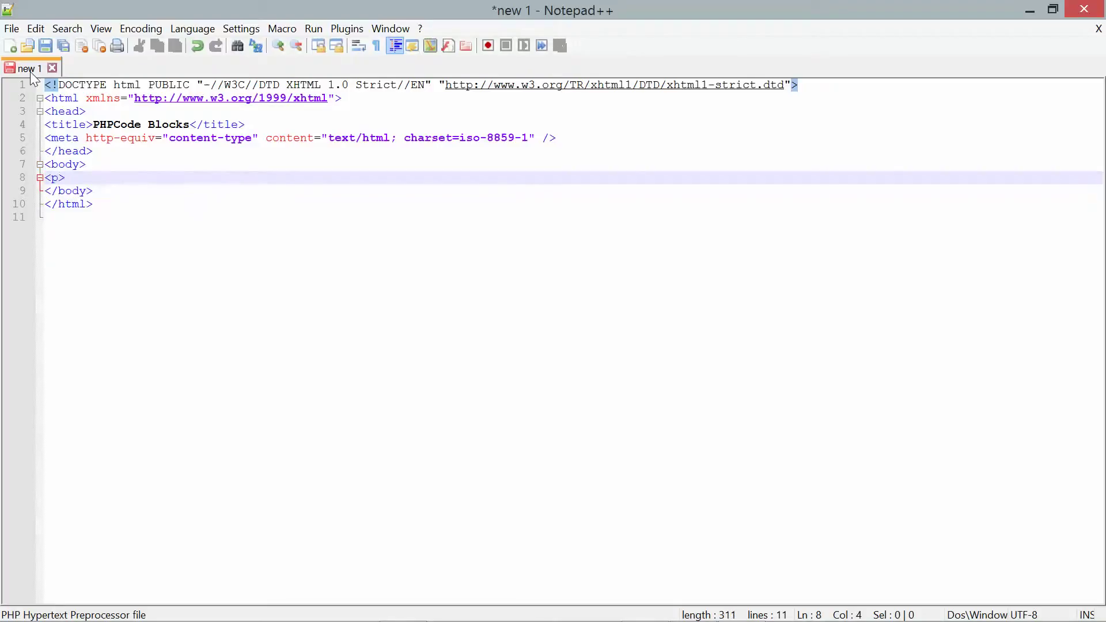
key("Return")
type("<")
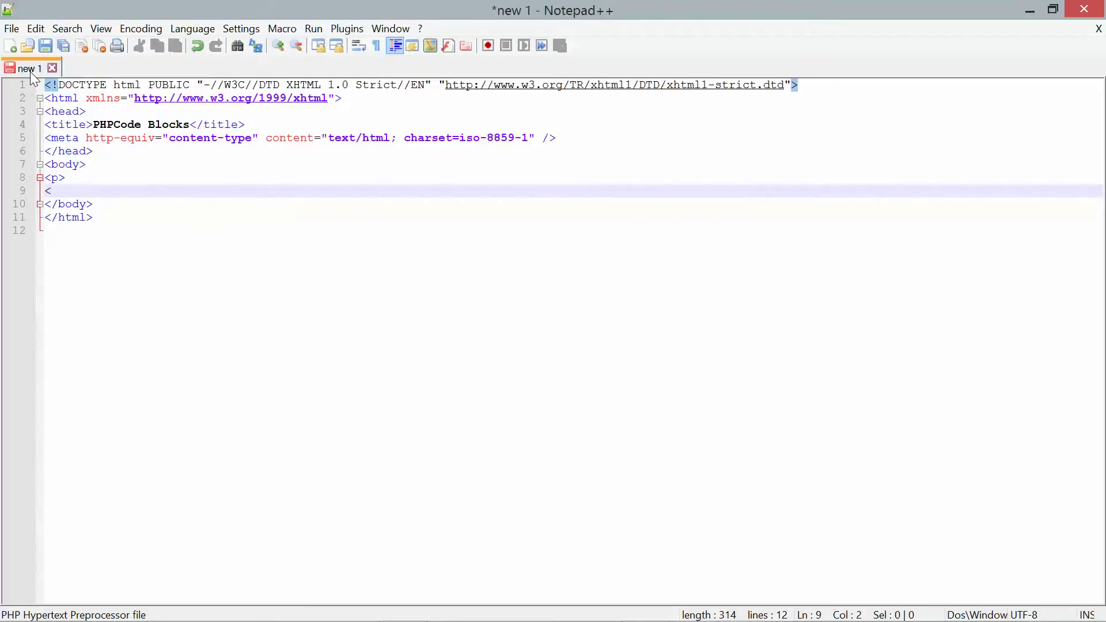
type("?php")
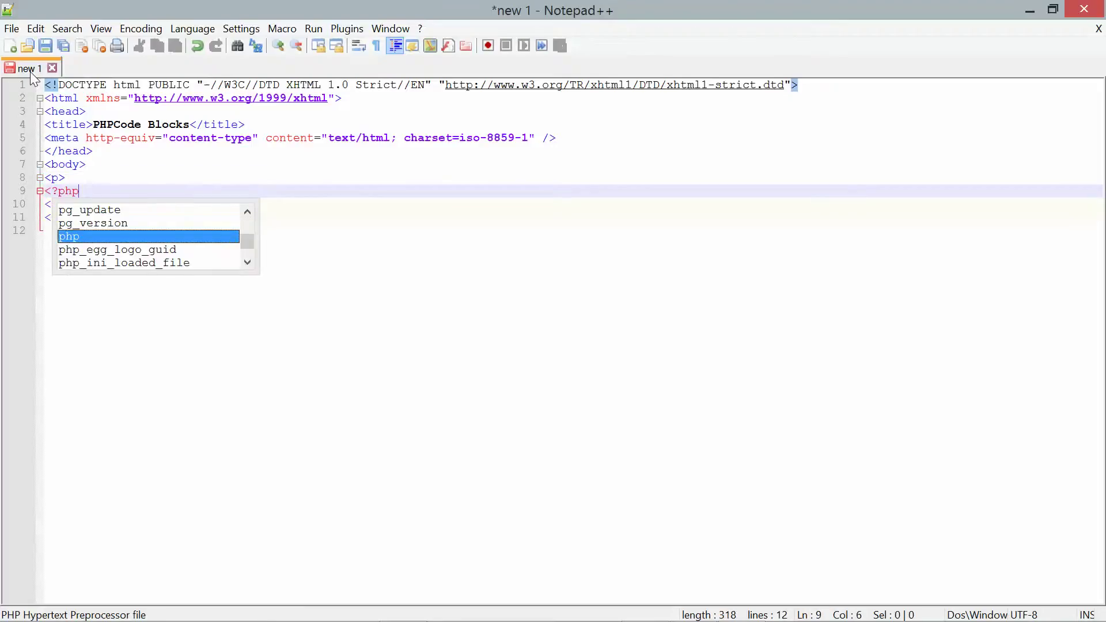
key("Escape")
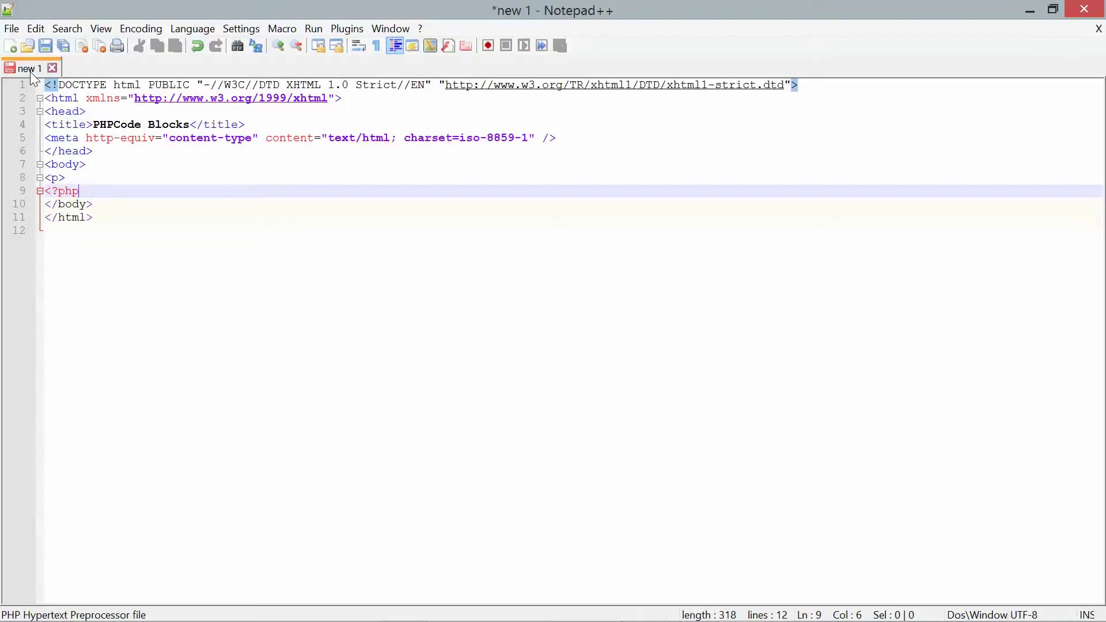
- Add echo "This text is displayed using standard PHP script delmiters"; then close with ?> and </p>
key("Return")
type("echo")
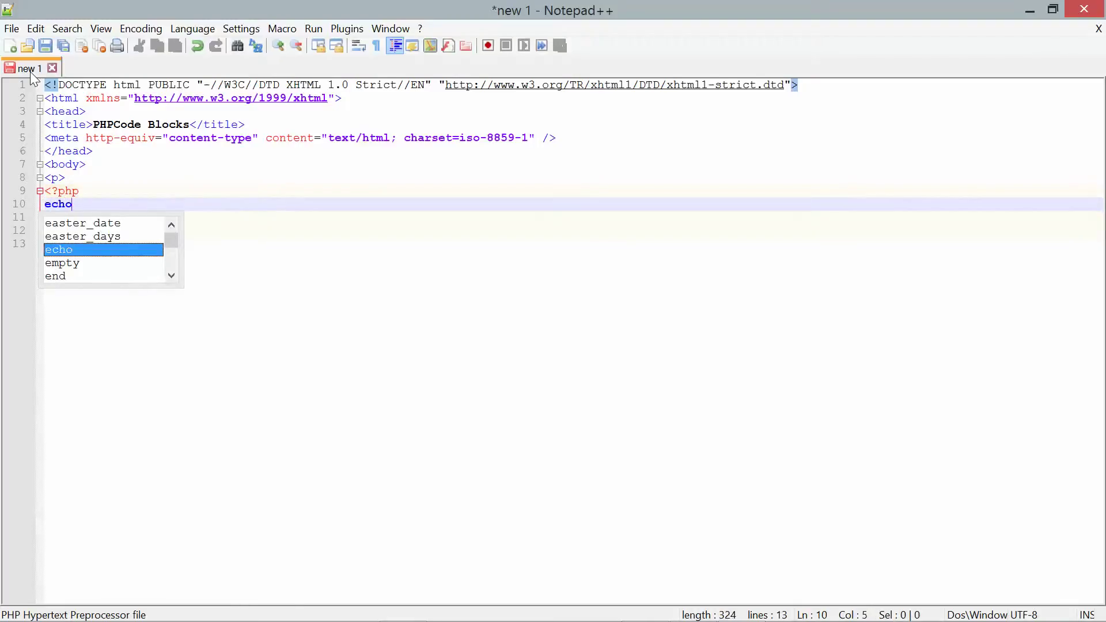
type(" \"t")
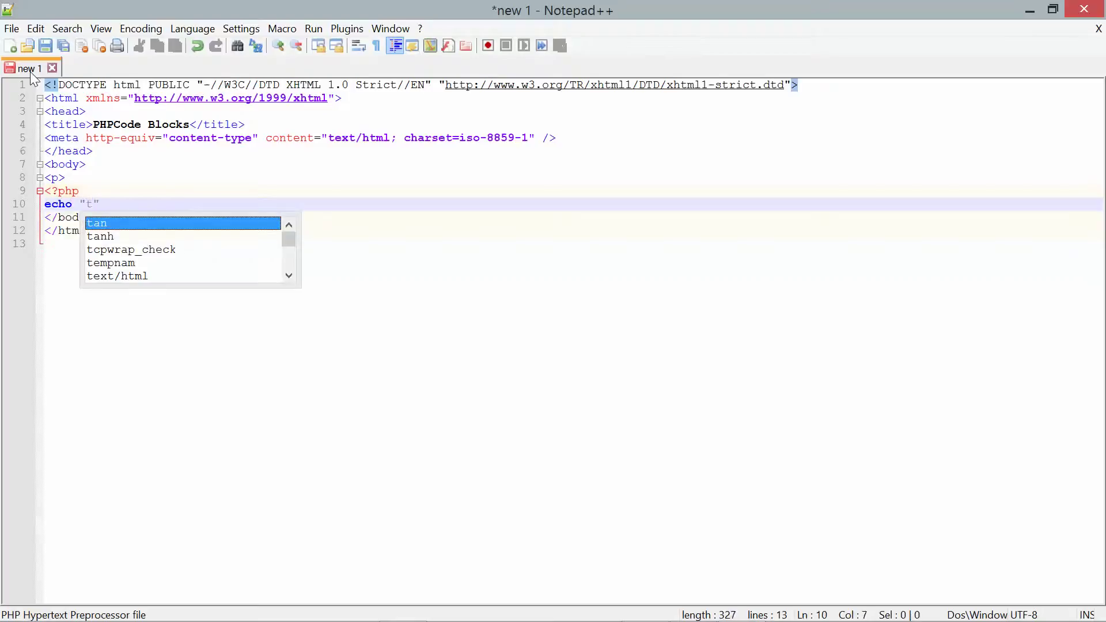
key("BackSpace")
type("This text ")
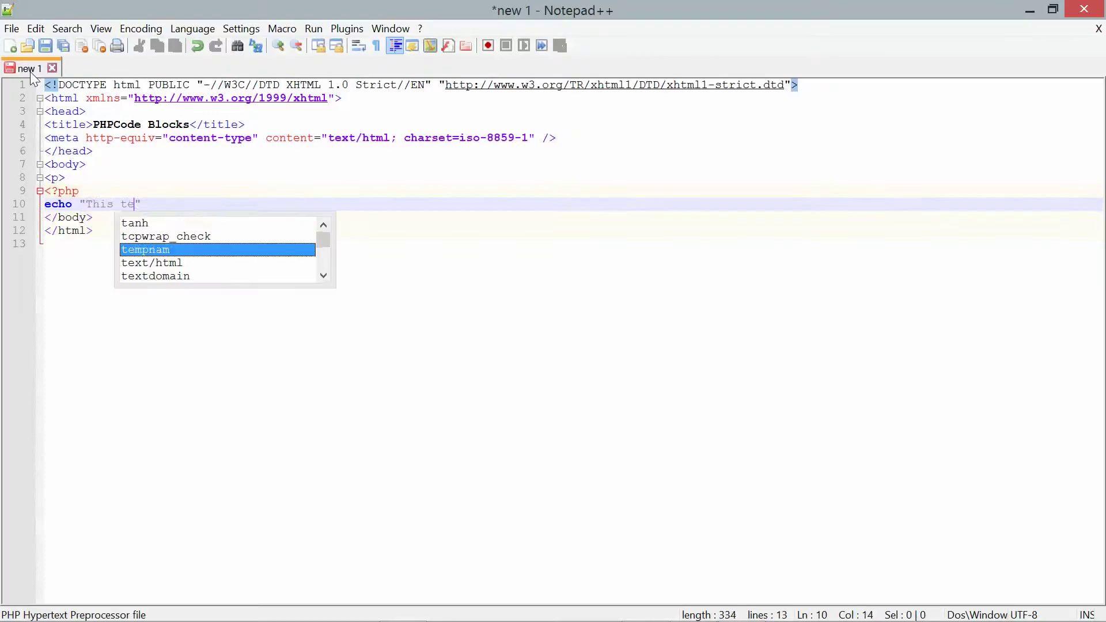
type("is displayed us")
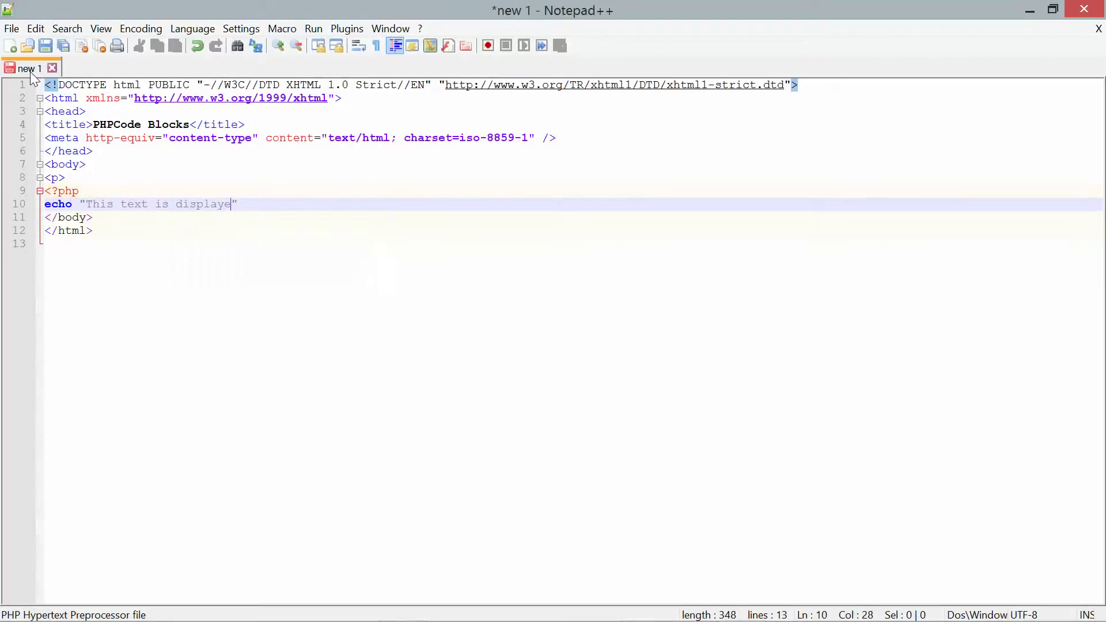
type("ing standard PHP")
type(" script del")
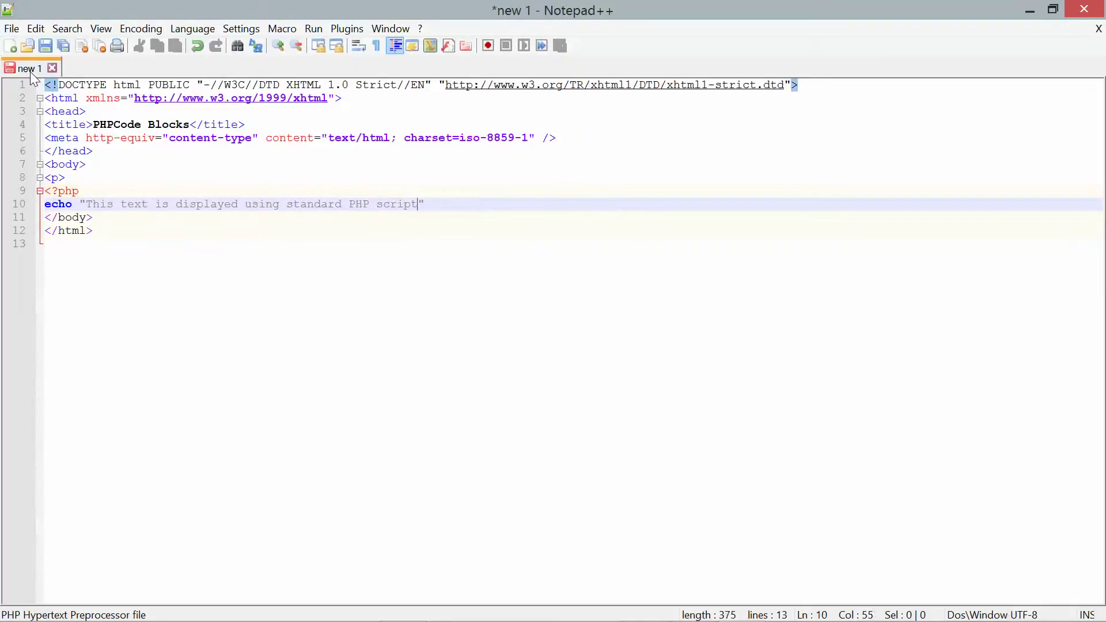
type("miters")
key("Right")
type(";")
key("Return")
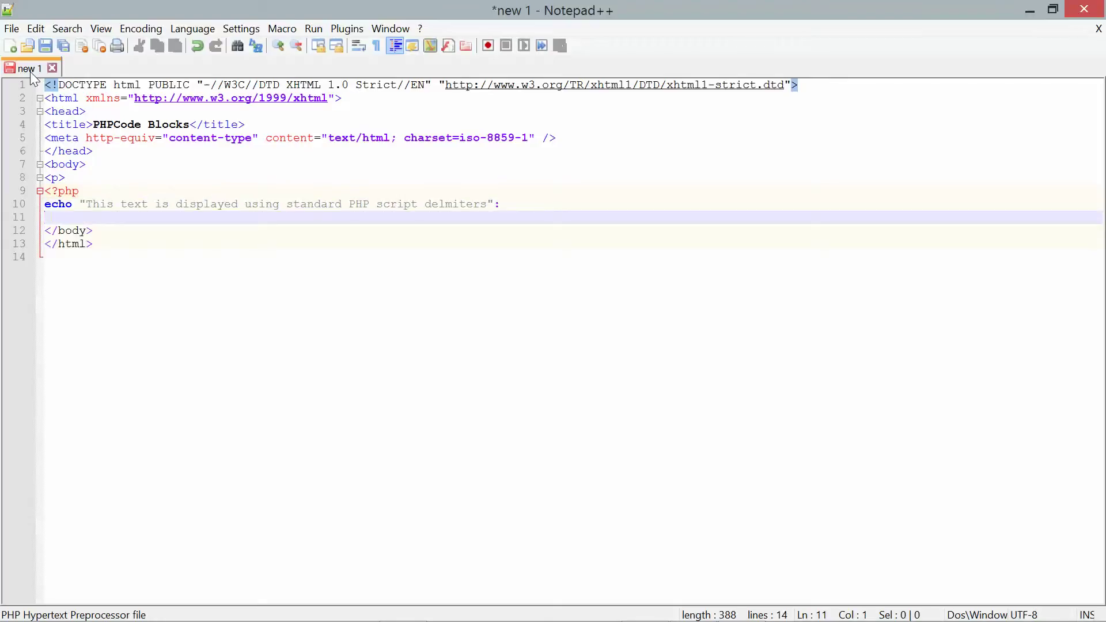
type("?>")
key("Return")
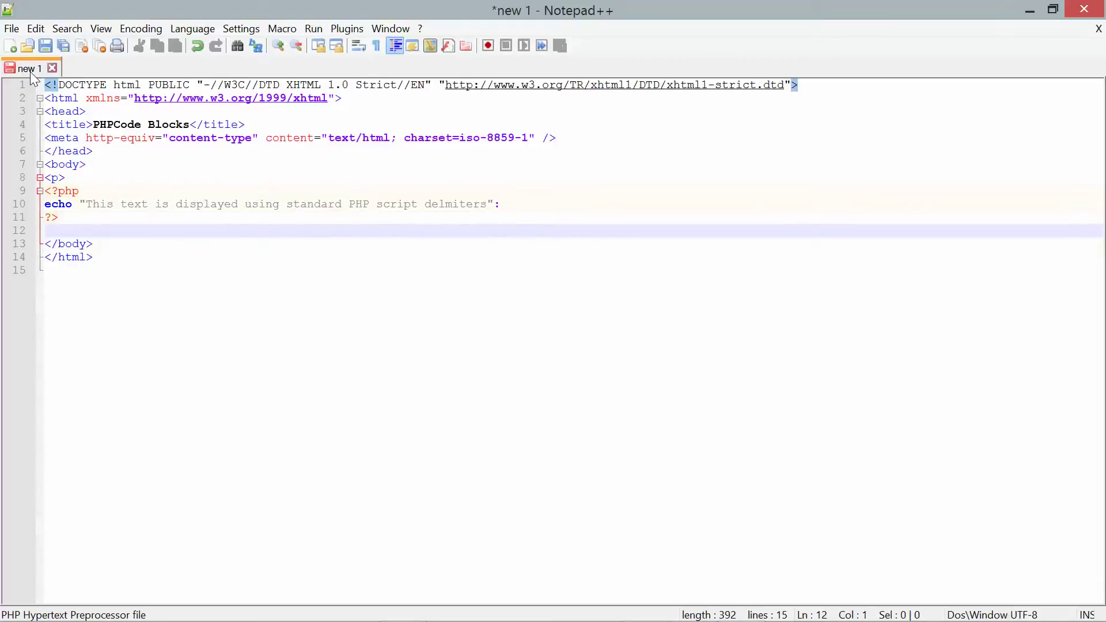
type("</p")
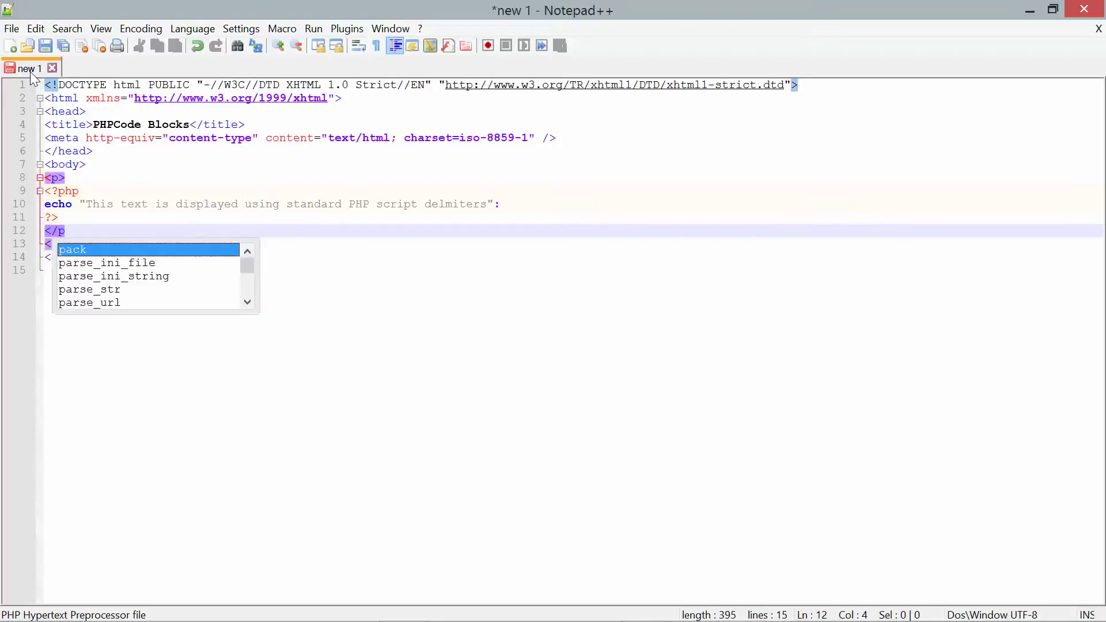
type(">")
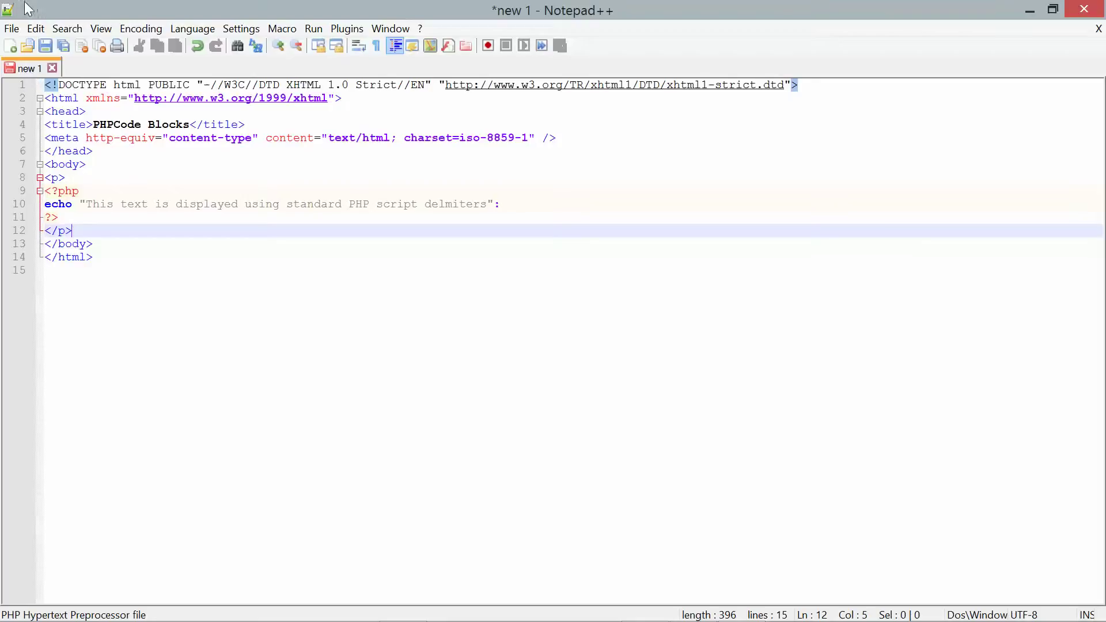
- Start saving the page and browse to the C: drive, backing out of a detour into xampp
left_click(46, 45)
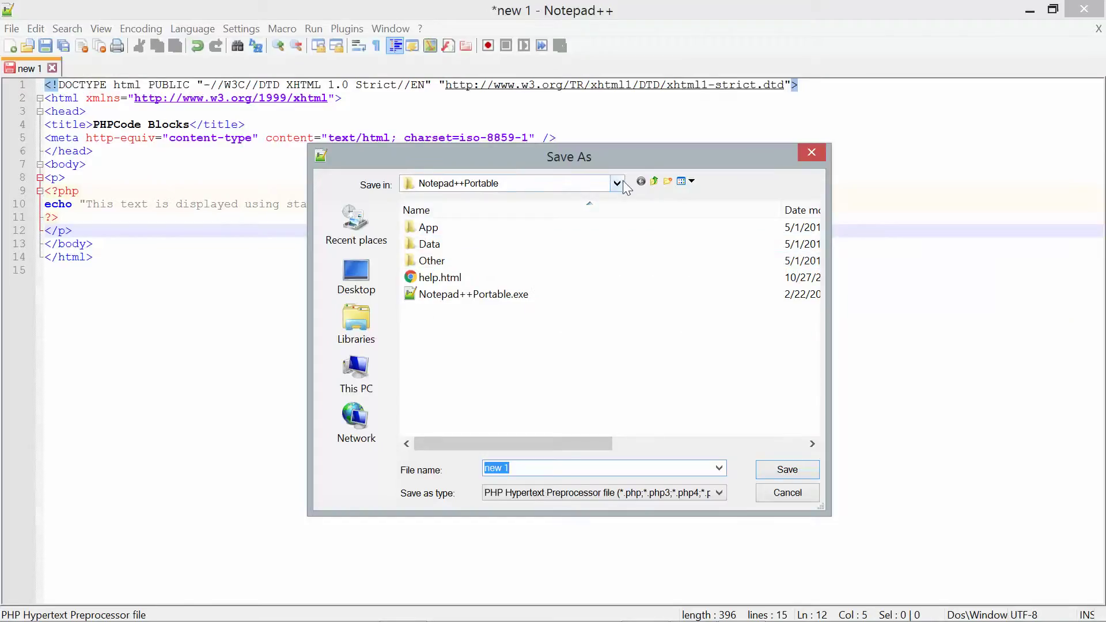
left_click(654, 182)
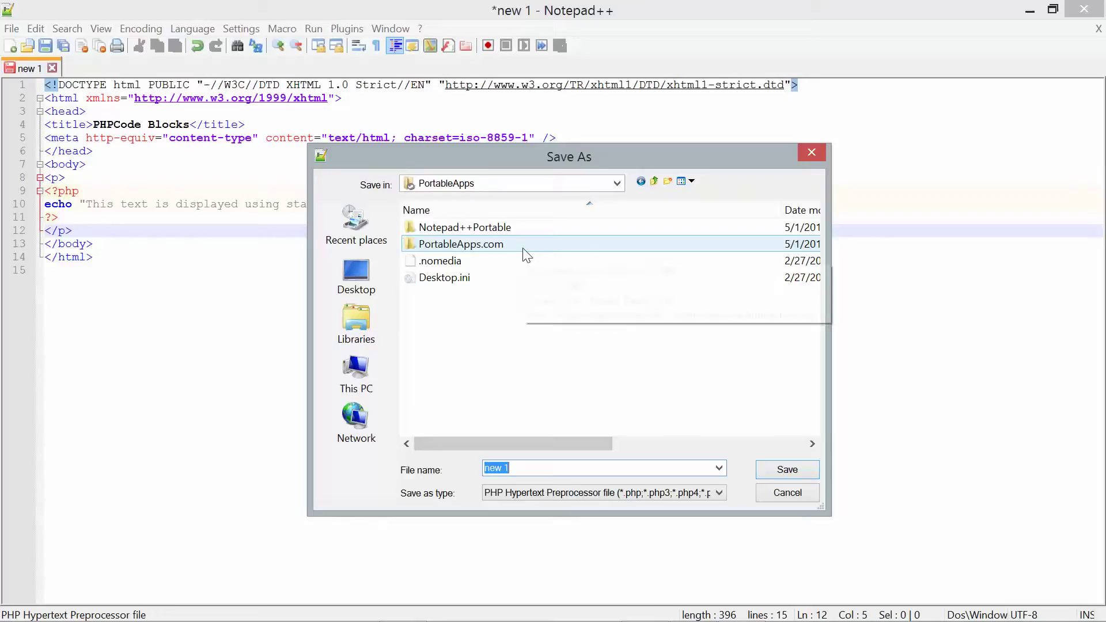
left_click(349, 386)
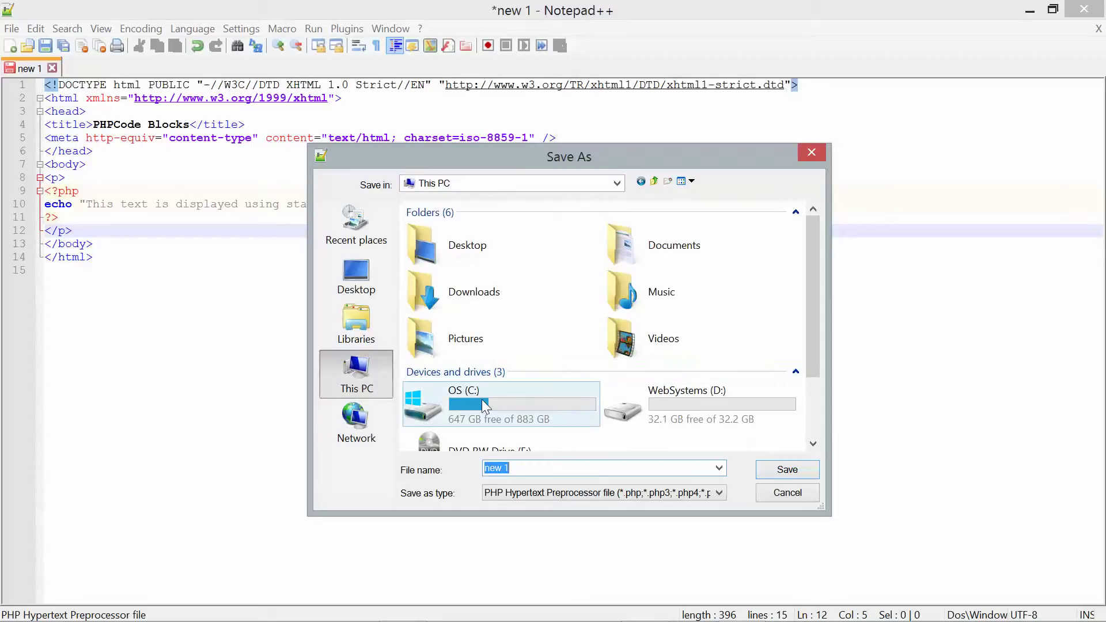
double_click(481, 399)
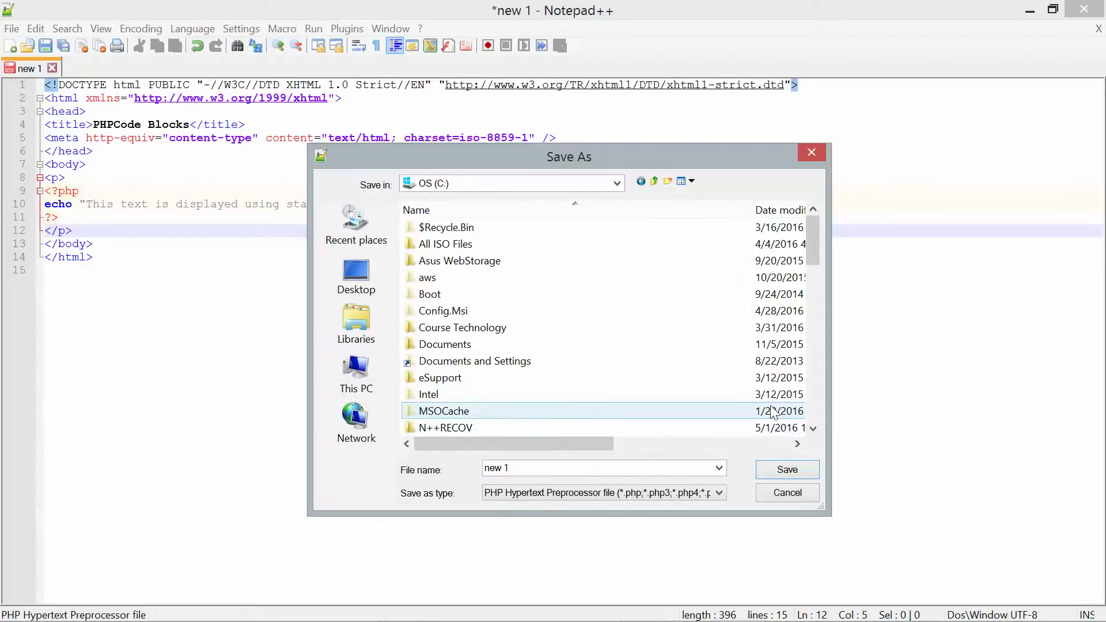
left_click_drag(815, 229, 820, 289)
double_click(443, 345)
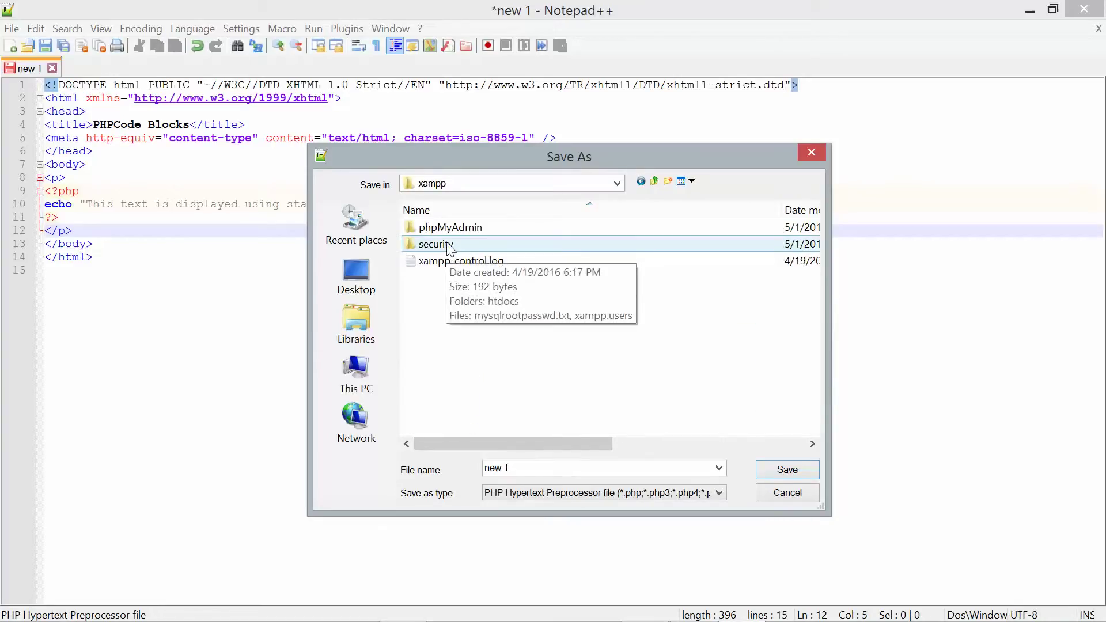
left_click(654, 181)
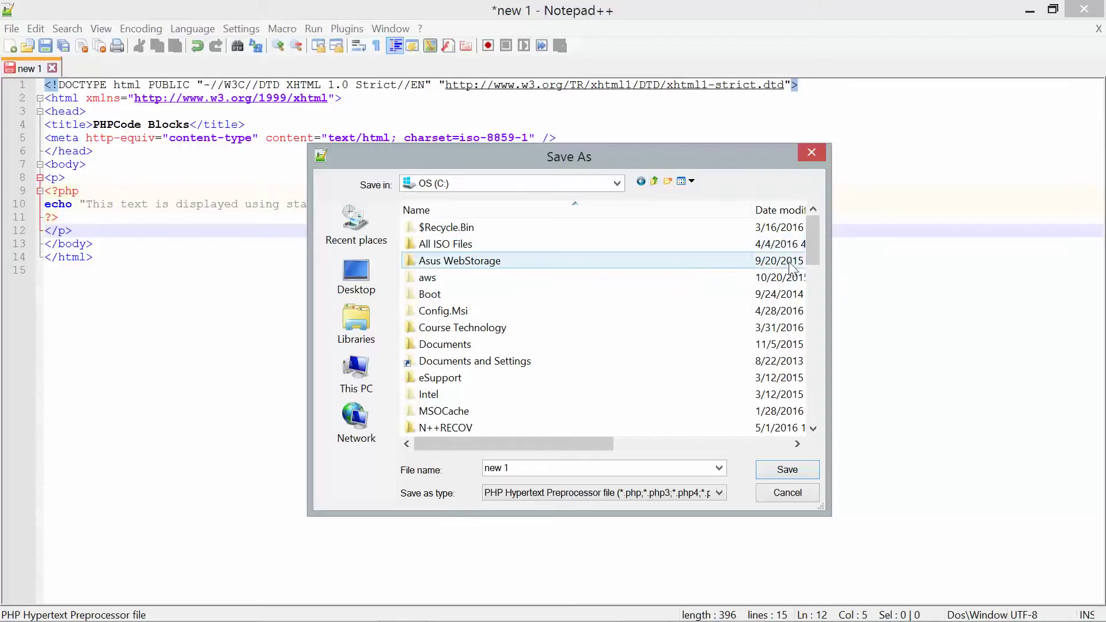
left_click_drag(807, 257, 814, 295)
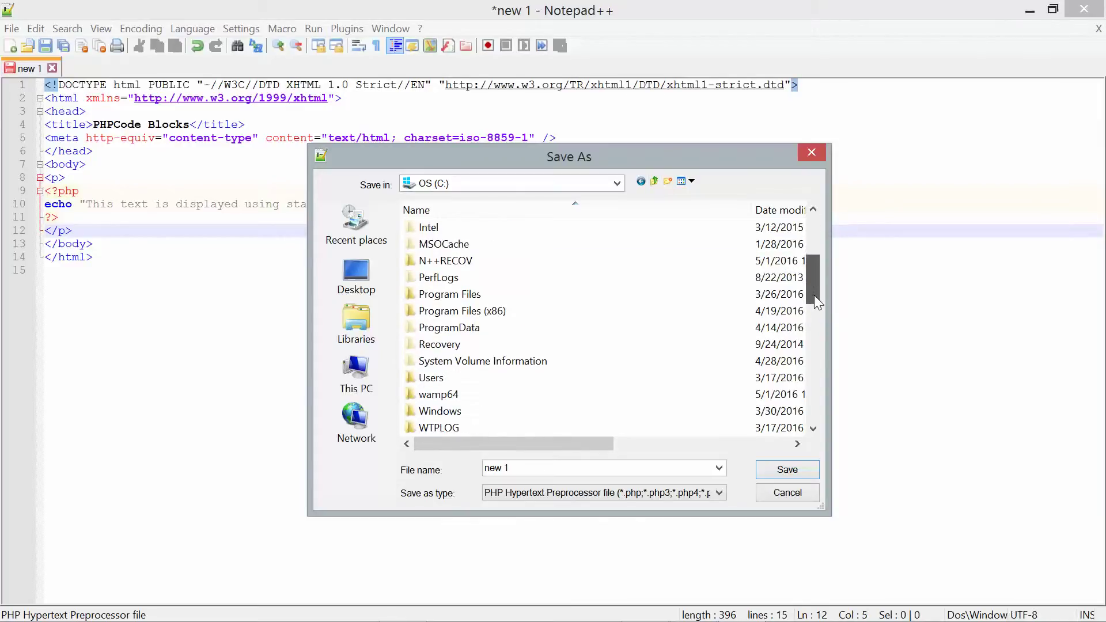
- Save the file as PHPCodeBlocks.php in wamp64\www\Chapter.01\Chapter
double_click(440, 395)
double_click(436, 362)
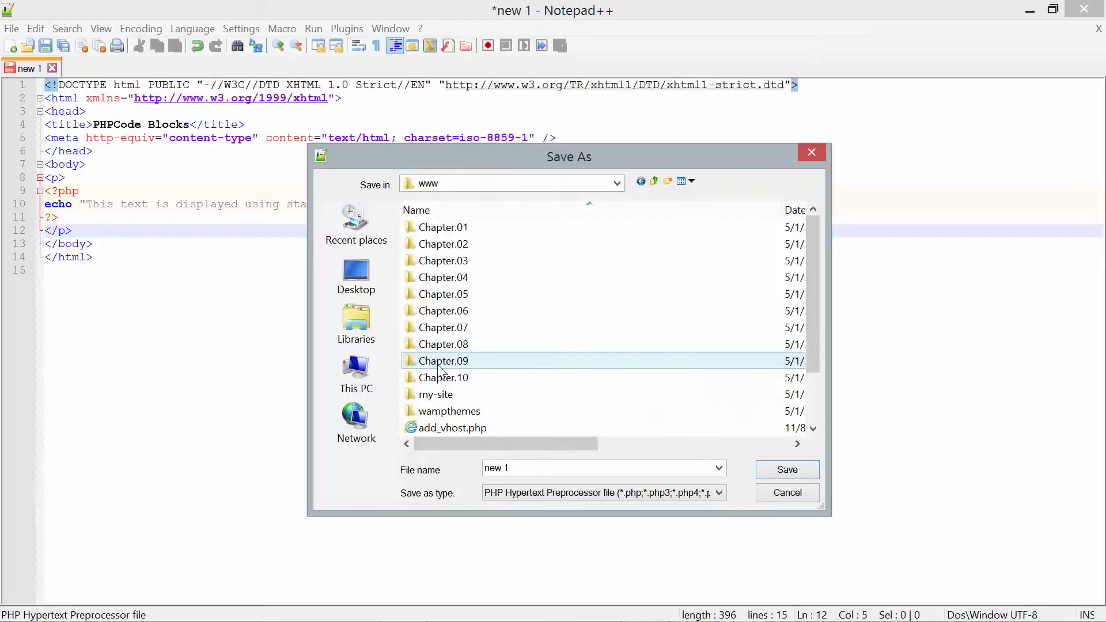
double_click(455, 227)
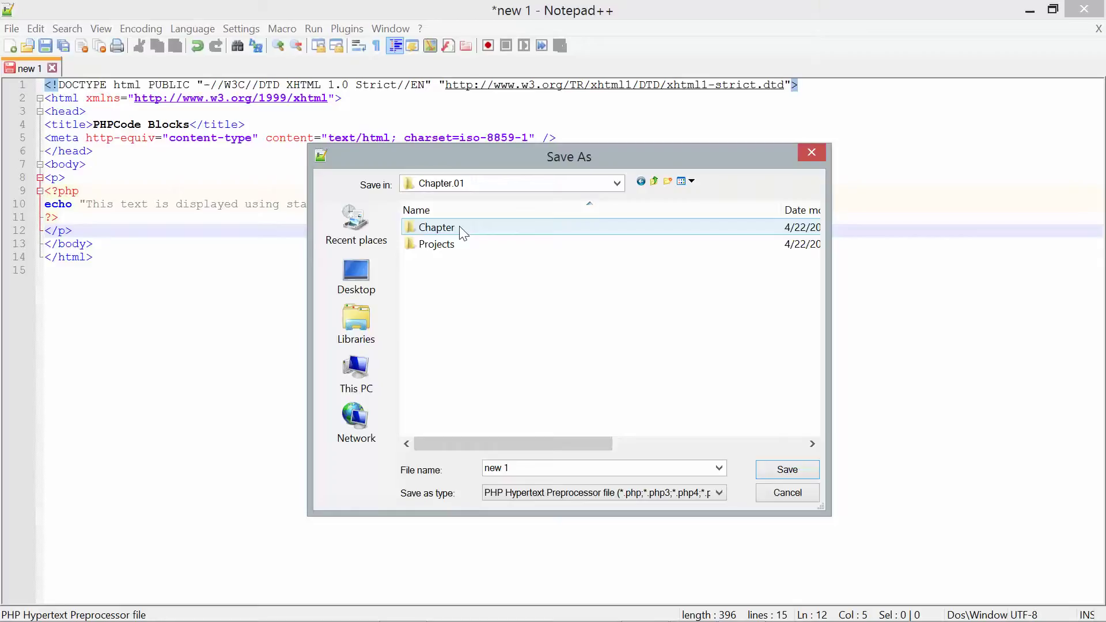
double_click(460, 228)
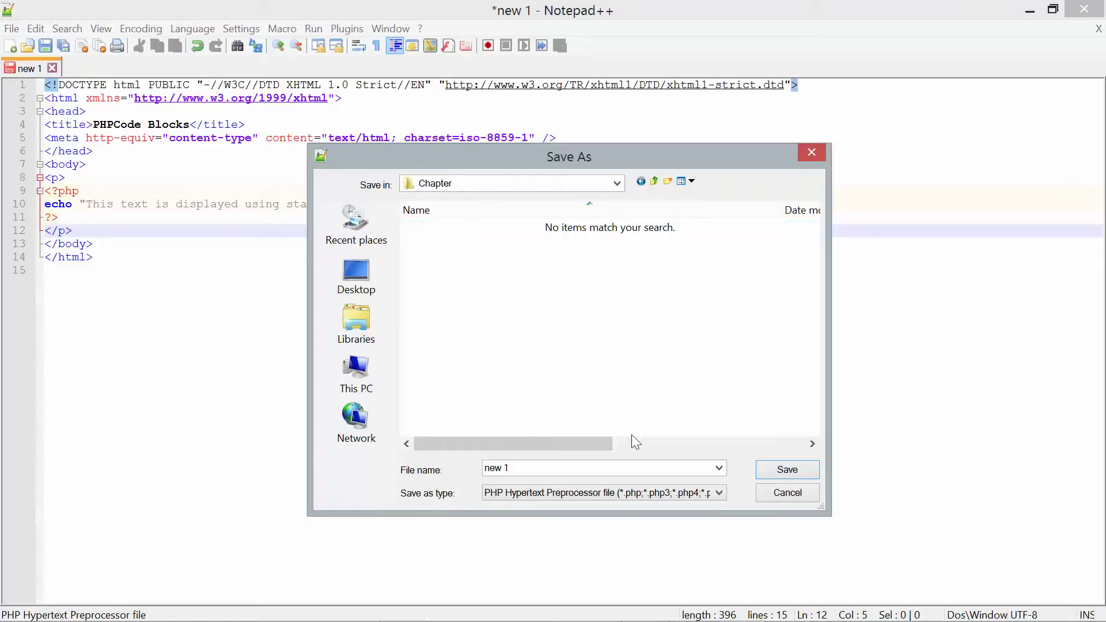
double_click(520, 468)
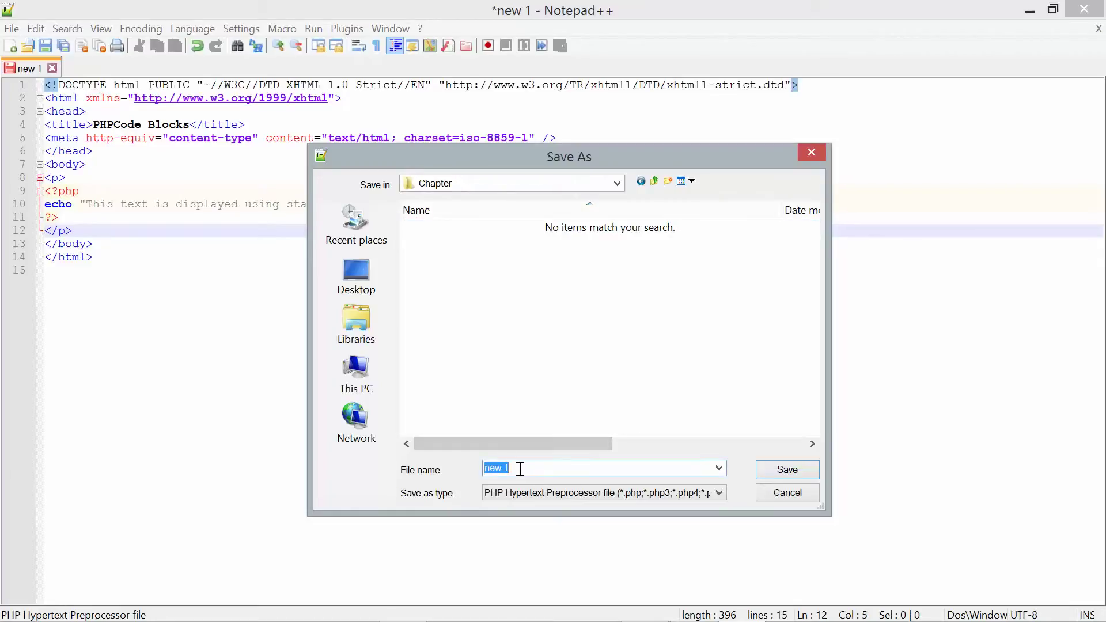
type("PHPCodeBlocks.php")
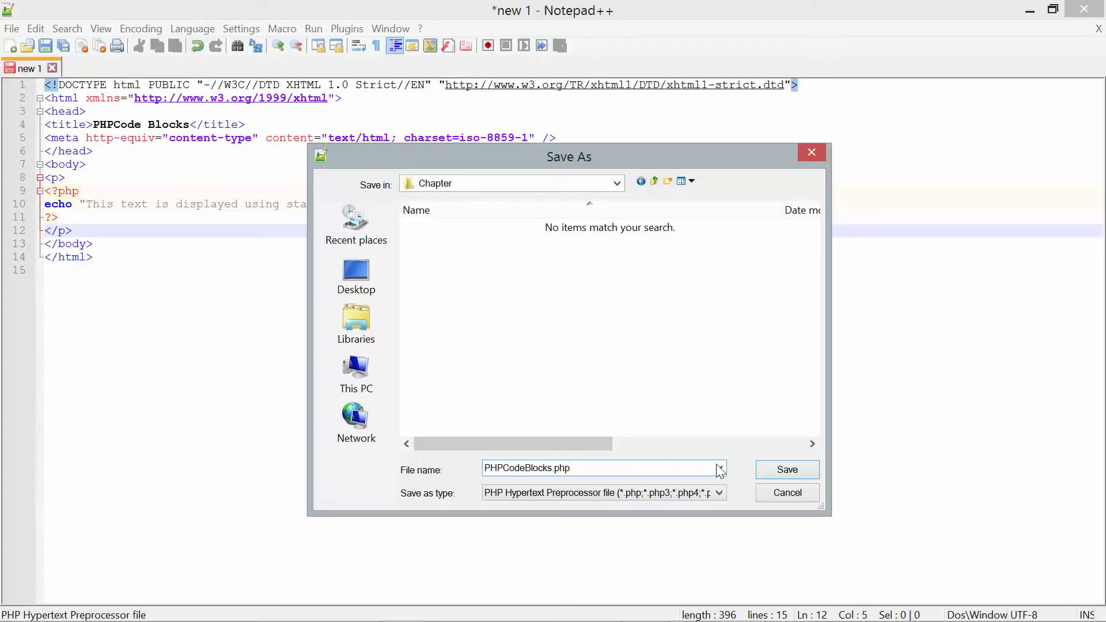
left_click(787, 470)
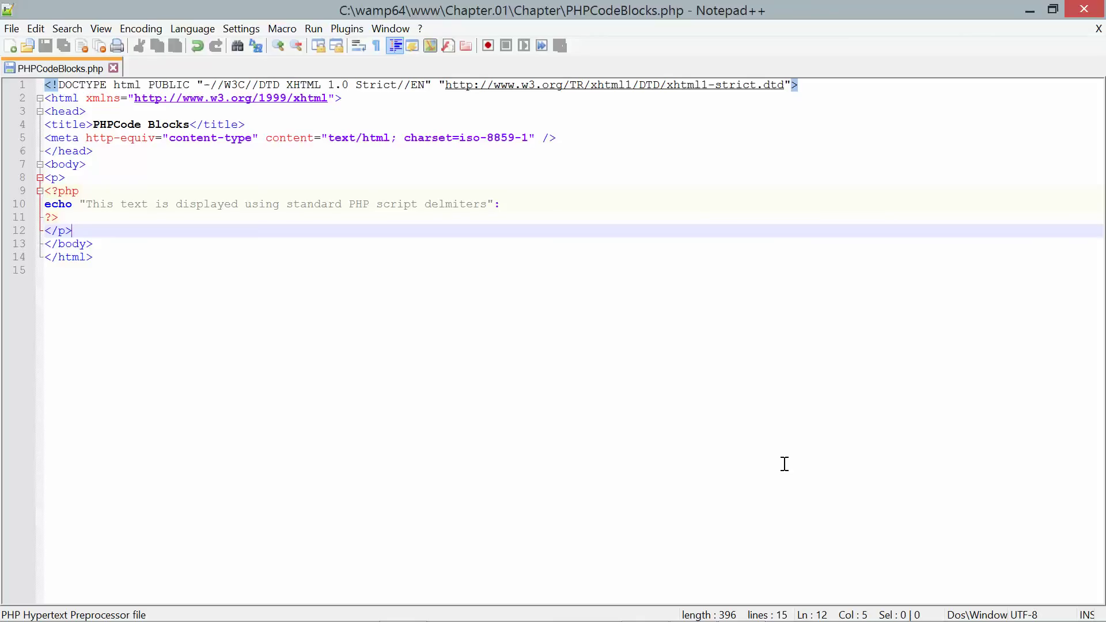
- Leave the saved PHPCodeBlocks.php page displayed in Notepad++
mouse_move(743, 616)
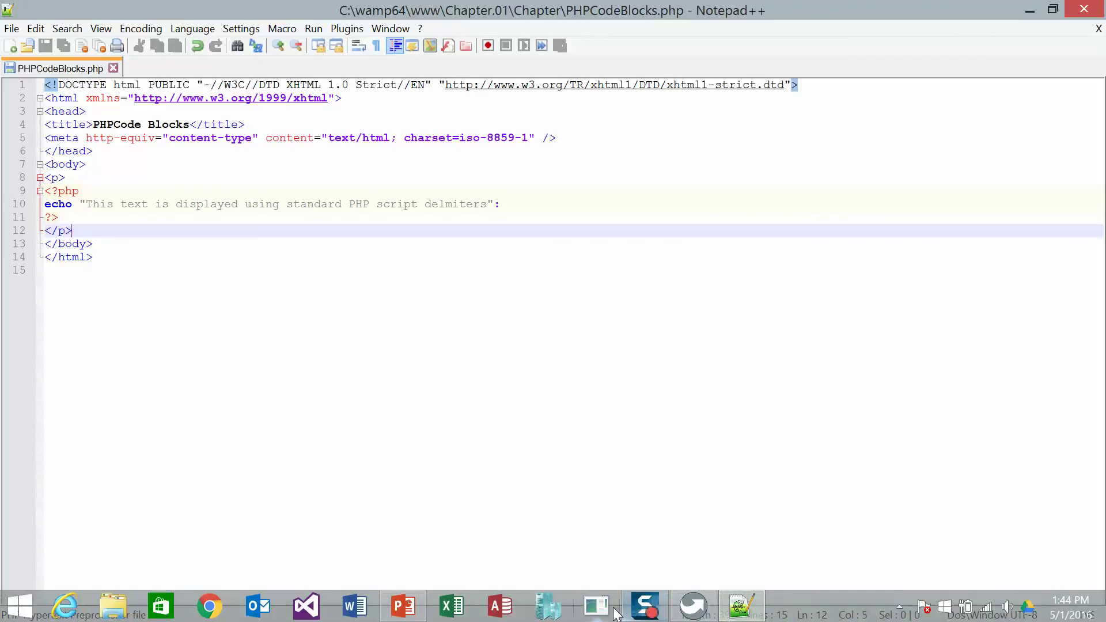